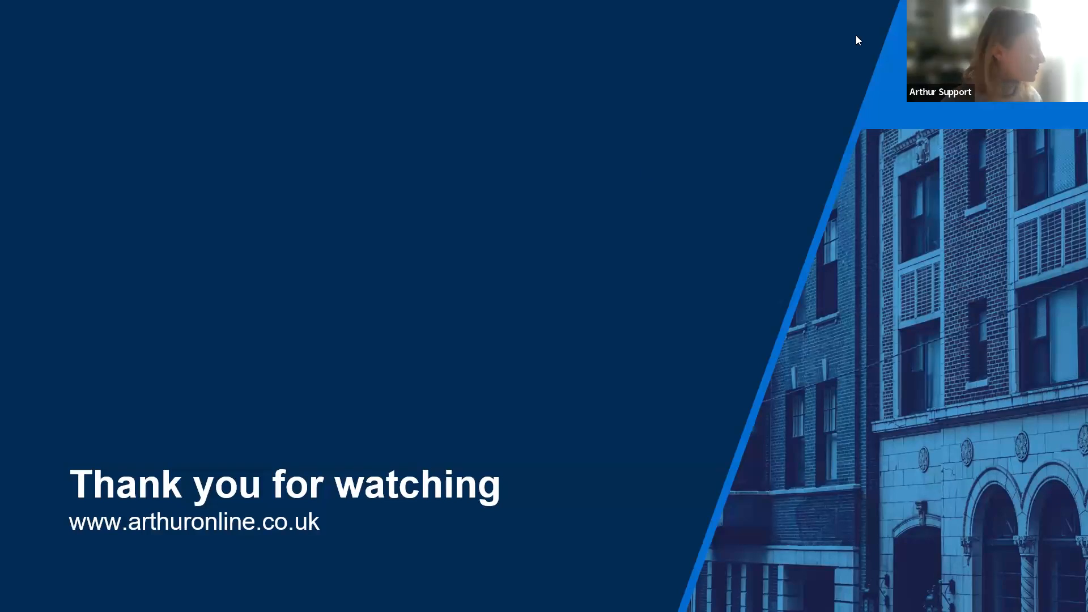
End the slideshow after the 'Thank you for watching' slide and exit the black end screen.
click(744, 168)
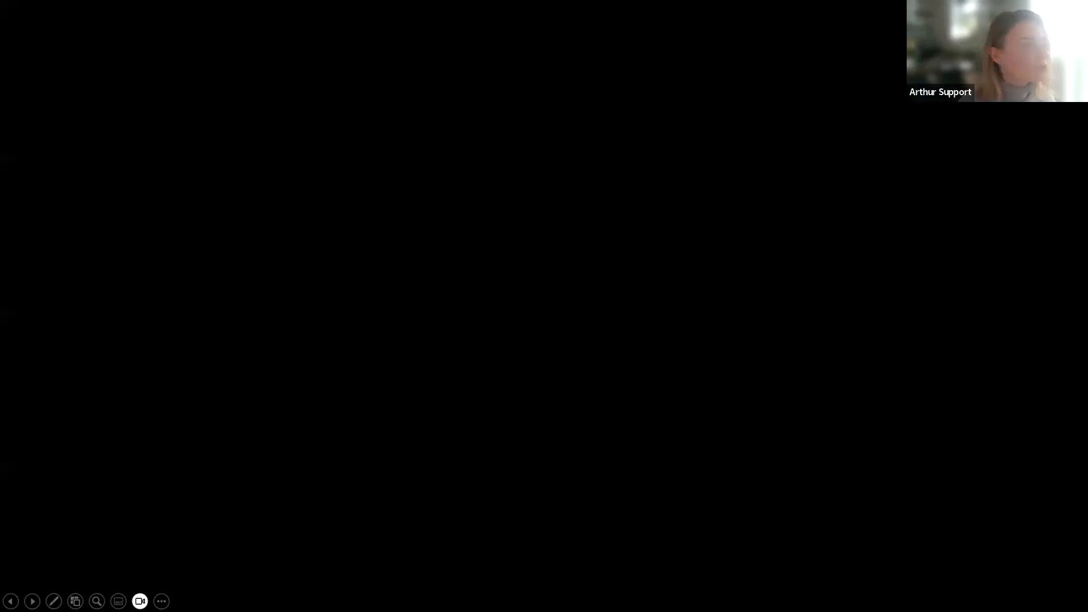
click(343, 185)
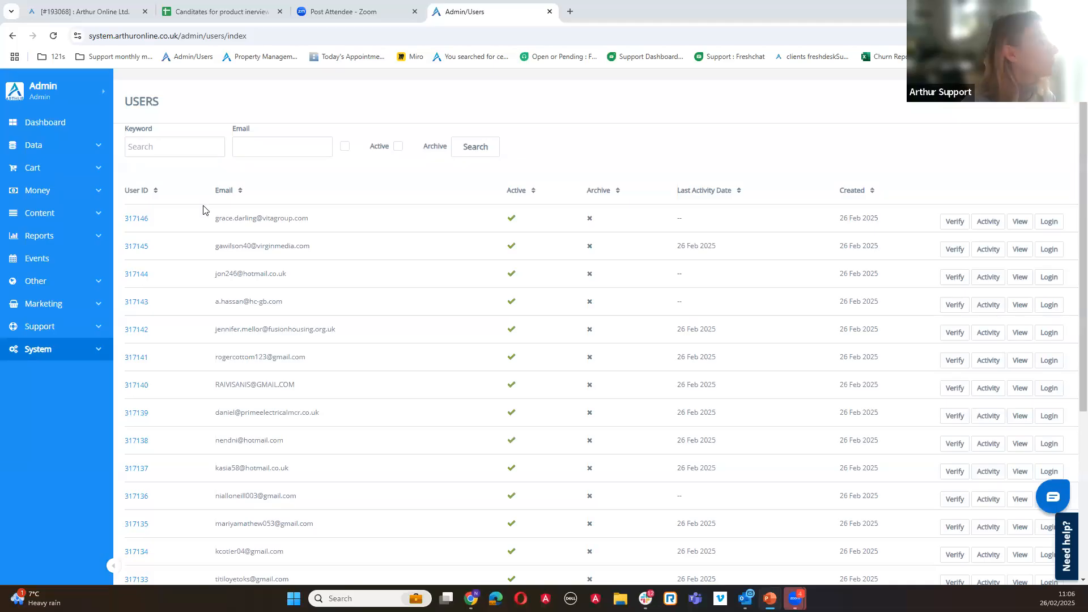
Filter the users list by the user's e-mail address and open that user's login in a new tab.
click(250, 143)
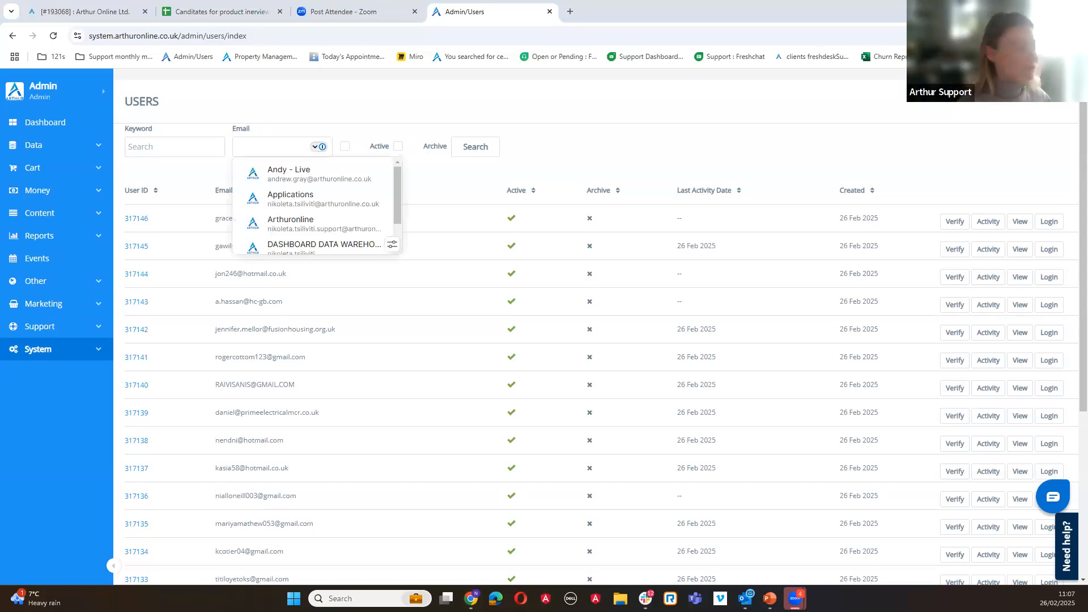
click(267, 145)
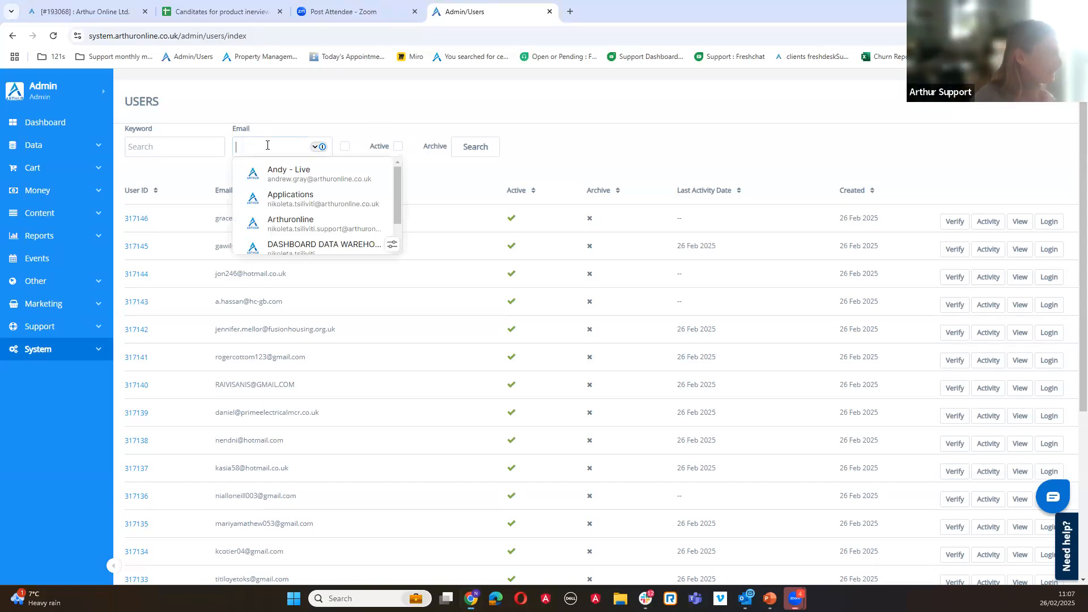
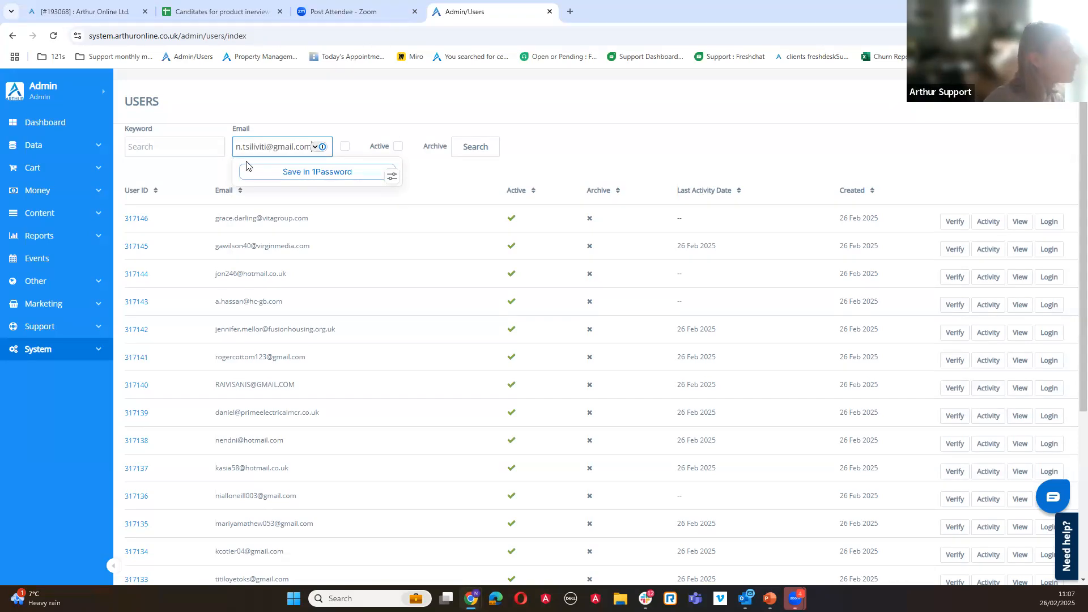
click(476, 148)
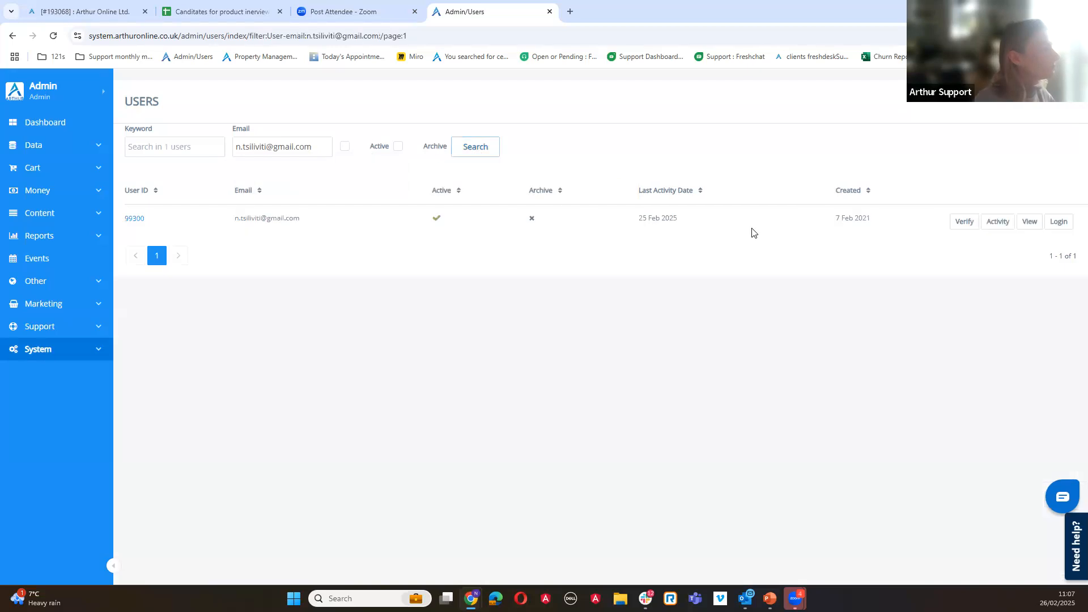
click(1058, 222)
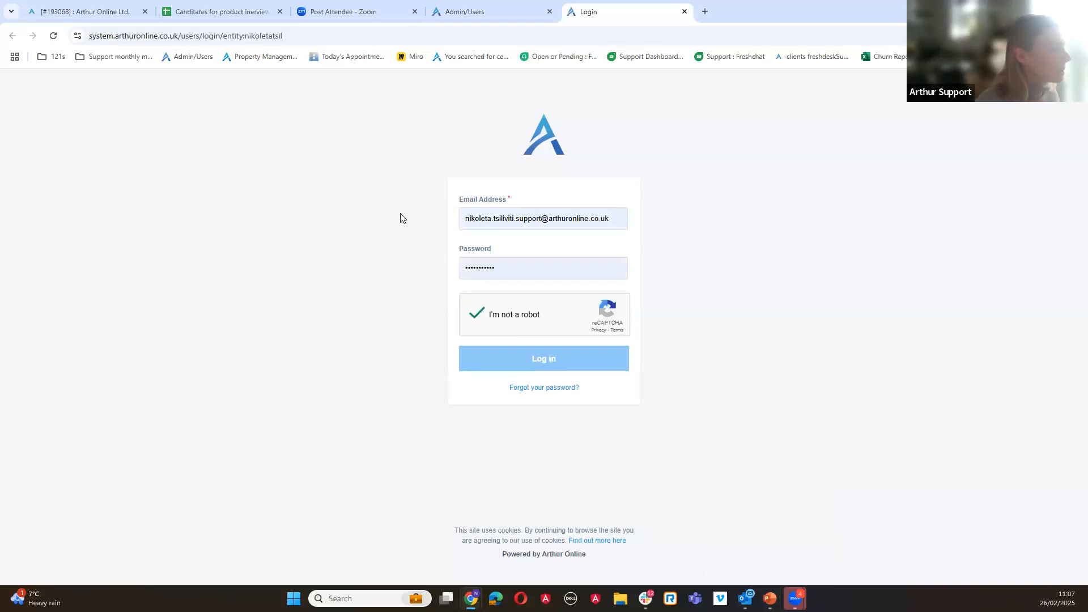
Replace the prefilled e-mail with the user's login name, fill saved credentials, pass reCAPTCHA and submit.
key(ctrl+a)
key(BackSpace)
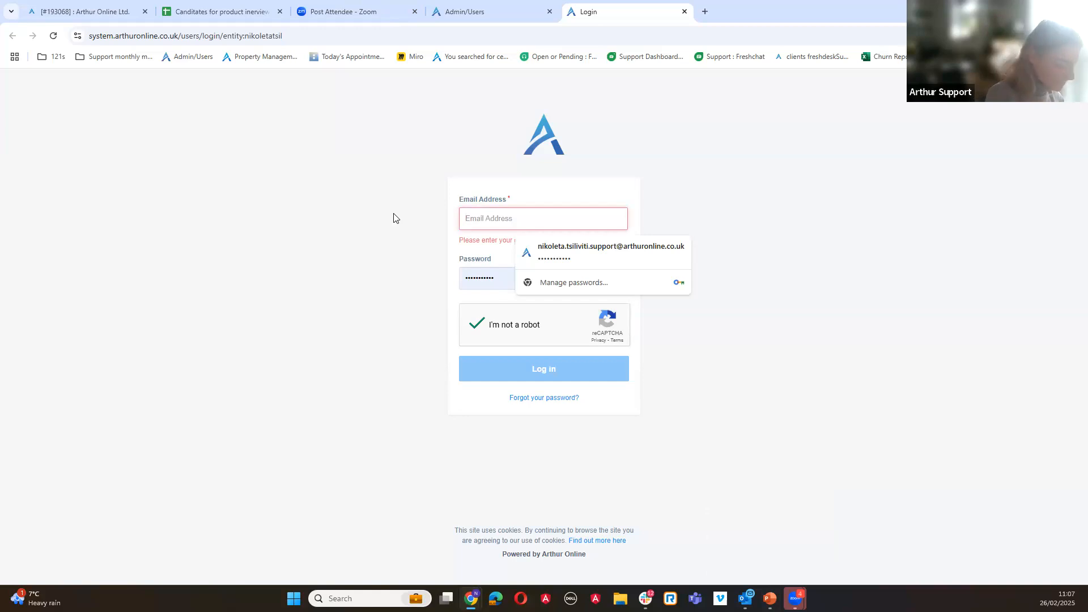
text(nikoleta)
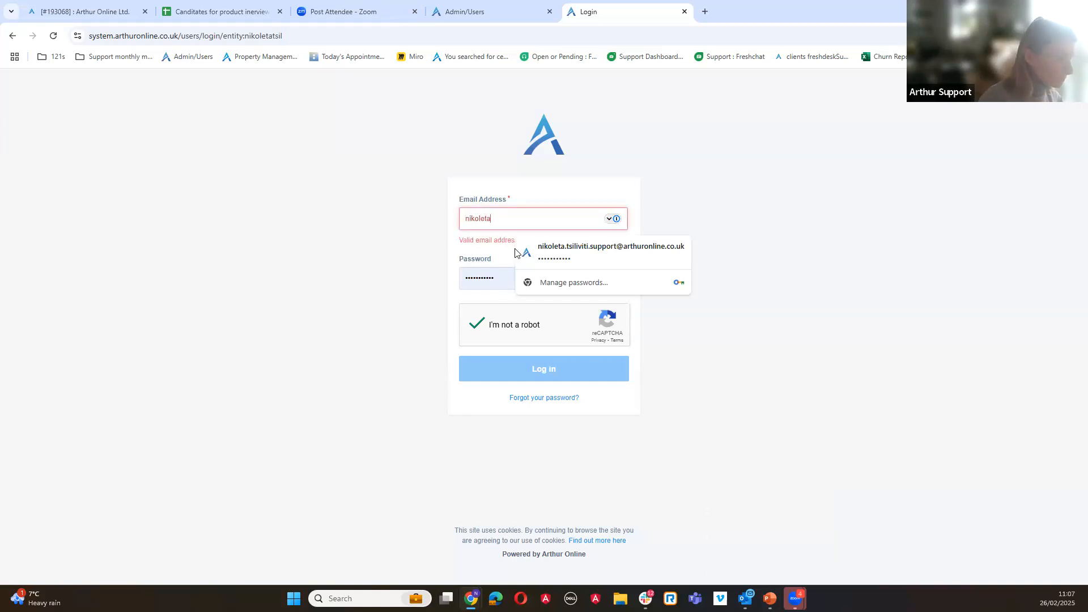
click(558, 253)
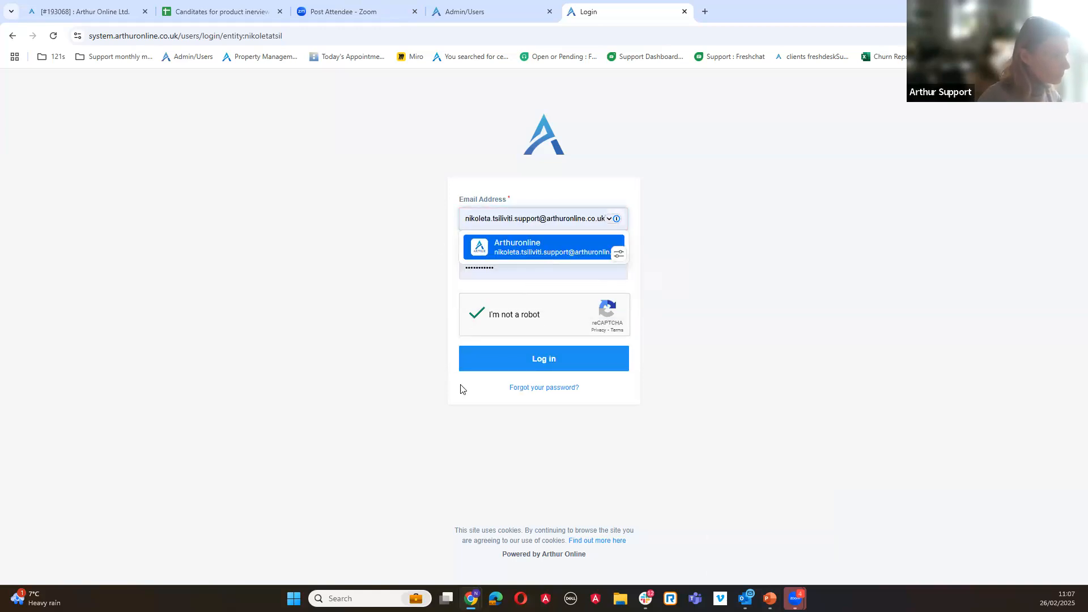
click(533, 359)
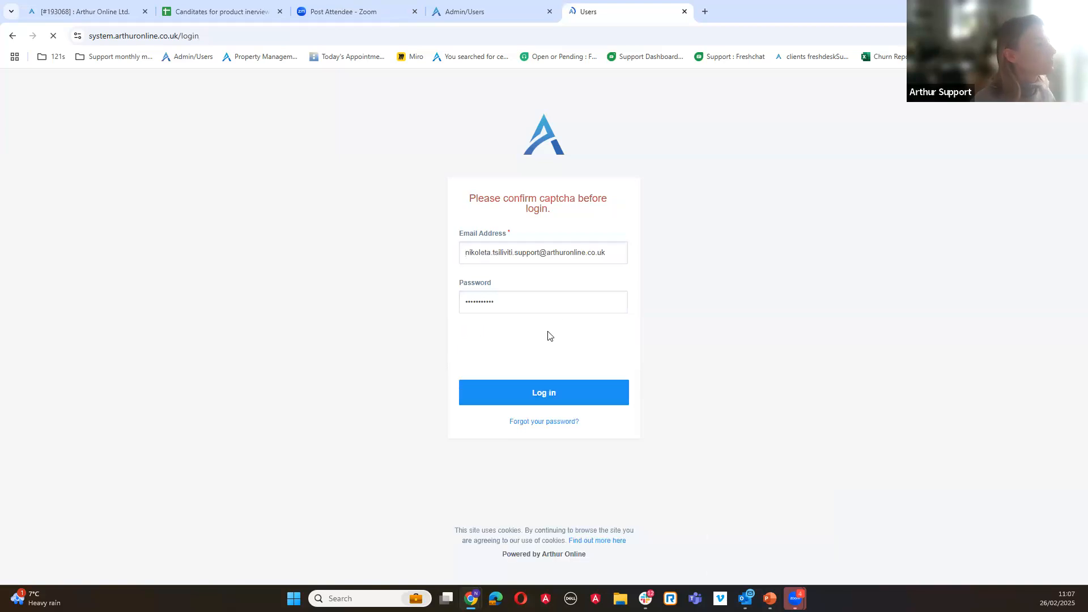
click(475, 349)
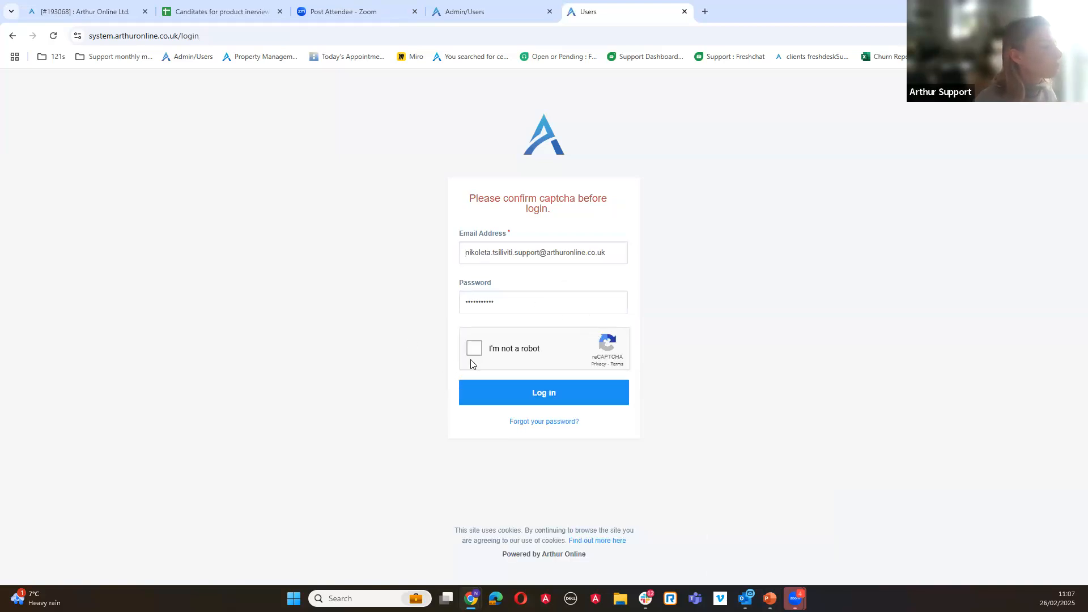
click(538, 389)
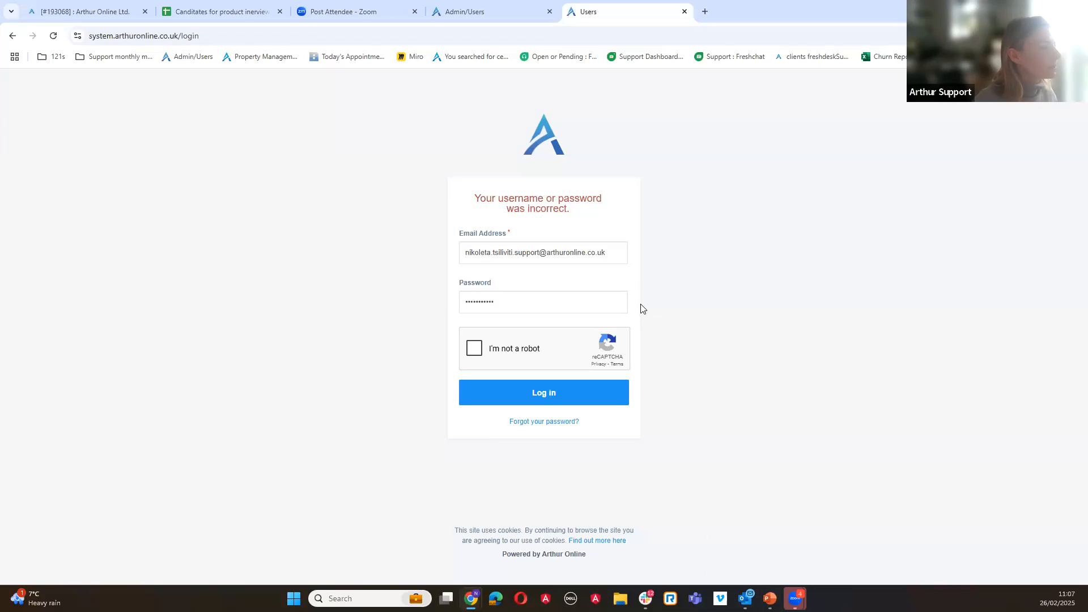
Switch the page address to /admin/login and submit the admin login.
click(540, 253)
click(268, 35)
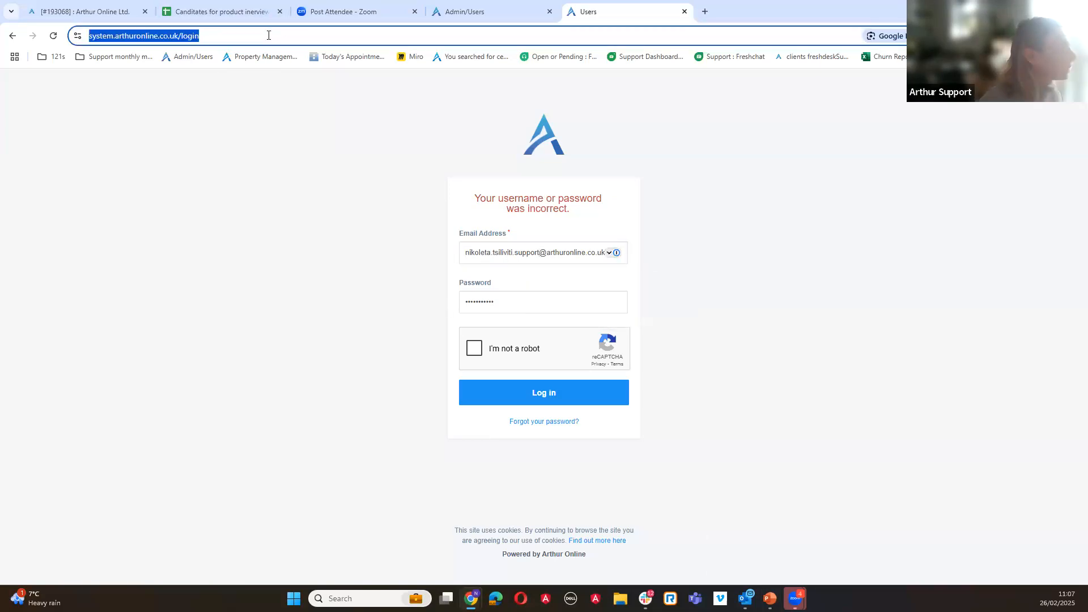
click(268, 35)
key(BackSpace)
key(BackSpace)
key(BackSpace)
key(BackSpace)
key(BackSpace)
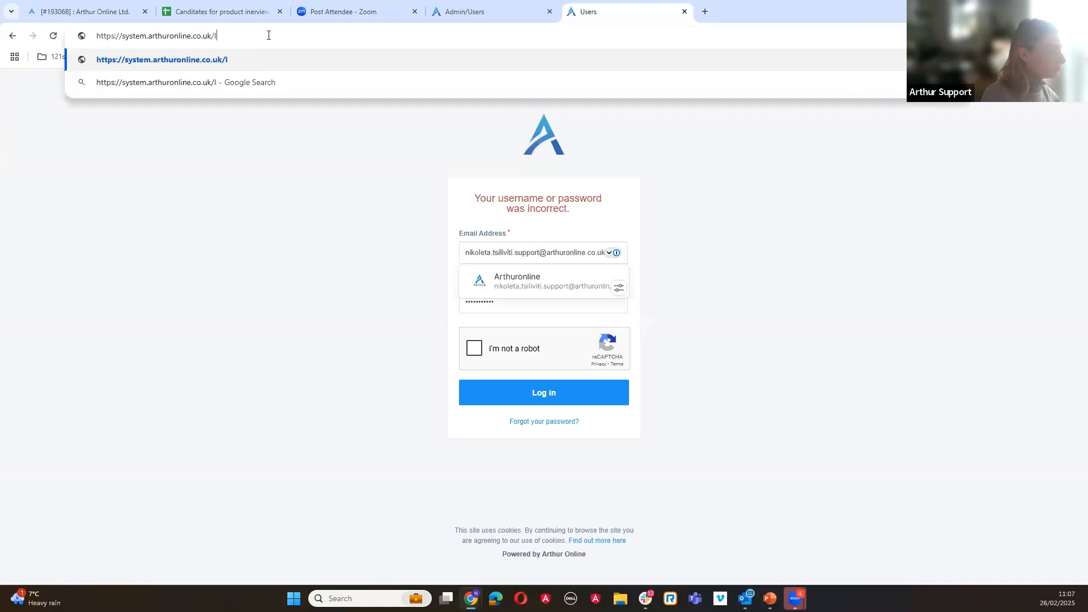
text(admin/logi)
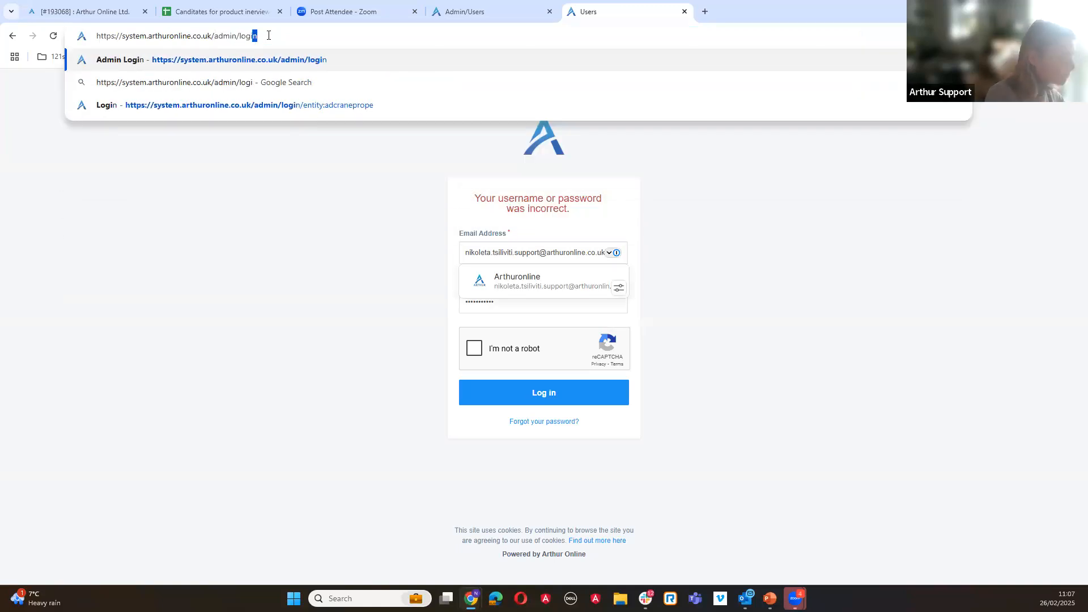
key(Return)
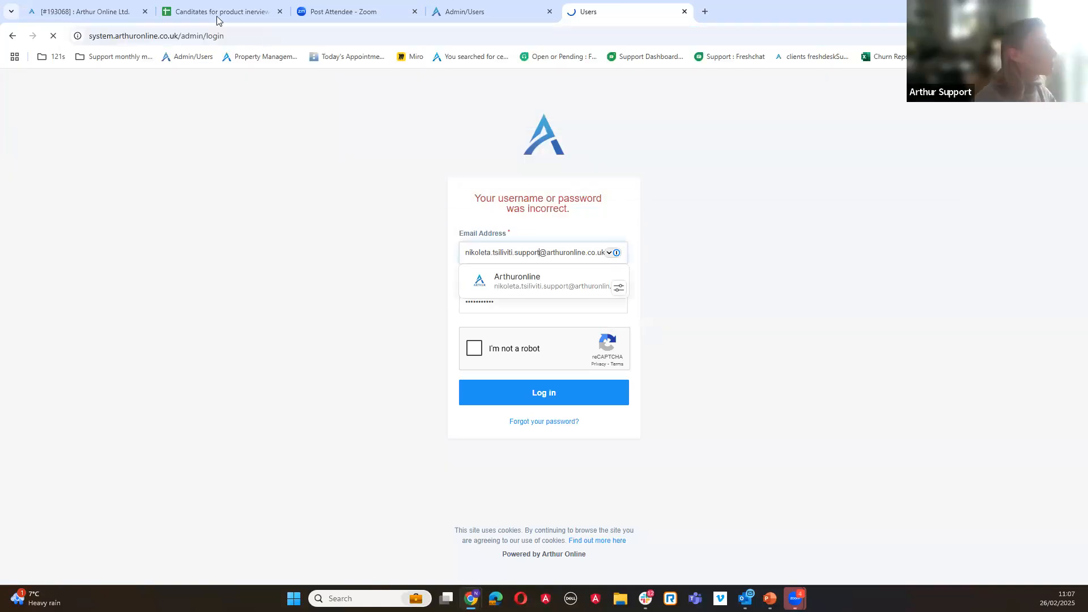
click(542, 309)
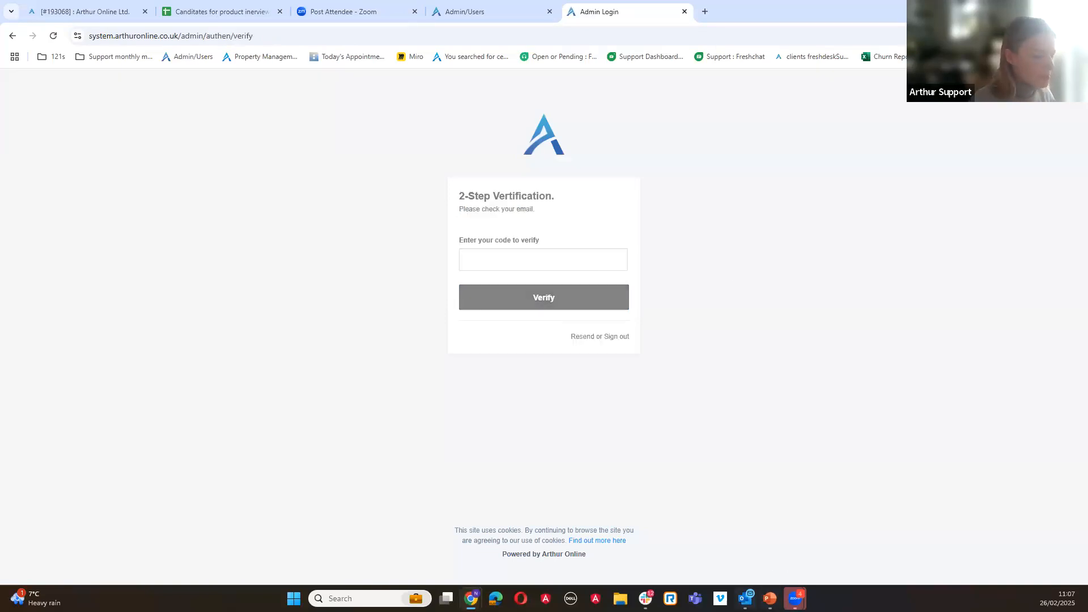
click(745, 598)
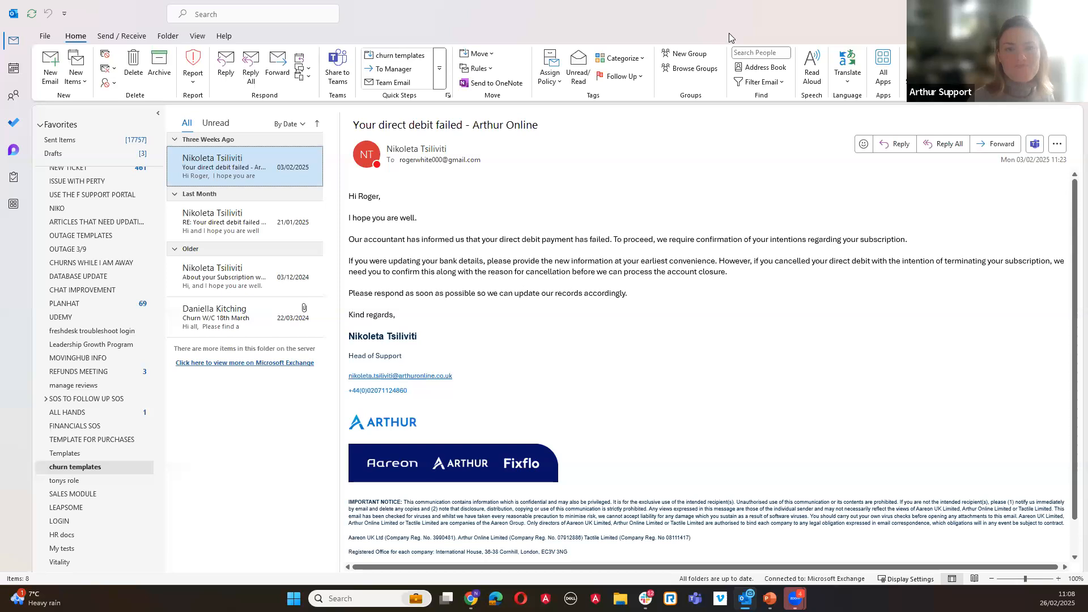
key(alt+Tab)
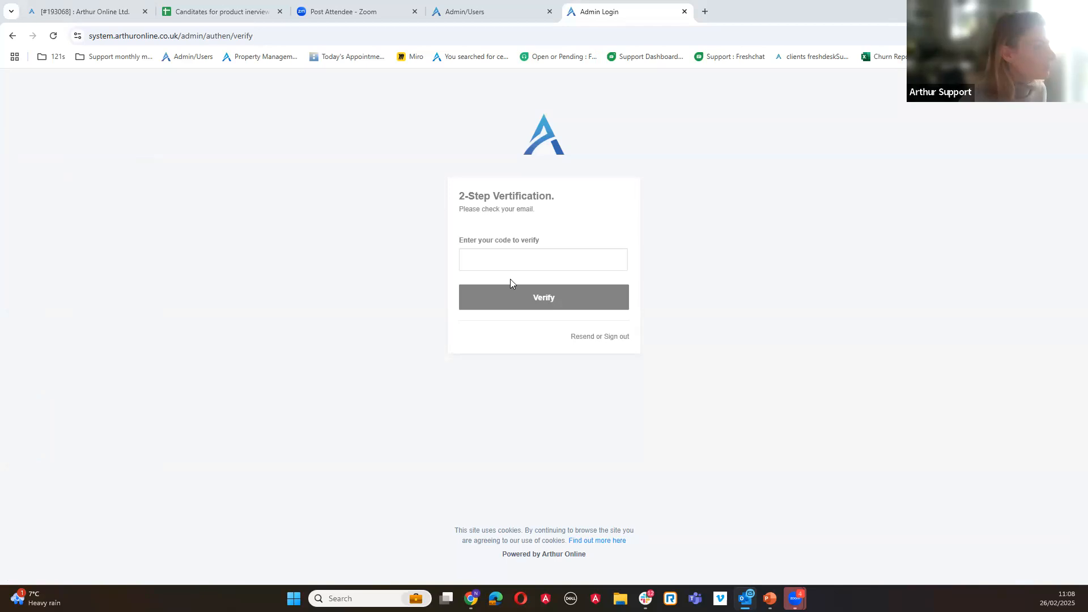
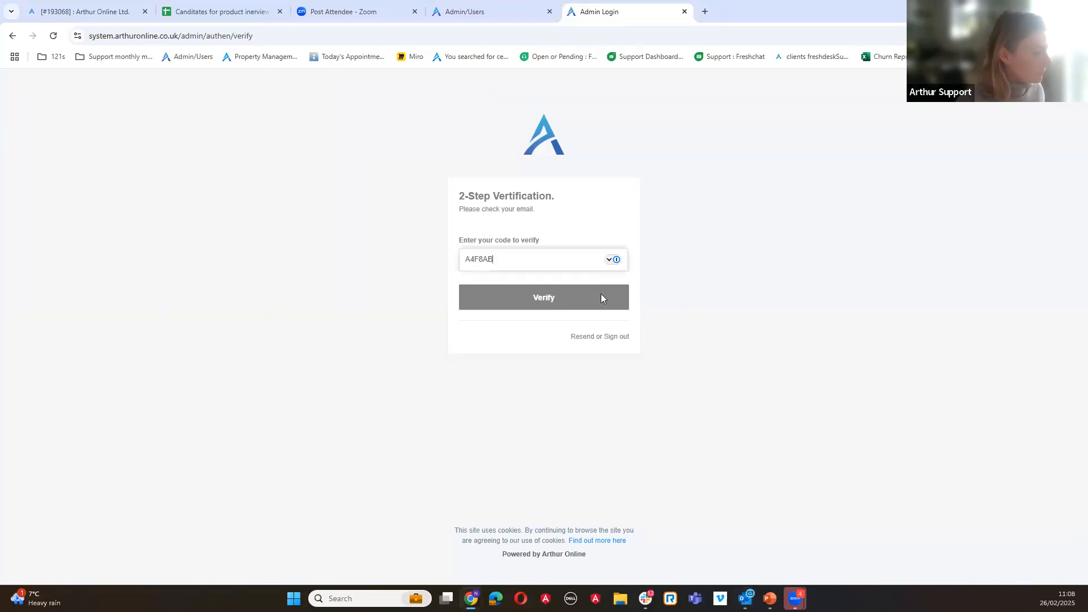
Verify with the pasted emailed code, then filter the users list by the user's e-mail.
click(549, 297)
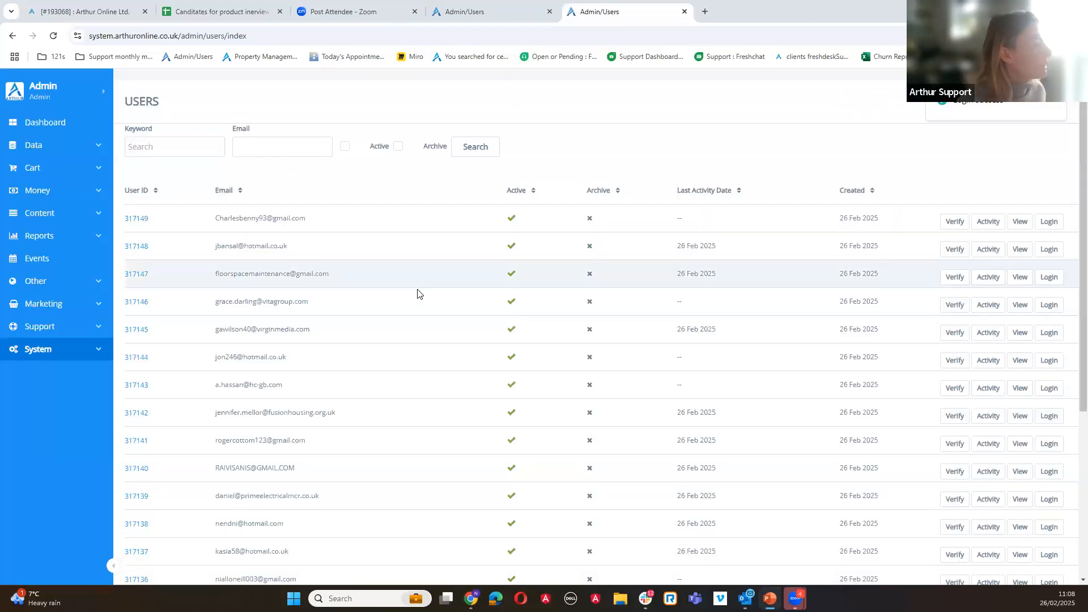
click(255, 146)
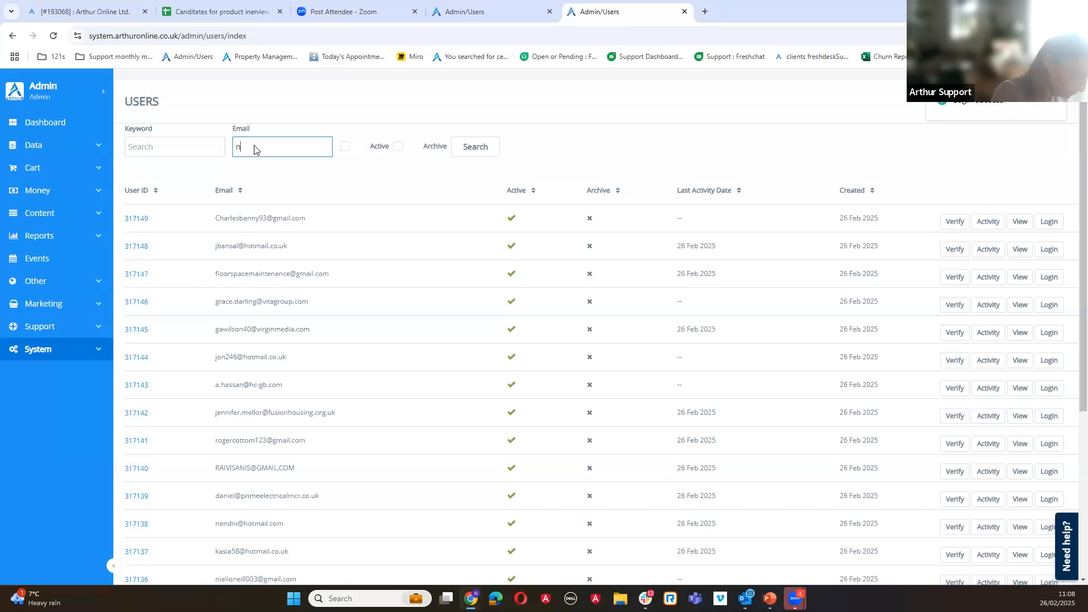
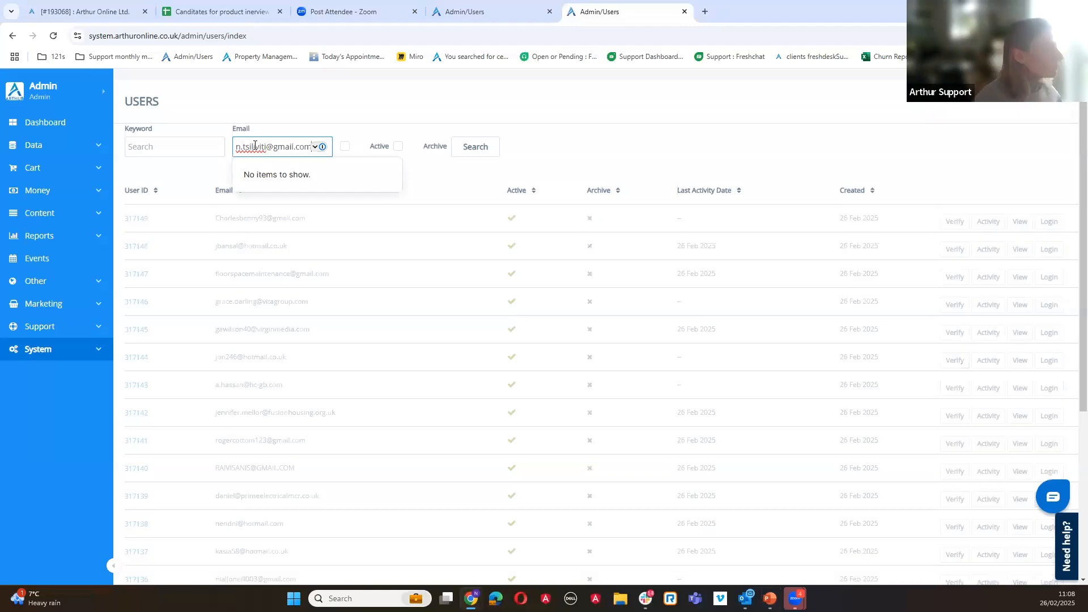
key(Return)
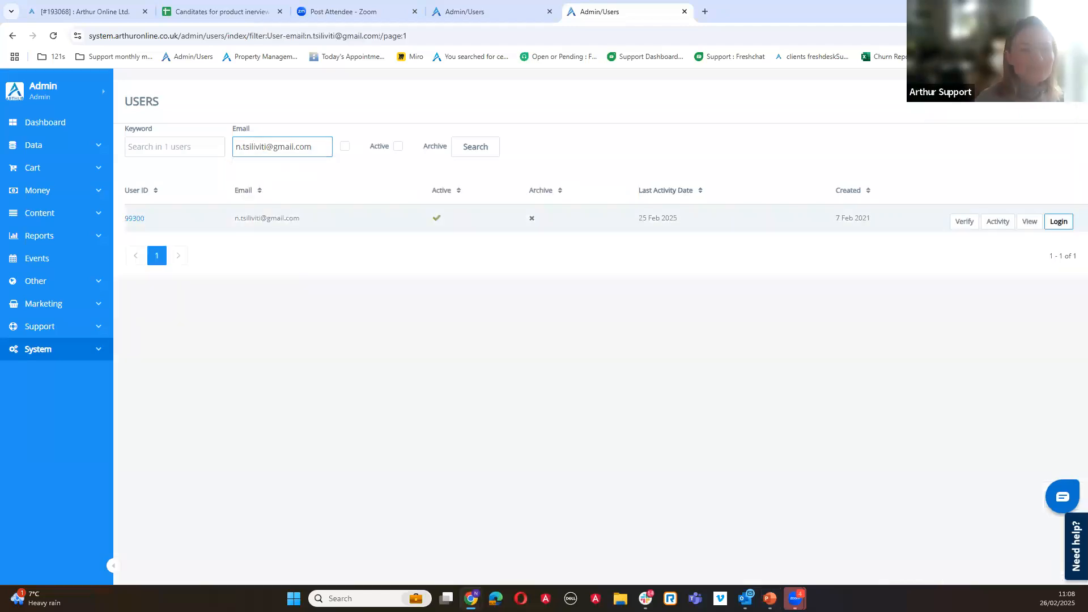
Log in as the filtered user, opening their Lettings Dashboard in a new tab.
click(1058, 221)
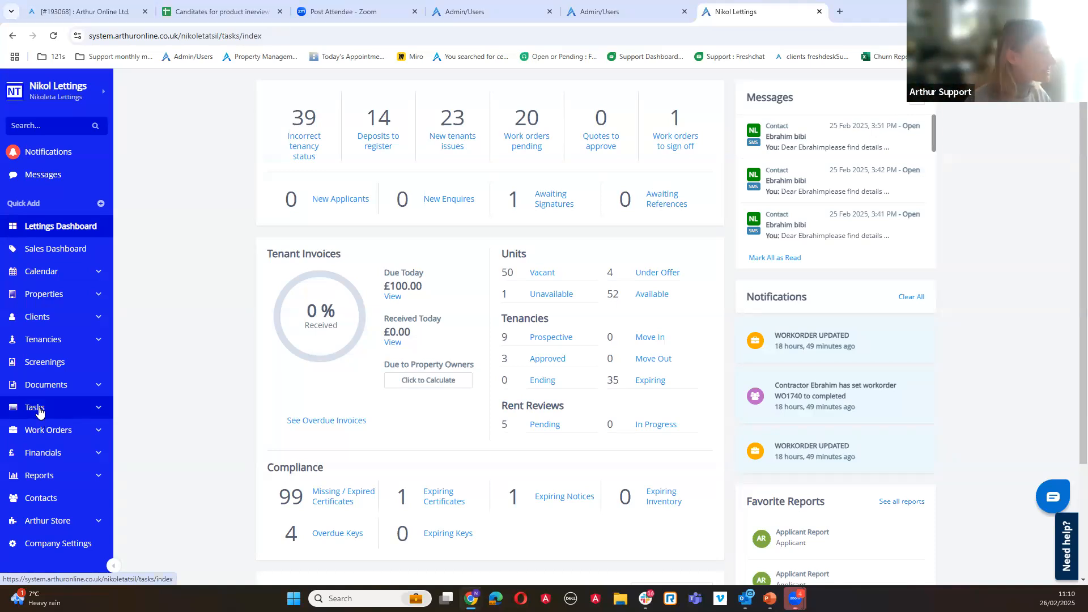
Add a new task from the Tasks list and link it to unit Berth 1.
click(34, 408)
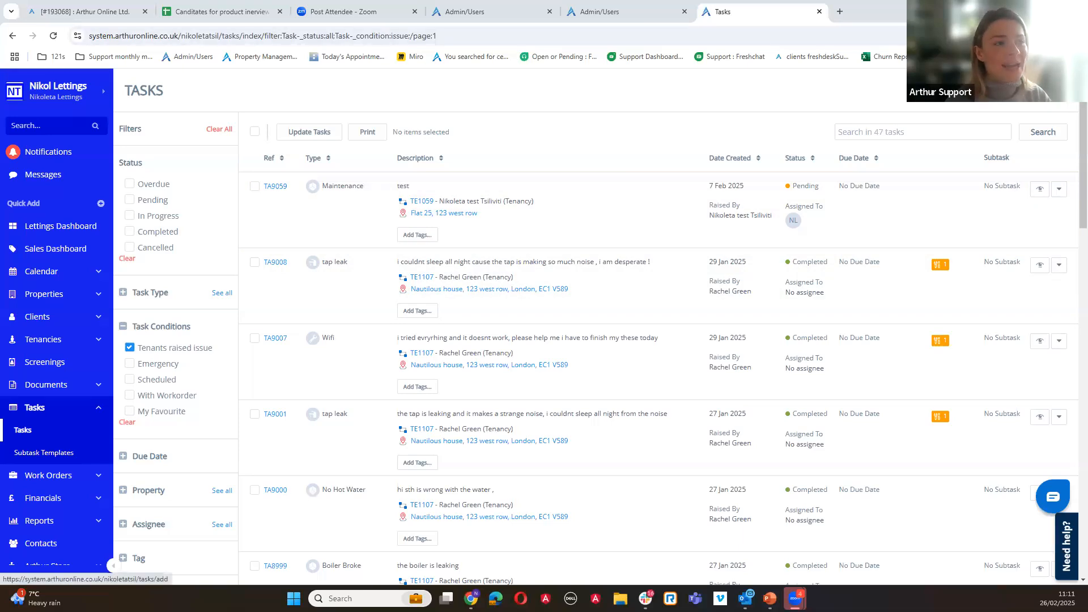
click(1038, 91)
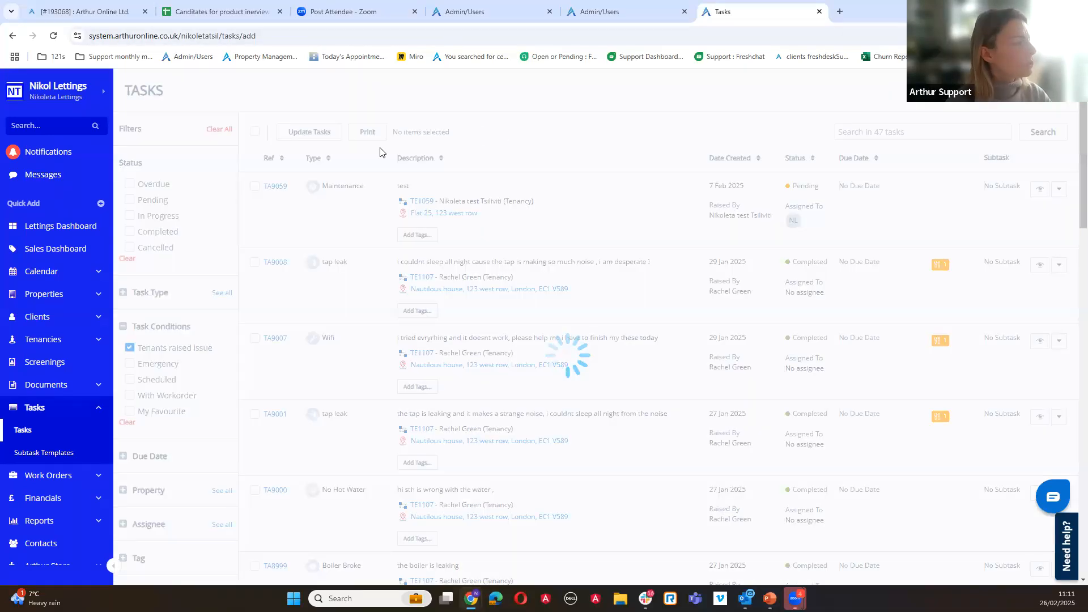
click(139, 151)
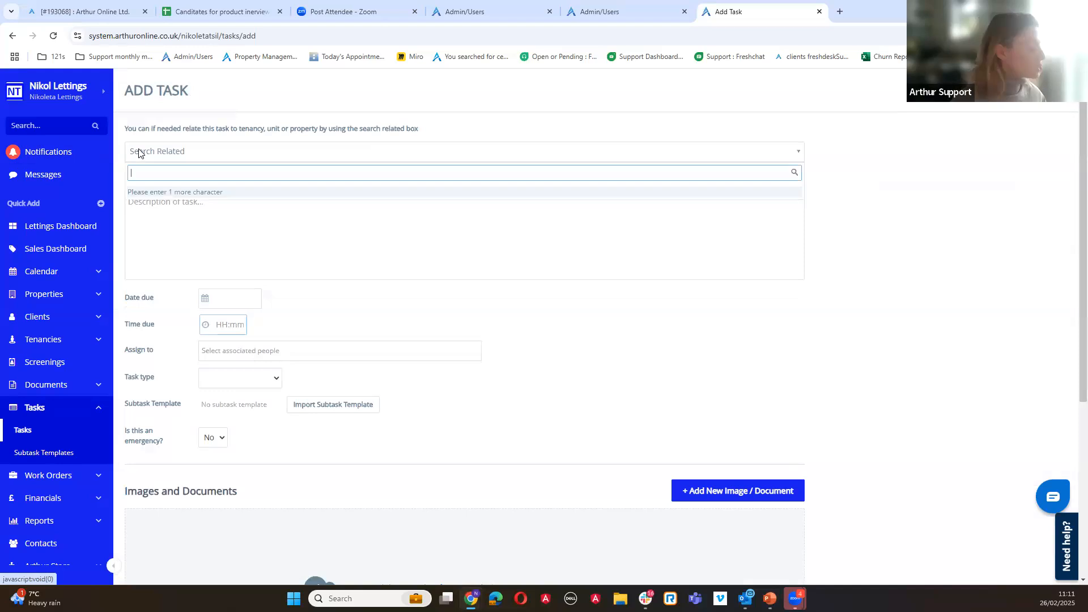
text(be)
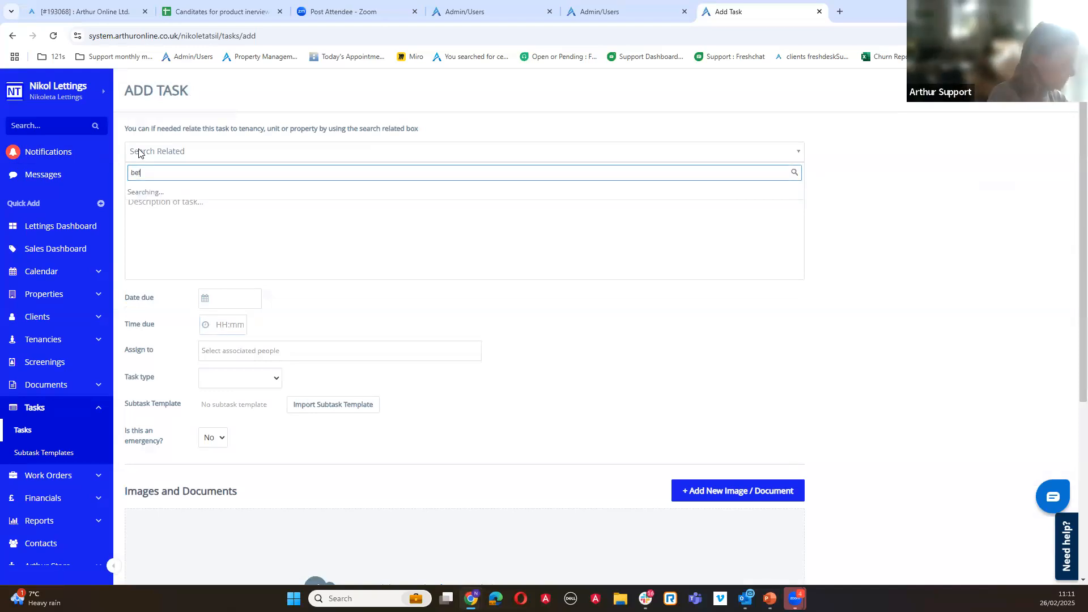
text(rth)
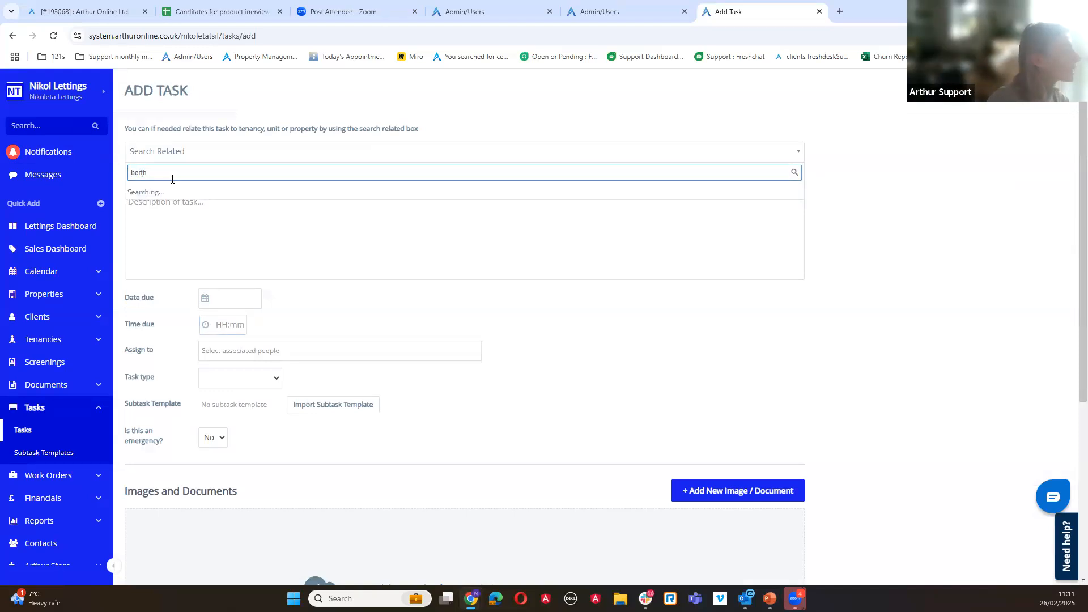
click(177, 195)
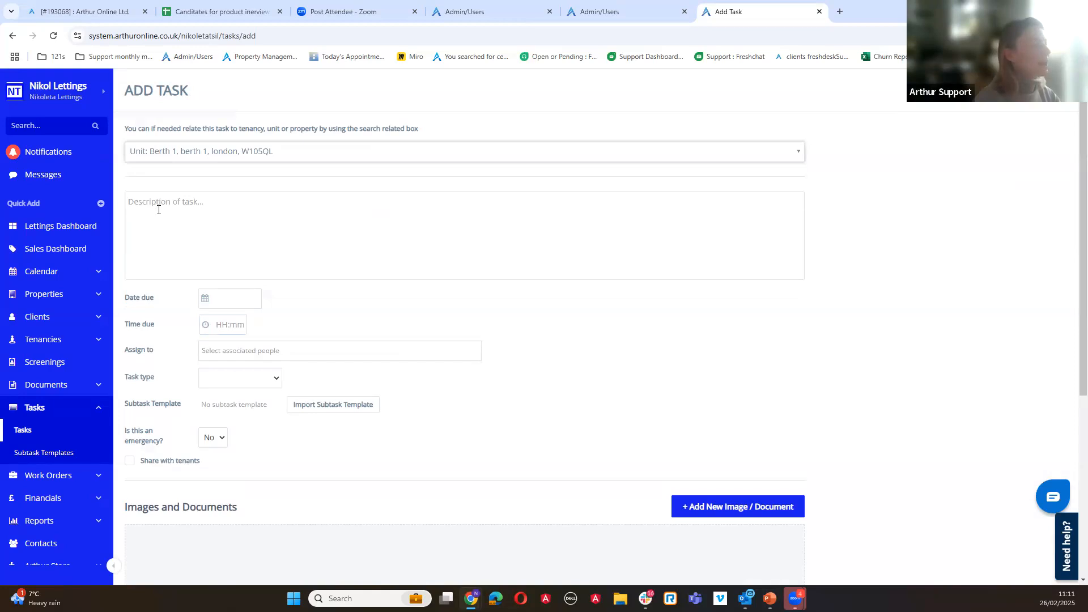
Describe the task as 'issue with the wifi' and set its due date to 26/02/2025.
click(158, 210)
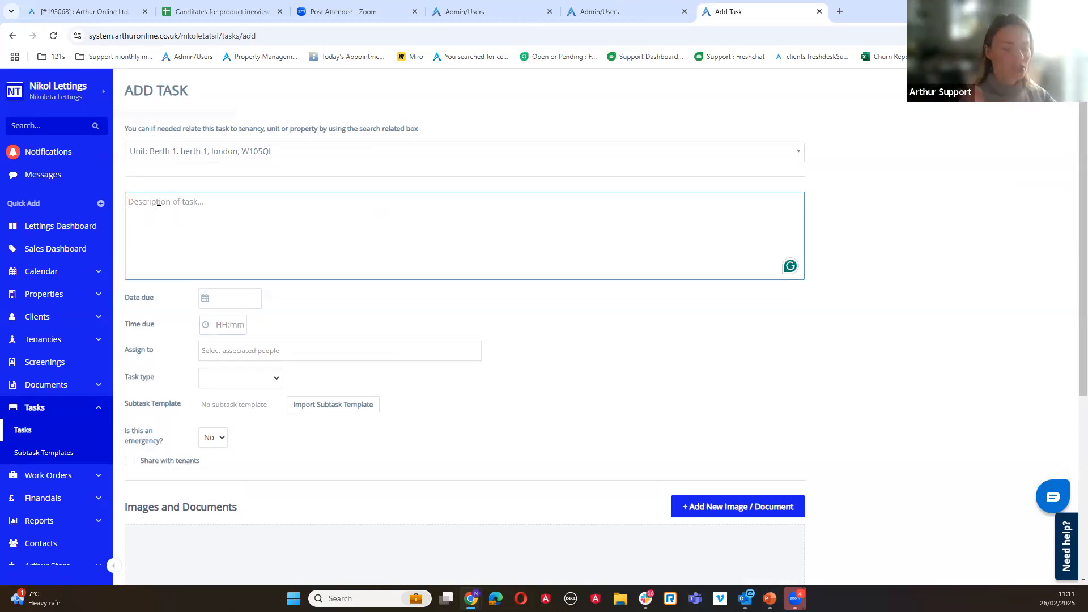
text(is)
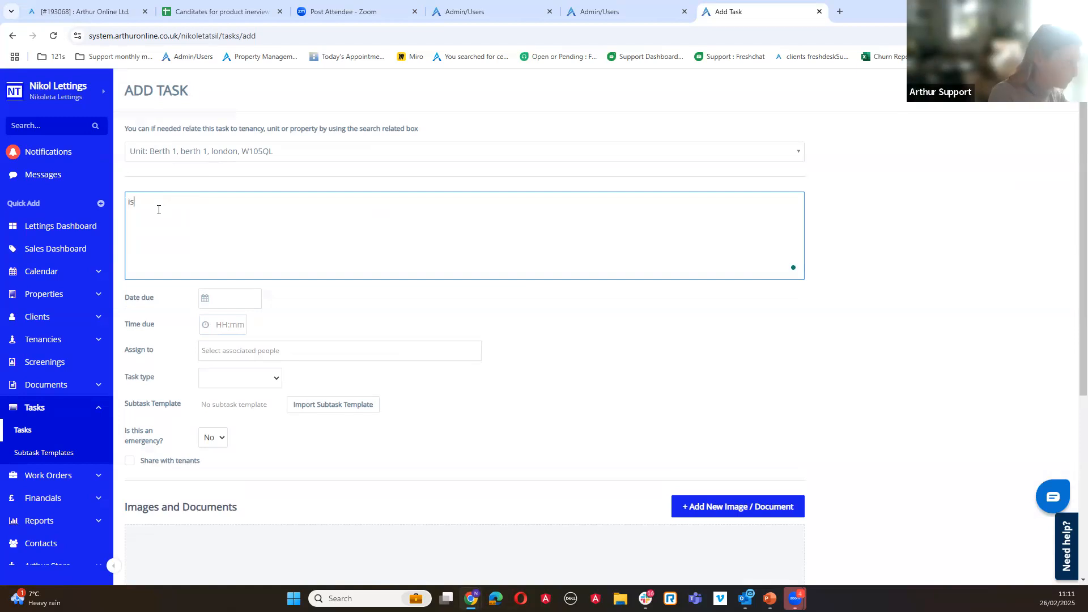
text(sue with the)
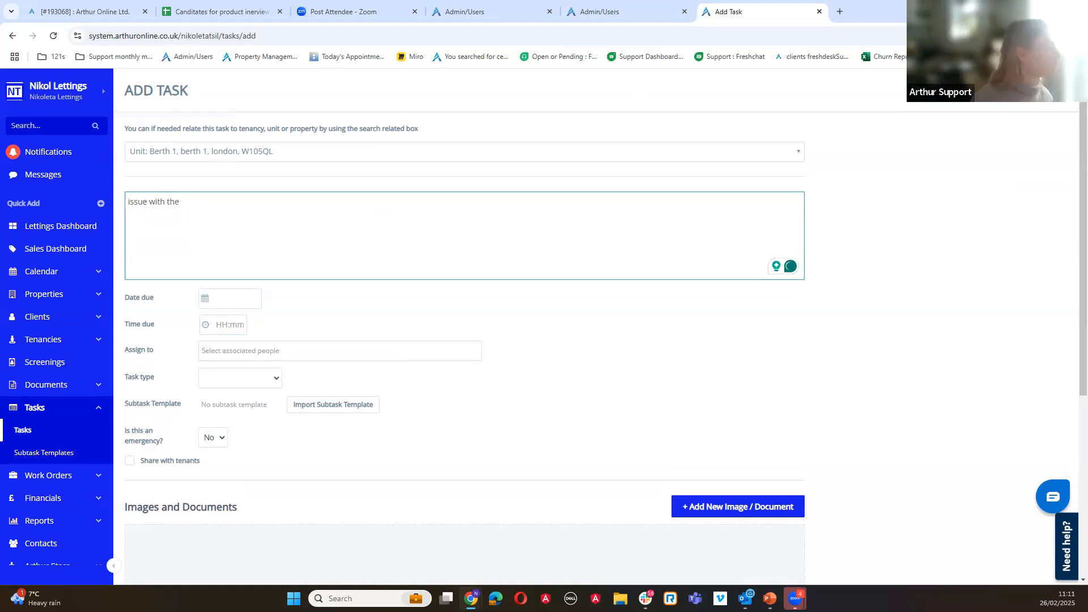
click(204, 198)
text(wif)
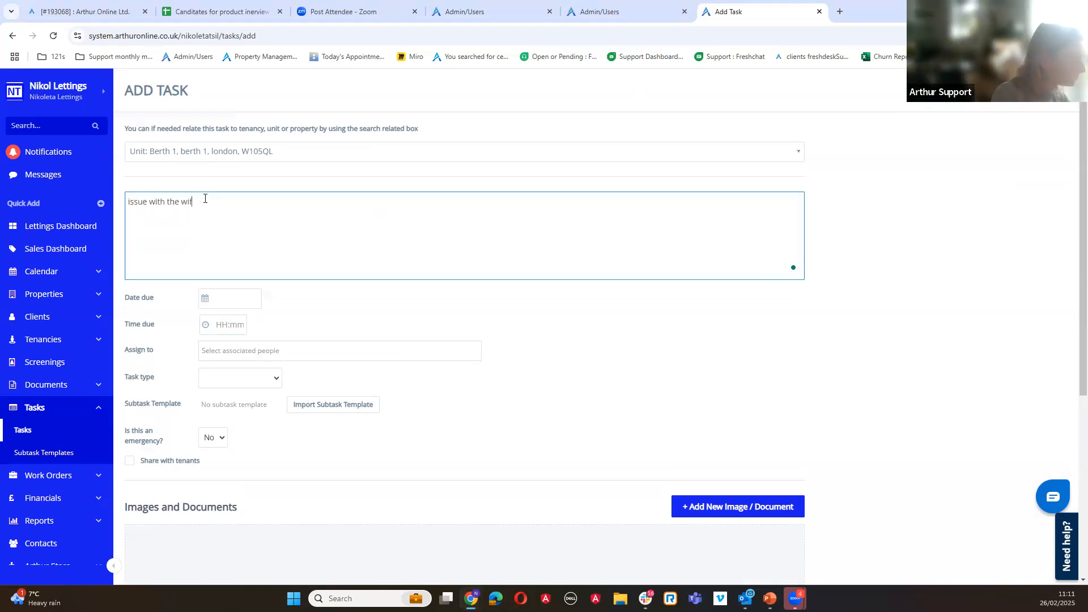
text(i)
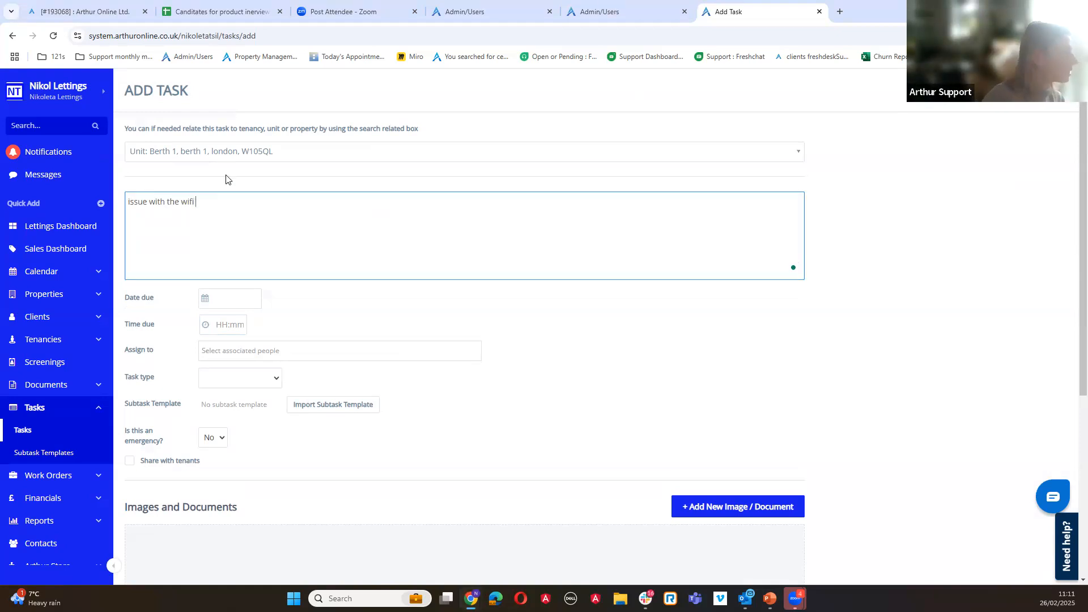
click(206, 303)
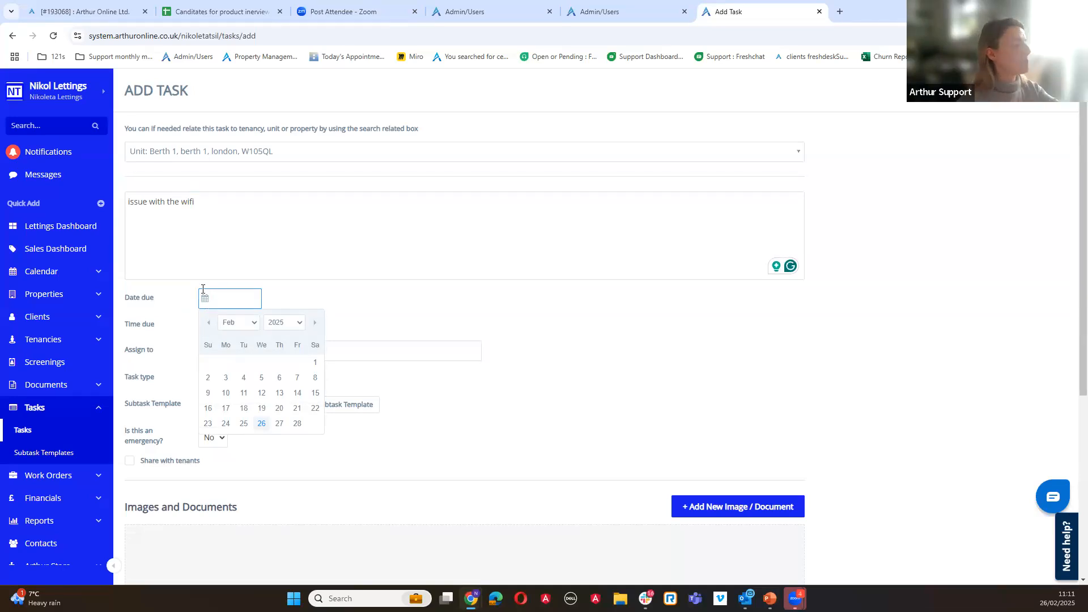
click(261, 425)
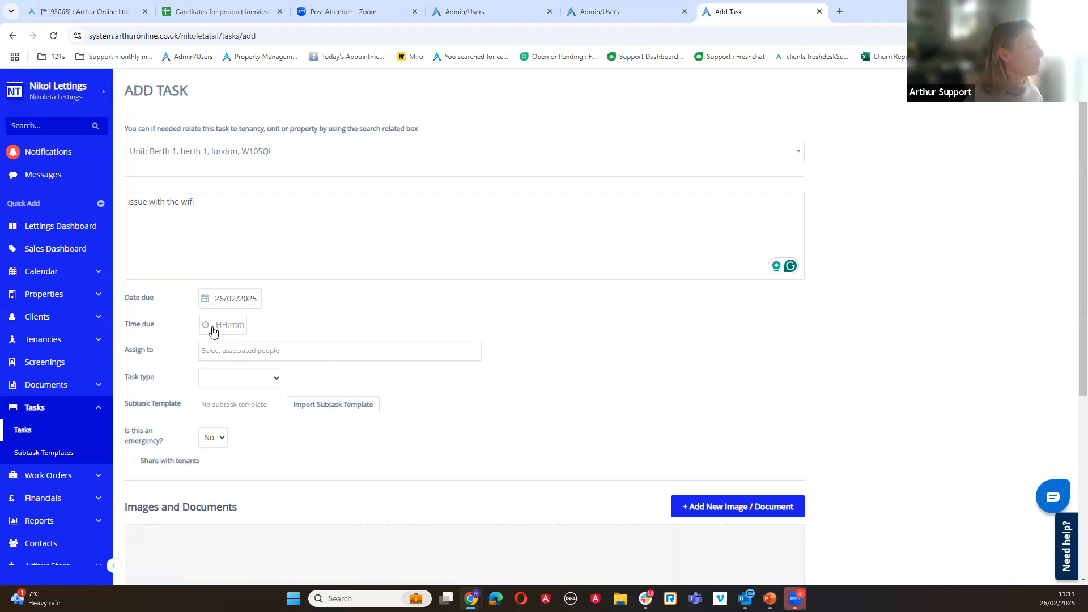
Assign the wifi task to the agency's main user and set task type to Maintenance.
click(220, 355)
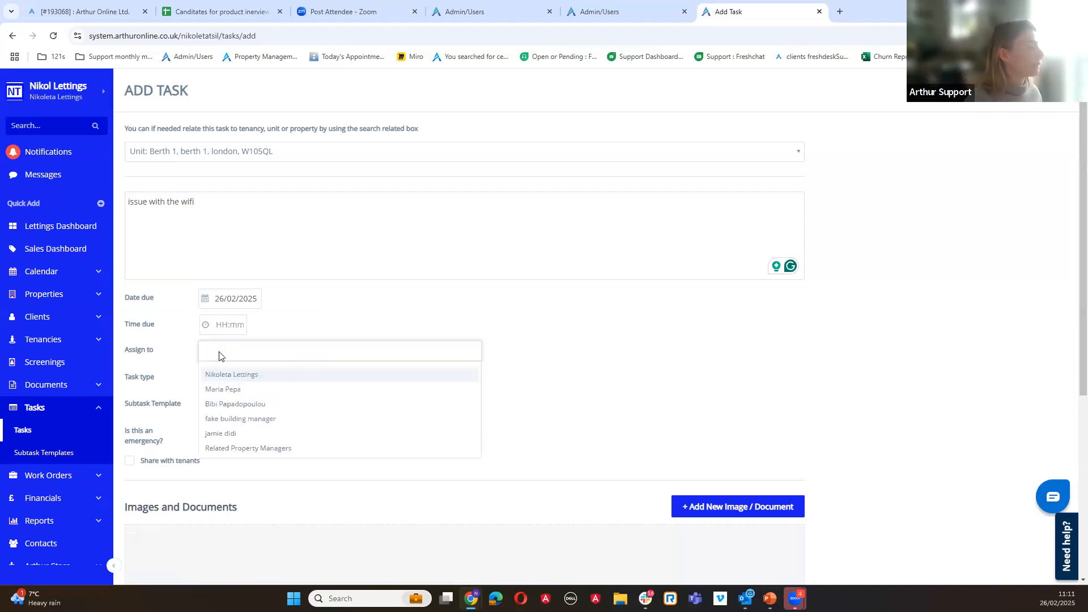
click(226, 375)
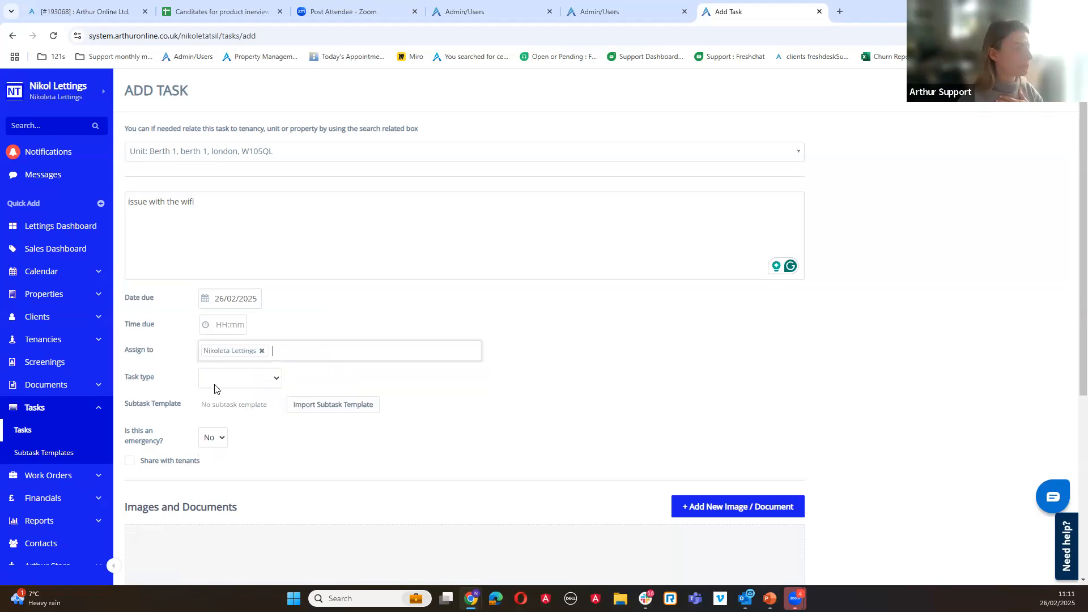
click(225, 382)
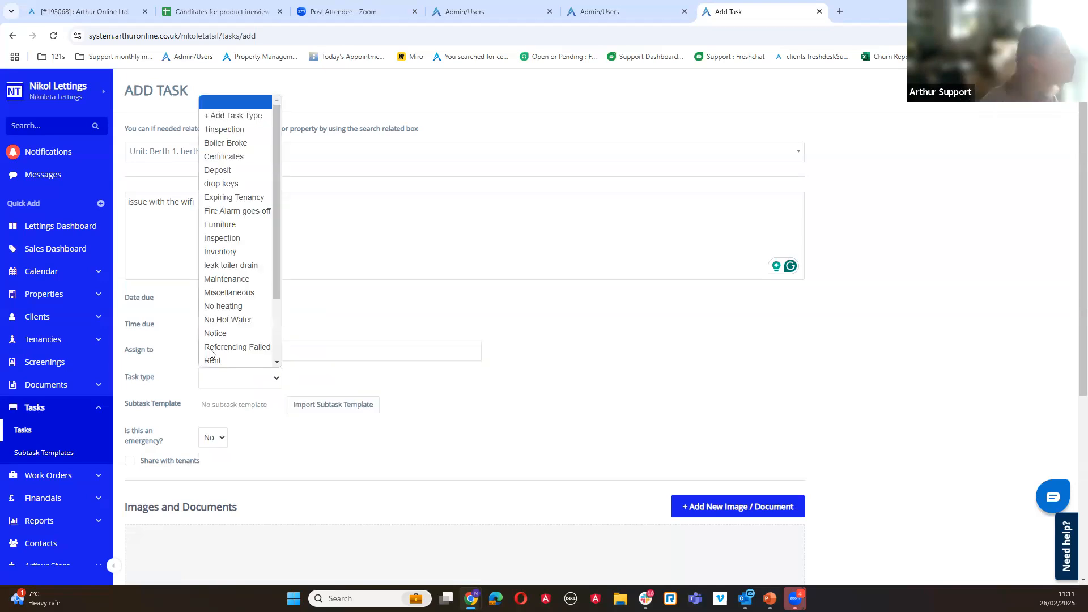
click(233, 280)
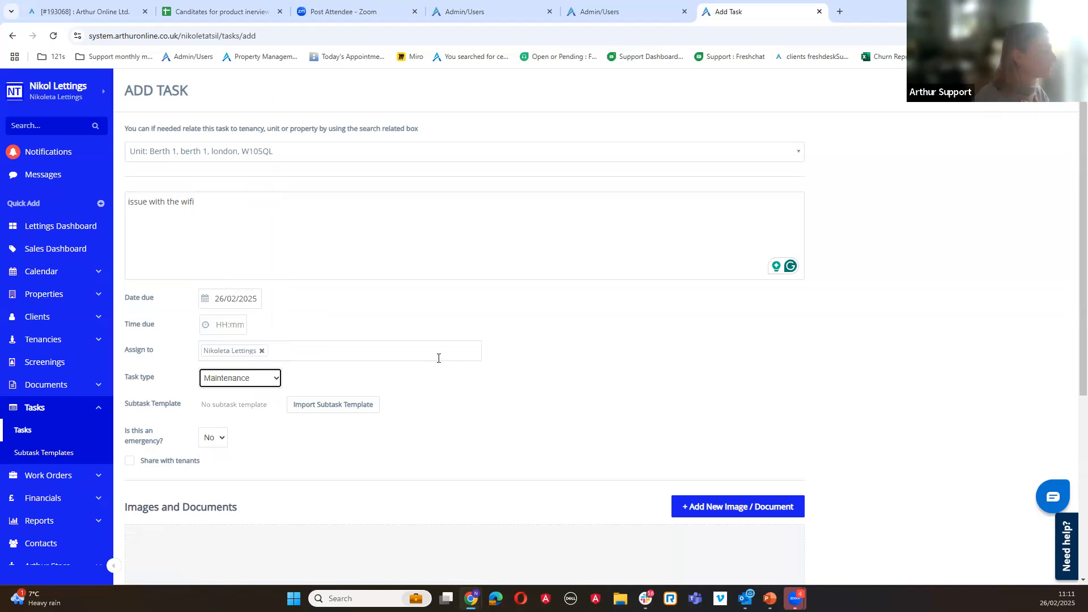
scroll(438, 359, down, 2)
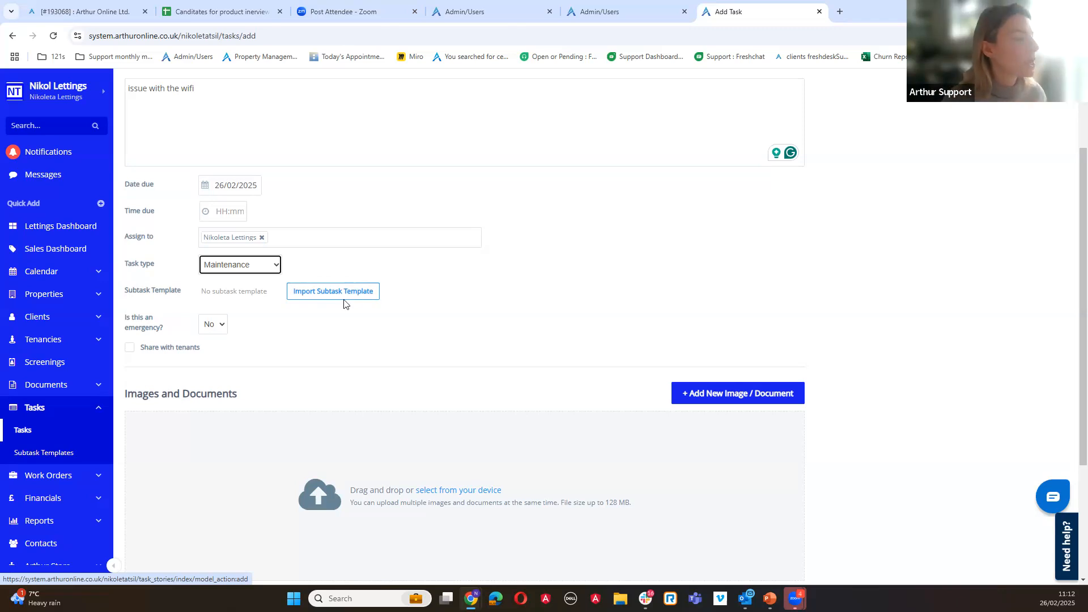
click(319, 299)
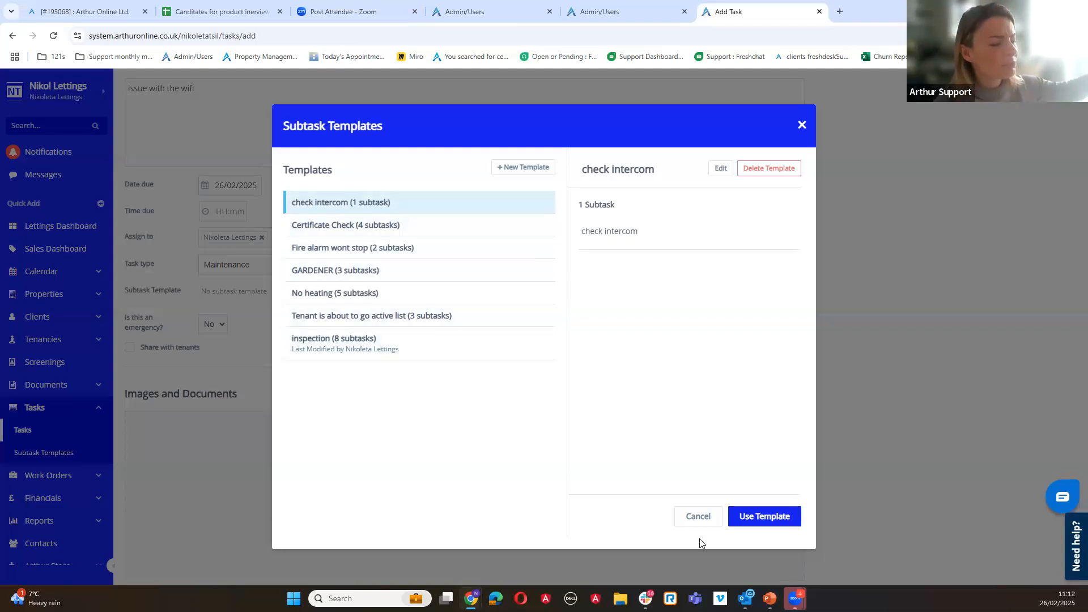
click(698, 518)
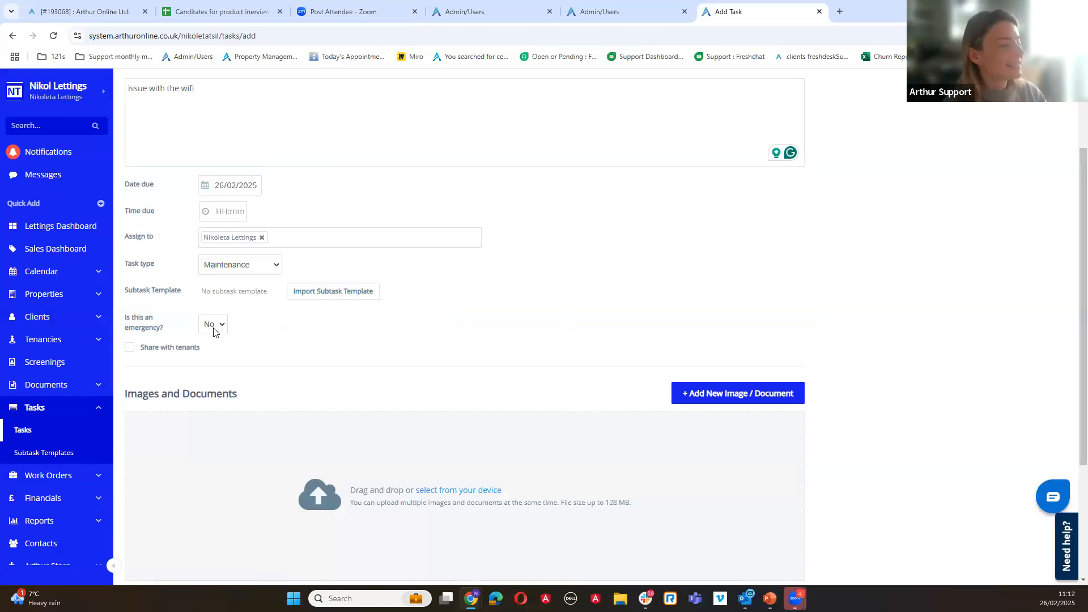
Share the wifi task with tenants, untick Notify and Email assignee, and save it.
click(129, 349)
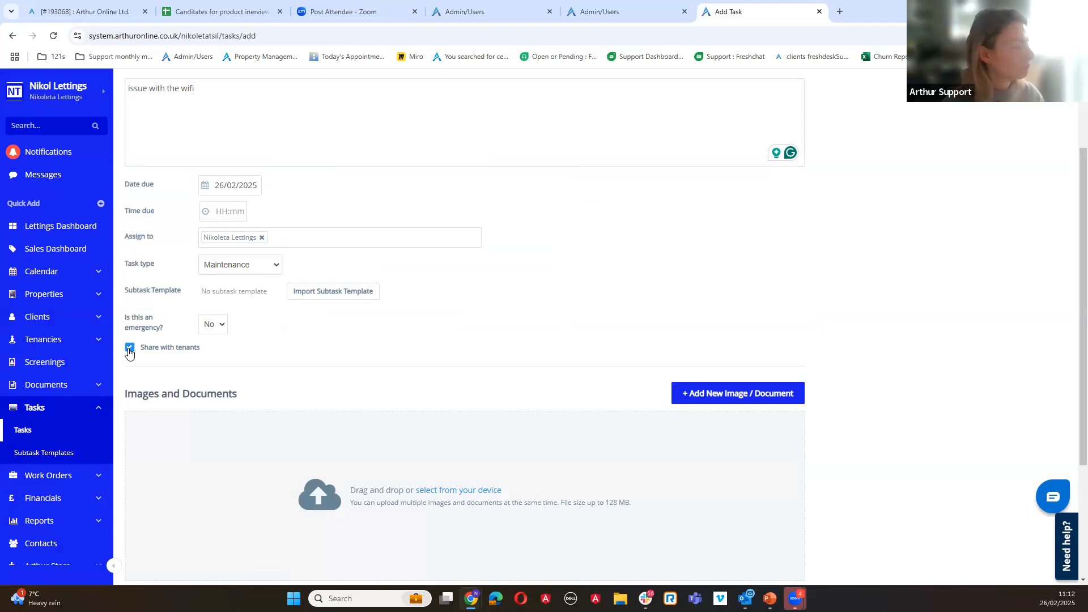
scroll(327, 352, down, 3)
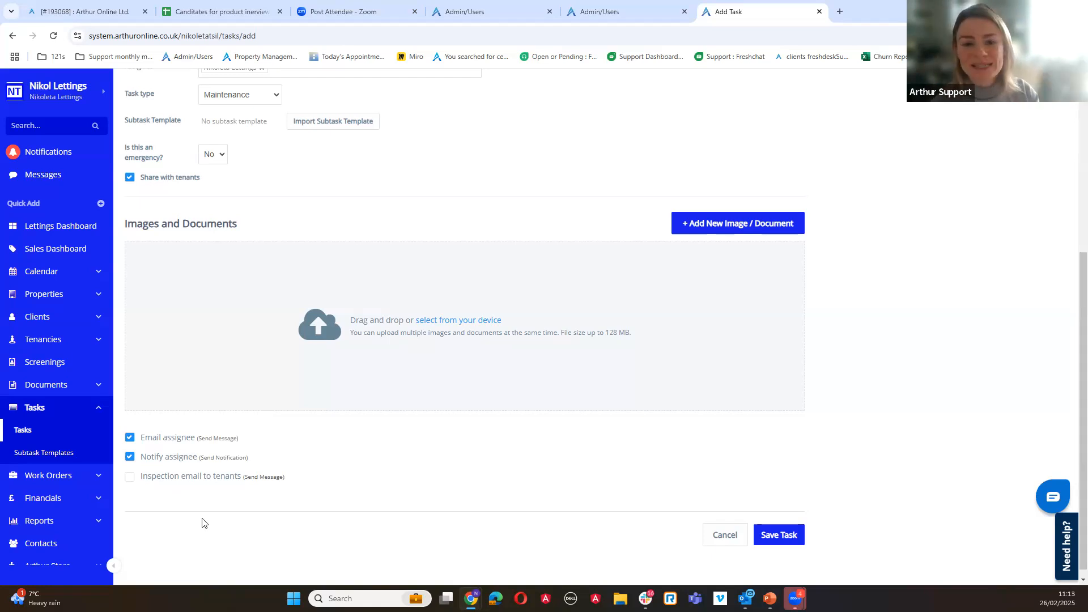
click(129, 457)
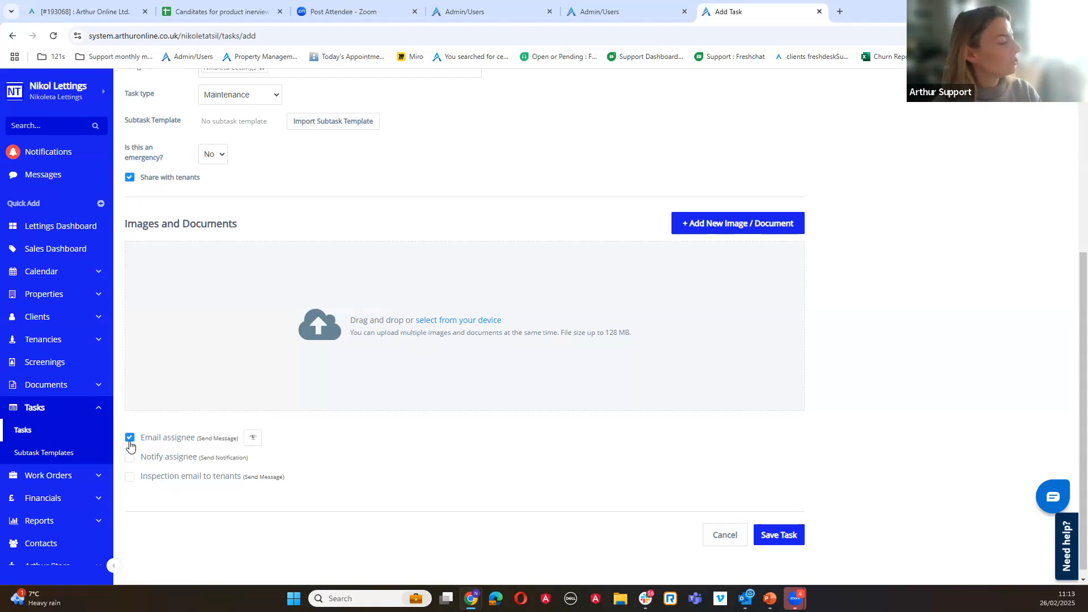
click(129, 438)
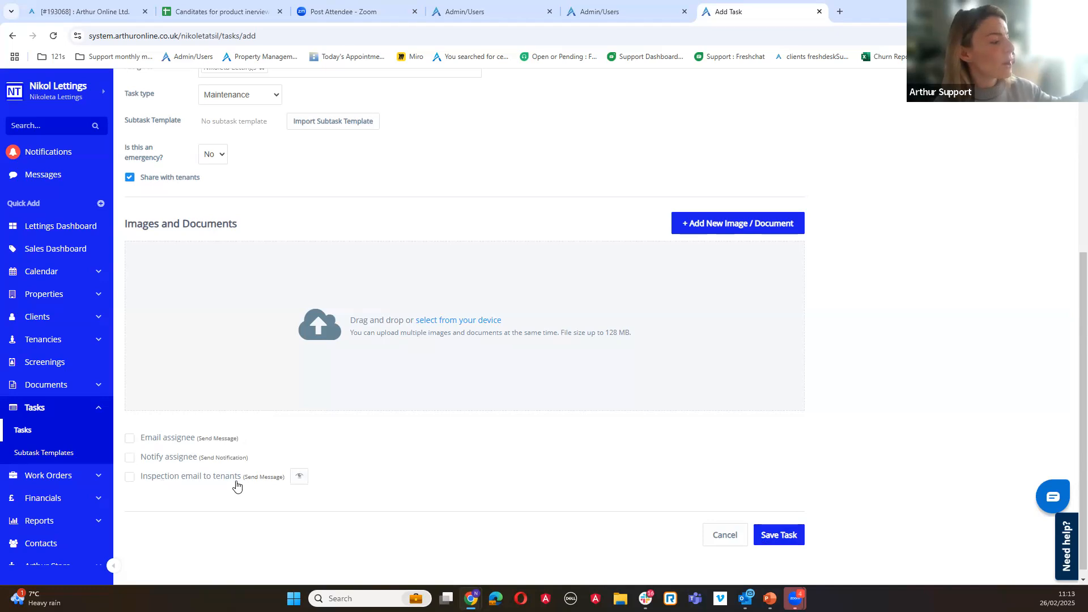
click(770, 536)
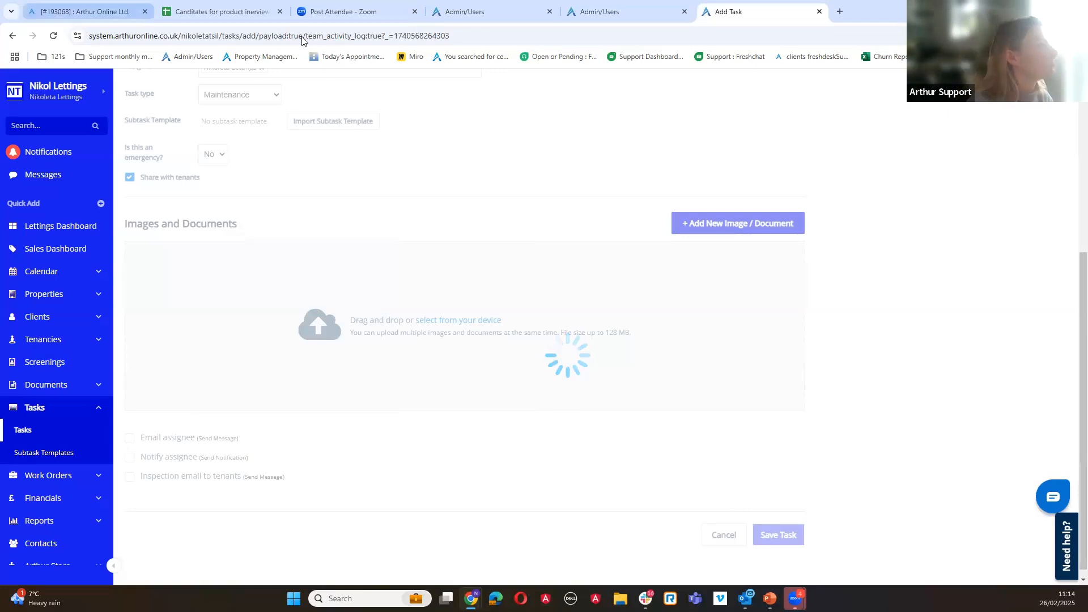
Close the duplicate Admin/Users tab and reload the Add Task tab to a blank form.
click(415, 11)
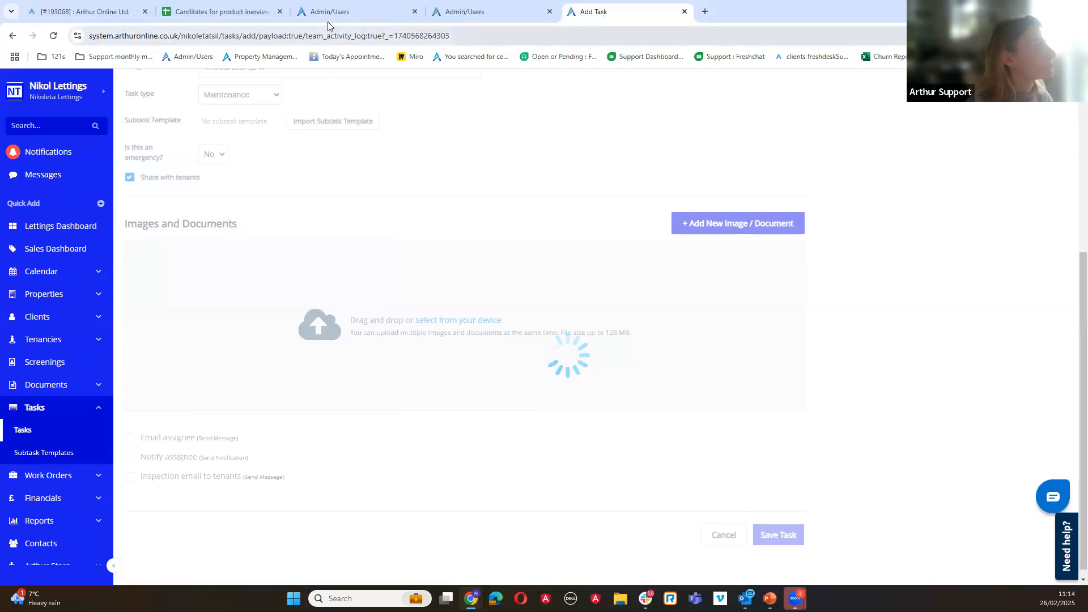
click(476, 13)
click(399, 12)
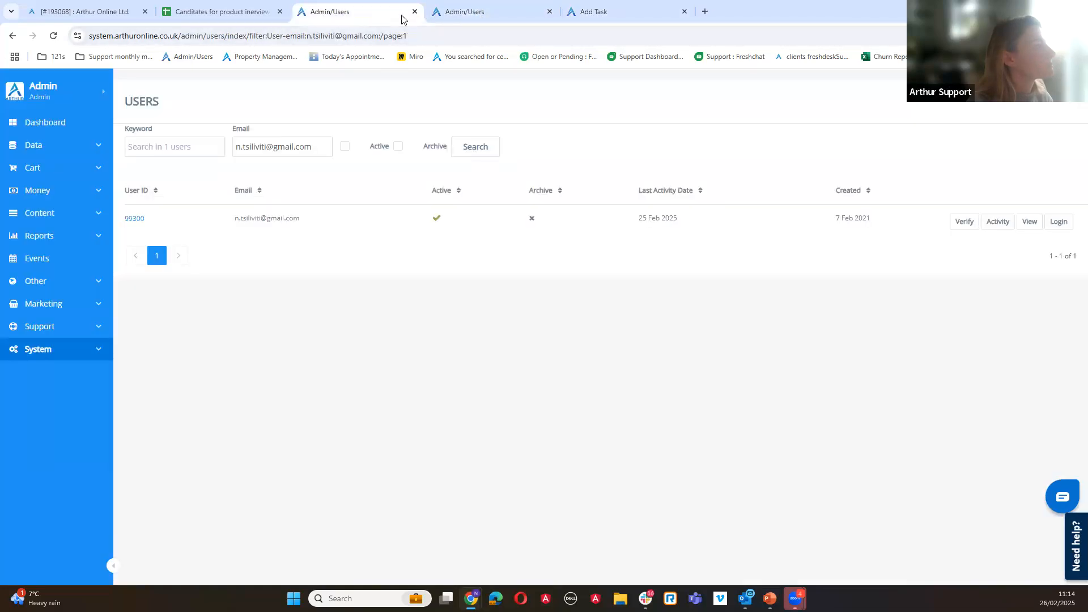
click(457, 13)
click(415, 11)
click(463, 12)
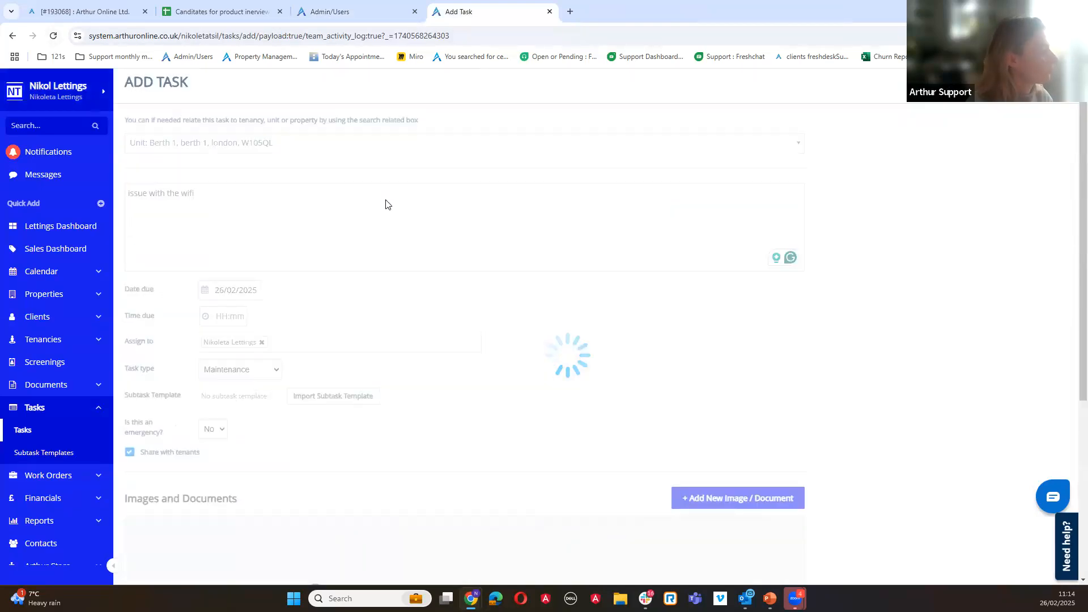
click(53, 39)
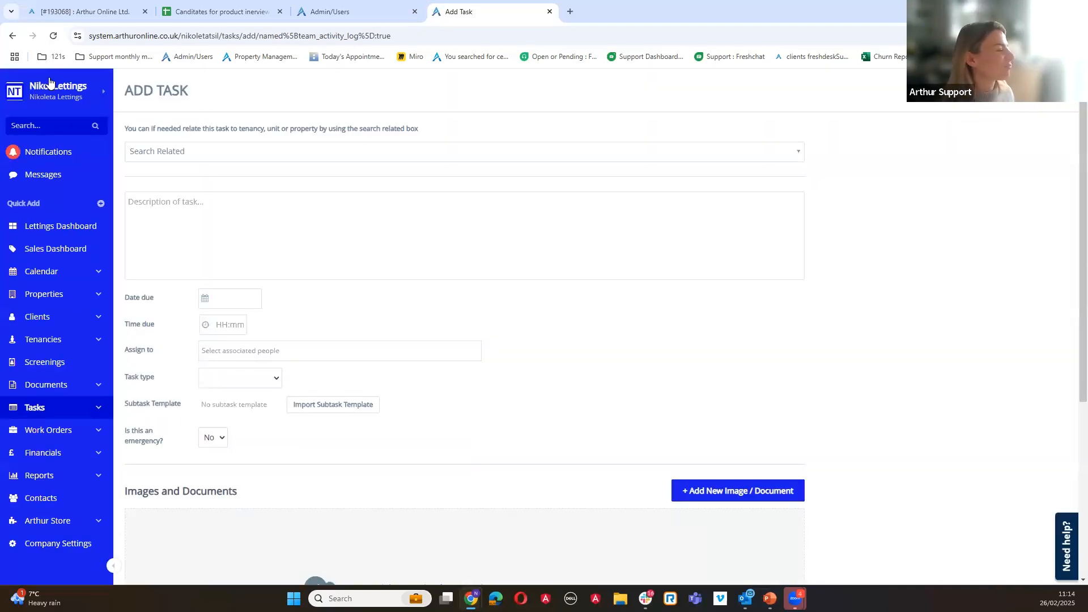
Link the new task to Berth 1, describe it as 'wifi issue', due 26/02/2025.
scroll(357, 352, down, 5)
scroll(357, 354, up, 5)
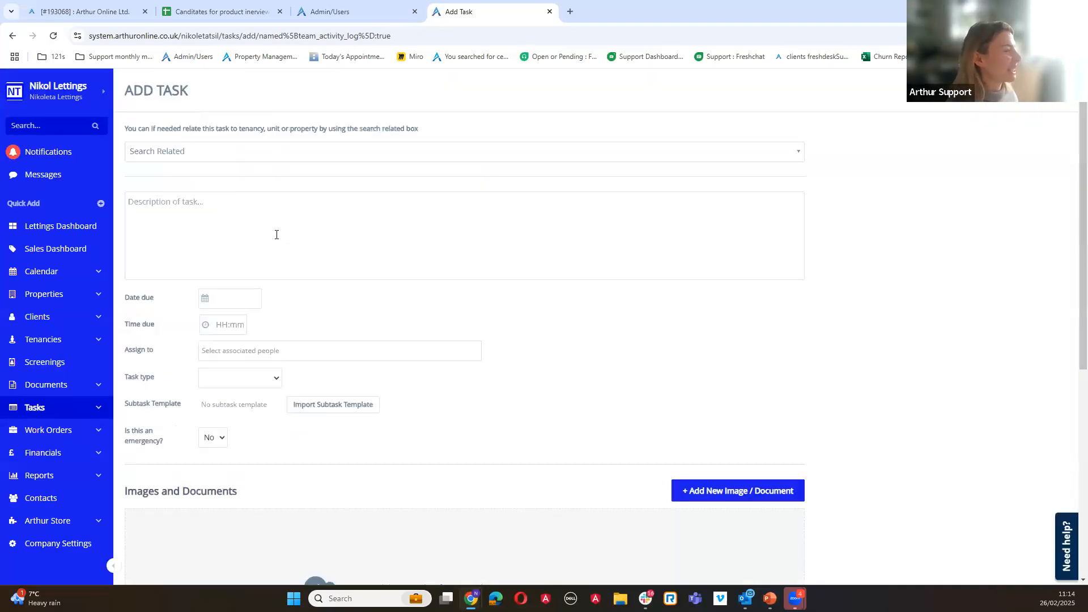
click(181, 151)
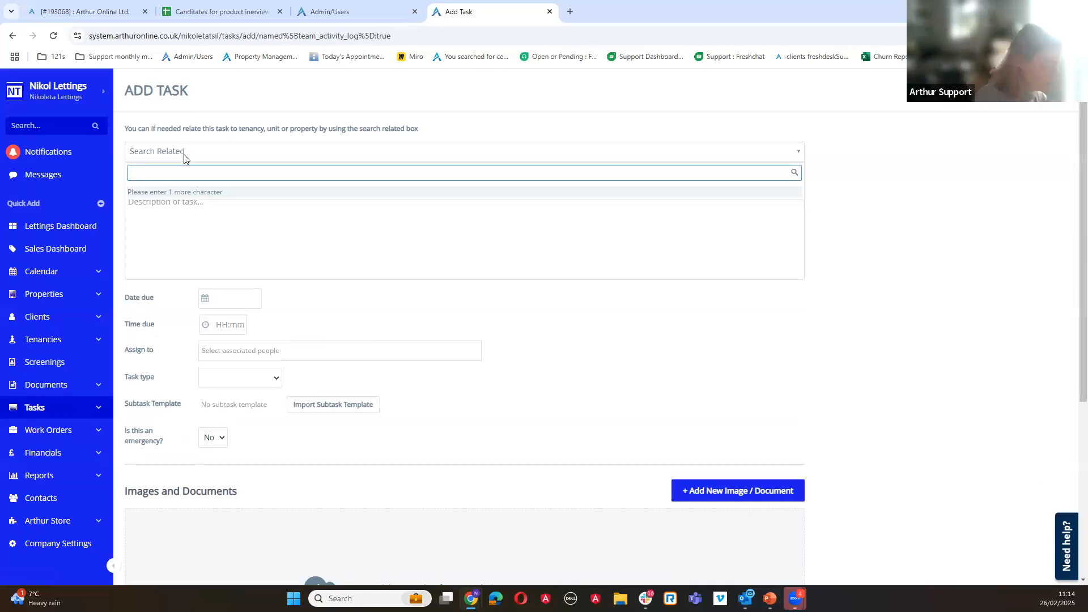
text(berth)
key(BackSpace)
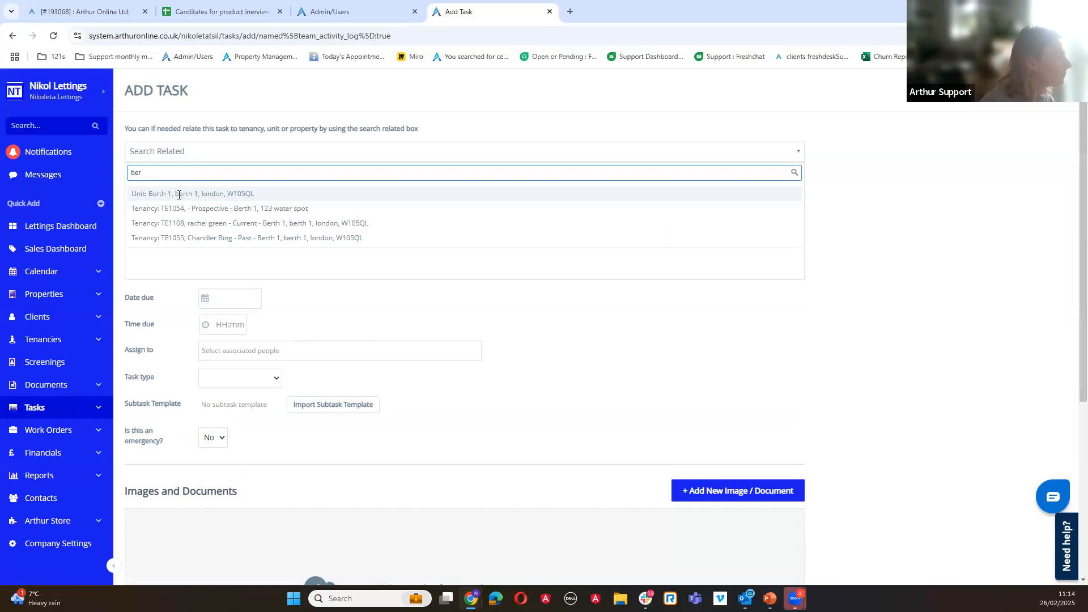
click(178, 195)
click(183, 223)
text(wifi issue)
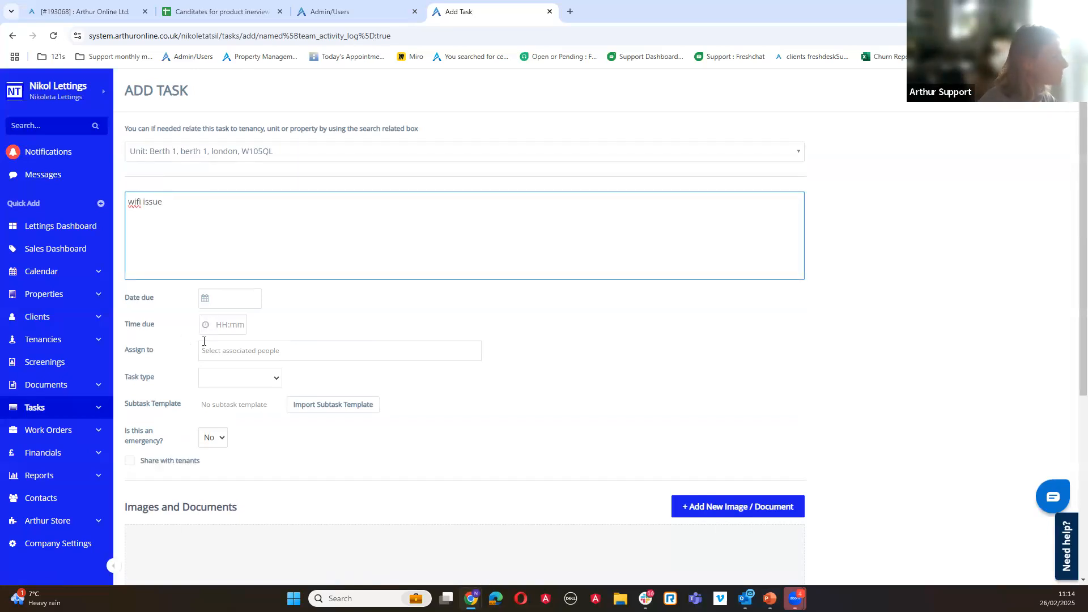
click(205, 306)
click(297, 424)
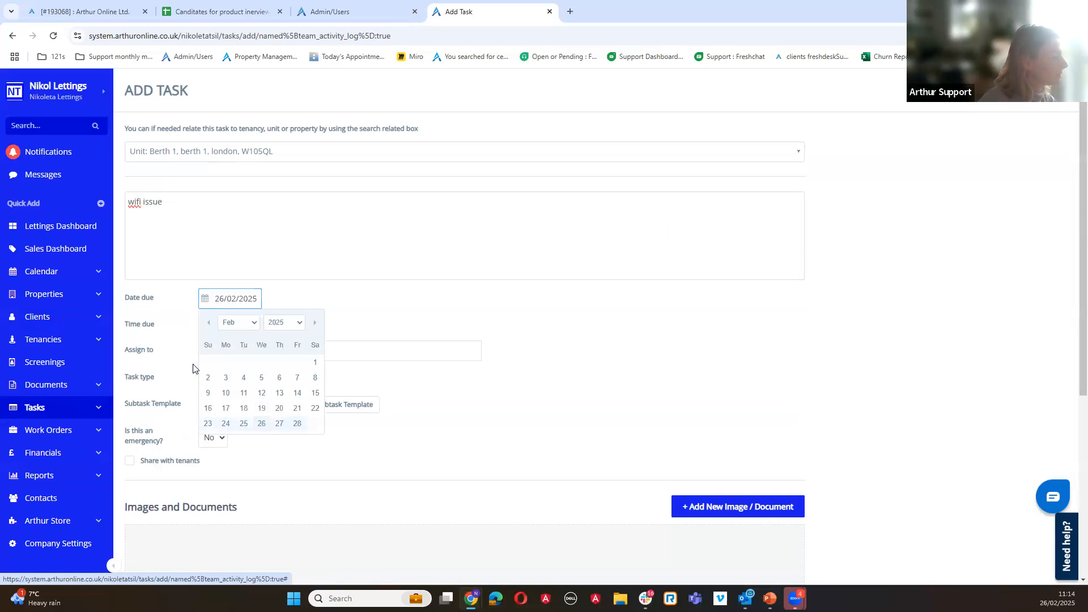
Assign it to the lettings account, share with tenants, disable assignee notify/email, and save.
click(227, 357)
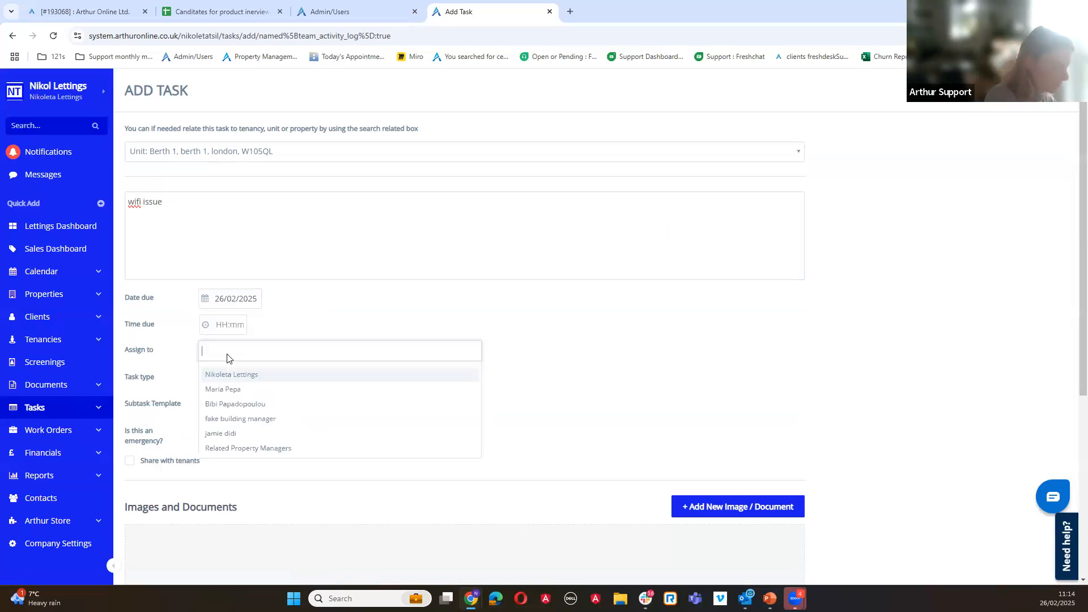
text(nik)
click(256, 375)
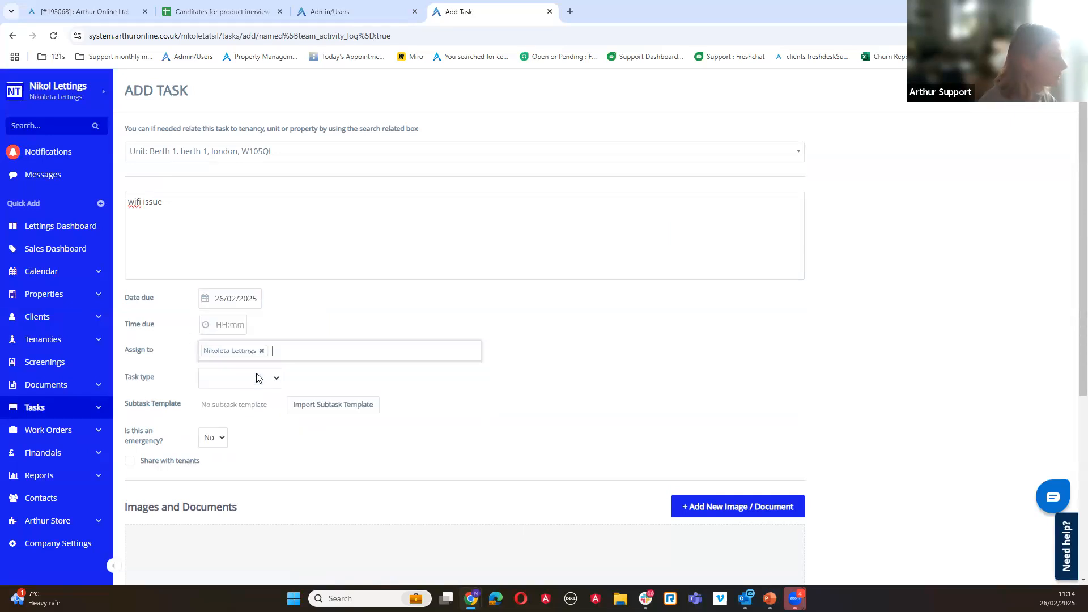
scroll(126, 350, down, 2)
click(128, 347)
scroll(714, 371, down, 2)
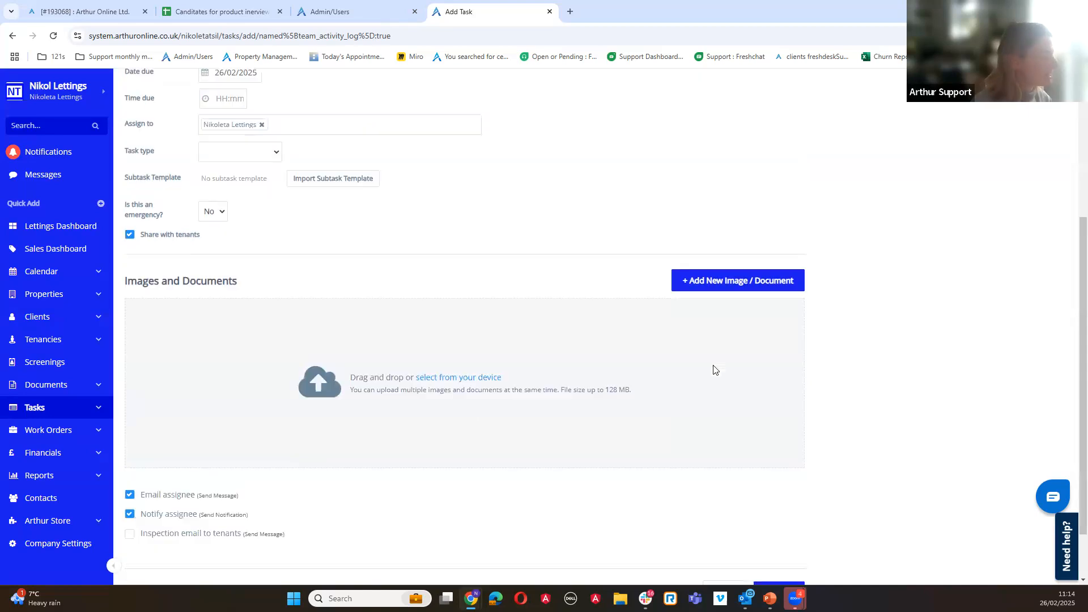
scroll(137, 438, down, 1)
click(129, 448)
click(130, 429)
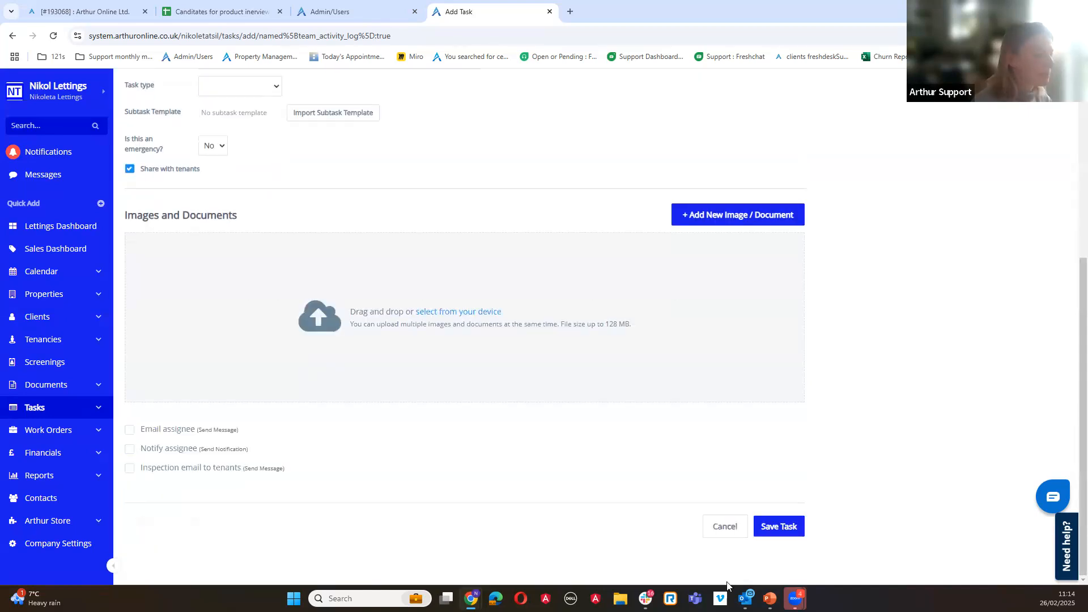
click(778, 527)
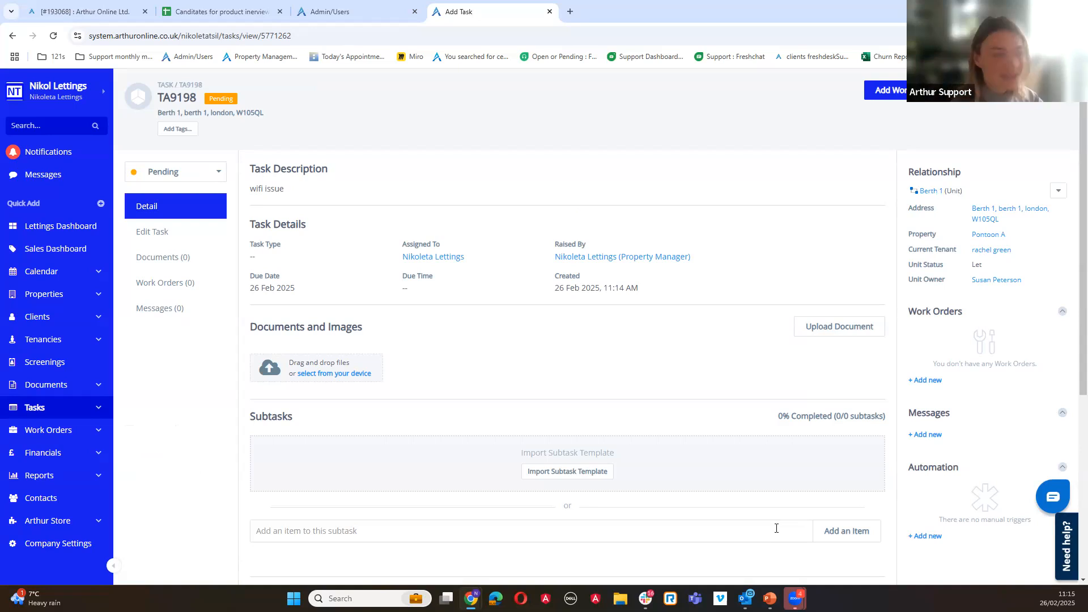
Switch task TA9198's status from Pending to Live using the status dropdown.
click(193, 172)
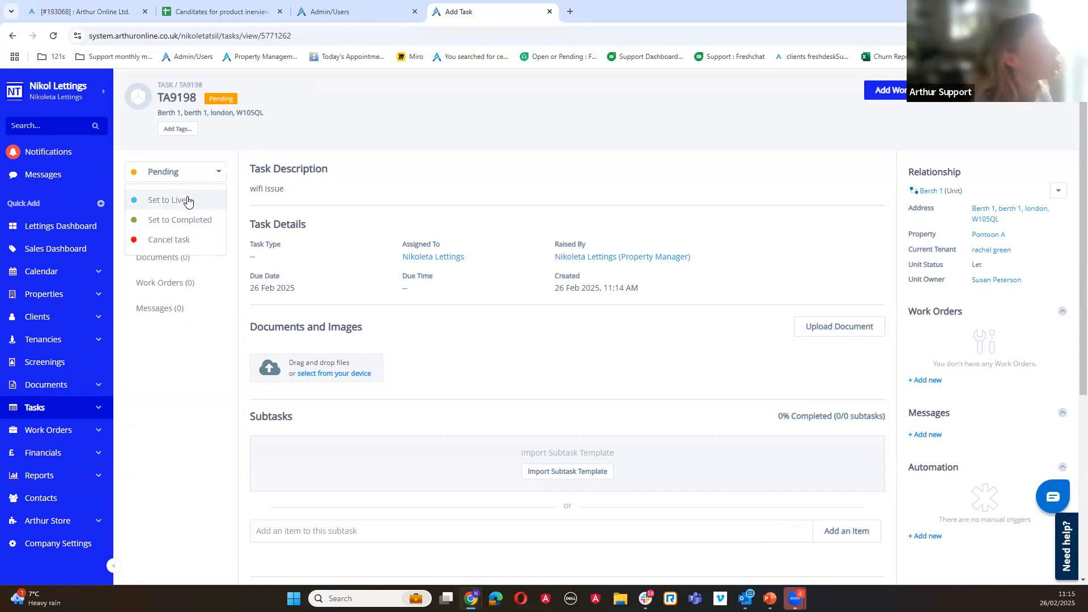
click(183, 202)
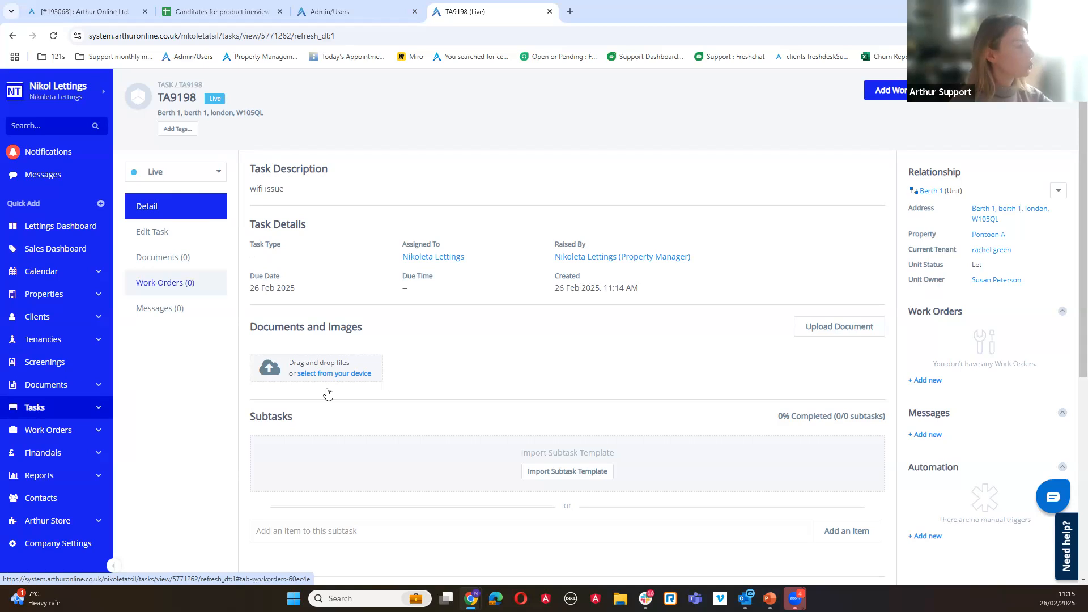
scroll(425, 333, down, 4)
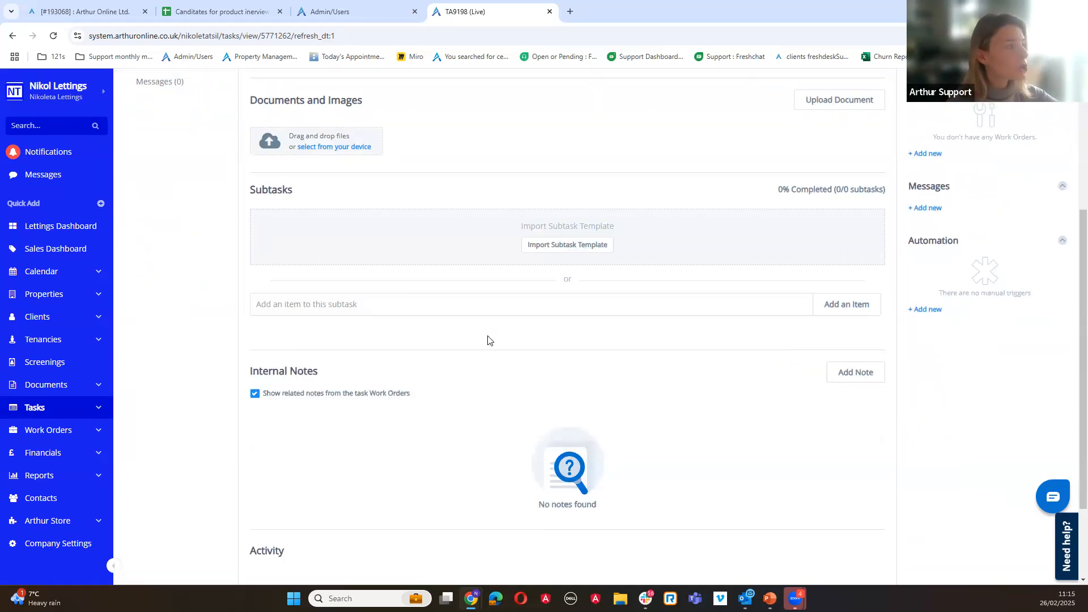
scroll(490, 339, up, 3)
scroll(490, 338, down, 5)
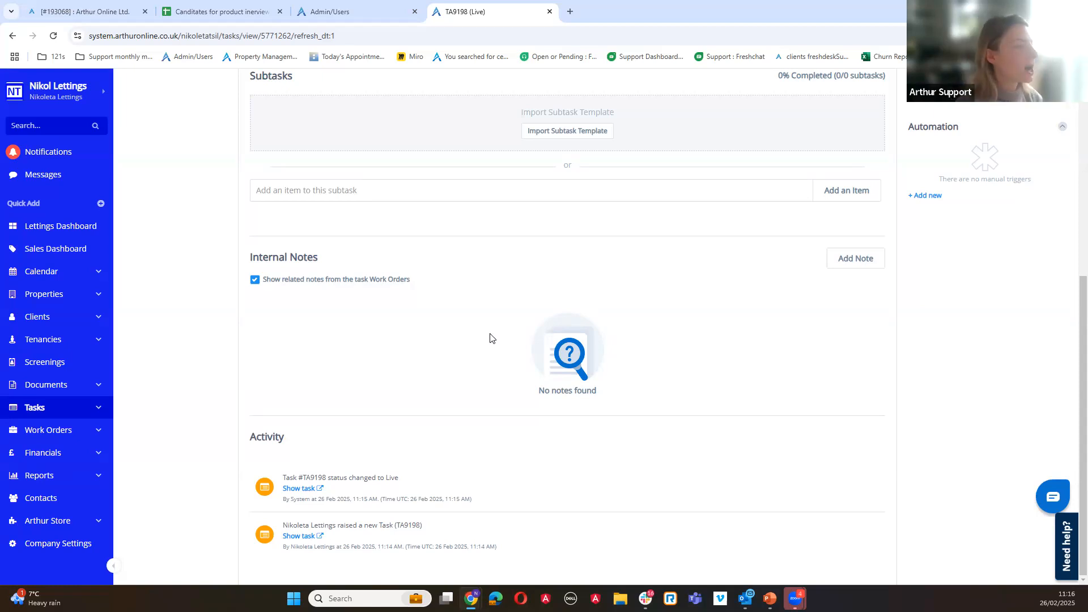
scroll(490, 338, up, 4)
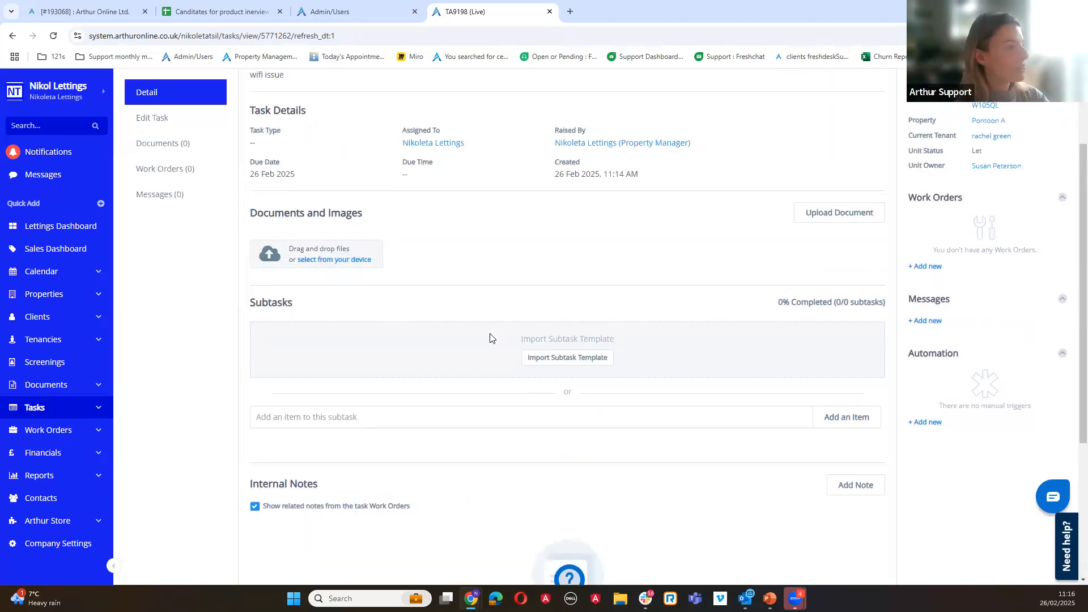
scroll(452, 306, up, 2)
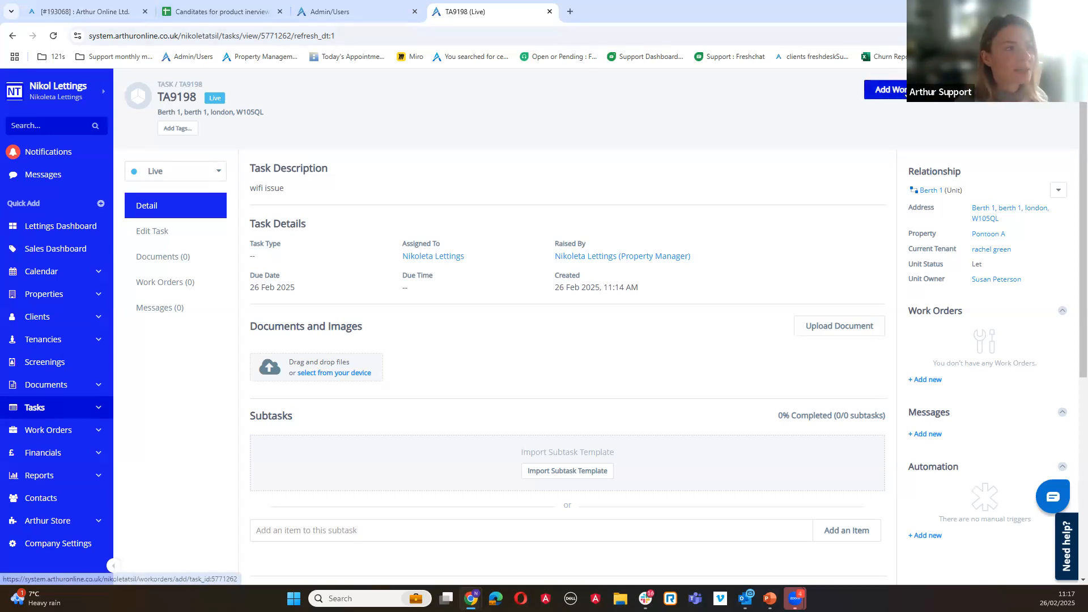
Add a new work order to the task titled 'leak in the living room'.
click(885, 90)
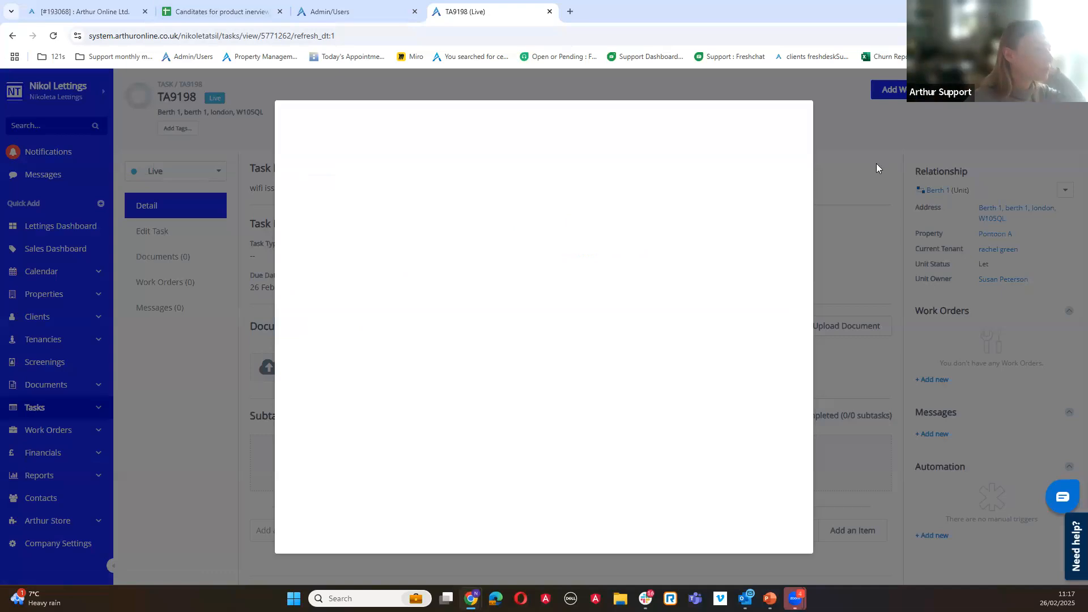
click(327, 205)
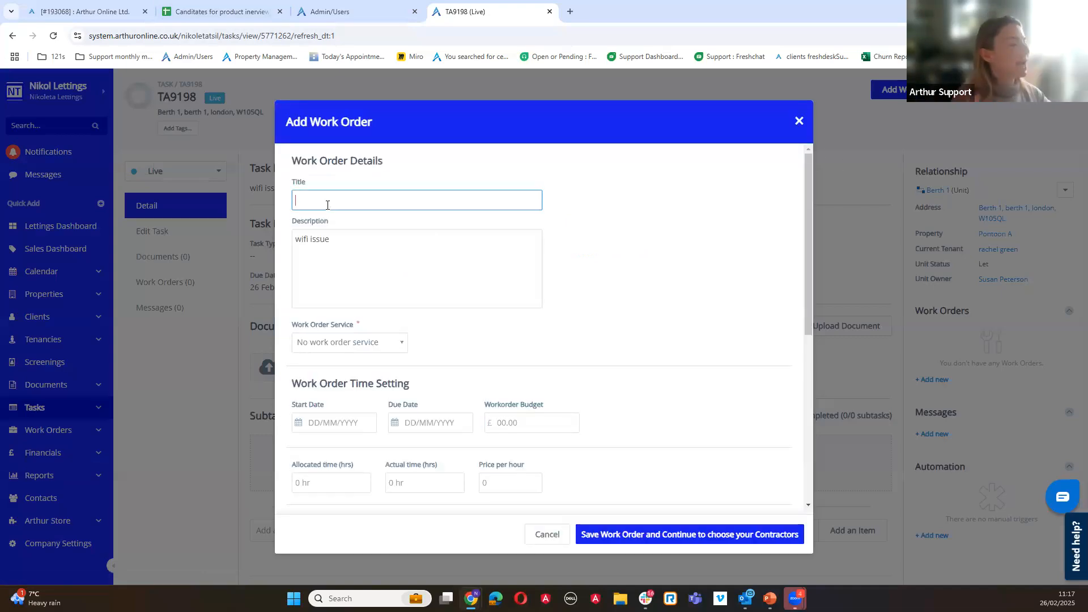
text(leak in the )
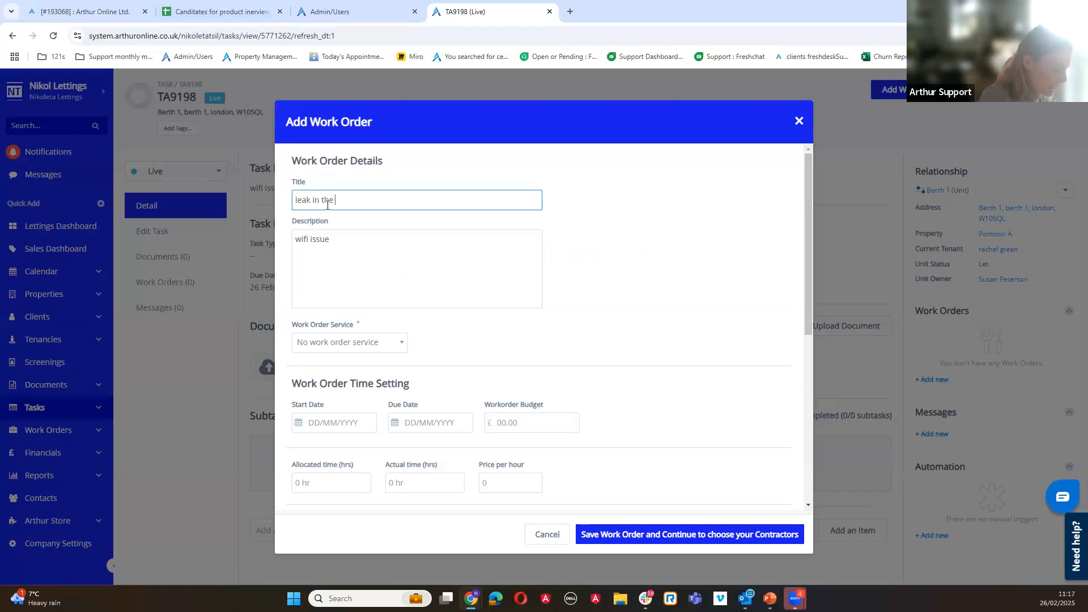
text(living room)
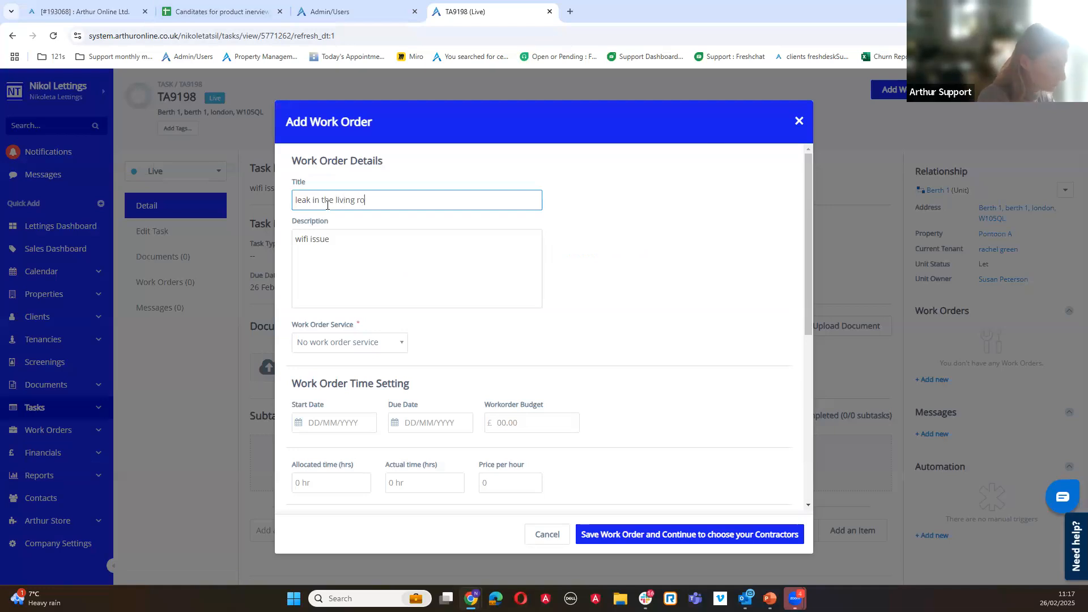
Replace the description with 'i think it affected the router, this is urgent', fixing the spelling, and open the service list.
drag(348, 243, 284, 238)
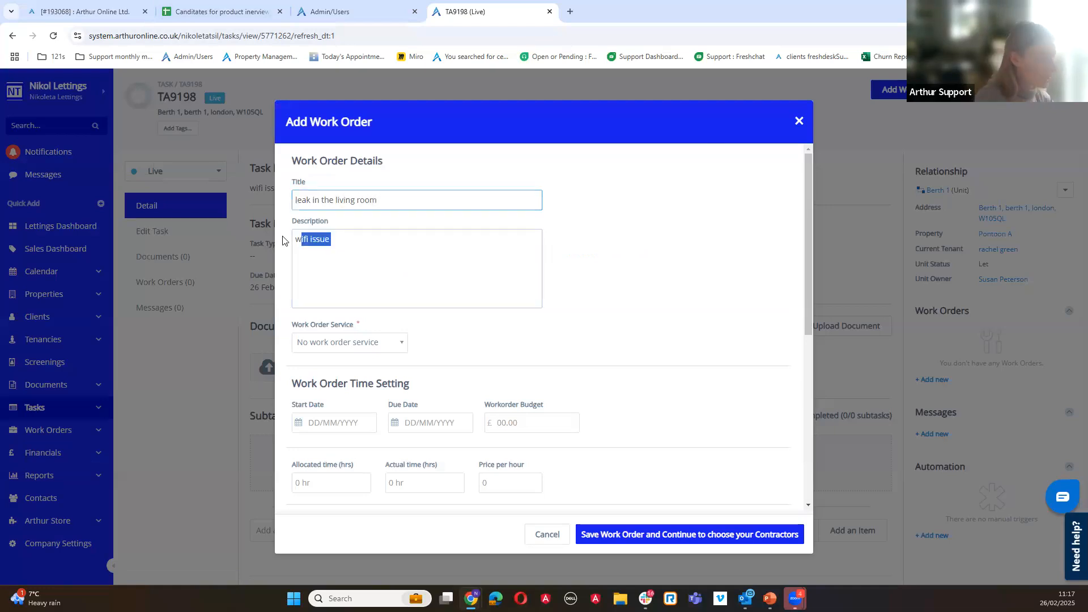
key(BackSpace)
text(i think it aff)
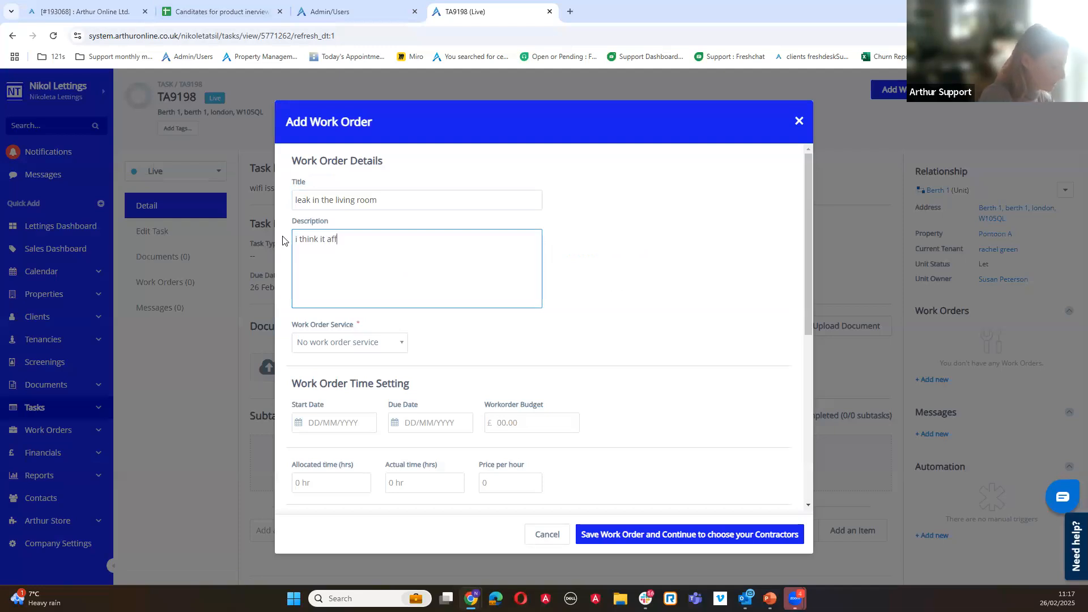
text(cted the route)
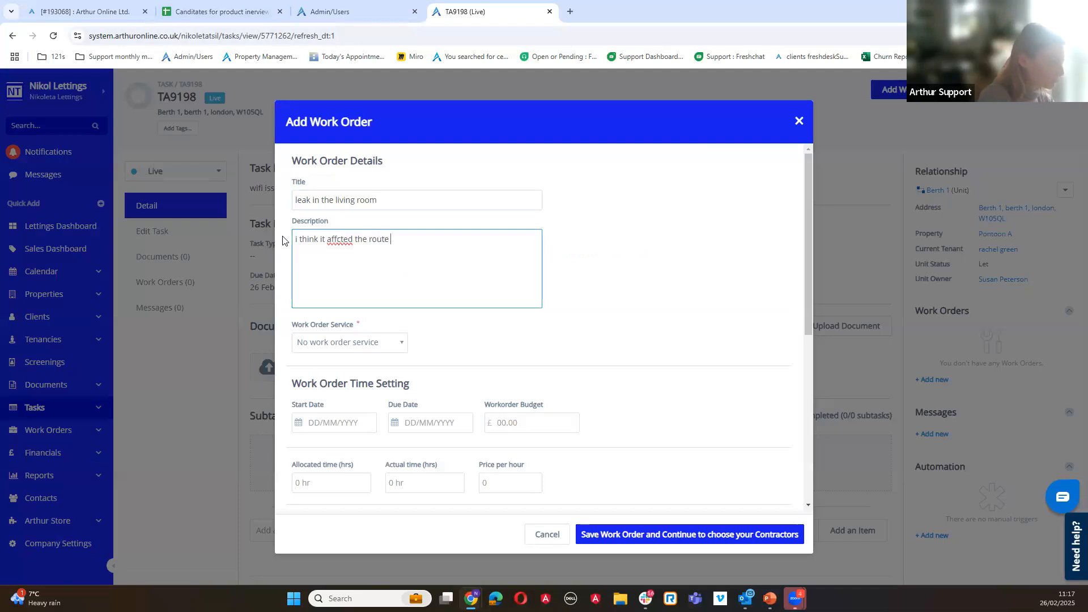
key(BackSpace)
text(r, ythis)
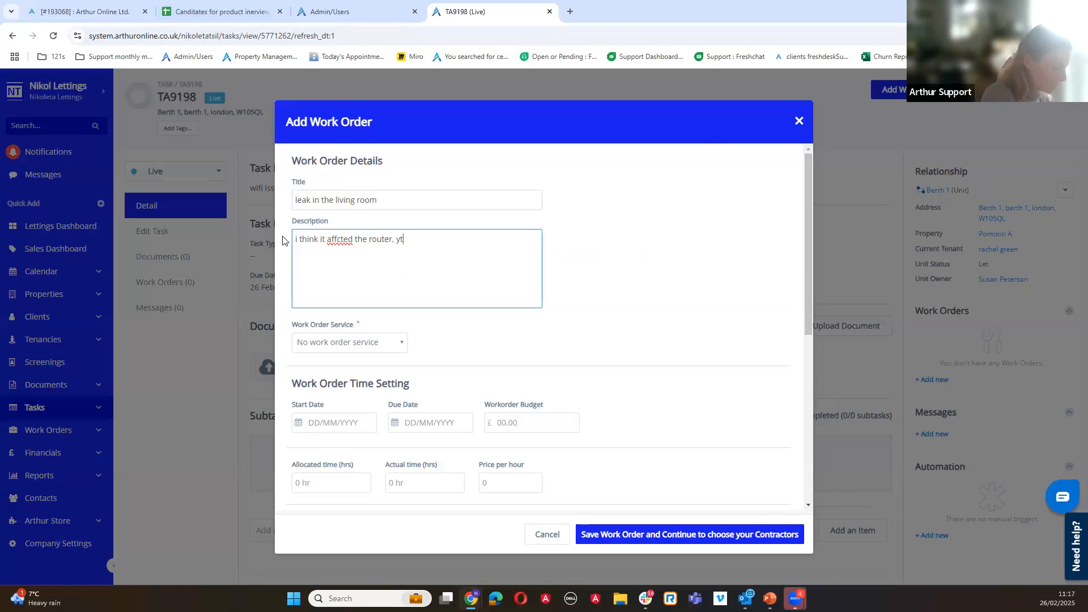
key(BackSpace)
key(BackSpace)
key(BackSpace)
key(BackSpace)
key(BackSpace)
text(his is urgent)
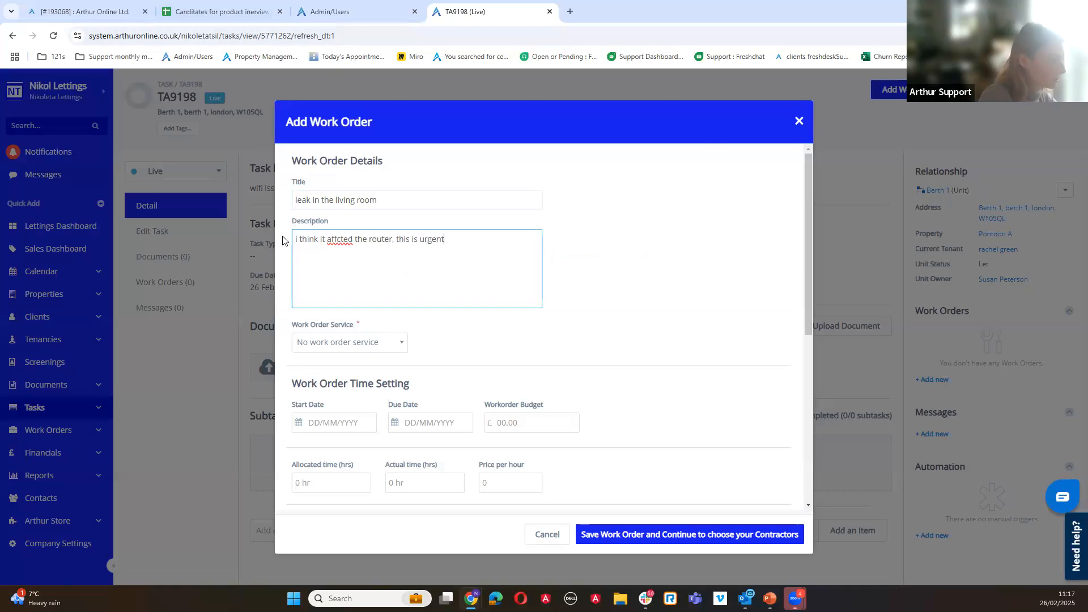
right_click(343, 244)
click(397, 255)
scroll(408, 238, down, 2)
click(395, 230)
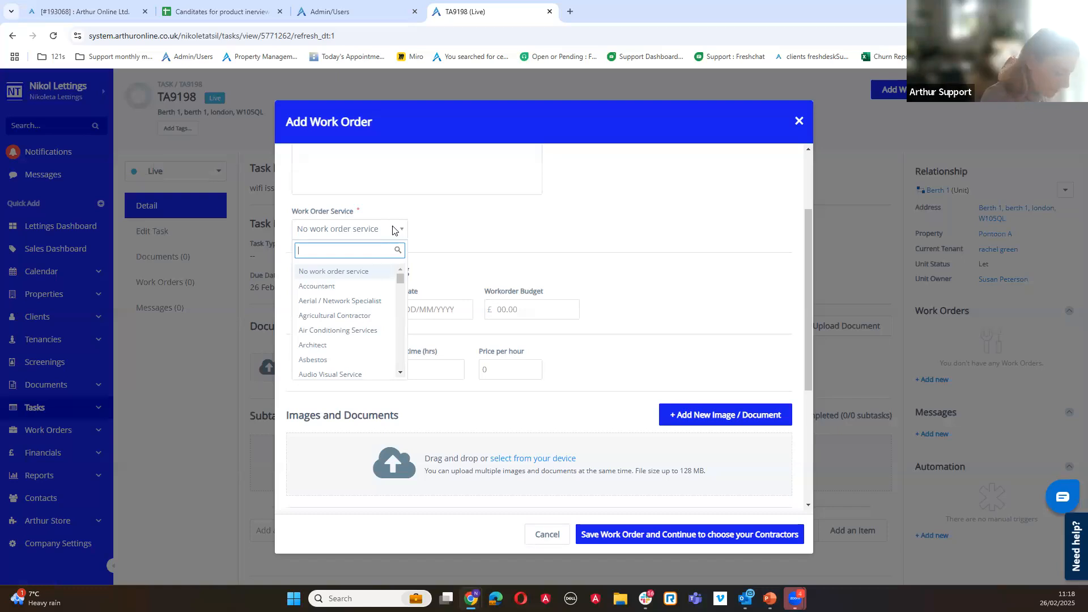
Pick Plumber as the work order service and tick 'Is this an emergency?' in Settings.
text(plu)
click(329, 268)
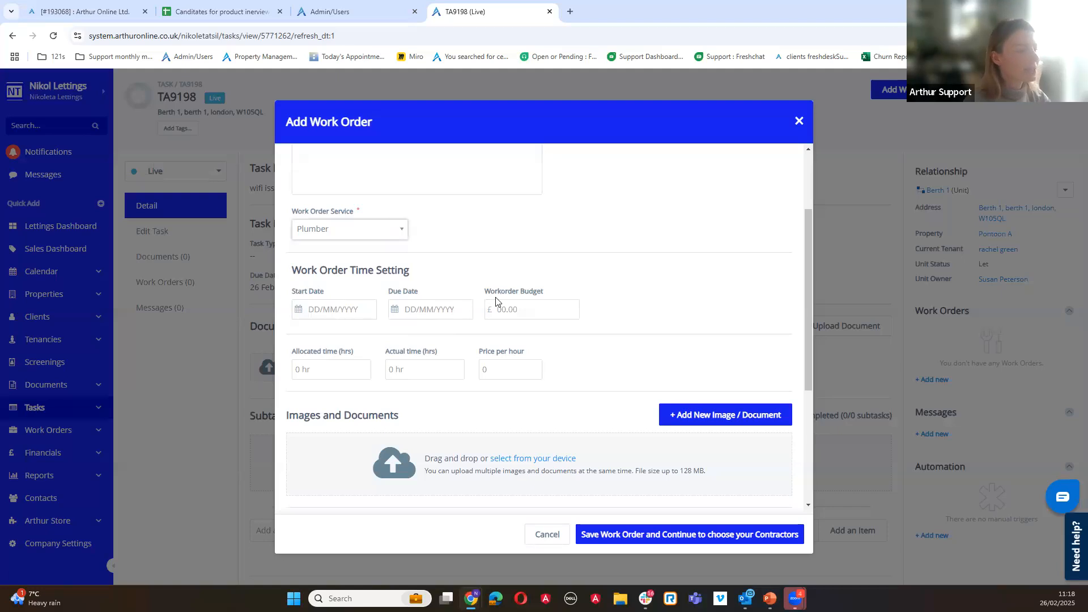
scroll(482, 311, down, 2)
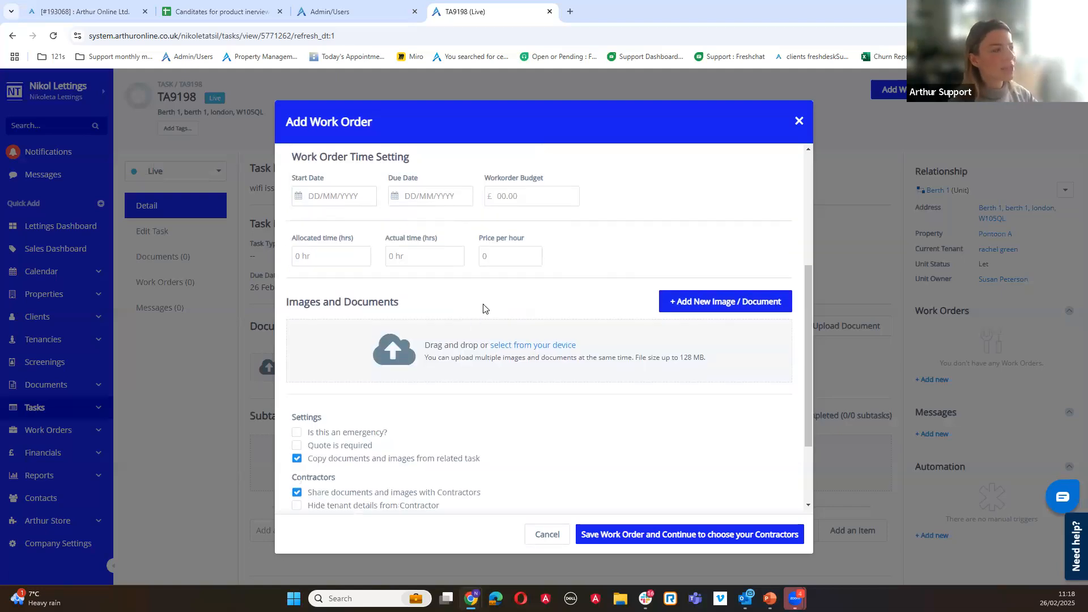
scroll(527, 263, up, 3)
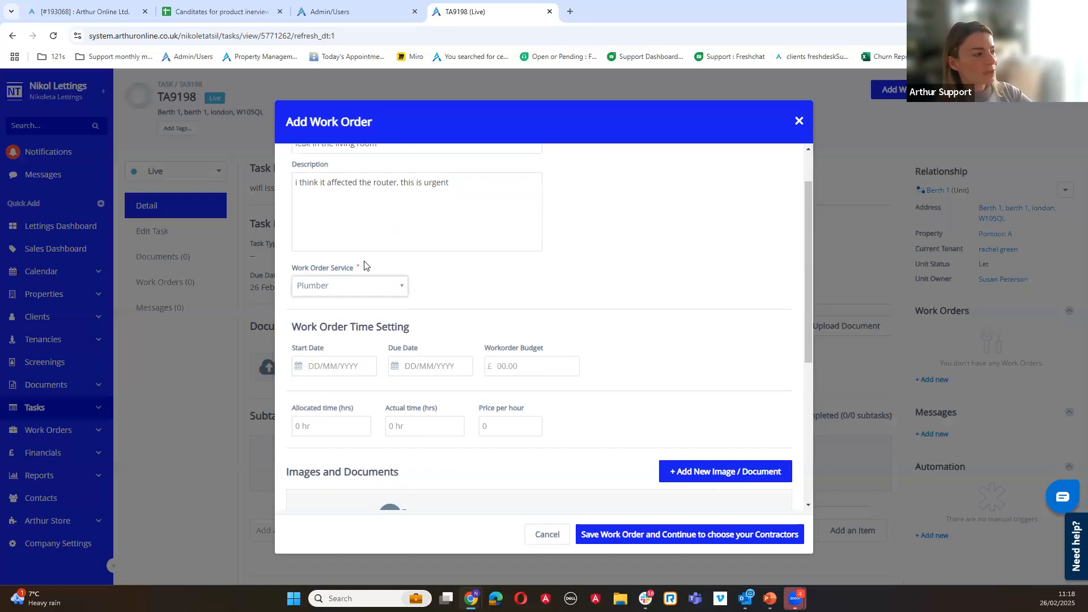
scroll(587, 269, down, 3)
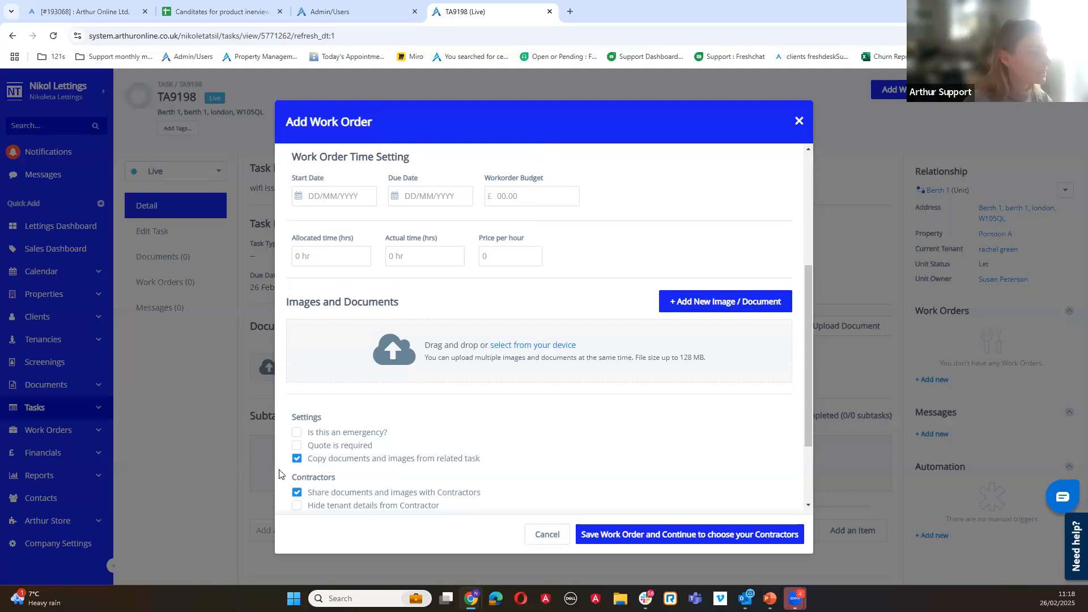
click(298, 435)
scroll(380, 422, down, 2)
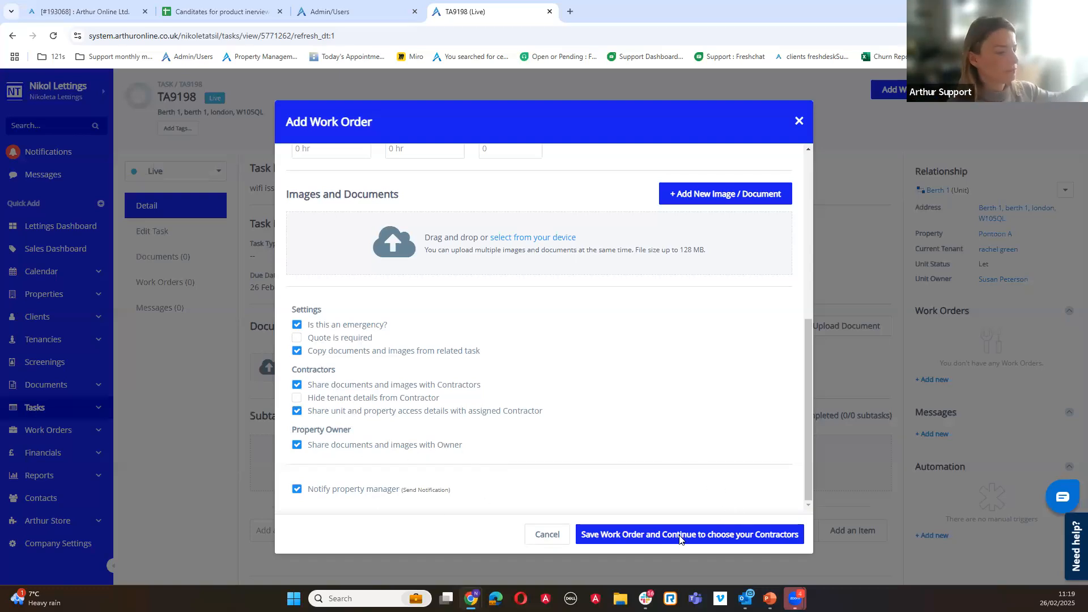
Save the work order, invite the favourite contractor, and accept the liability statement.
click(637, 535)
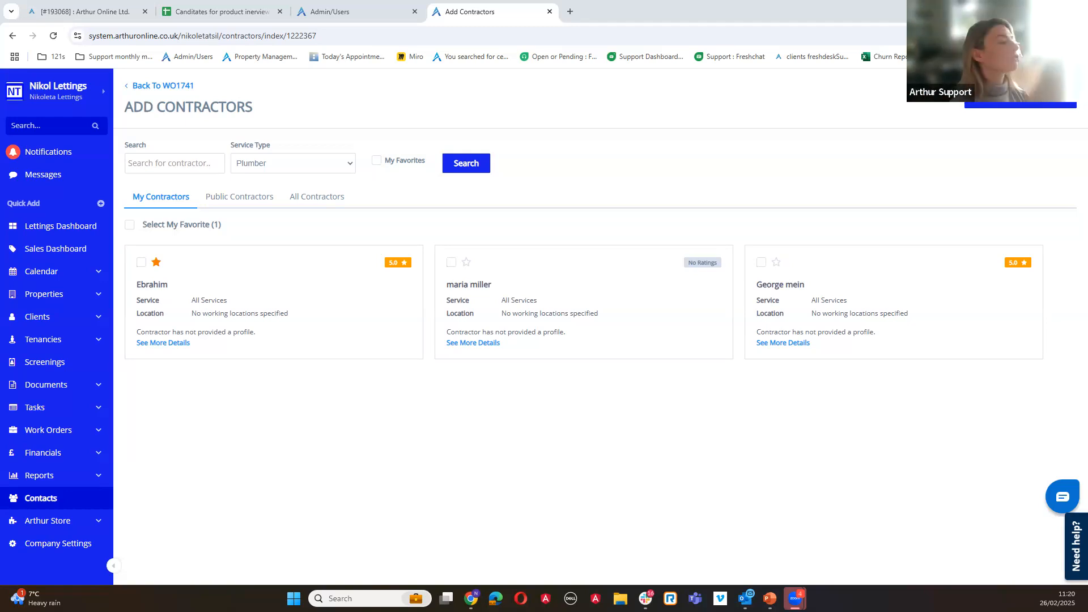
click(141, 263)
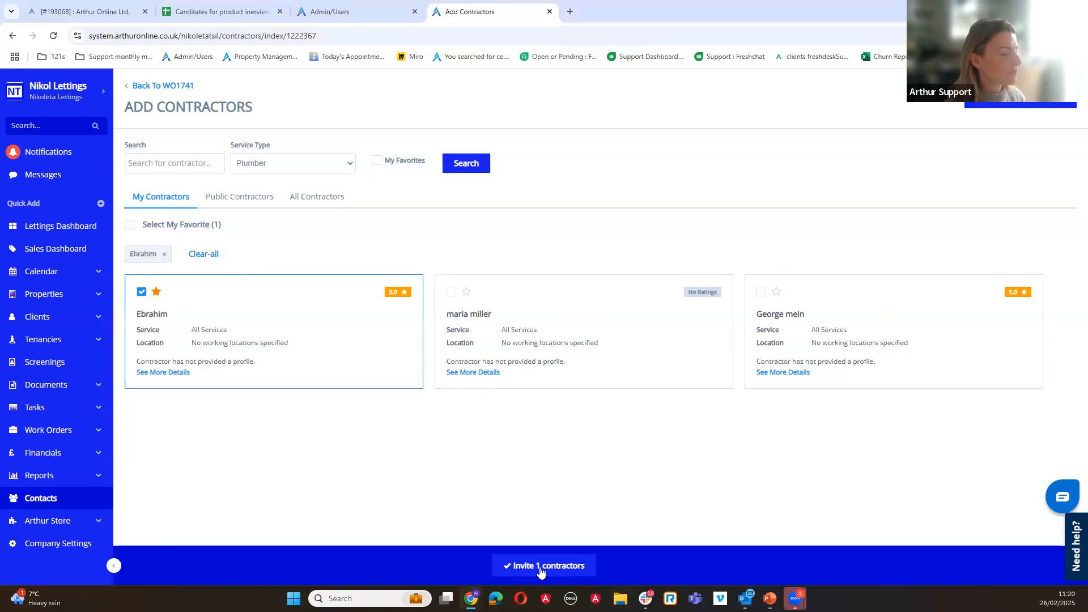
click(540, 567)
click(593, 199)
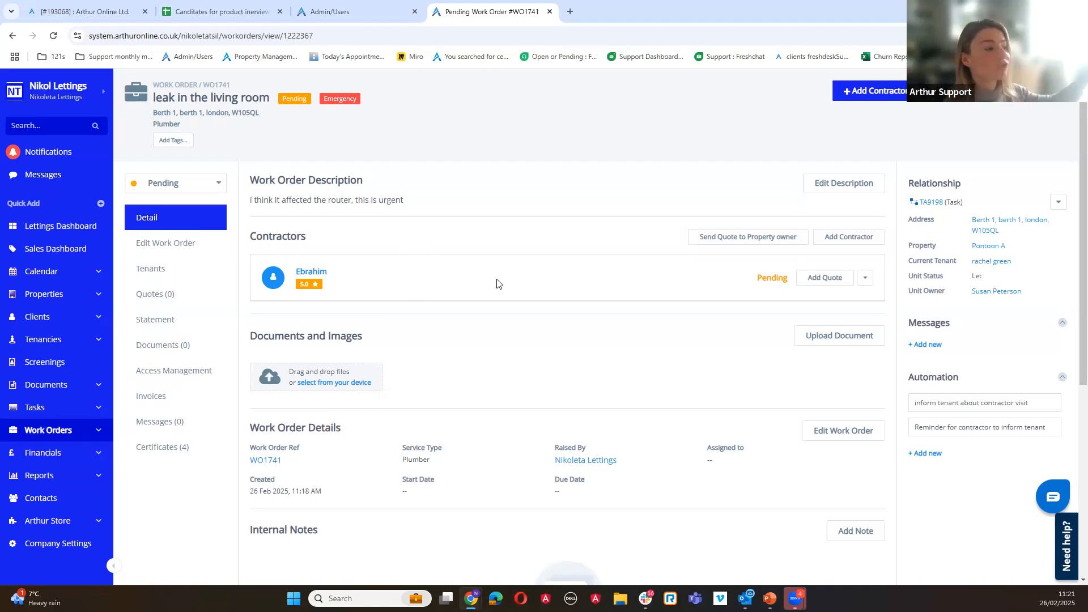
Assign WO1741 to the invited plumbing contractor and confirm the assignment.
click(865, 284)
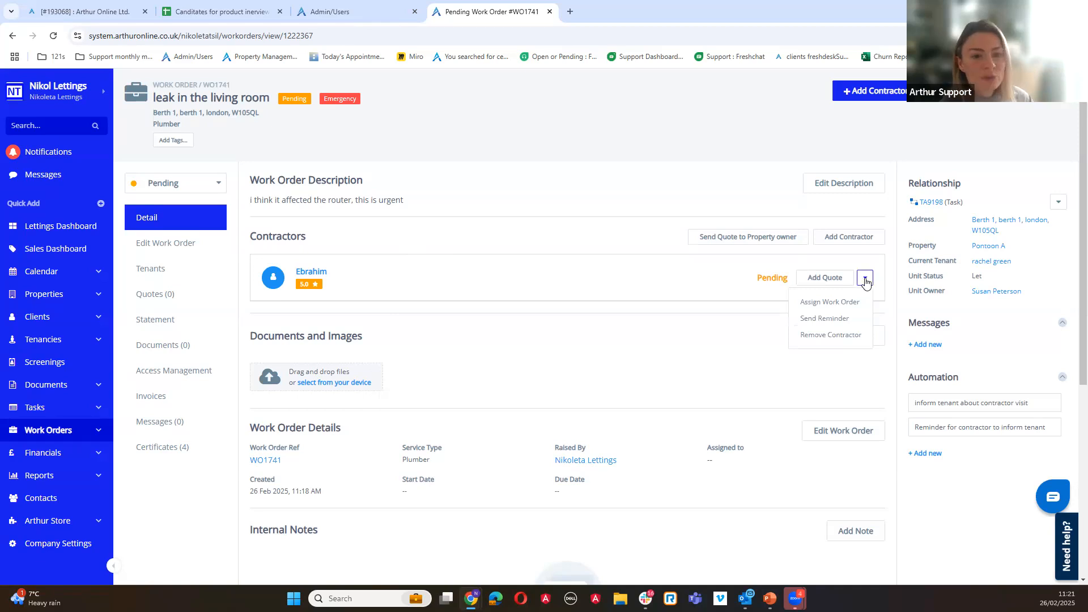
click(819, 303)
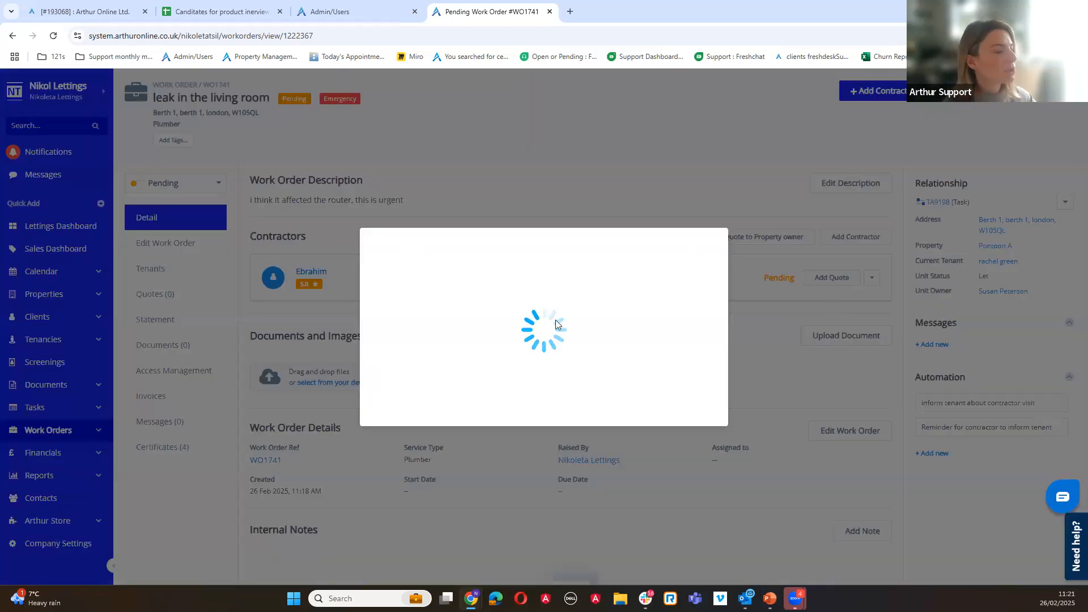
click(687, 407)
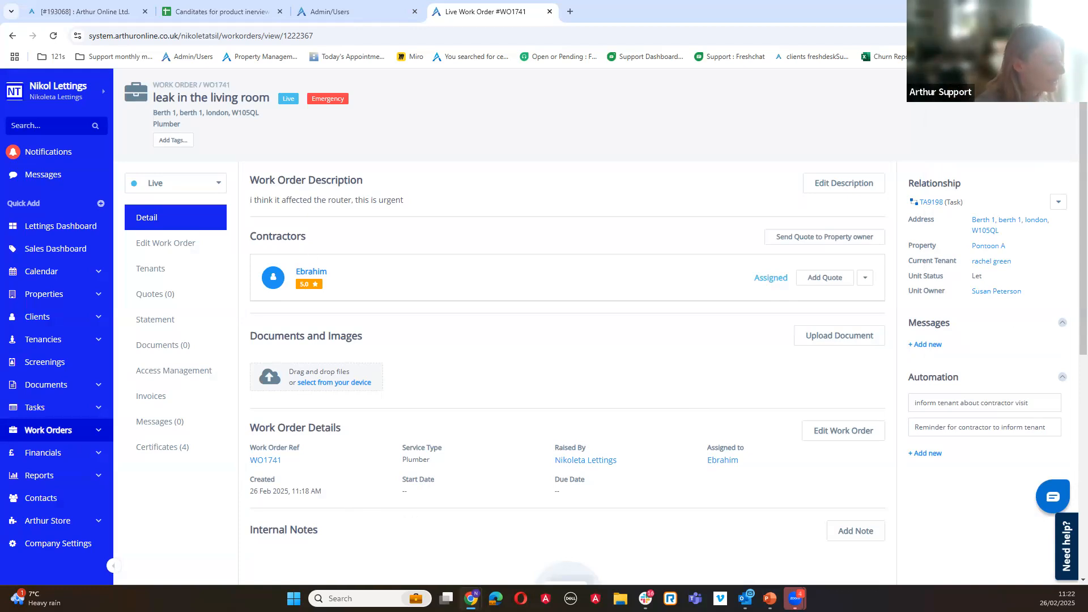
Copy the contractor's company email, search it in the Admin/Users Email filter, and log in as that account.
click(306, 274)
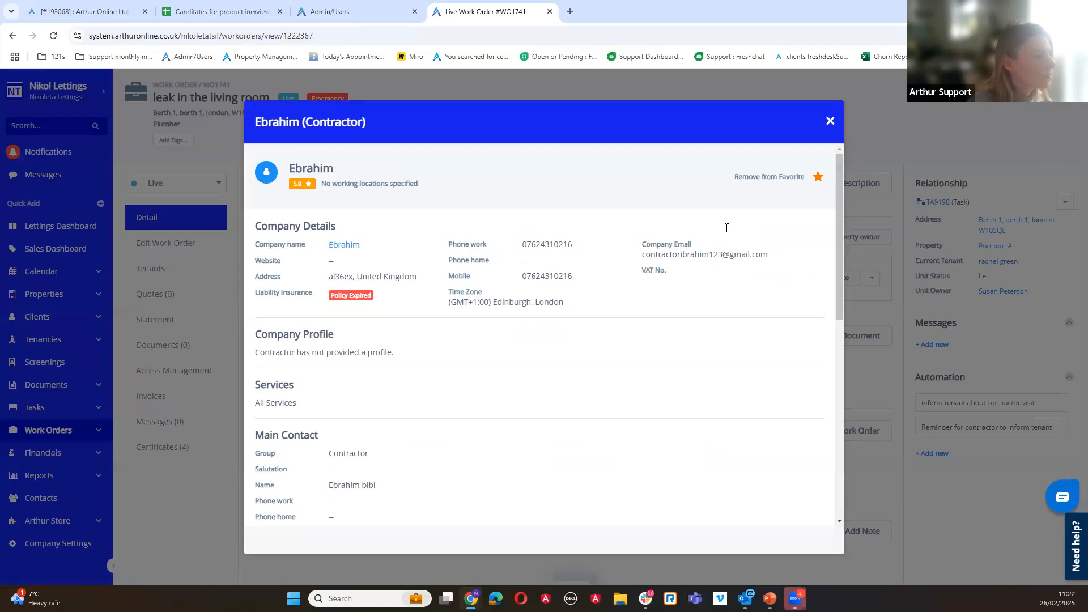
drag(781, 255, 643, 254)
key(ctrl+c)
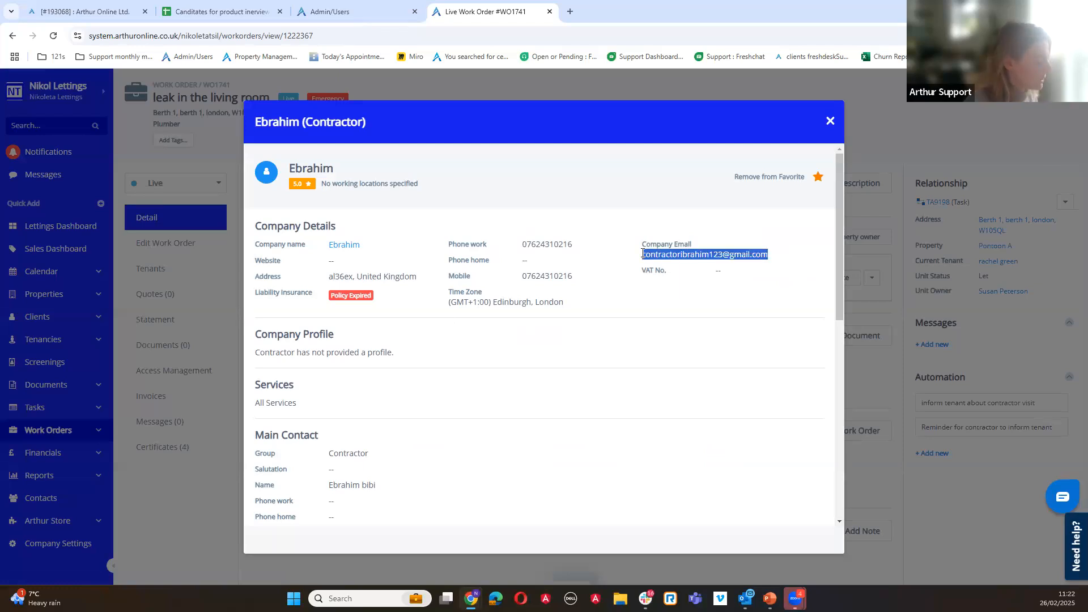
click(340, 11)
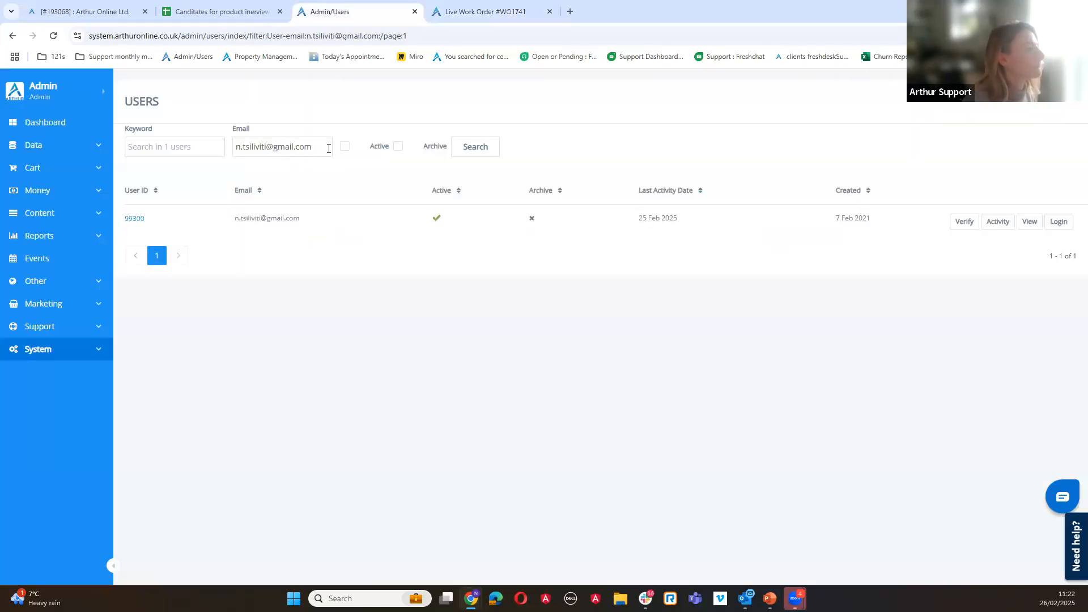
key(Tab)
key(BackSpace)
key(ctrl+v)
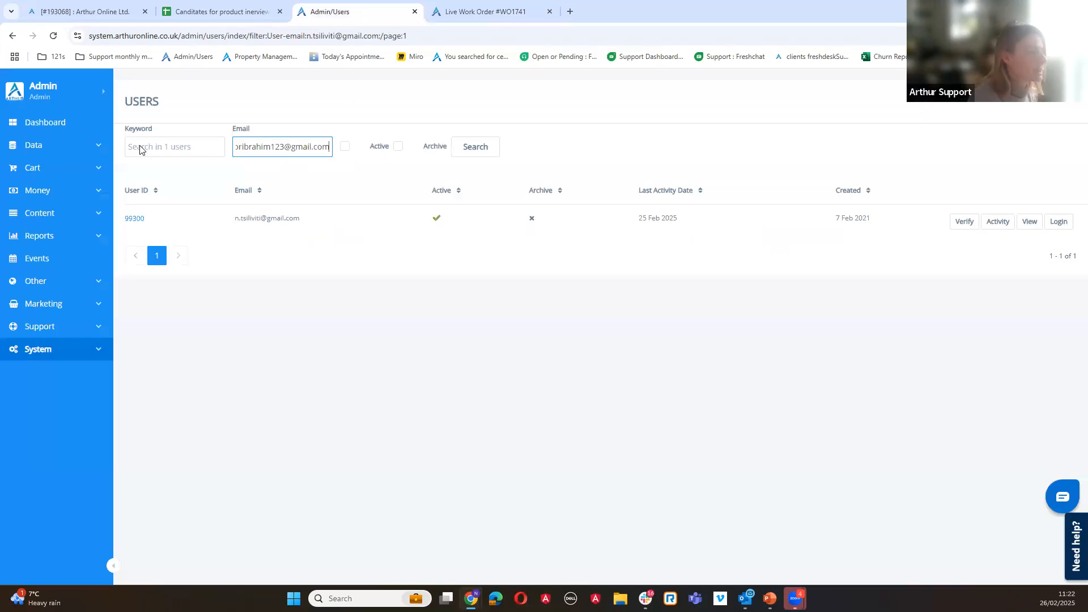
key(Return)
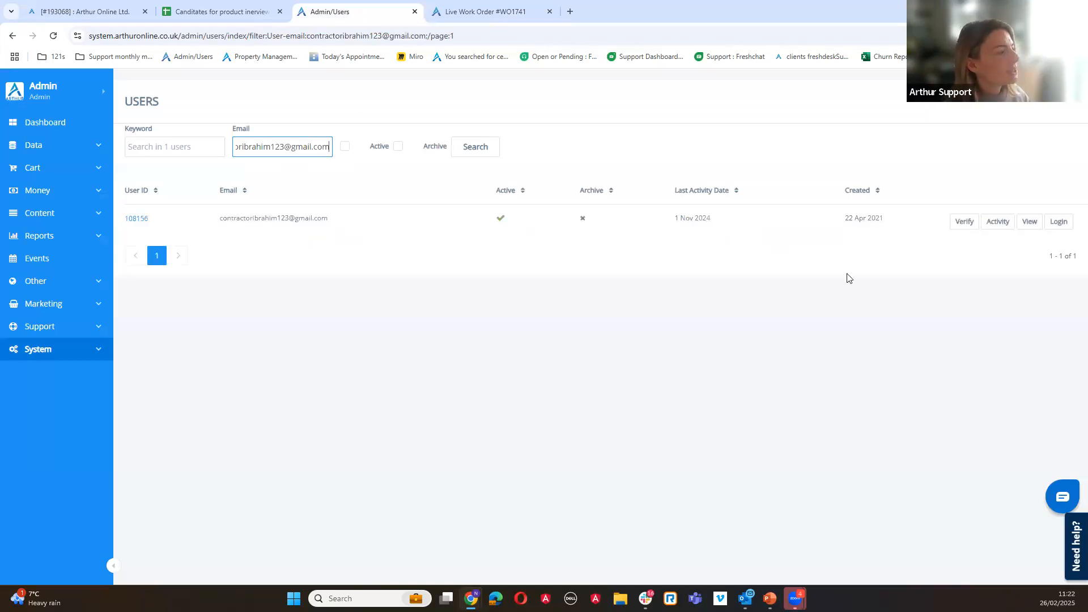
click(1057, 221)
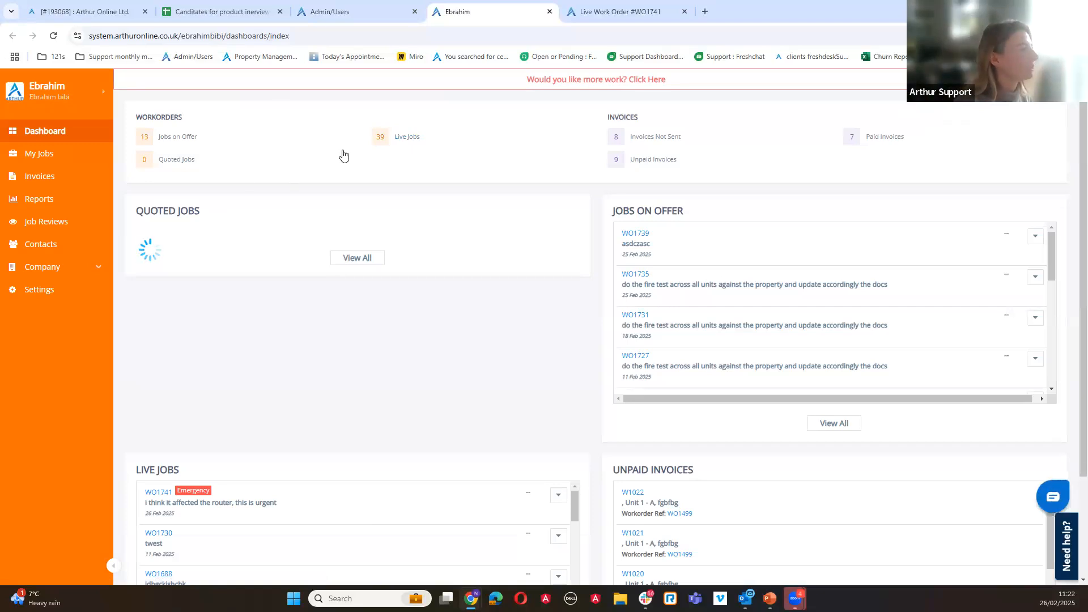
Open WO1741 from the contractor's Live Jobs and choose More > Set Job Completed.
click(403, 139)
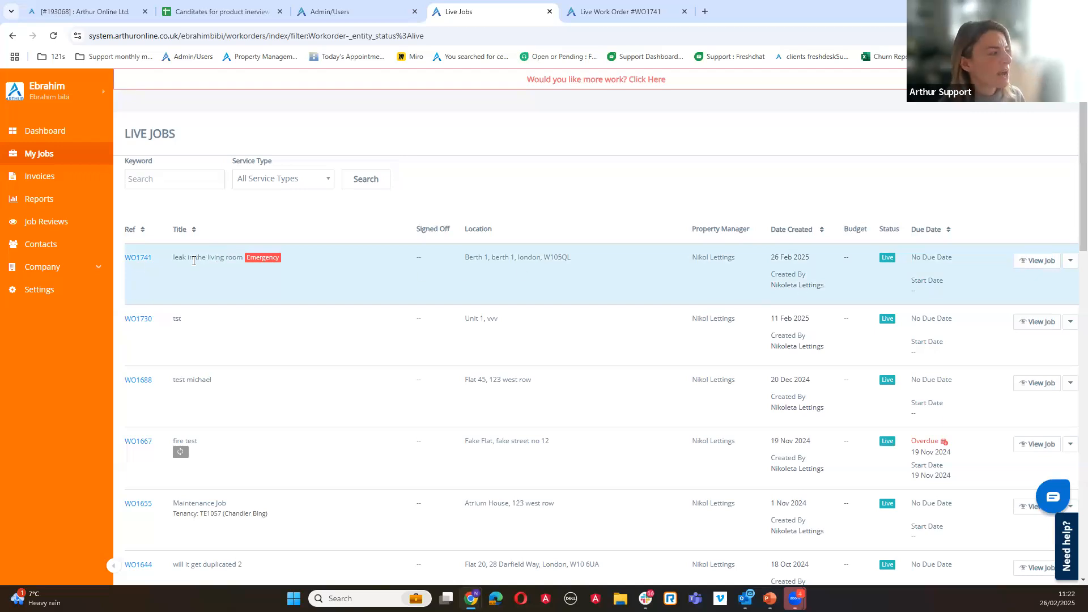
click(138, 258)
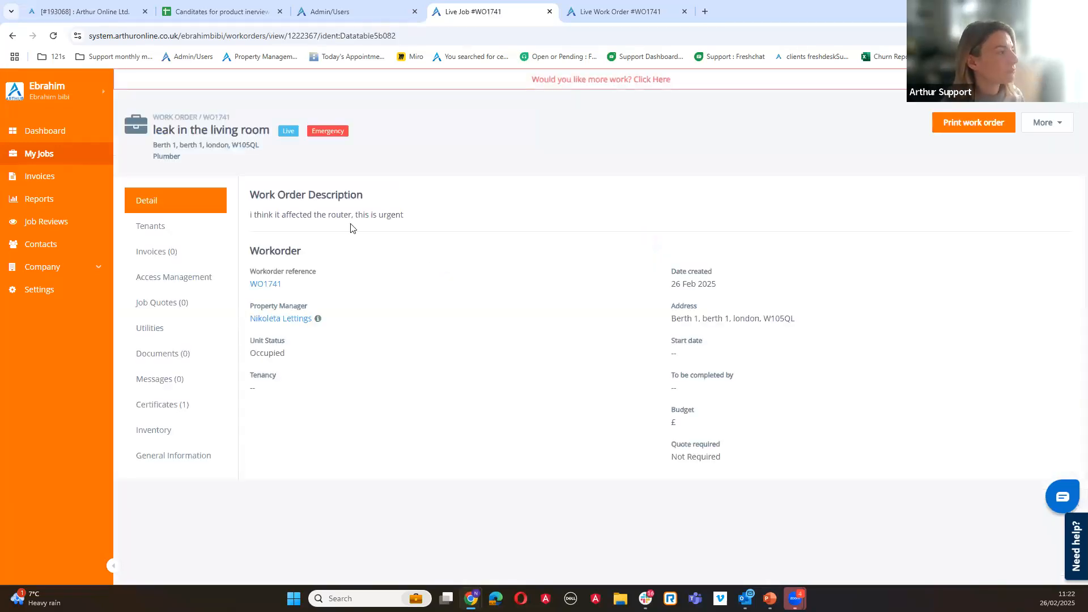
click(1045, 130)
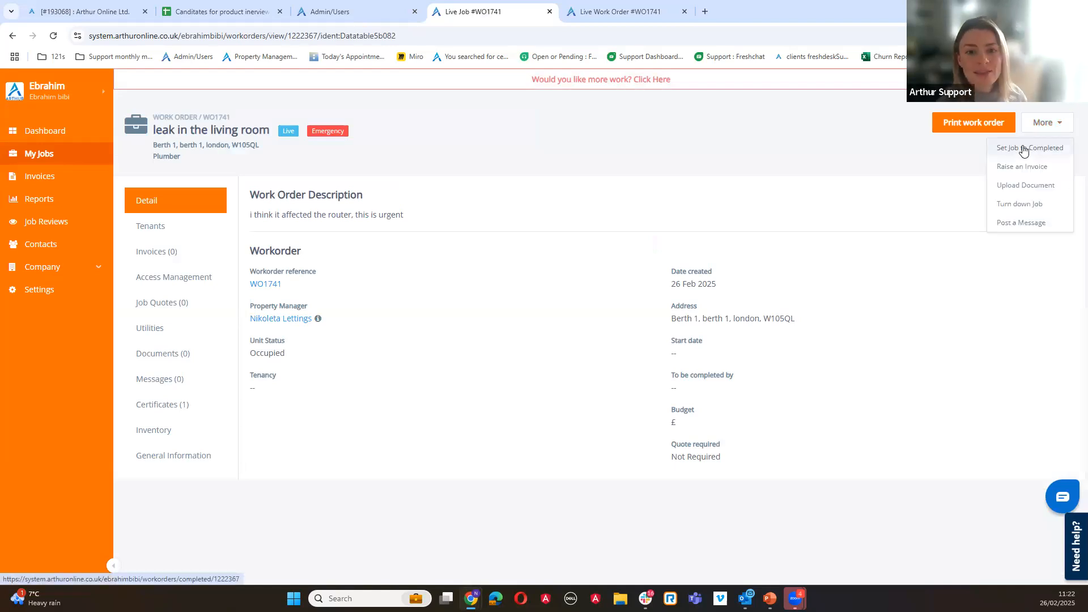
click(1024, 148)
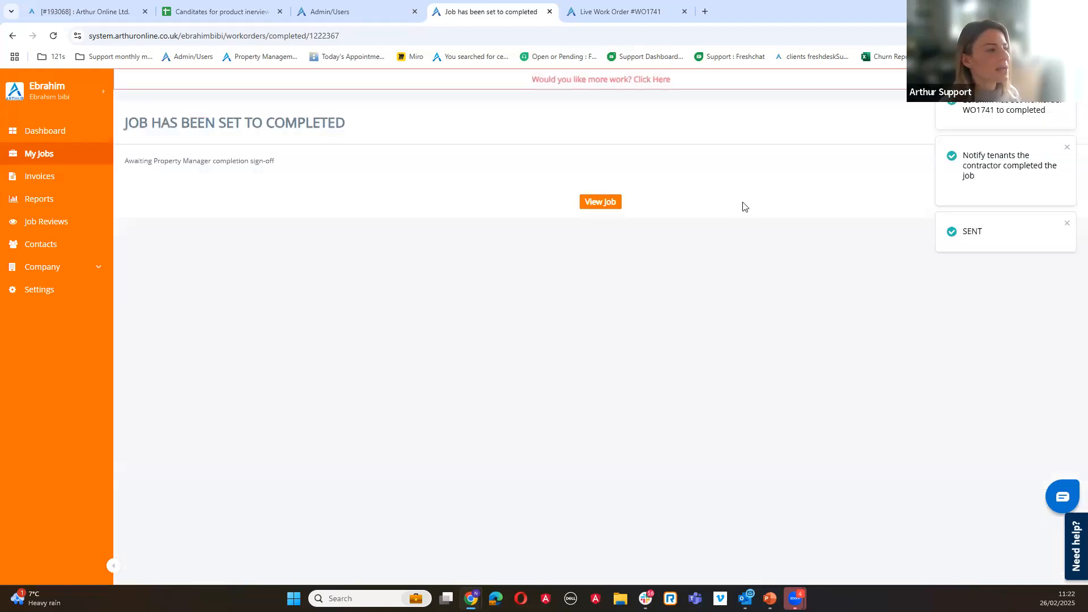
click(363, 12)
Search the property manager's email in Admin/Users, log back in as them, and close the outdated tabs.
triple_click(301, 146)
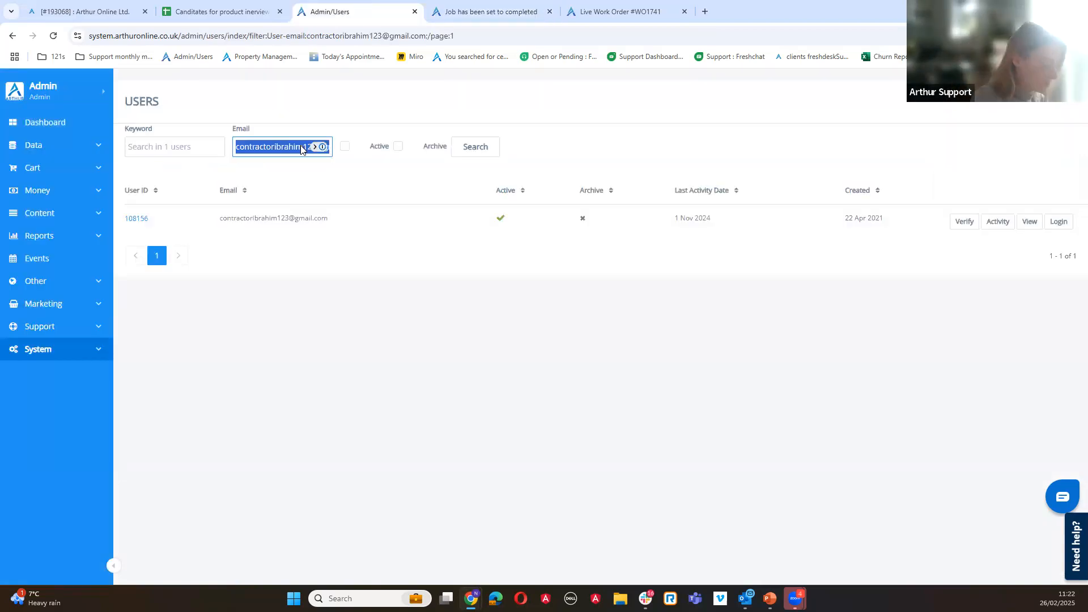
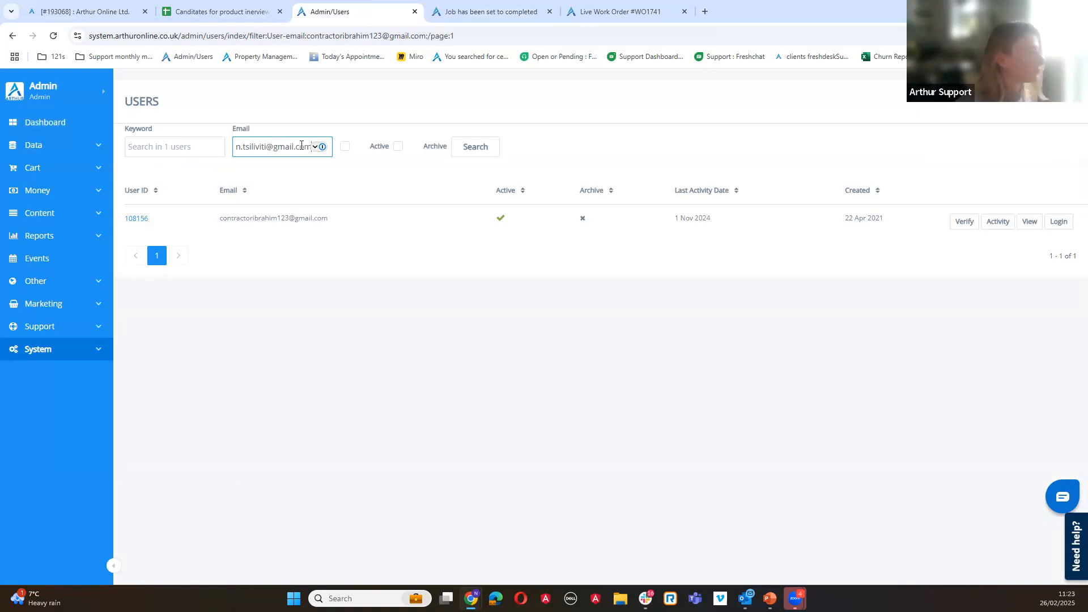
key(Return)
click(1058, 222)
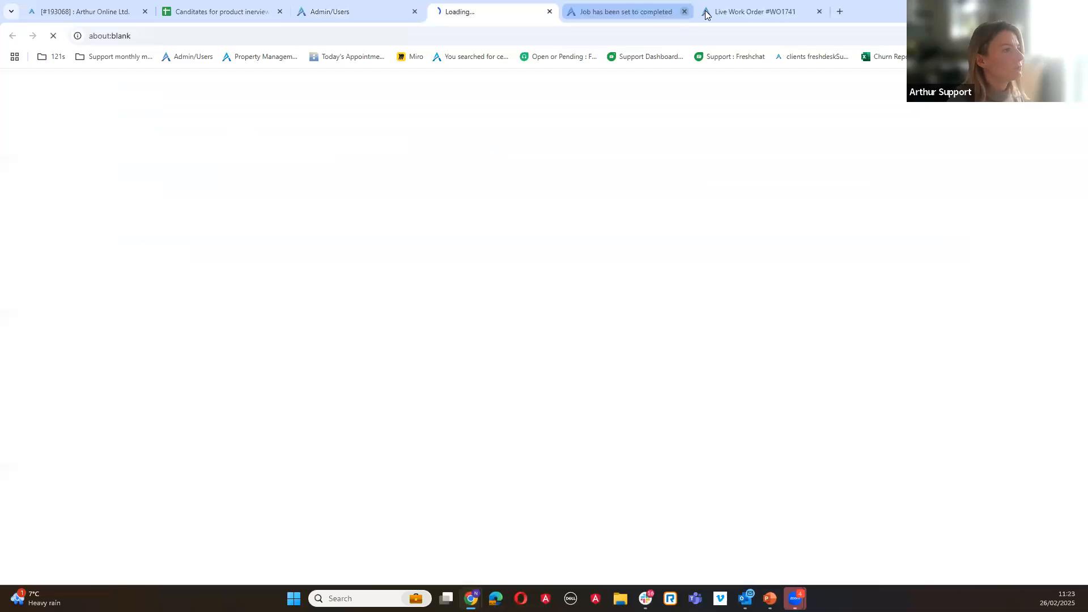
click(684, 12)
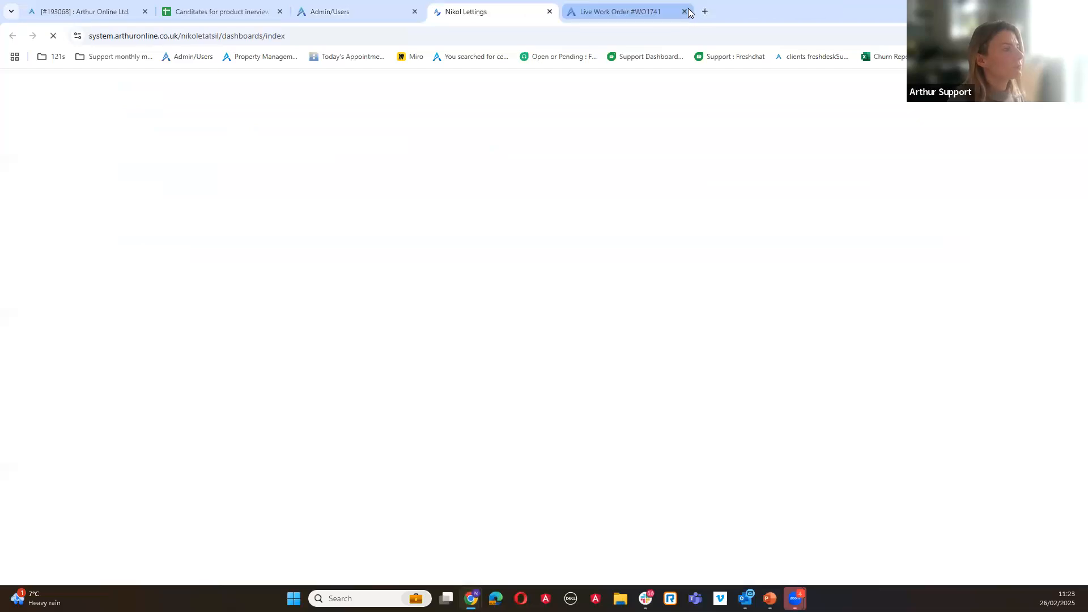
click(686, 11)
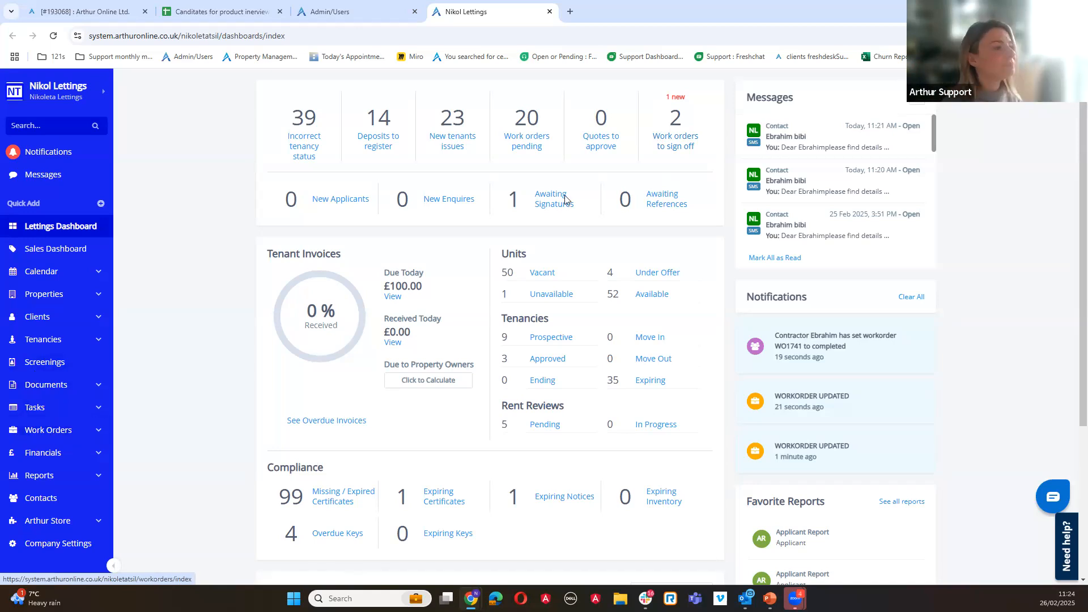
Open WO1741 from 'Work orders to sign off', set it to Completed, and continue with closing TA9198.
click(674, 140)
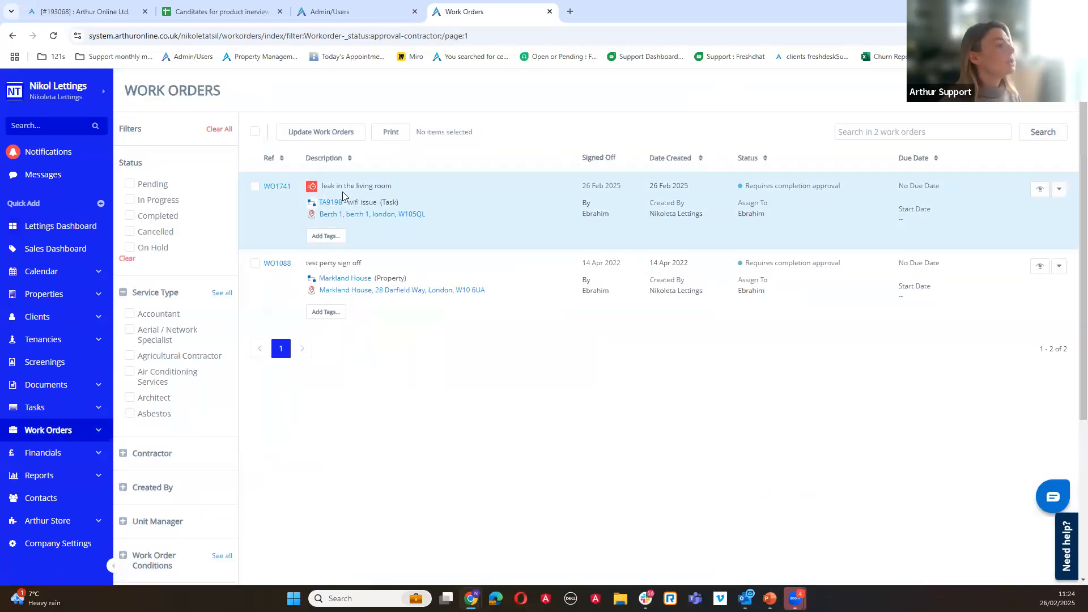
click(275, 186)
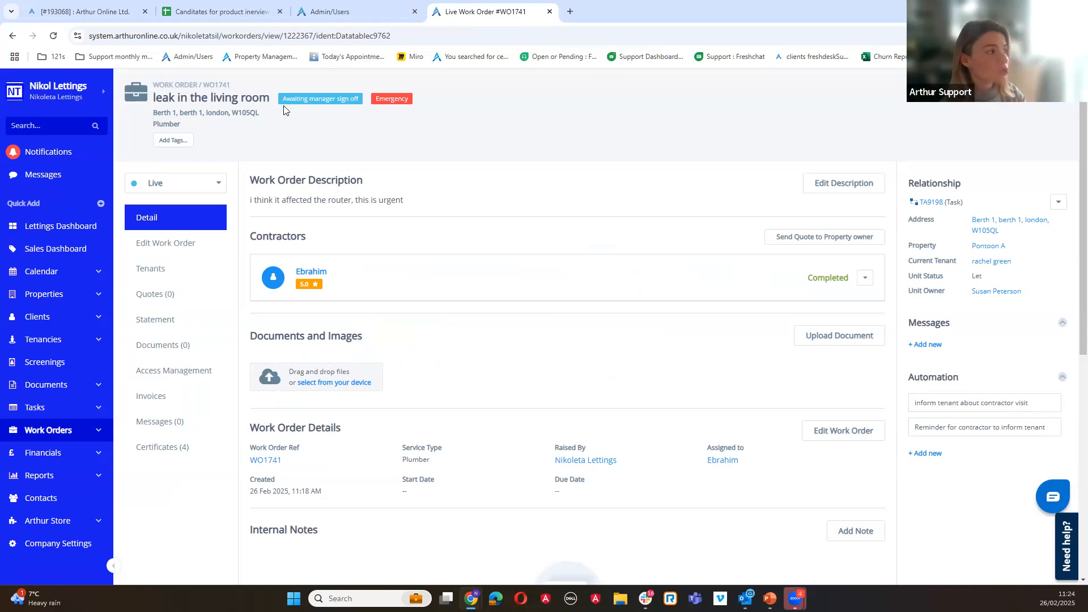
click(199, 184)
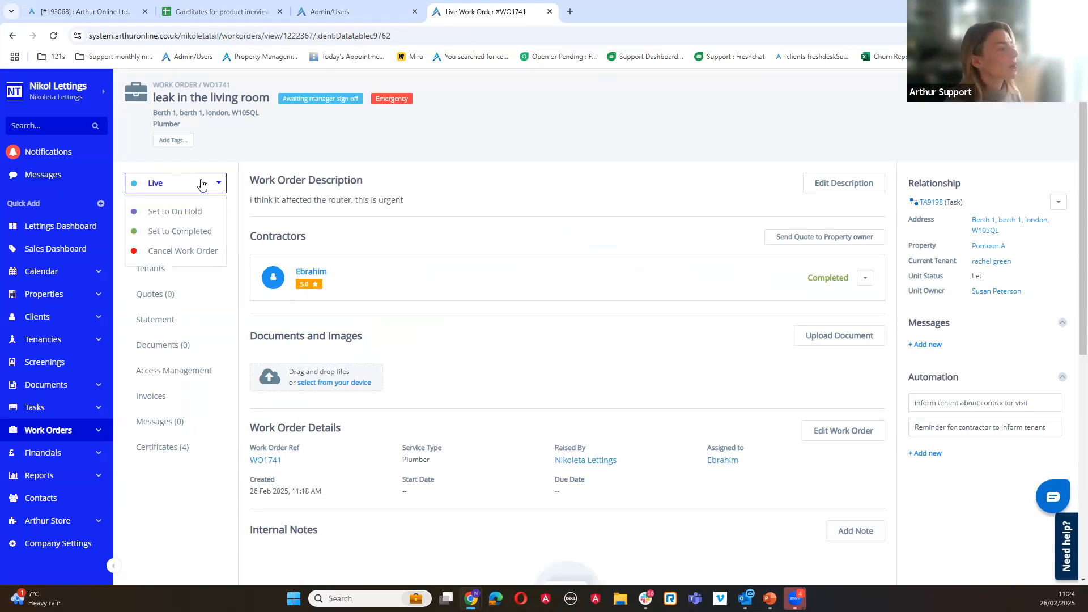
click(182, 232)
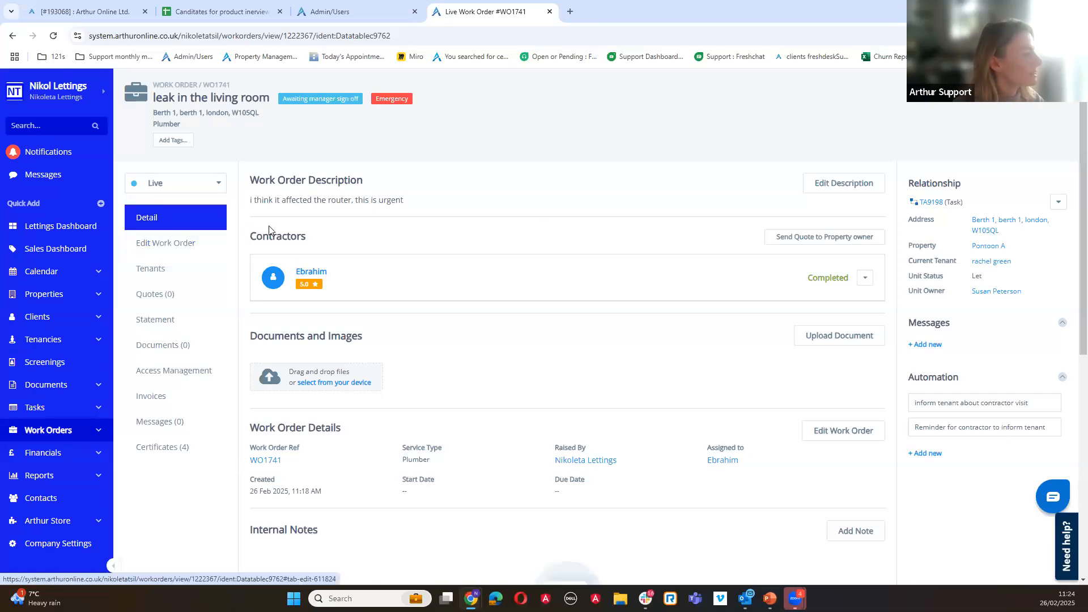
click(205, 187)
click(180, 231)
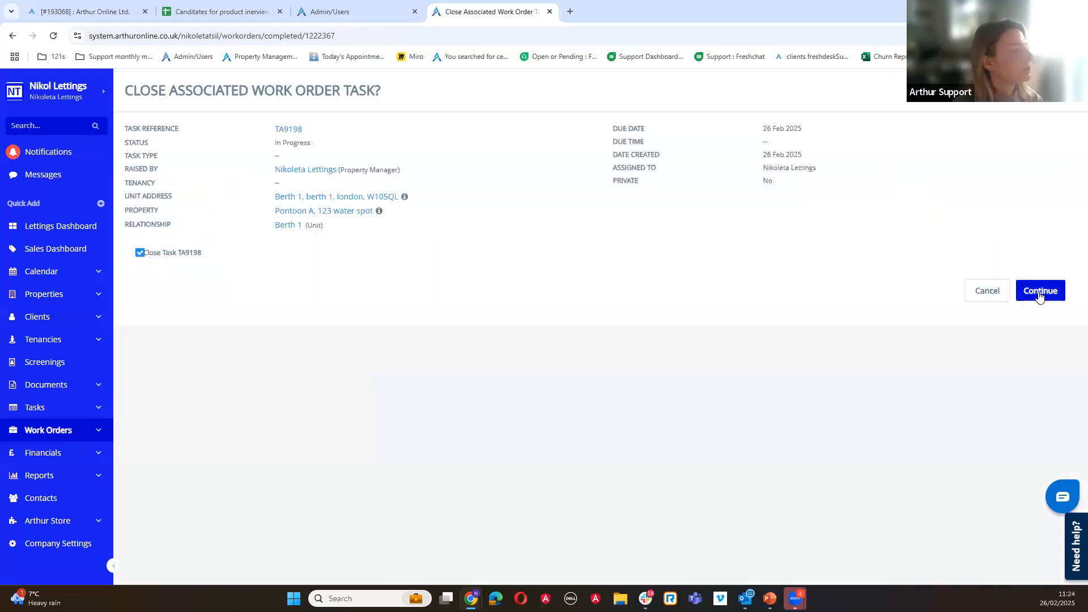
click(1039, 292)
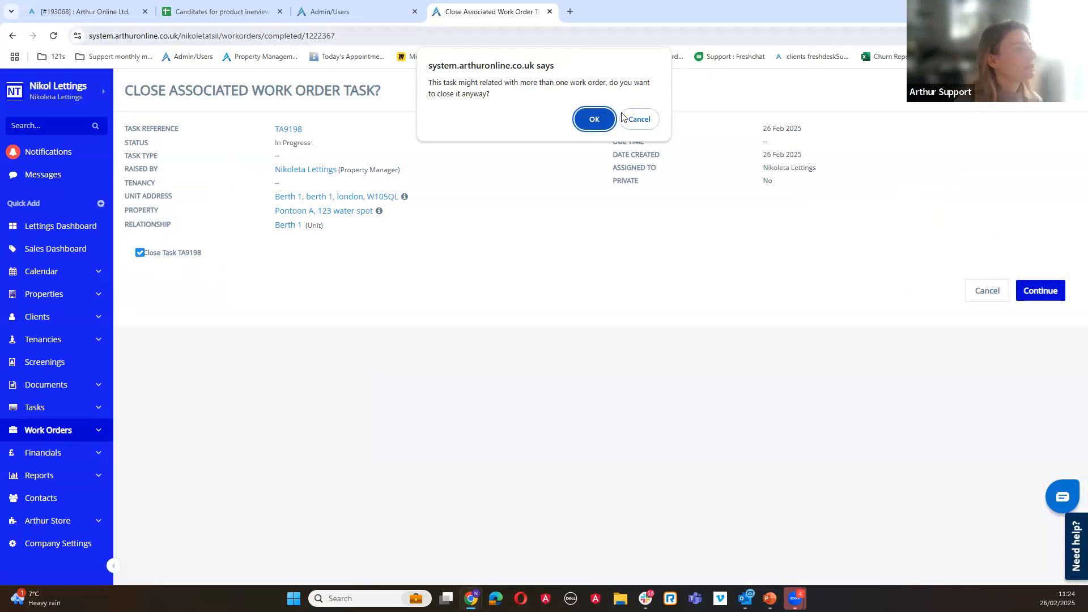
Confirm closing TA9198, rate the contractor five stars without notifying them, and return to the Lettings Dashboard.
click(594, 121)
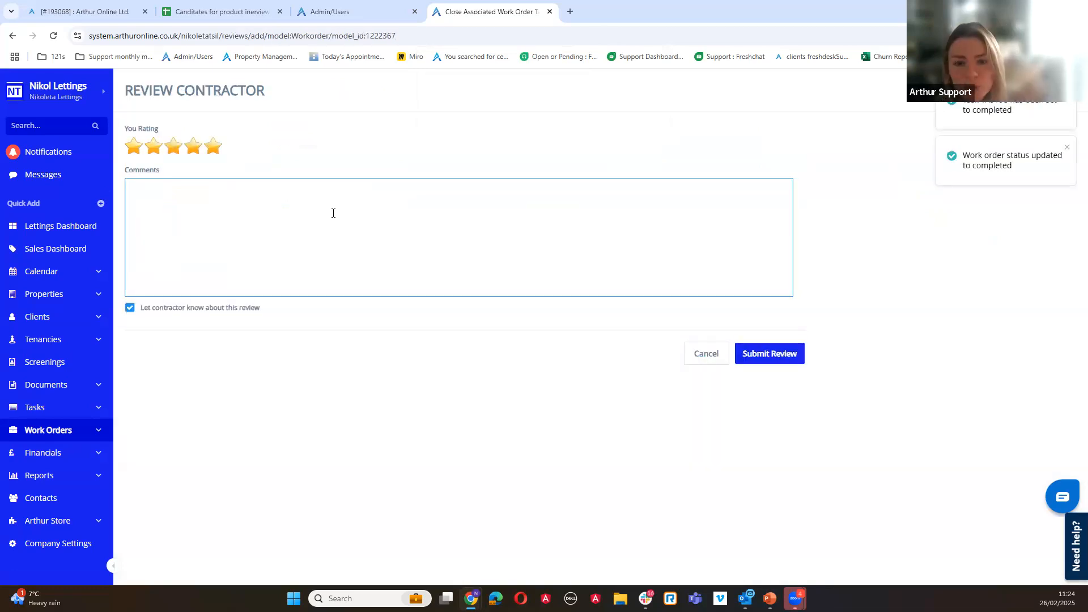
click(213, 146)
click(130, 308)
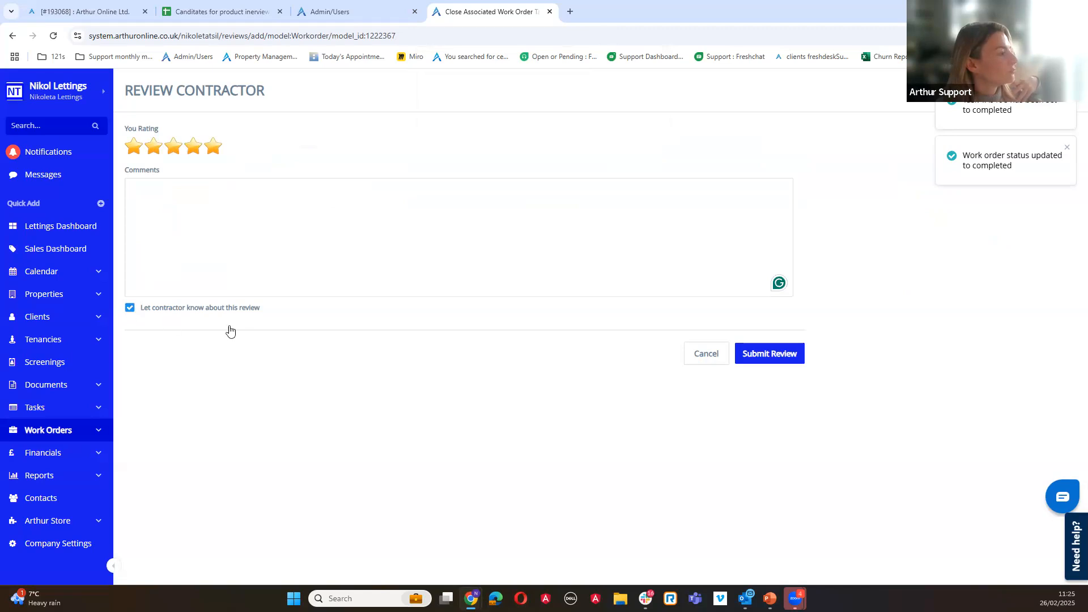
click(93, 231)
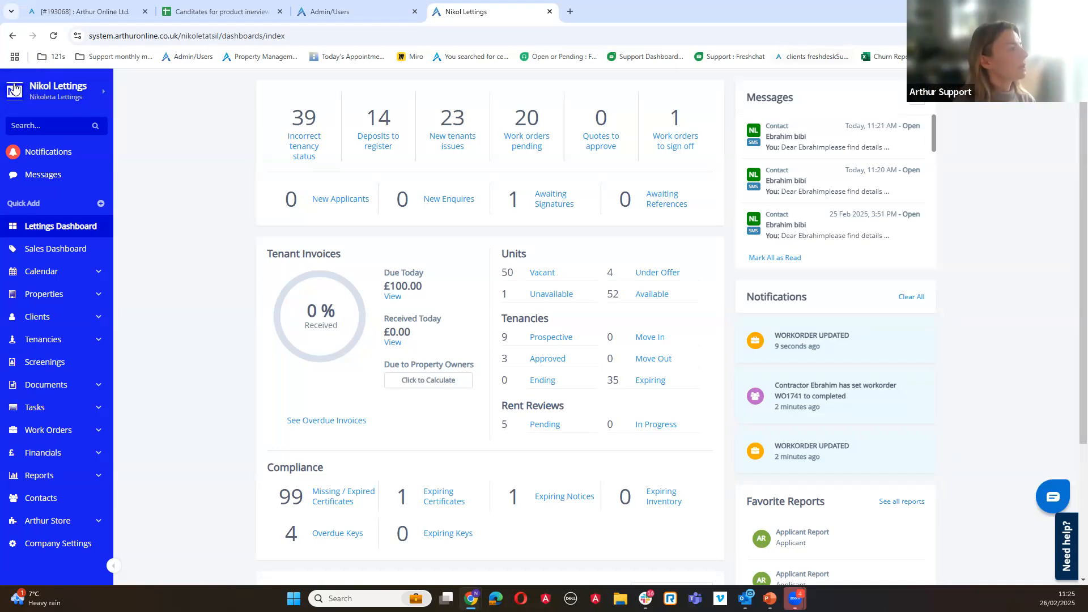
Go to Automation from the account panel and collapse the Applicants and Financial Integrations groups.
click(53, 91)
click(282, 275)
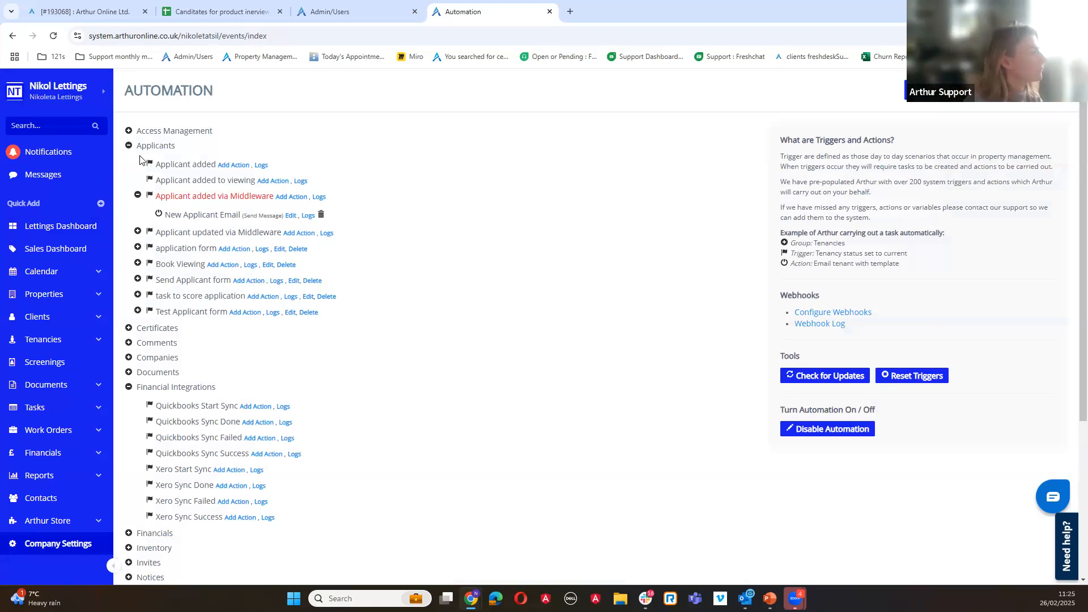
click(129, 145)
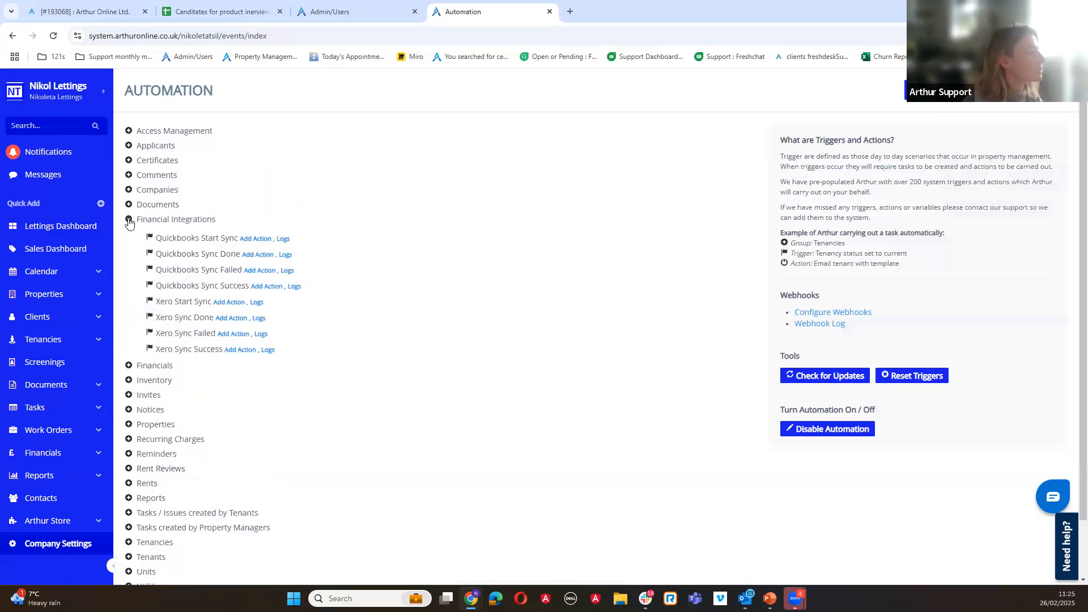
click(150, 220)
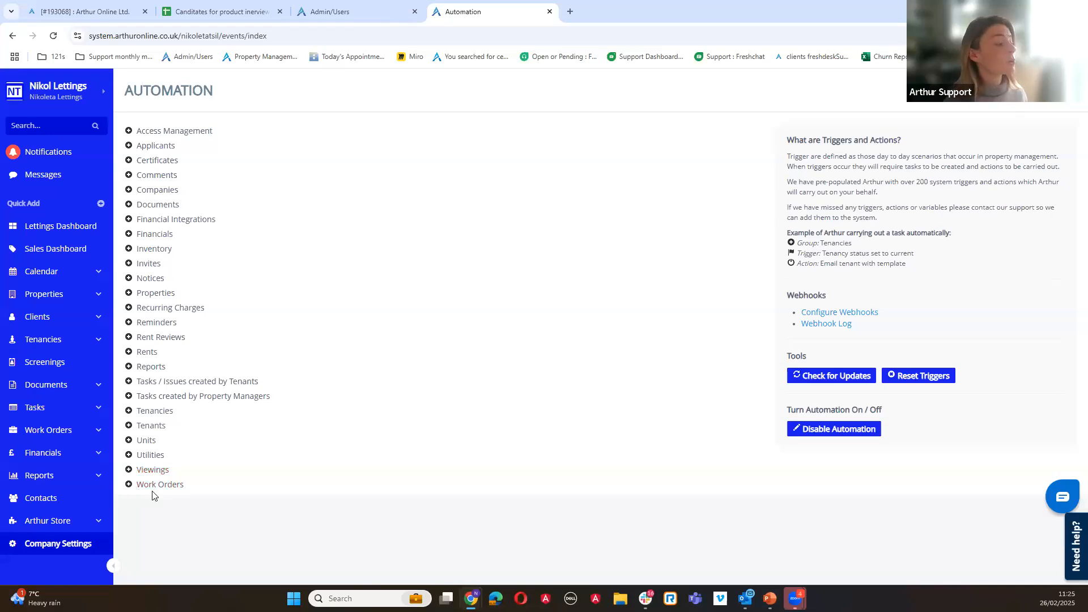
Expand Work Orders and list the emails, notifications and SMS under Workorder Assigned to Contractor.
click(128, 486)
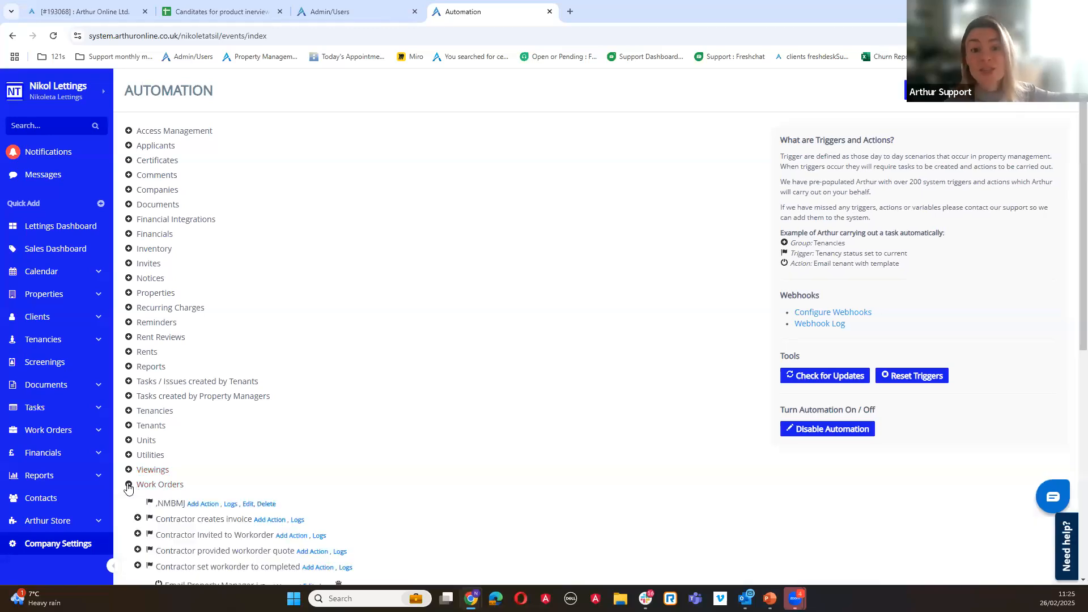
scroll(242, 452, down, 5)
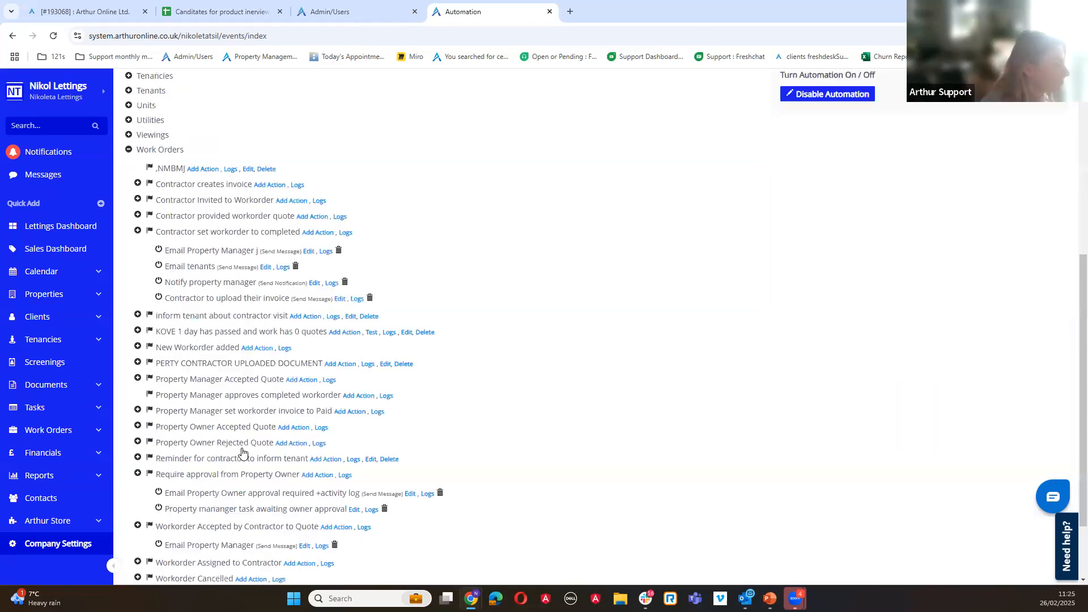
scroll(312, 520, down, 1)
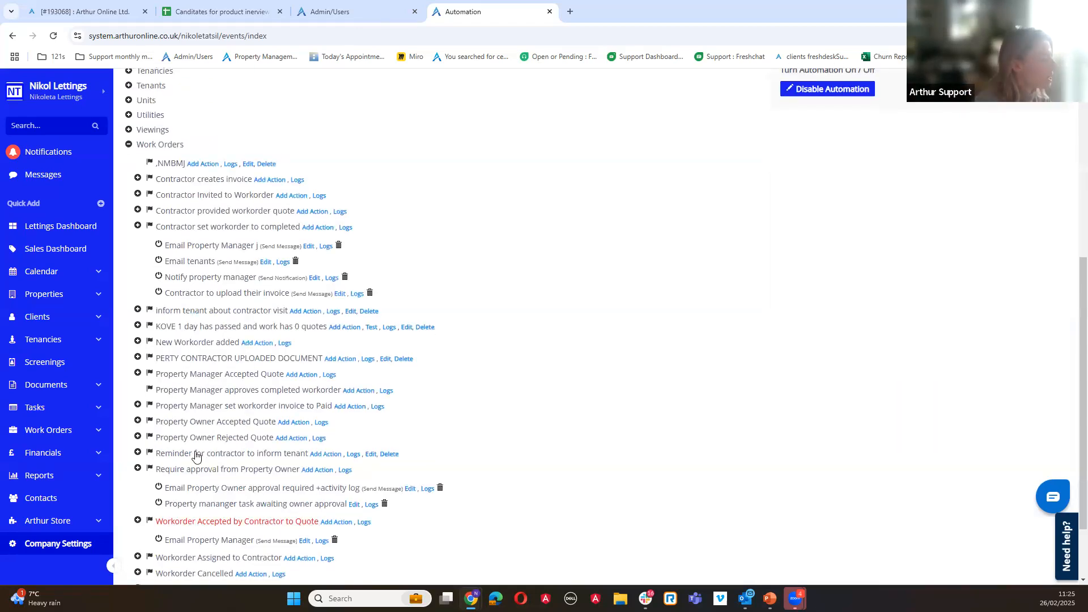
scroll(250, 453, down, 2)
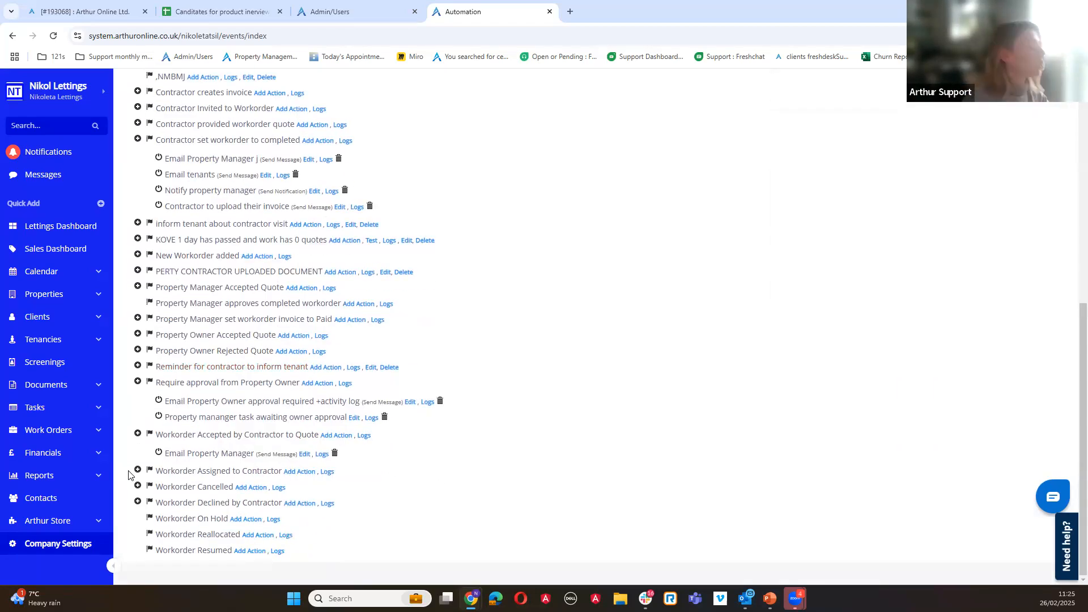
click(137, 470)
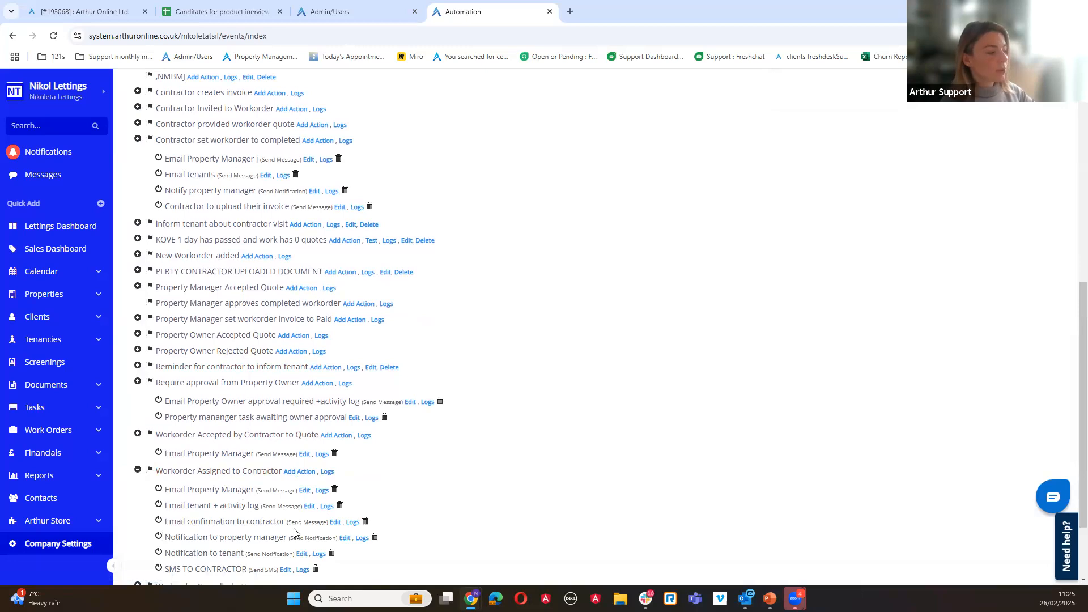
scroll(297, 533, down, 2)
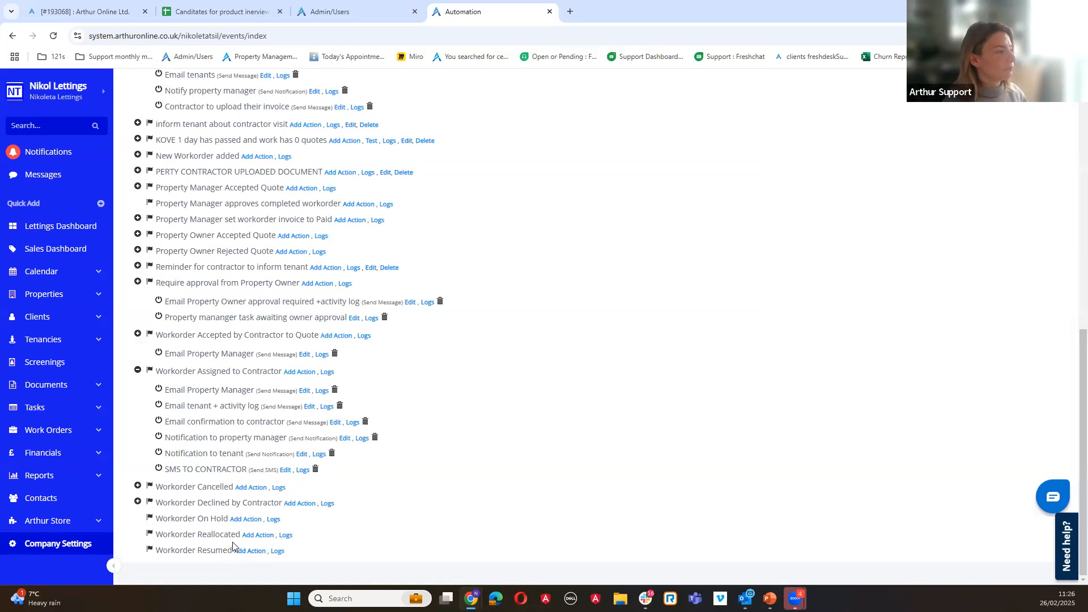
scroll(232, 545, up, 1)
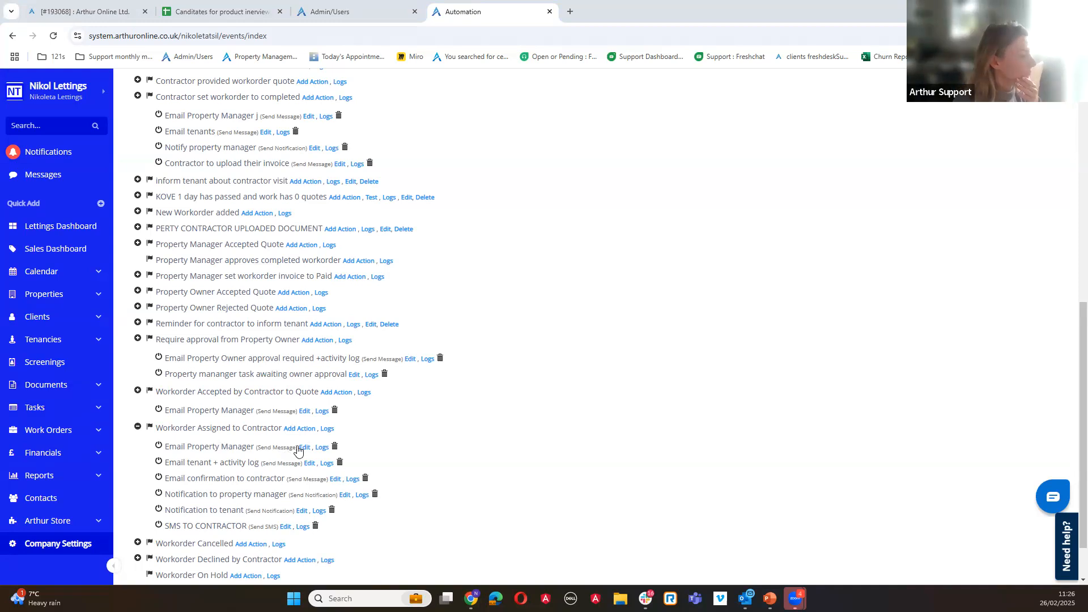
scroll(297, 450, down, 1)
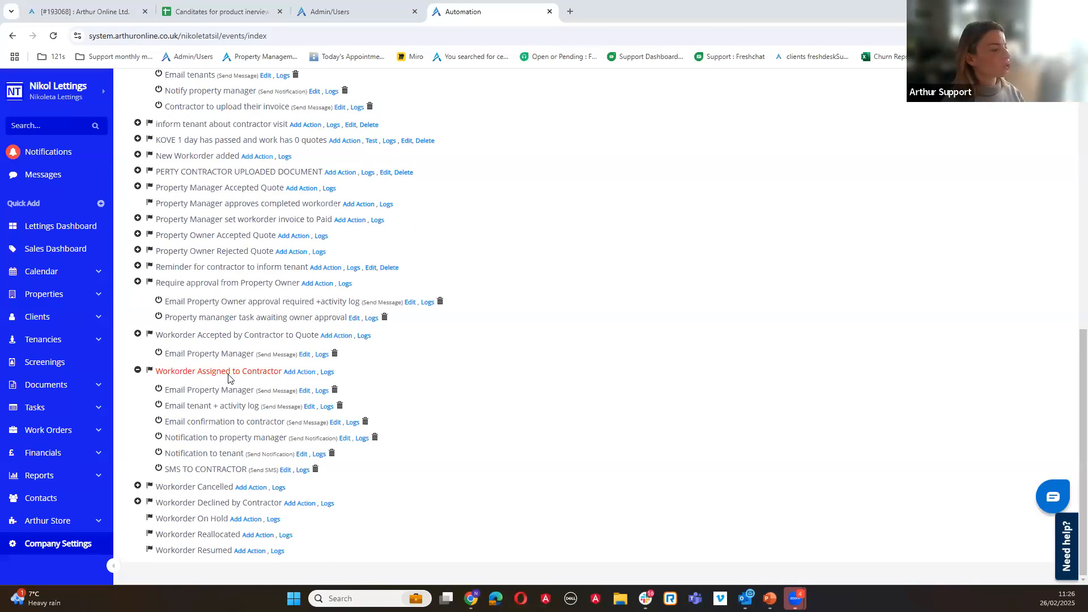
click(322, 391)
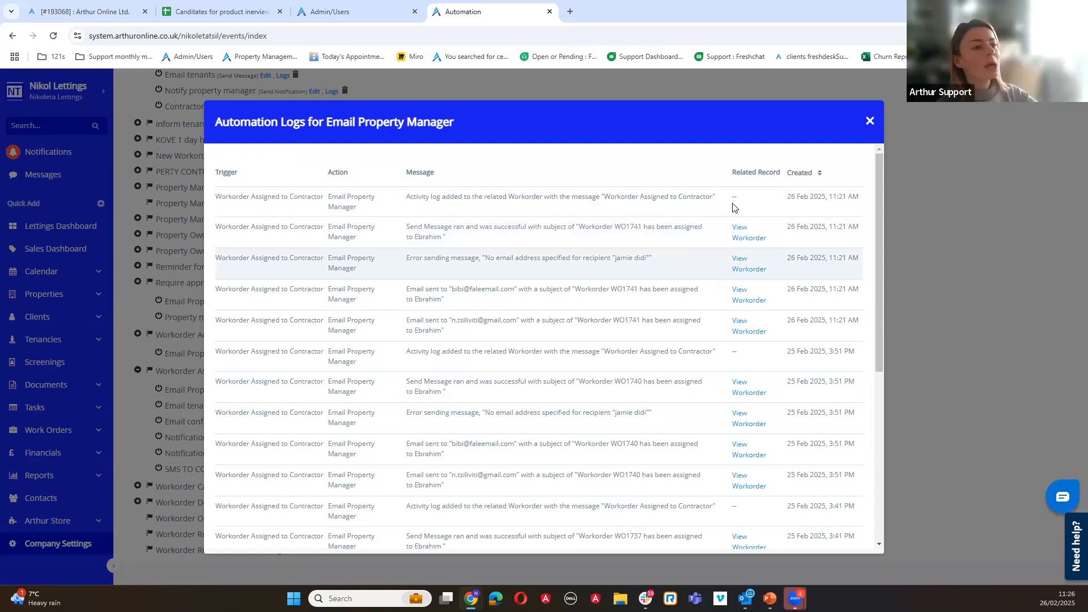
click(869, 122)
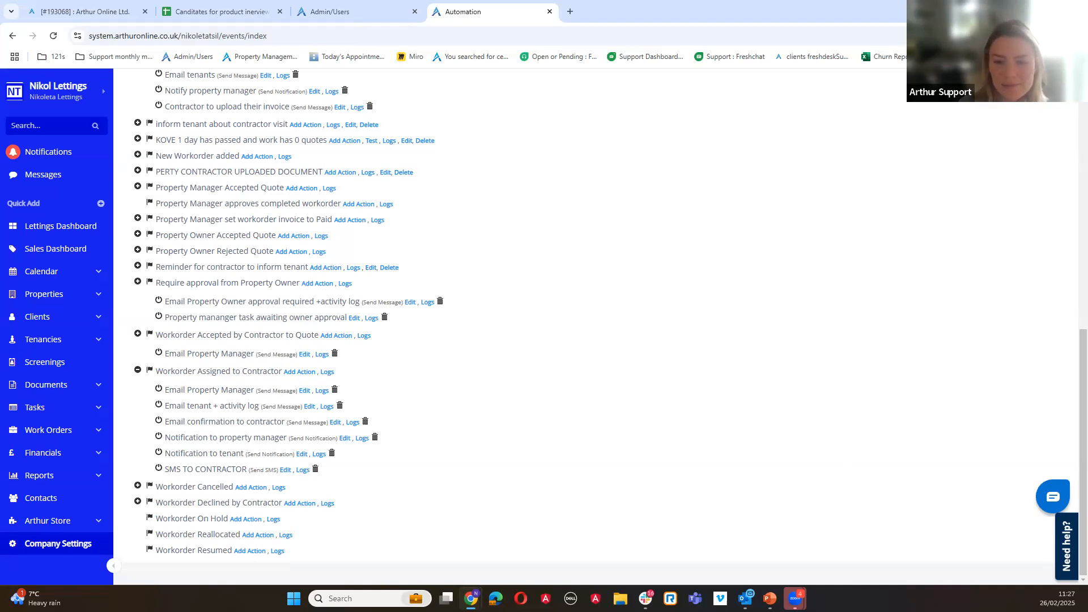
key(alt+Tab)
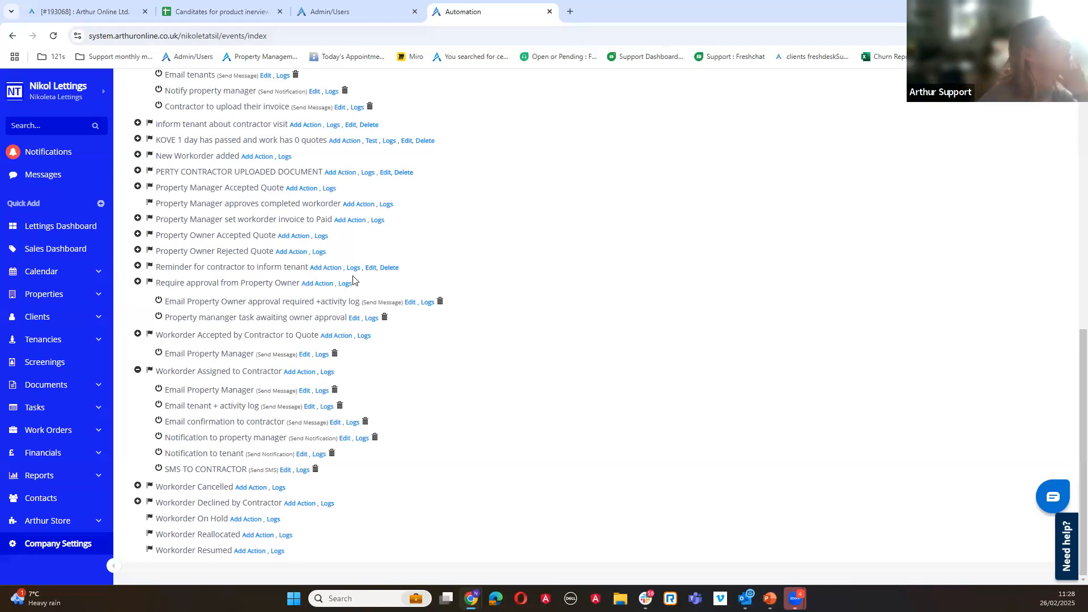
scroll(352, 280, up, 5)
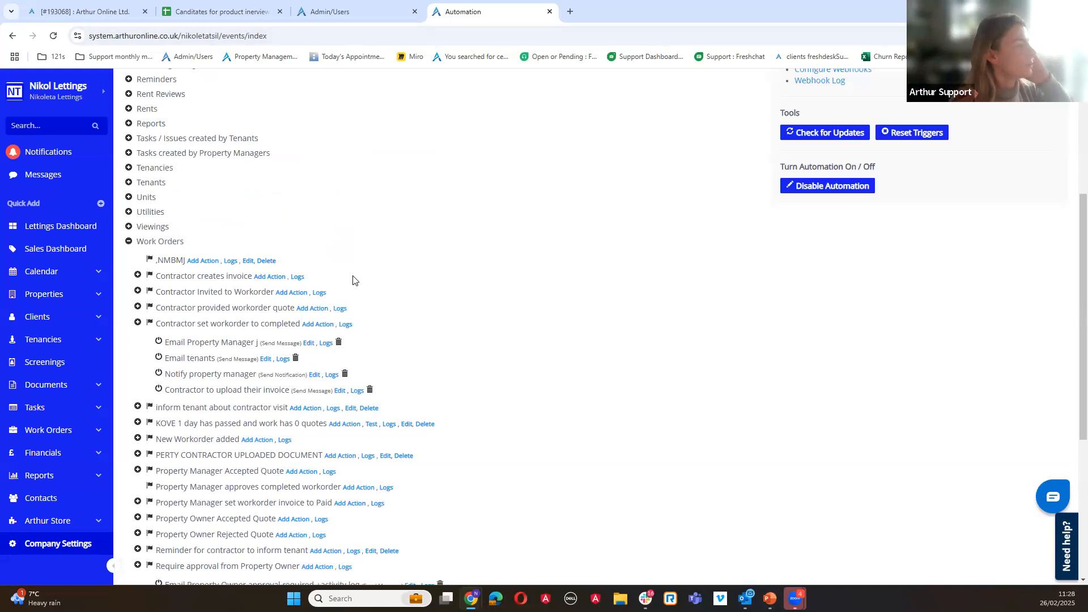
Collapse Work Orders, return to the Lettings Dashboard, then go back into Automation settings.
click(129, 242)
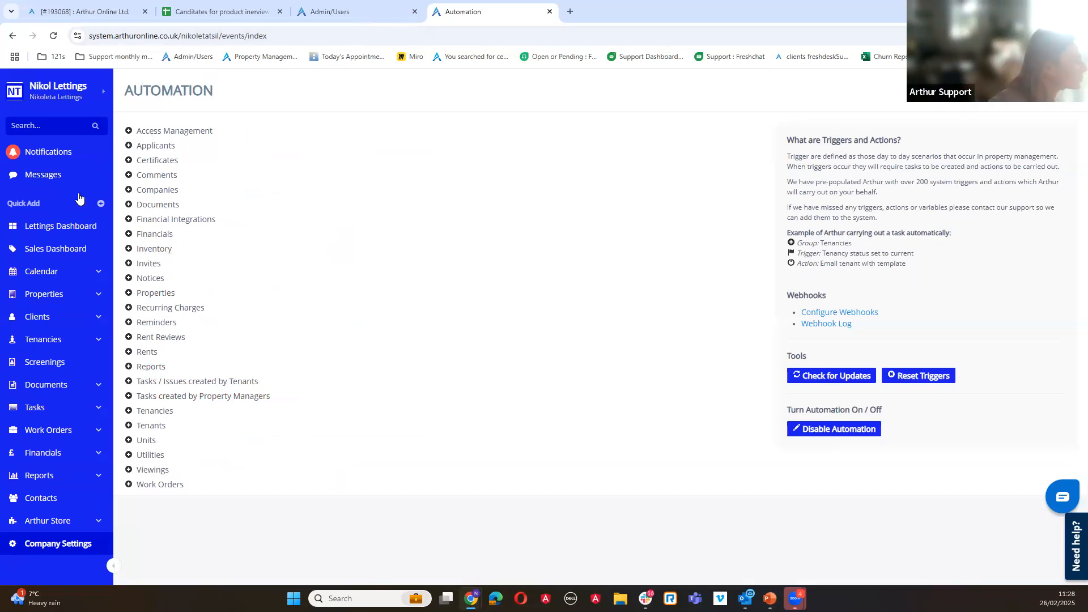
click(48, 225)
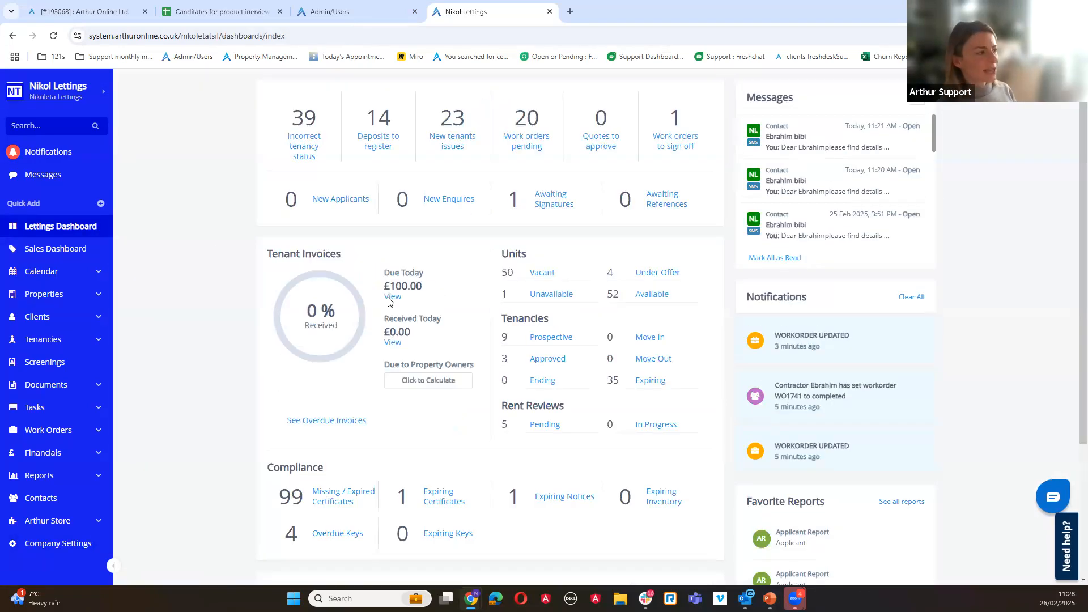
click(55, 88)
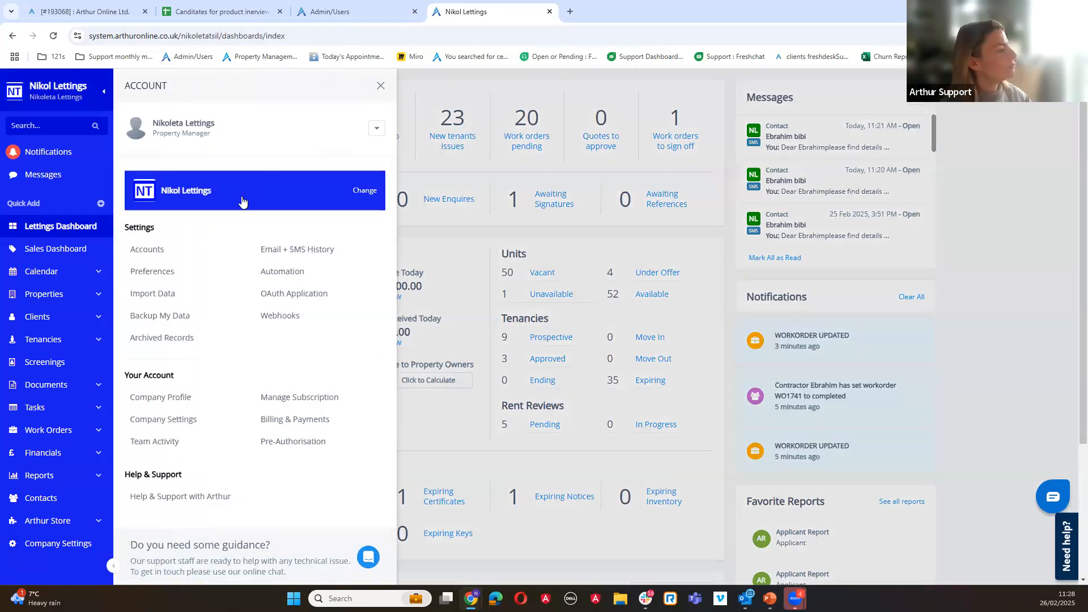
click(283, 272)
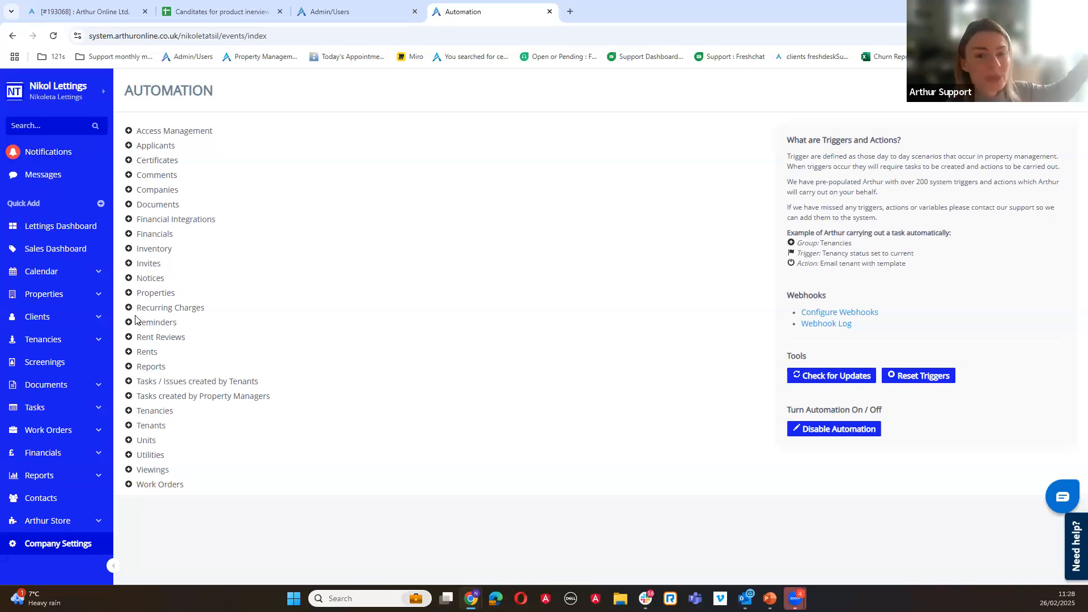
Expand the Certificates trigger group to reveal its existing triggers.
click(128, 161)
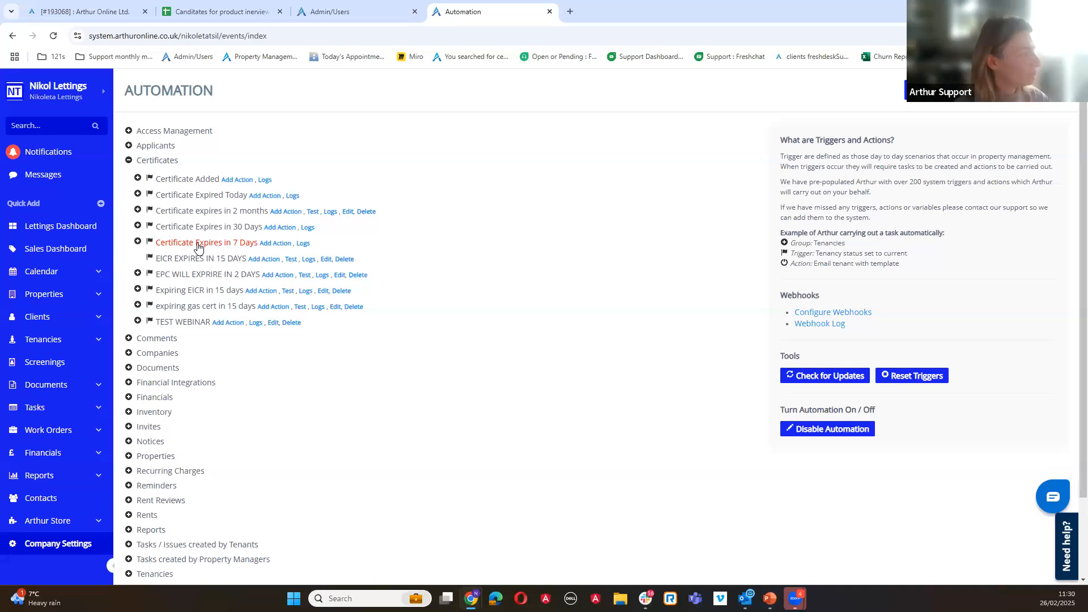
Expand TEST WEBINAR and view its trigger settings, closing them unchanged.
click(138, 321)
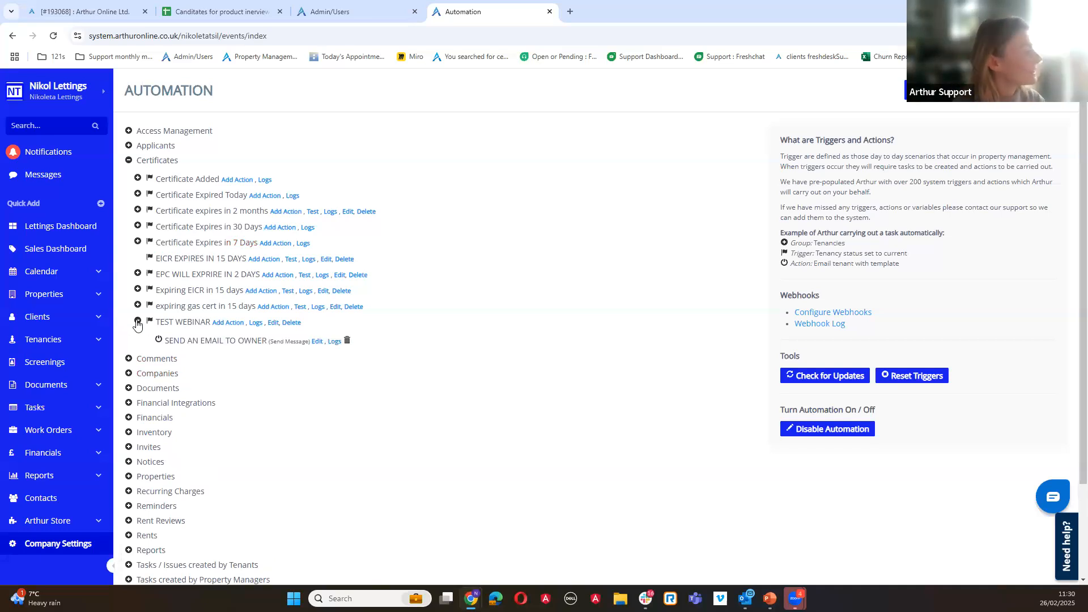
click(272, 328)
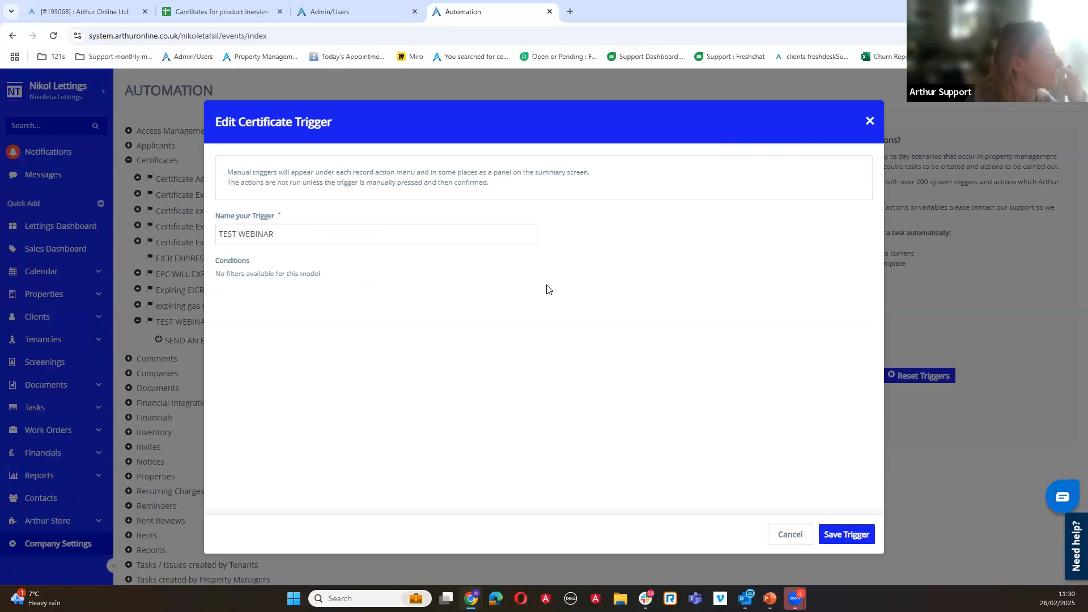
click(869, 122)
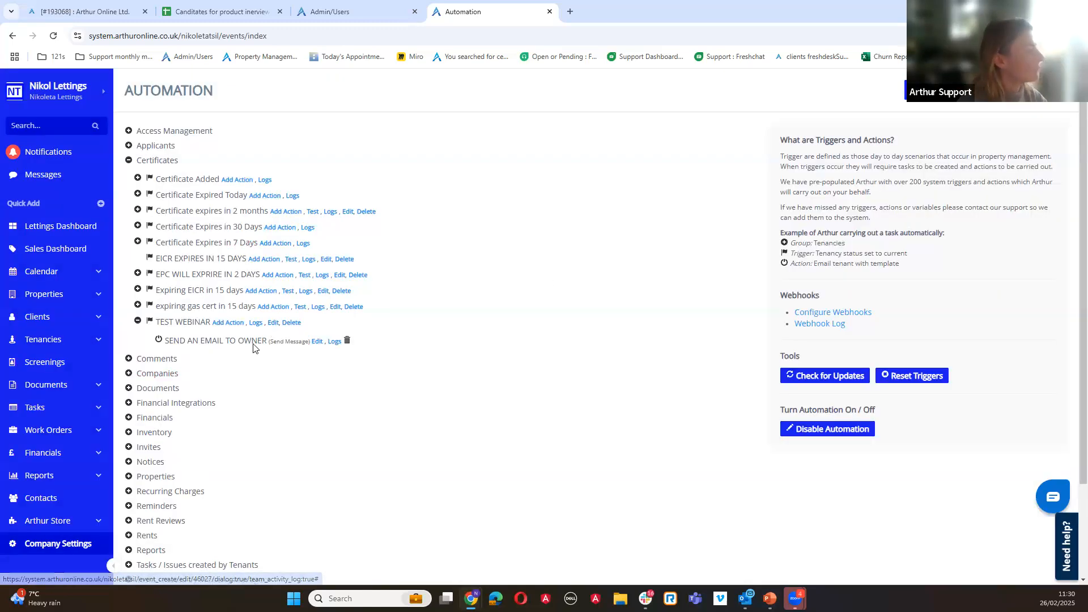
Review the SEND AN EMAIL TO OWNER action's settings and close them without saving.
click(317, 342)
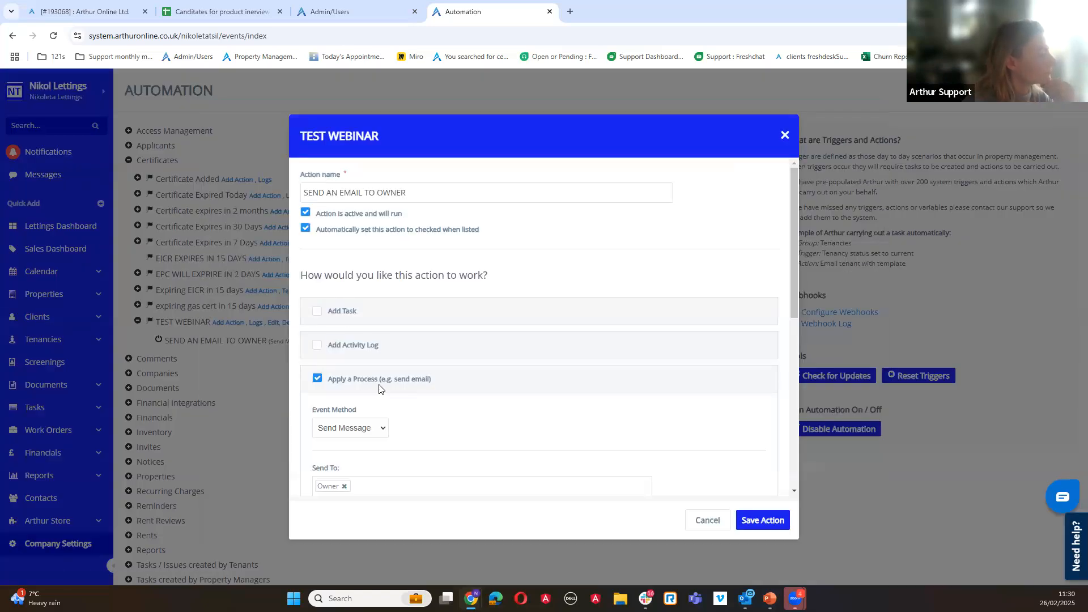
scroll(427, 388, down, 5)
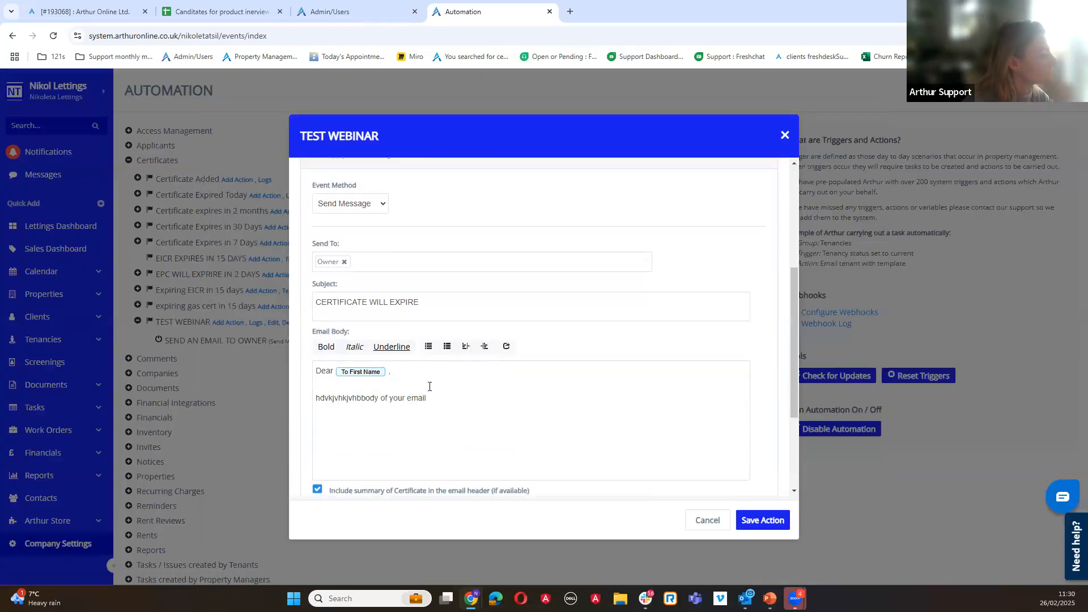
scroll(429, 387, down, 2)
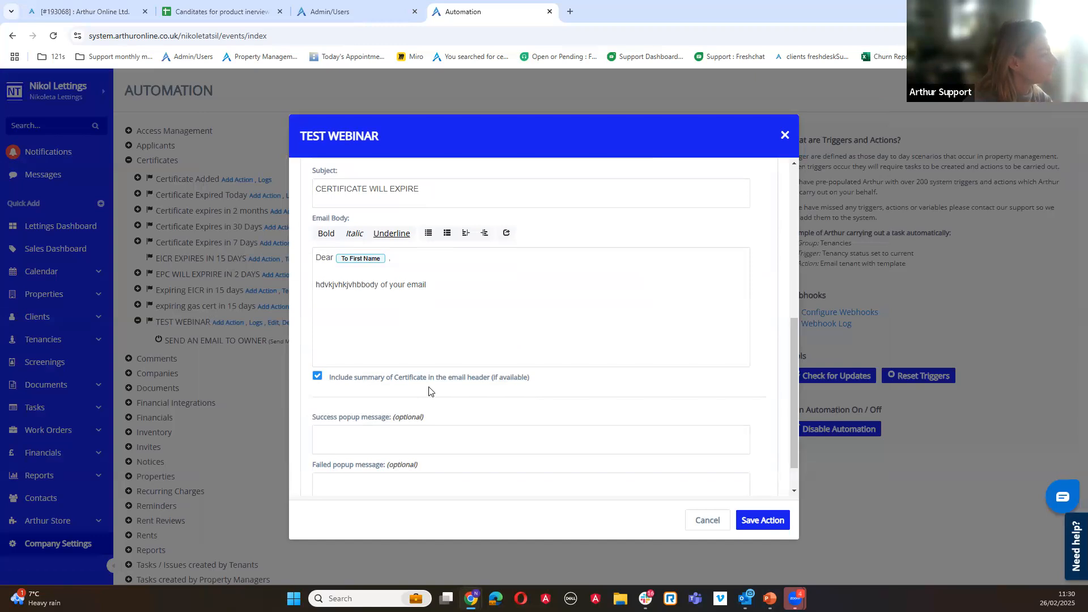
scroll(429, 390, up, 7)
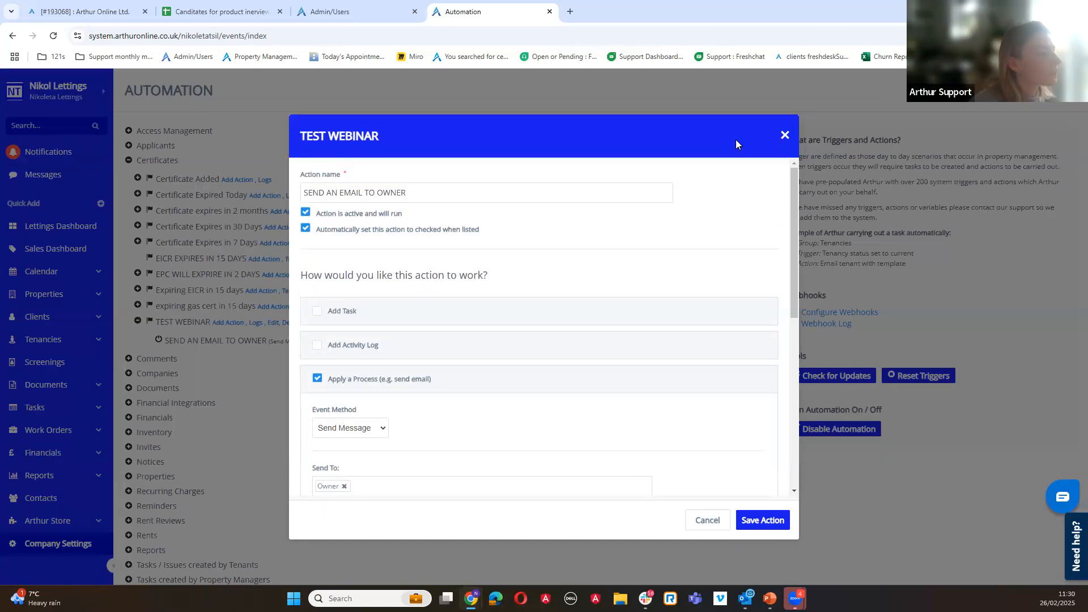
click(785, 135)
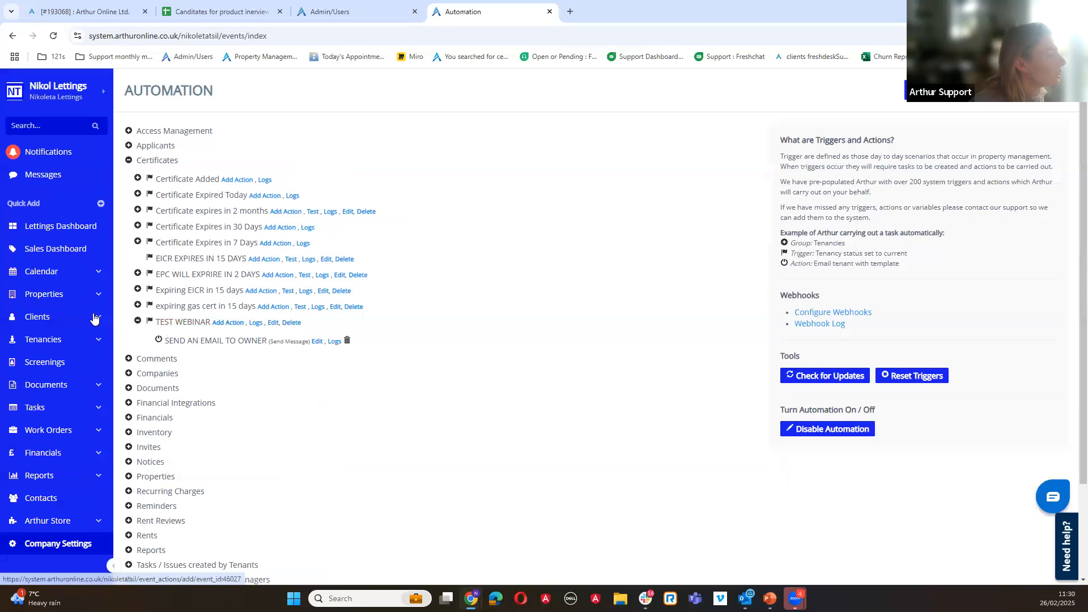
Collapse TEST WEBINAR; inspect the EPC WILL EXPIRE IN 2 DAYS trigger and its 'workorder - for epiring epc' action unchanged.
click(138, 320)
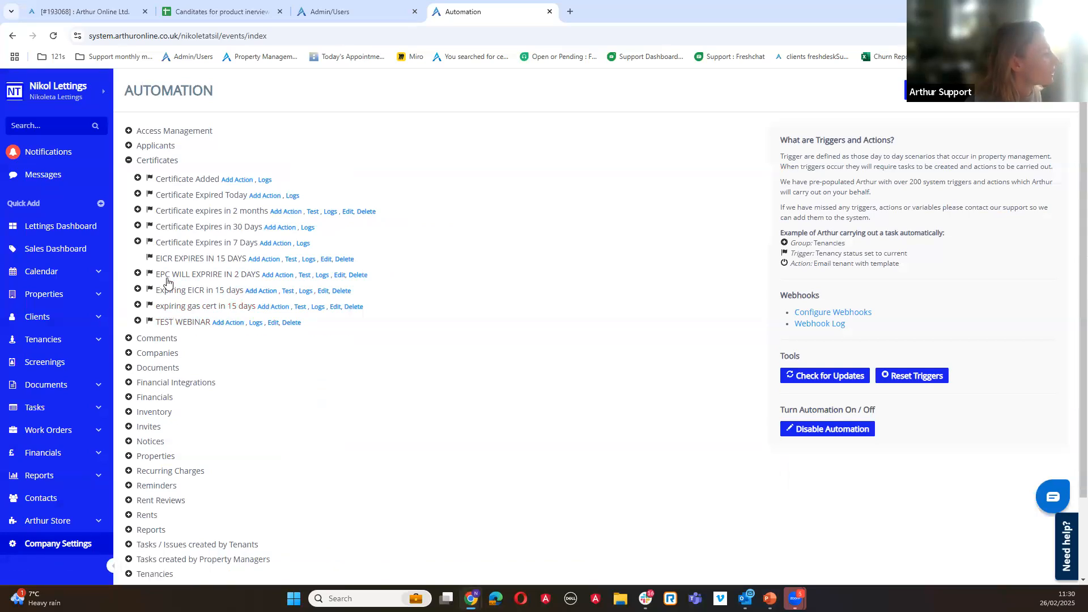
click(137, 273)
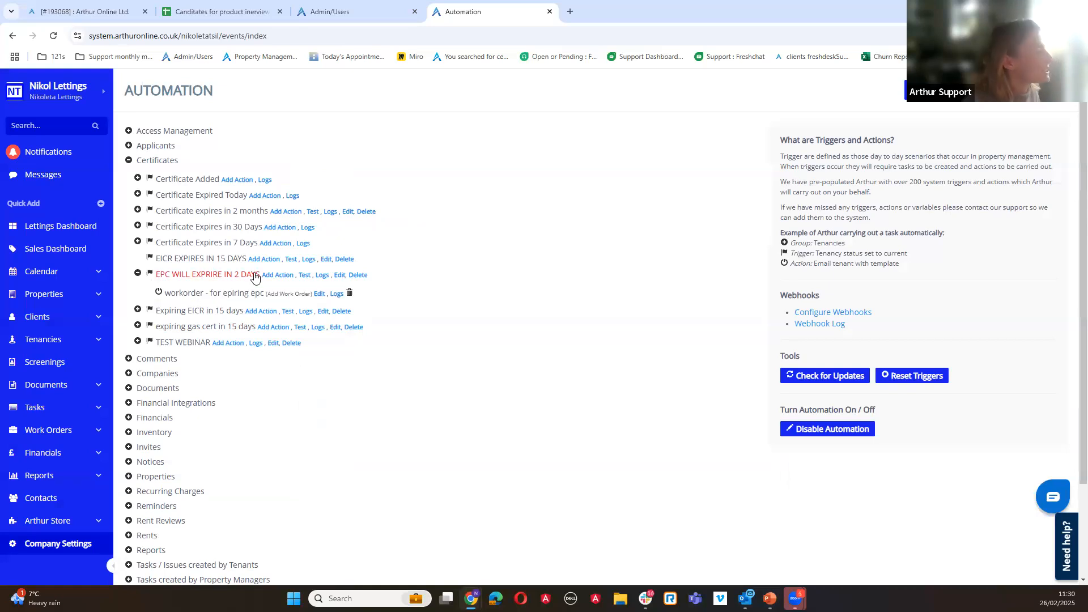
click(339, 274)
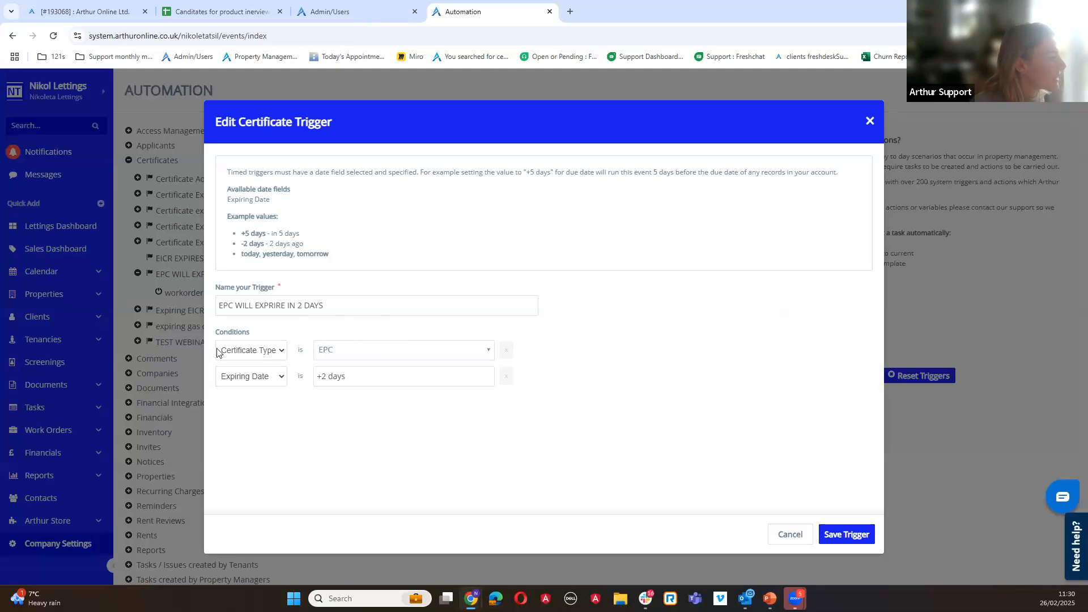
click(869, 120)
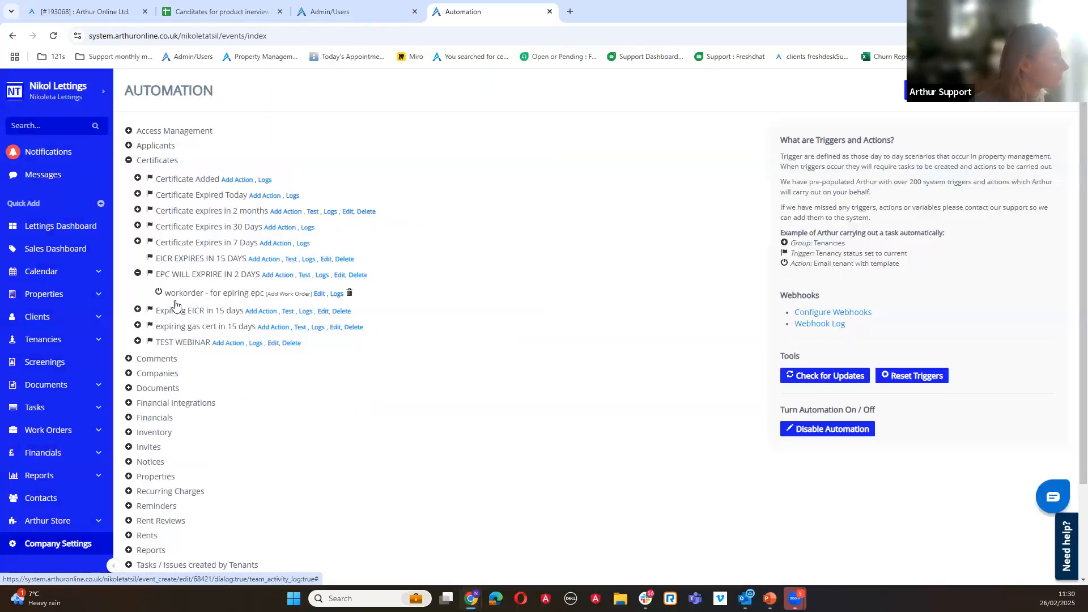
click(319, 293)
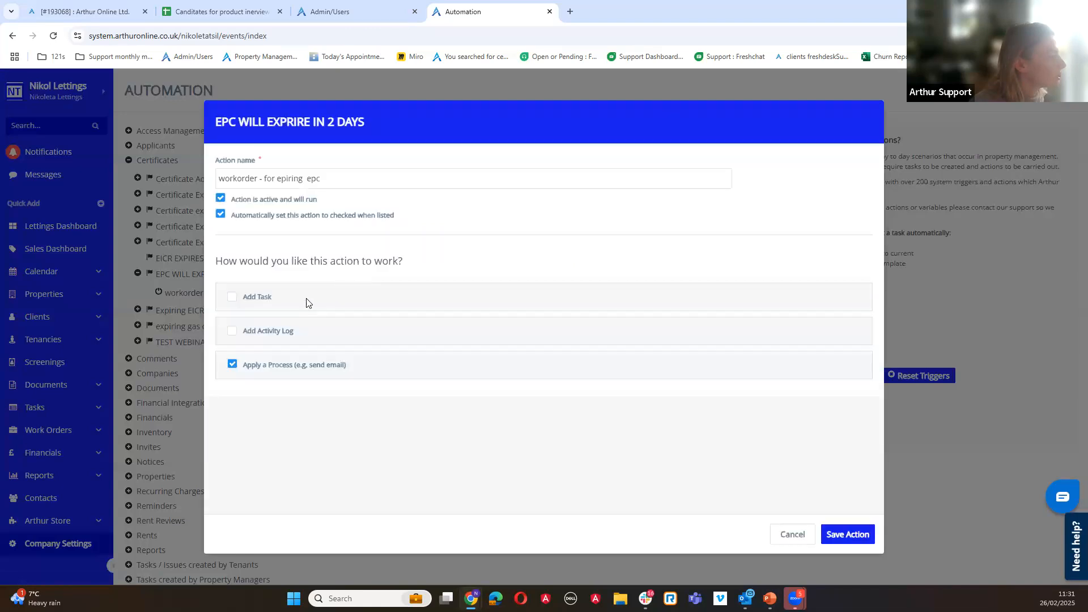
click(784, 137)
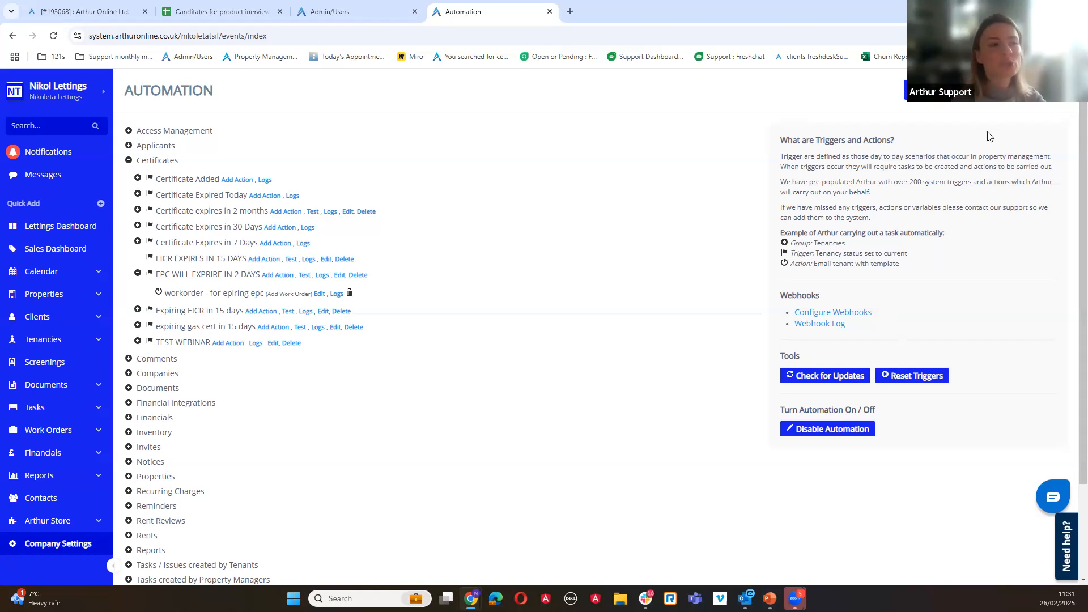
Begin a new custom trigger, after one cancelled attempt, and base it on Certificates.
click(938, 90)
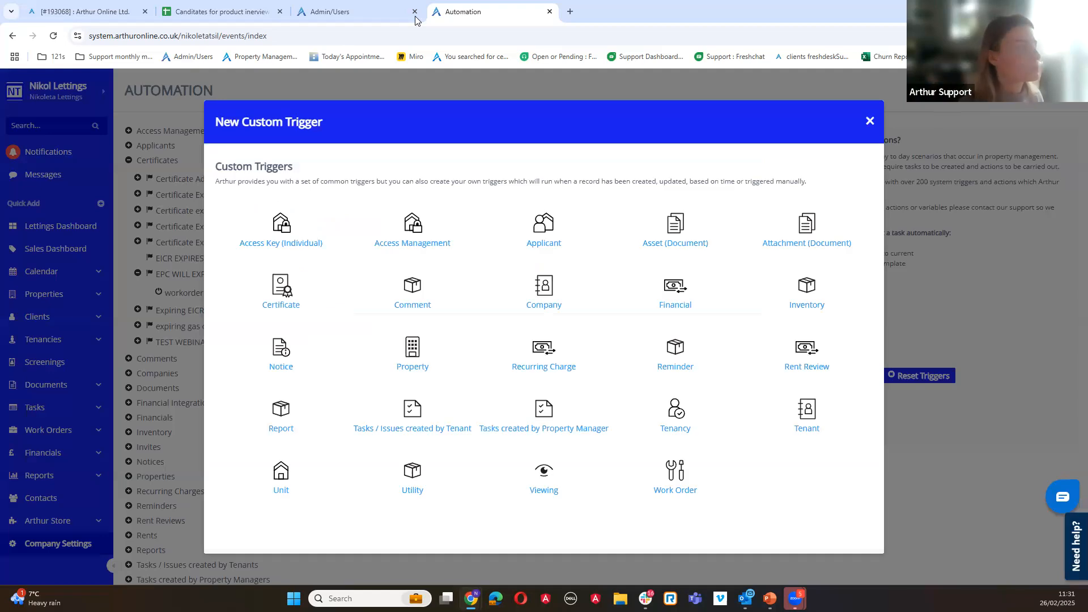
click(869, 120)
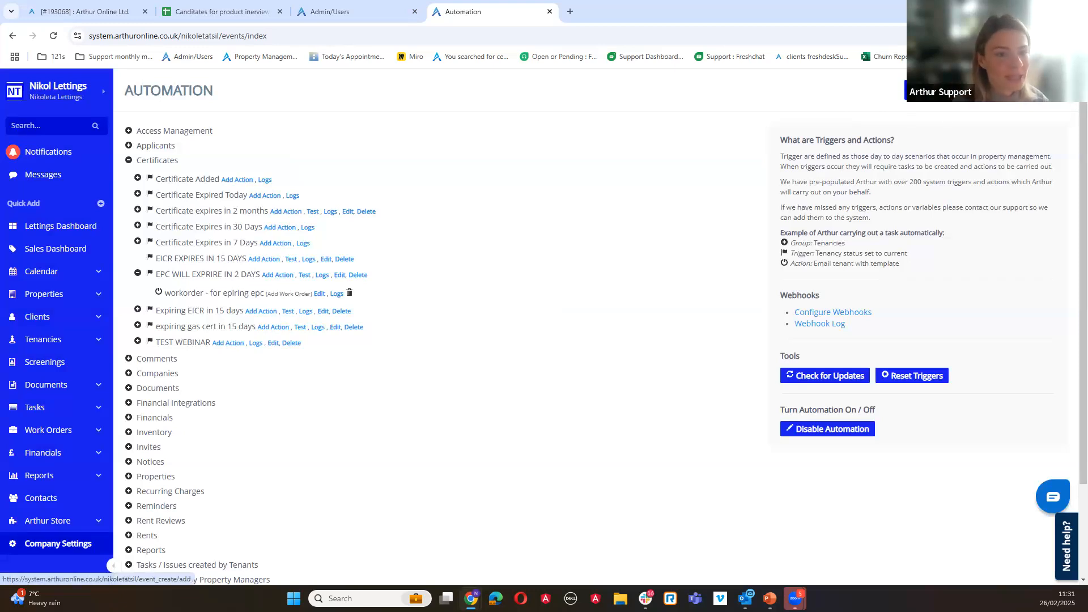
click(952, 91)
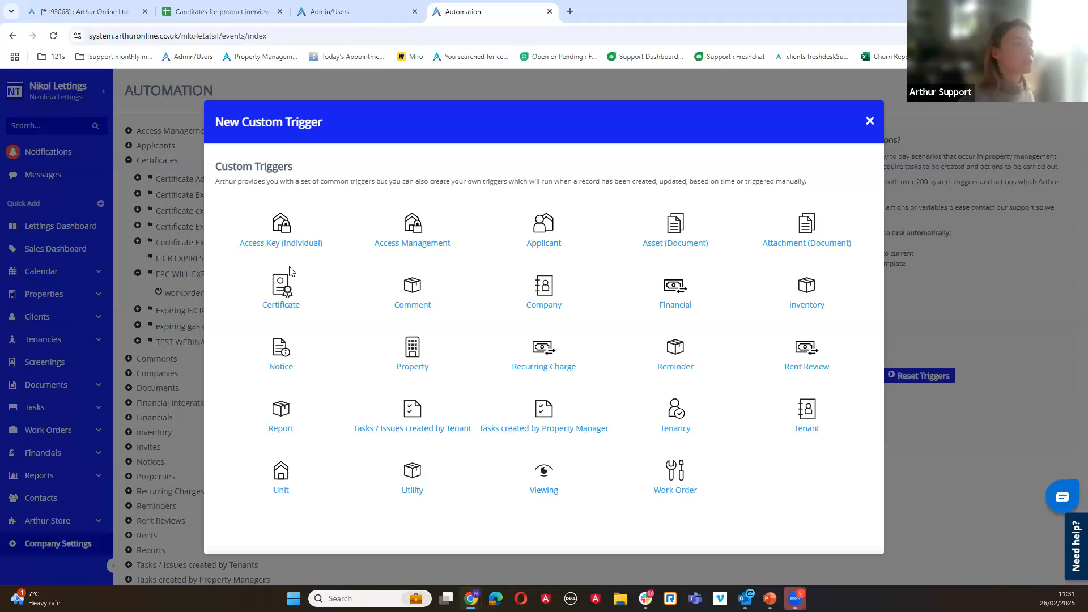
click(280, 302)
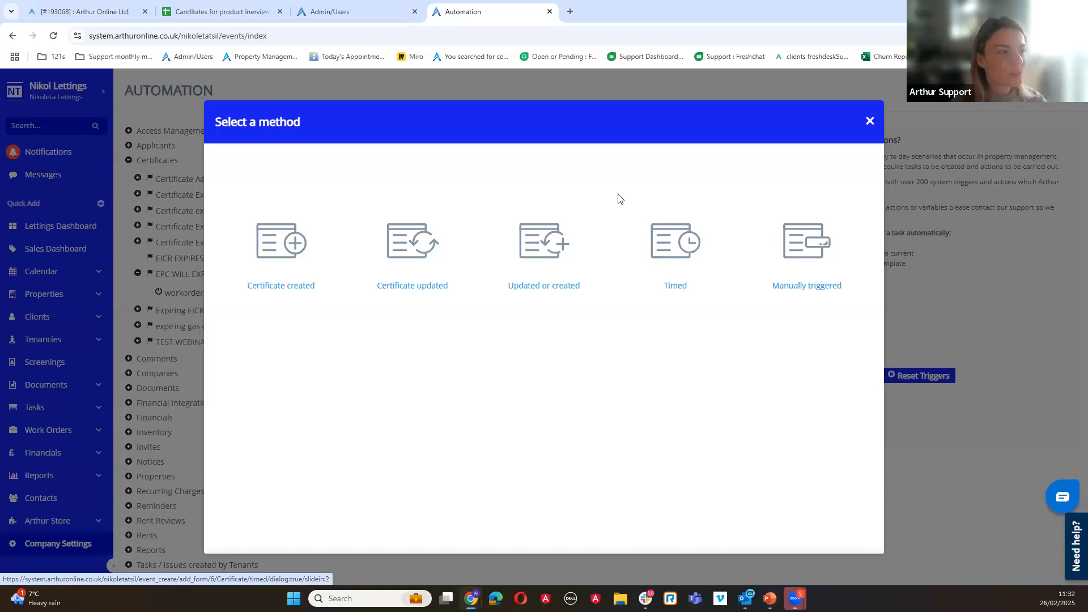
Make the trigger Timed, name it 'Webinar Gas Certificate will expire in 2 days', and add a Certificate Type condition.
click(673, 251)
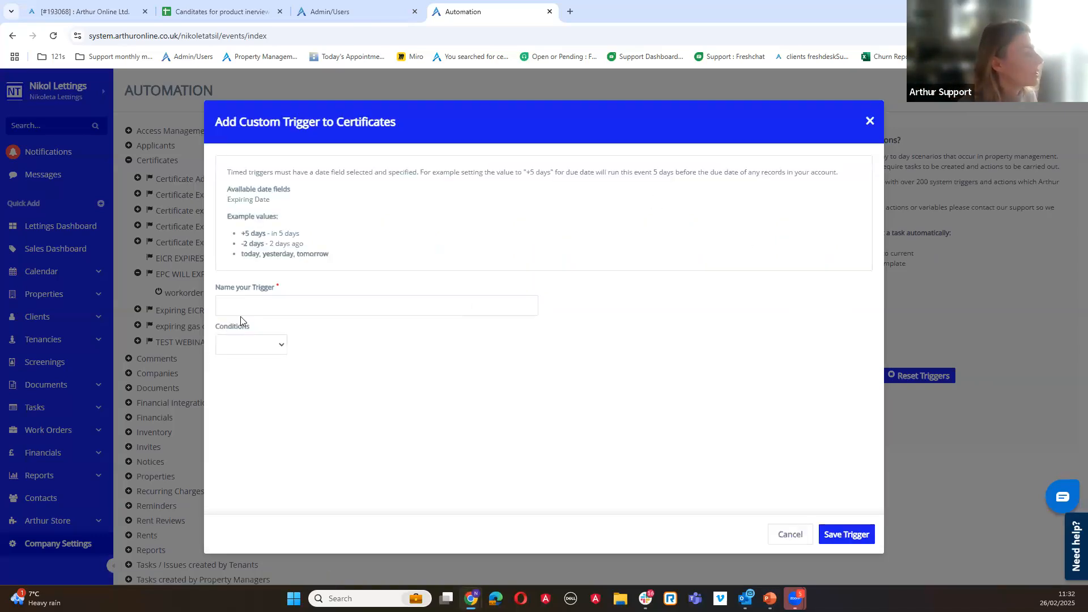
click(247, 310)
text(Gas)
key(BackSpace)
key(BackSpace)
key(BackSpace)
text(Webinar)
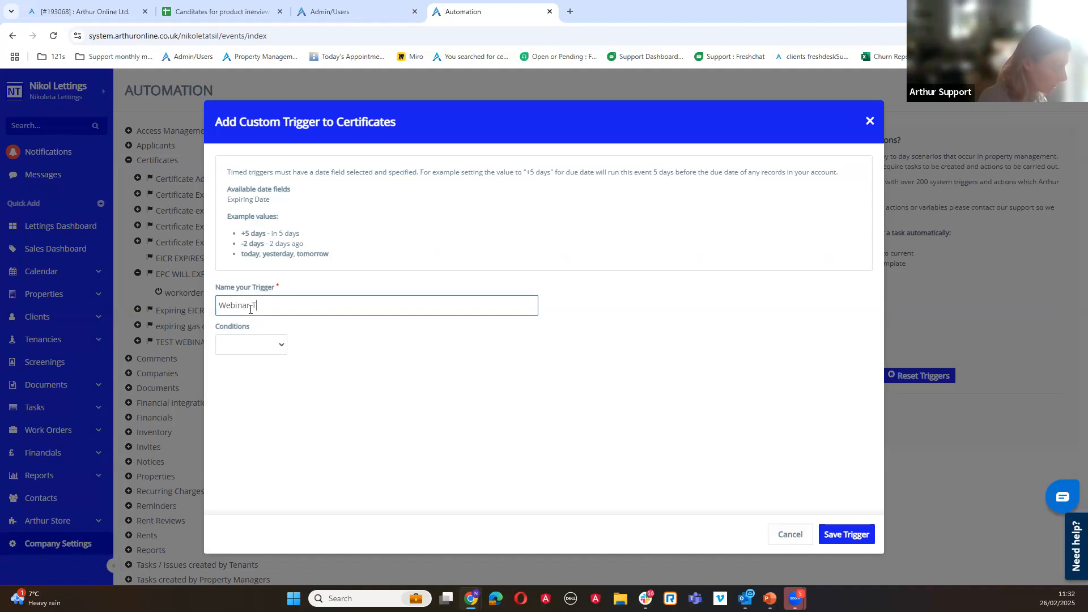
text( gAS)
key(BackSpace)
key(BackSpace)
key(BackSpace)
key(BackSpace)
text(Gass)
key(BackSpace)
text(Certifica)
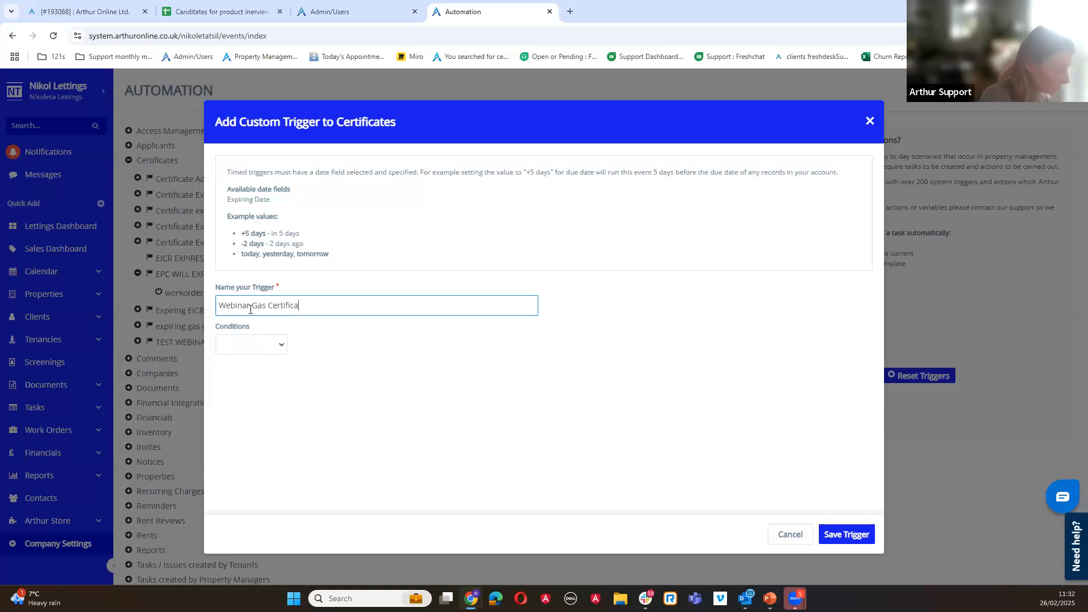
text(te will expire in 2 days)
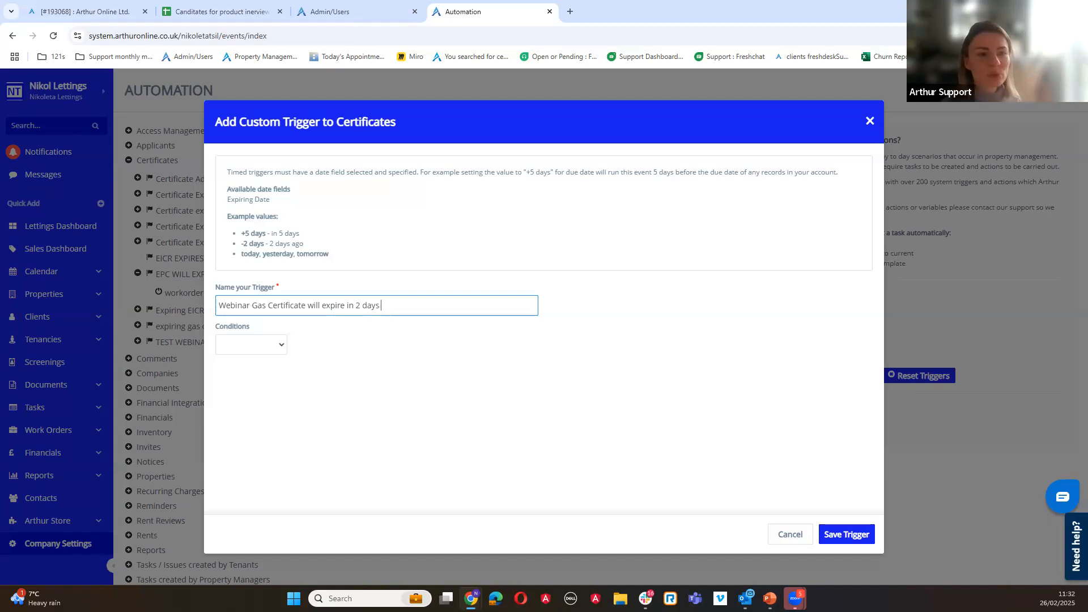
click(251, 345)
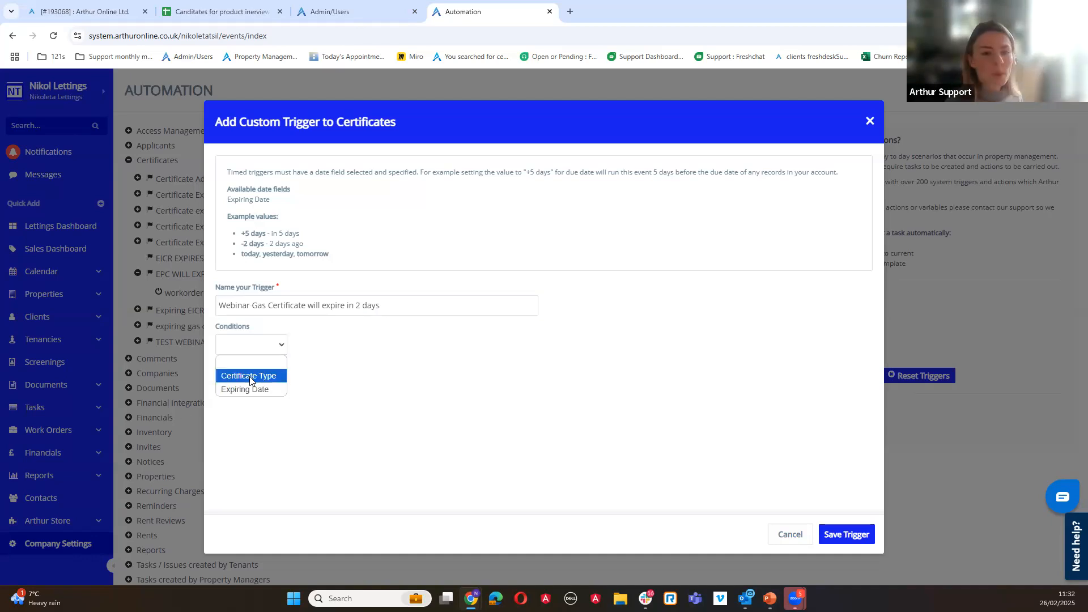
click(249, 376)
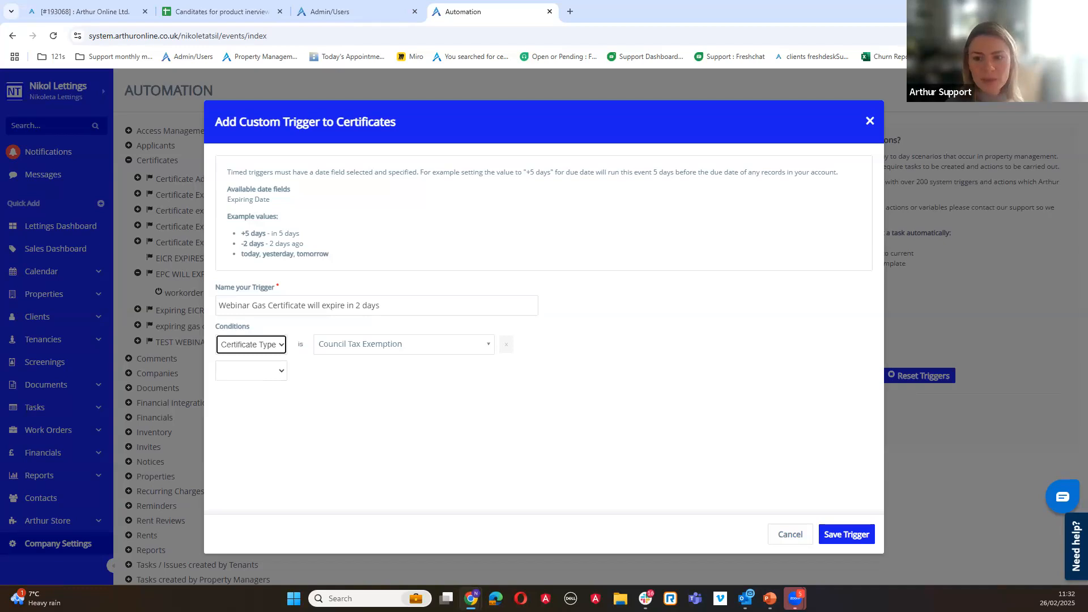
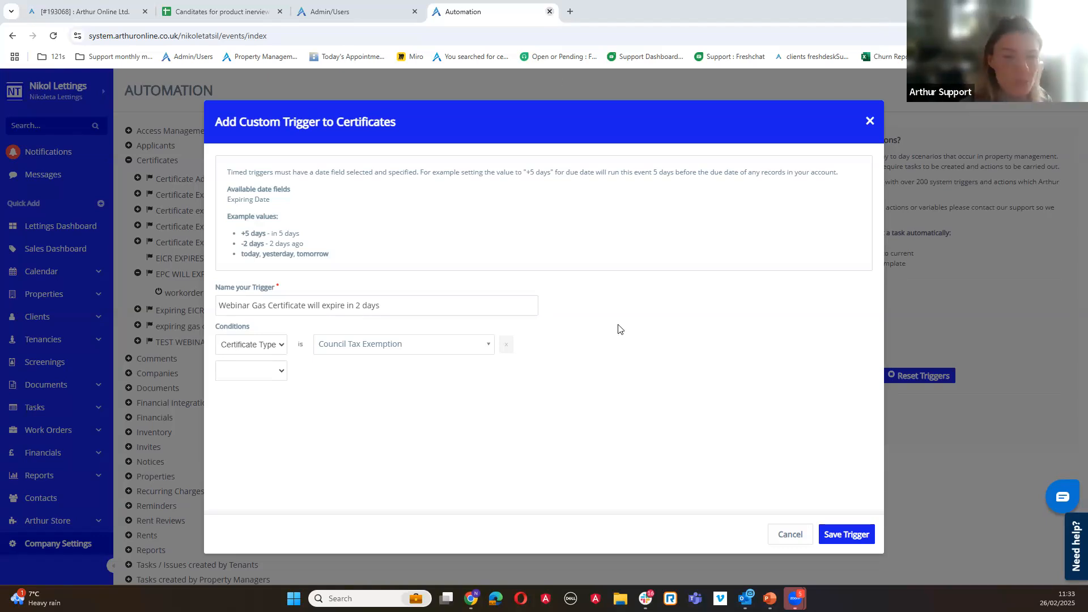
Set the trigger's Certificate Type condition to Gas Safety.
click(370, 351)
text(gas)
click(351, 387)
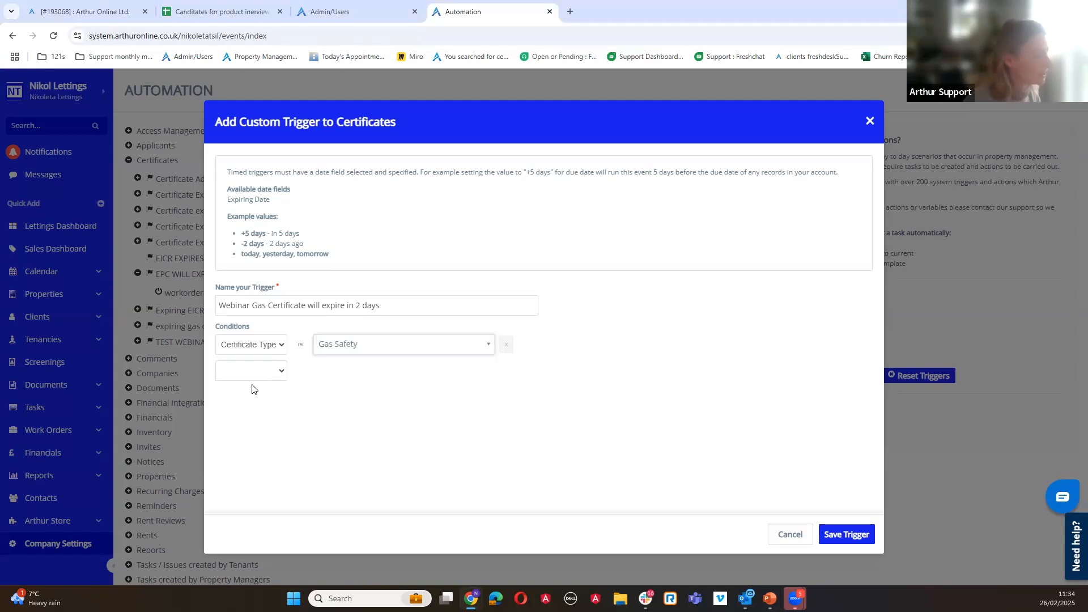
Add an Expiring Date is '+2 days' condition and save the trigger.
click(251, 372)
click(246, 402)
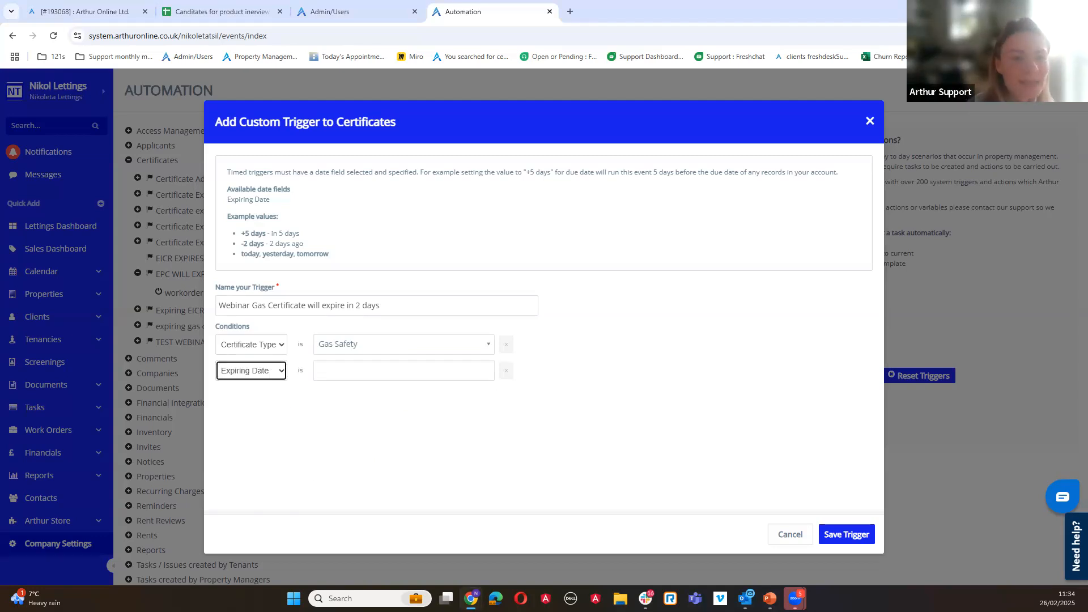
click(347, 373)
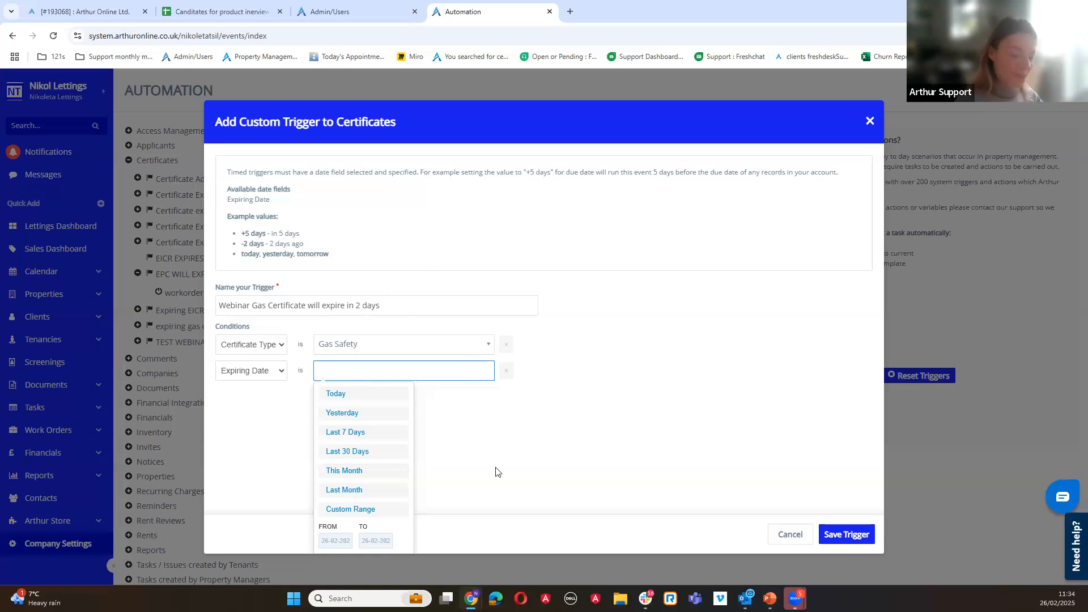
text(+2 days)
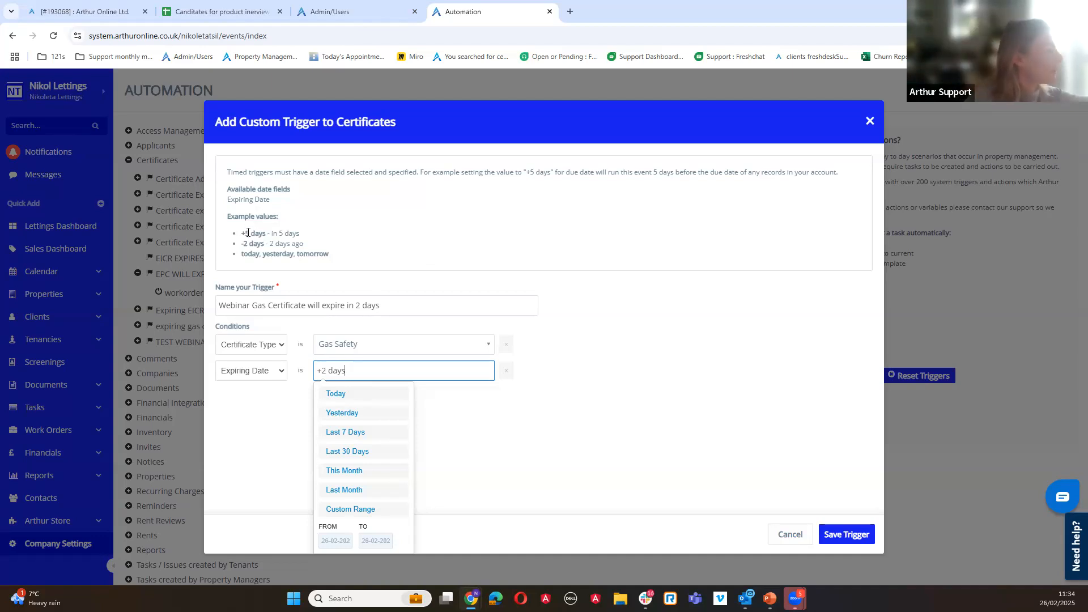
click(506, 463)
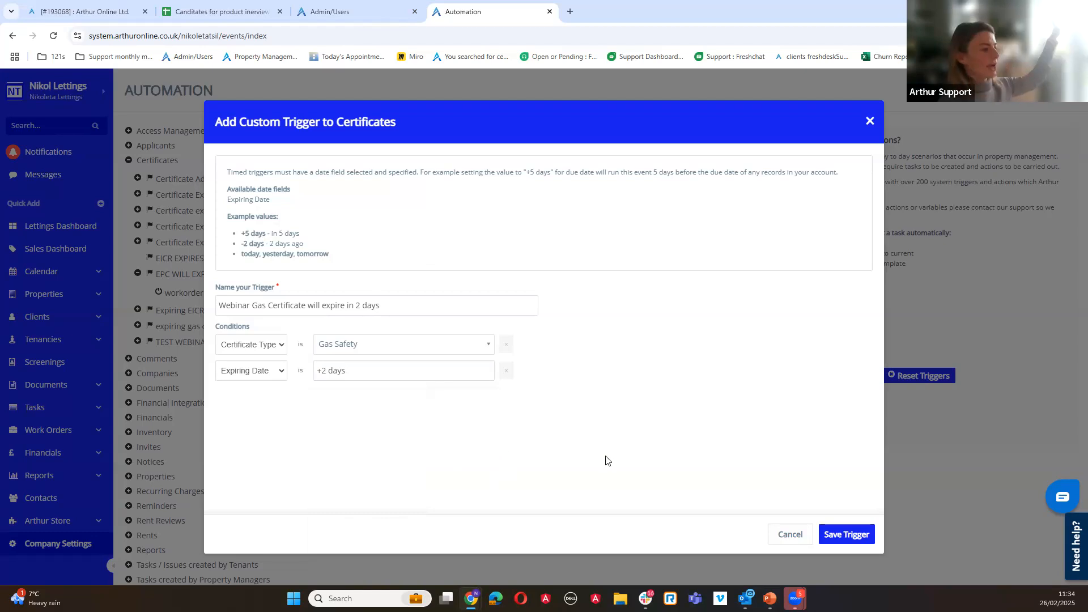
click(848, 536)
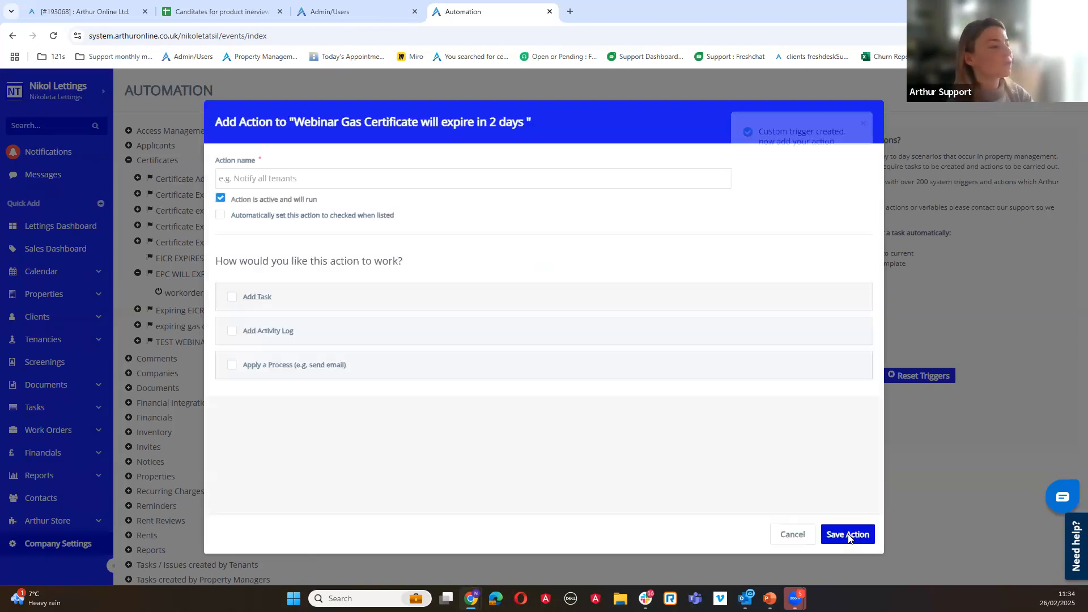
Make the action auto-checked and name it 'Workorder to get raised - expiring certificate in 2 days'.
click(305, 228)
click(322, 201)
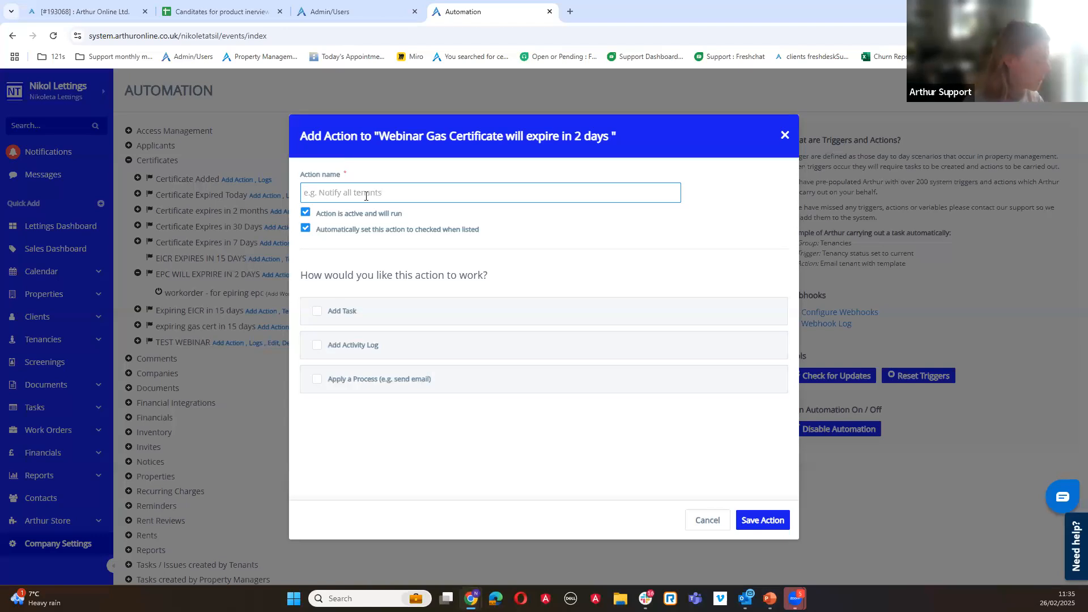
text(W)
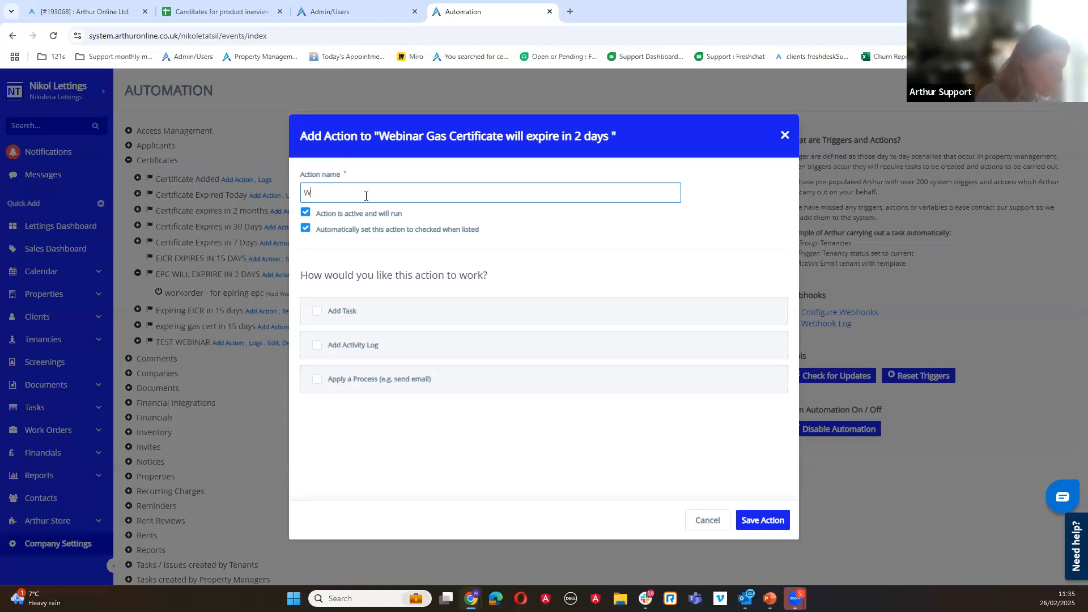
text(ORKORDR)
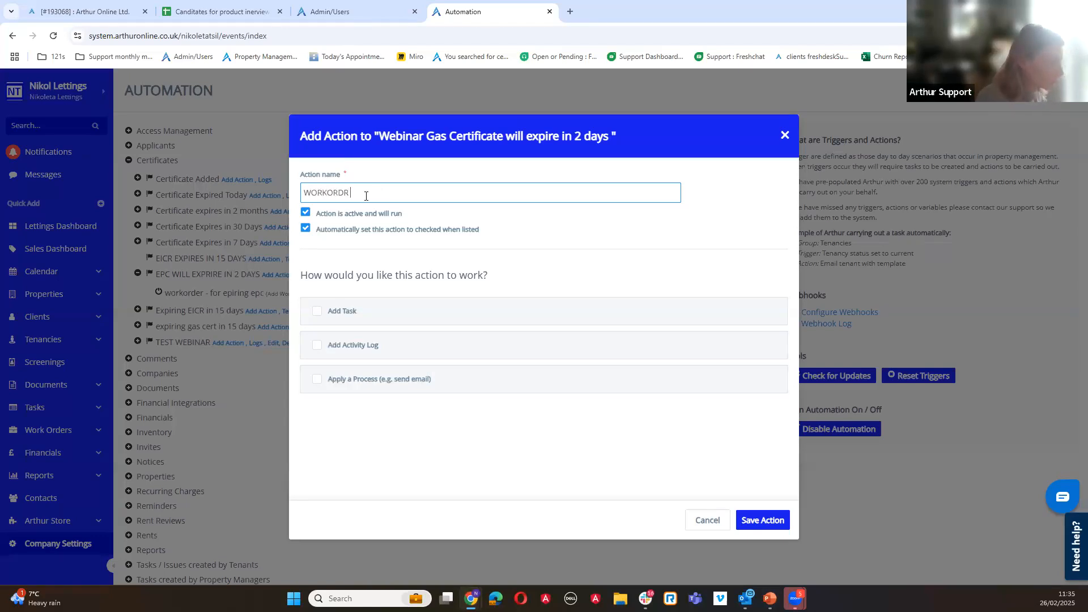
key(BackSpace)
key(BackSpace)
key(BackSpace)
key(BackSpace)
key(BackSpace)
key(BackSpace)
key(BackSpace)
text(ork)
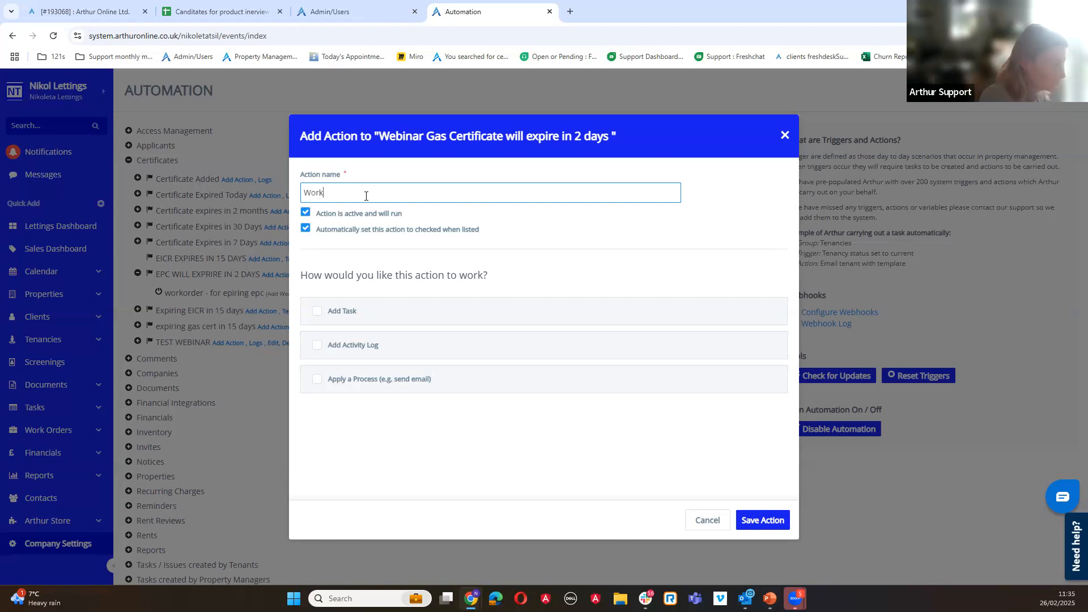
text(order to get raised -)
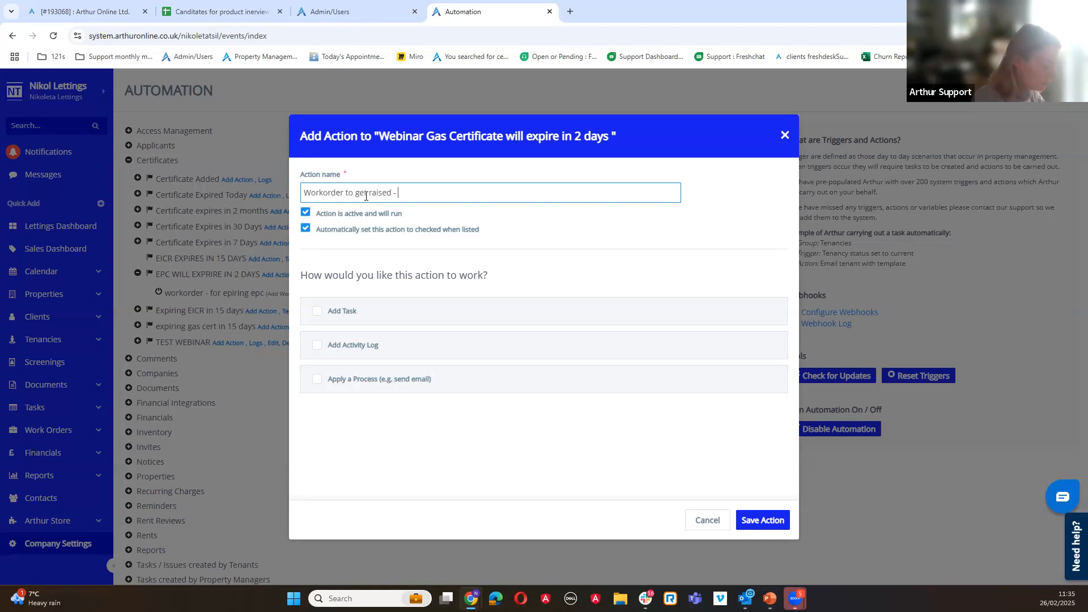
text( exri)
key(BackSpace)
key(BackSpace)
text(piting certifi)
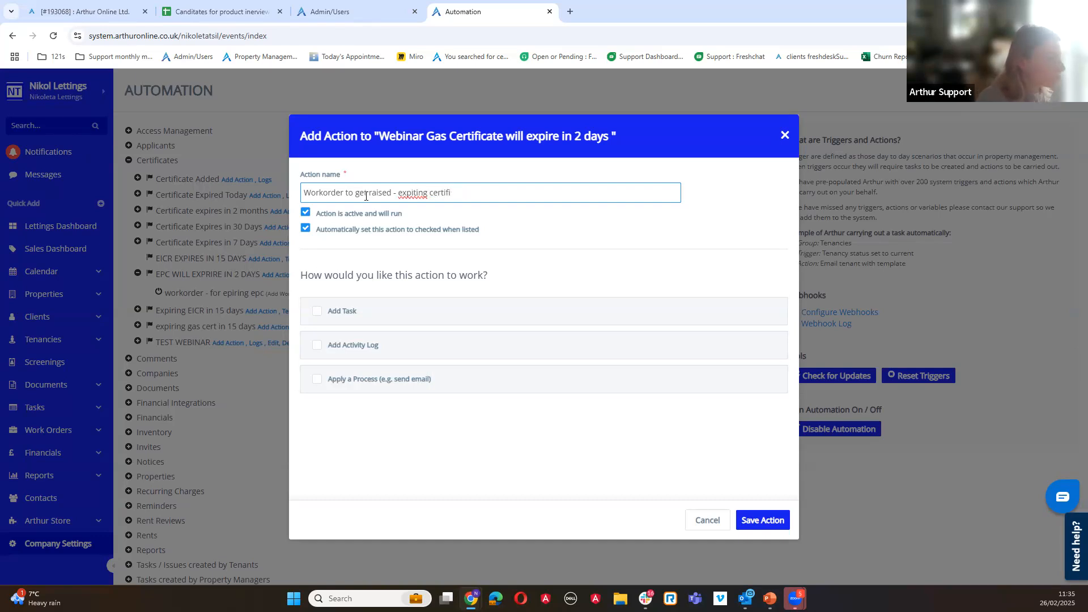
text(cate )
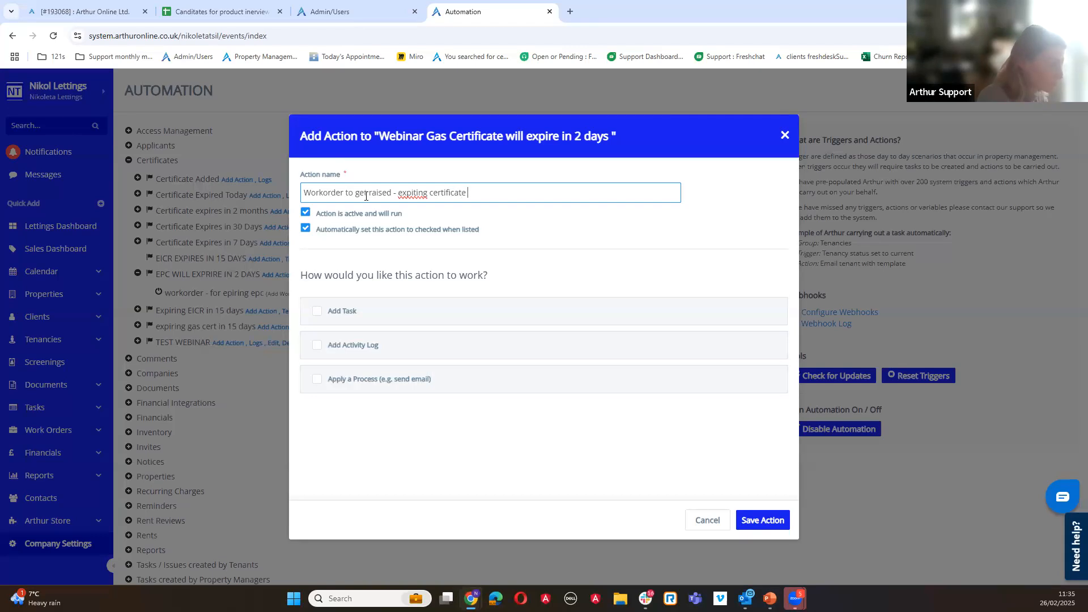
text(in 2 days)
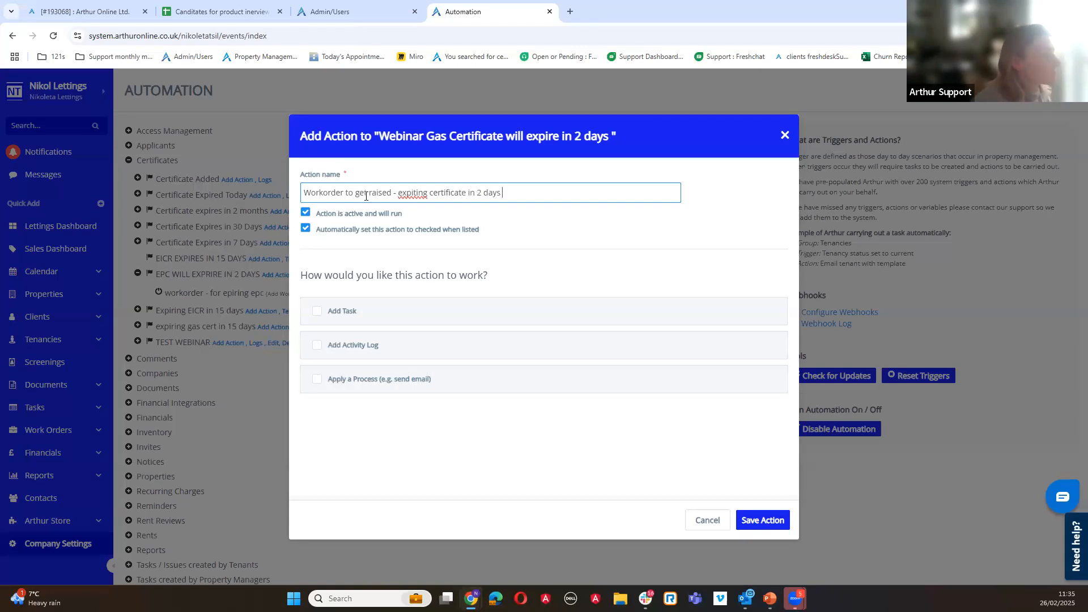
right_click(411, 200)
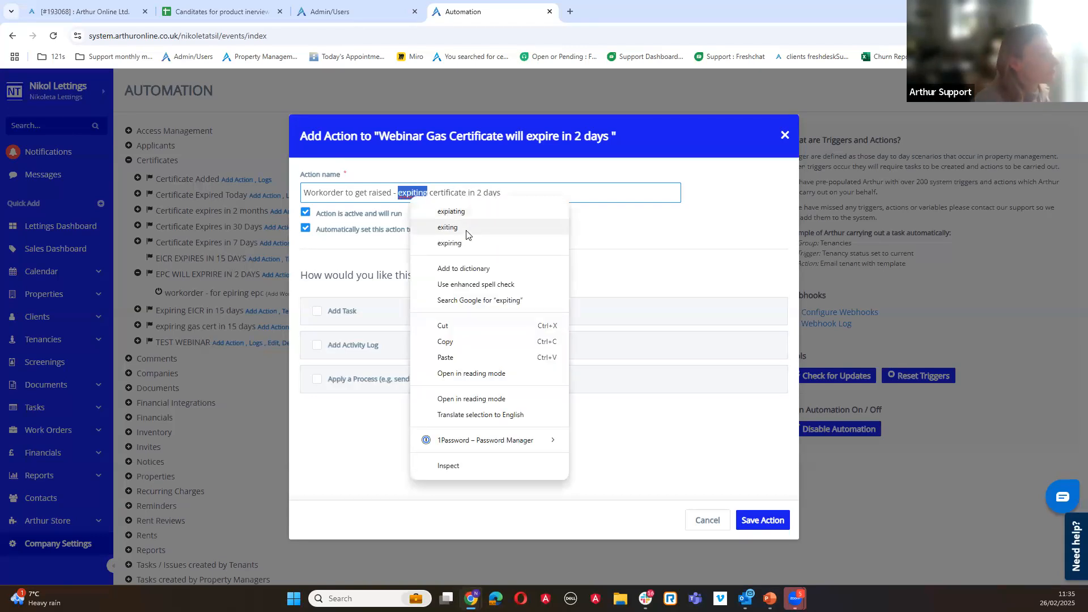
click(459, 242)
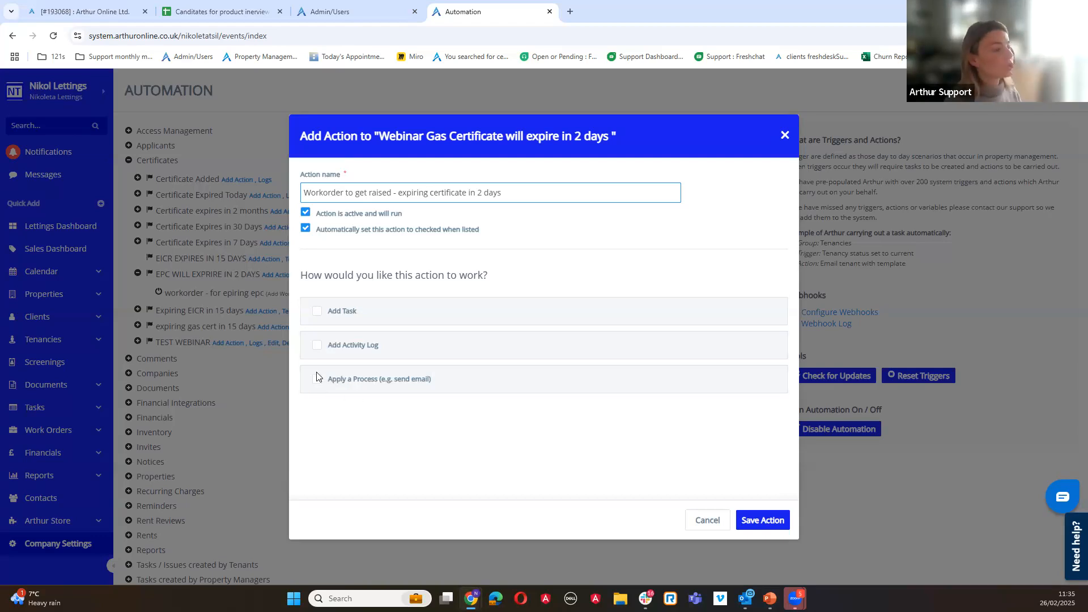
Make the action apply a process that raises a work order.
click(317, 381)
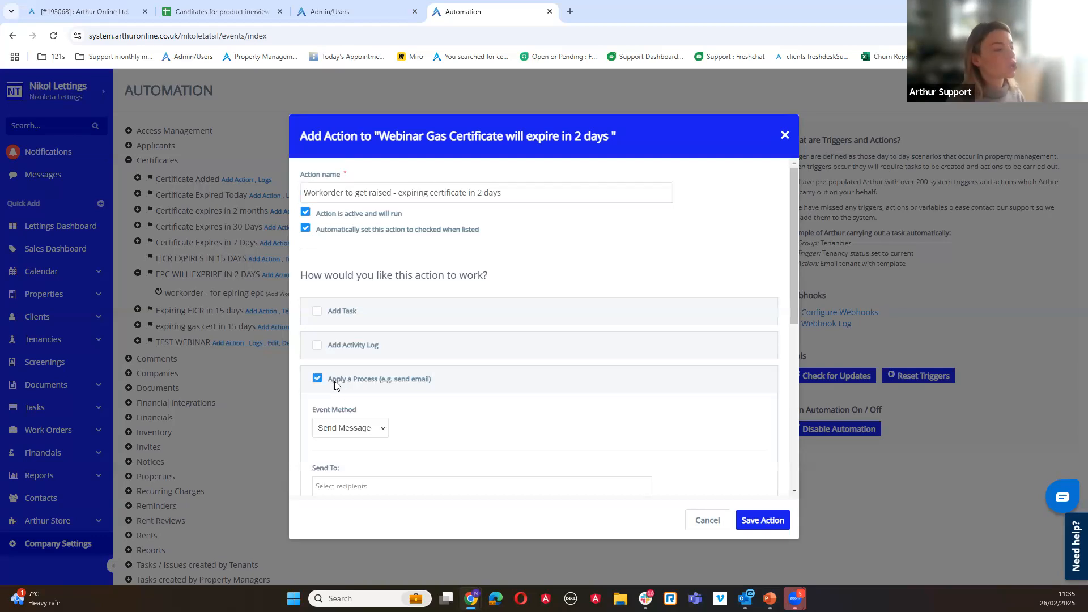
scroll(397, 318, down, 3)
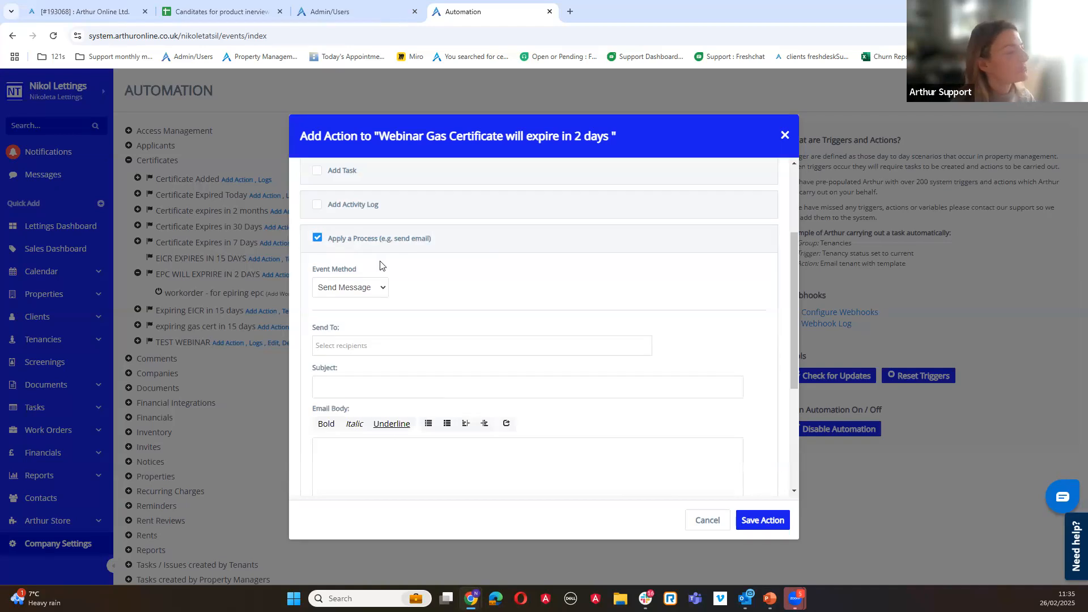
click(374, 262)
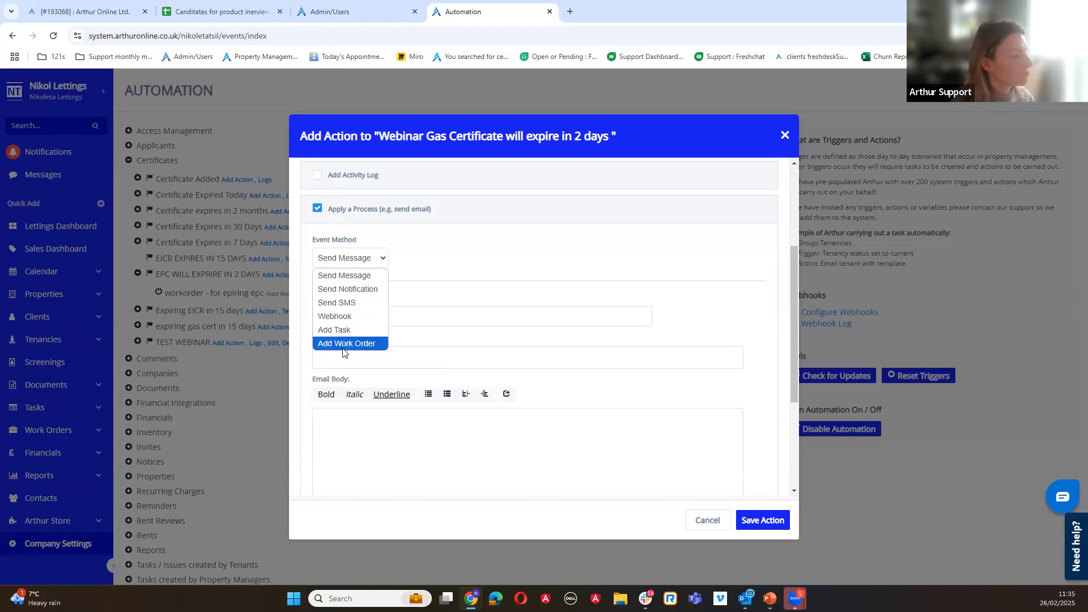
click(347, 343)
Title the work order 'Renew Gas Certificate' with Plumber as its service.
click(400, 316)
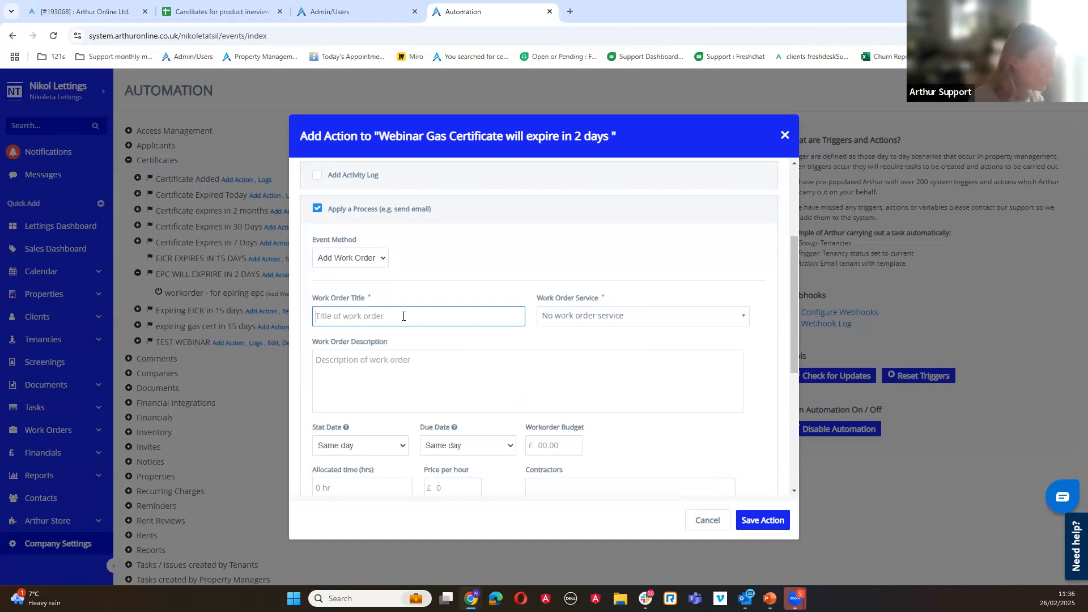
text(Renew )
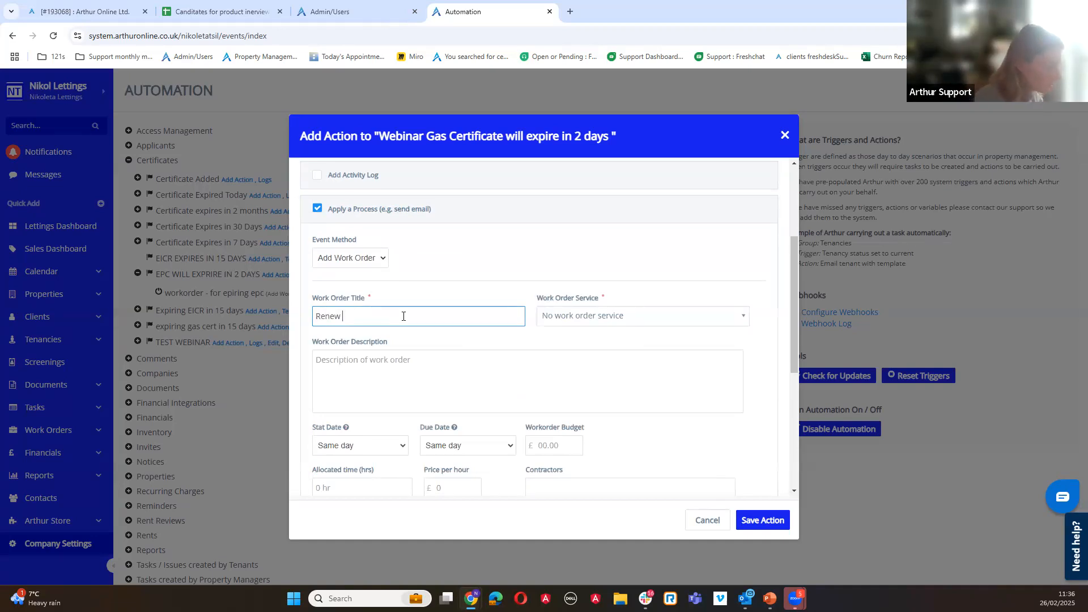
text(Gas Certificate)
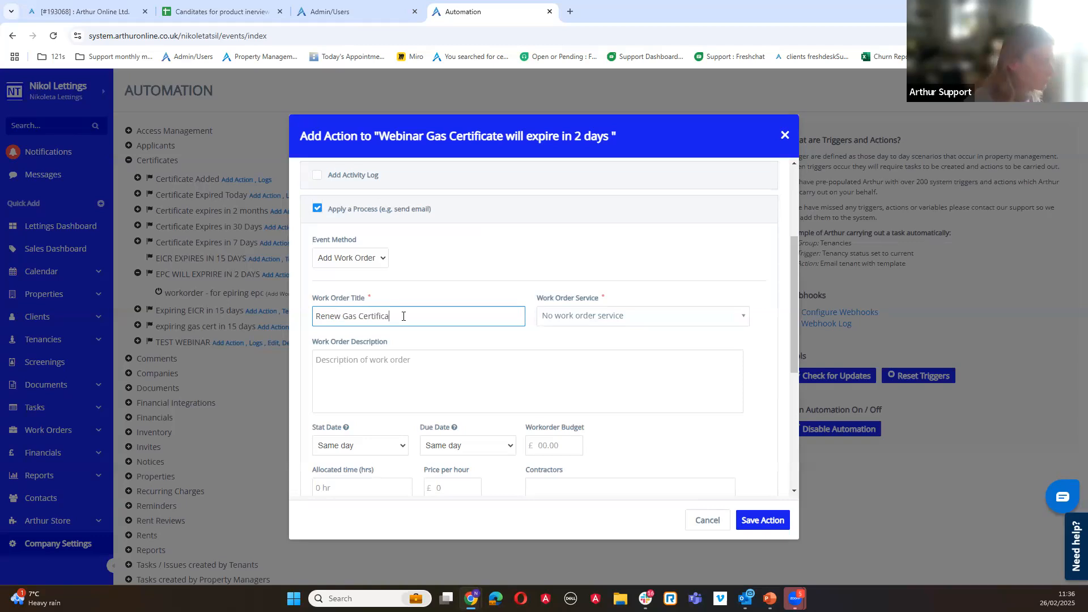
click(568, 321)
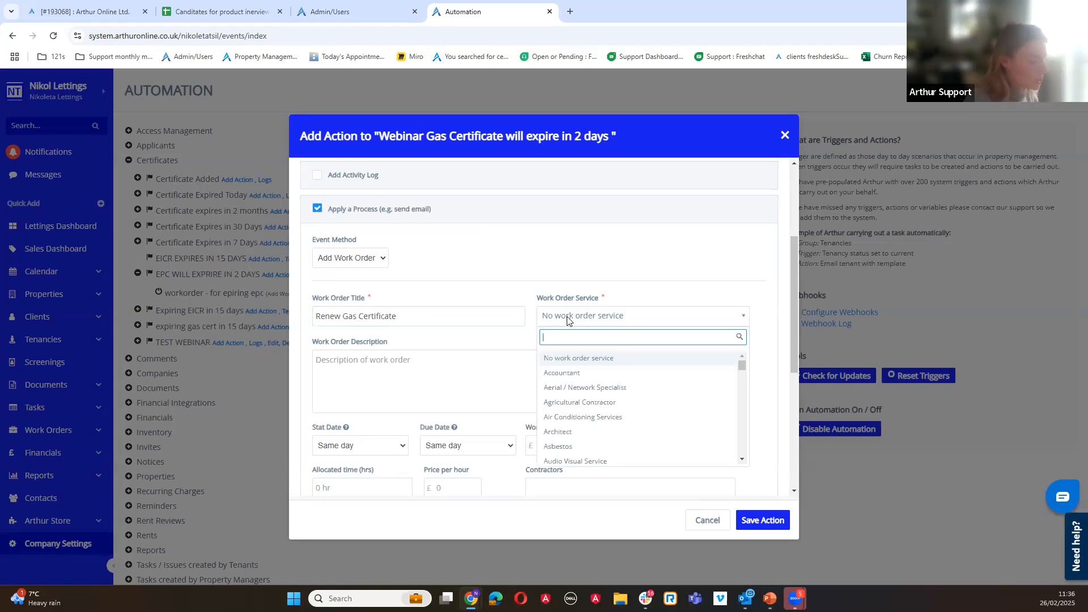
text(plu)
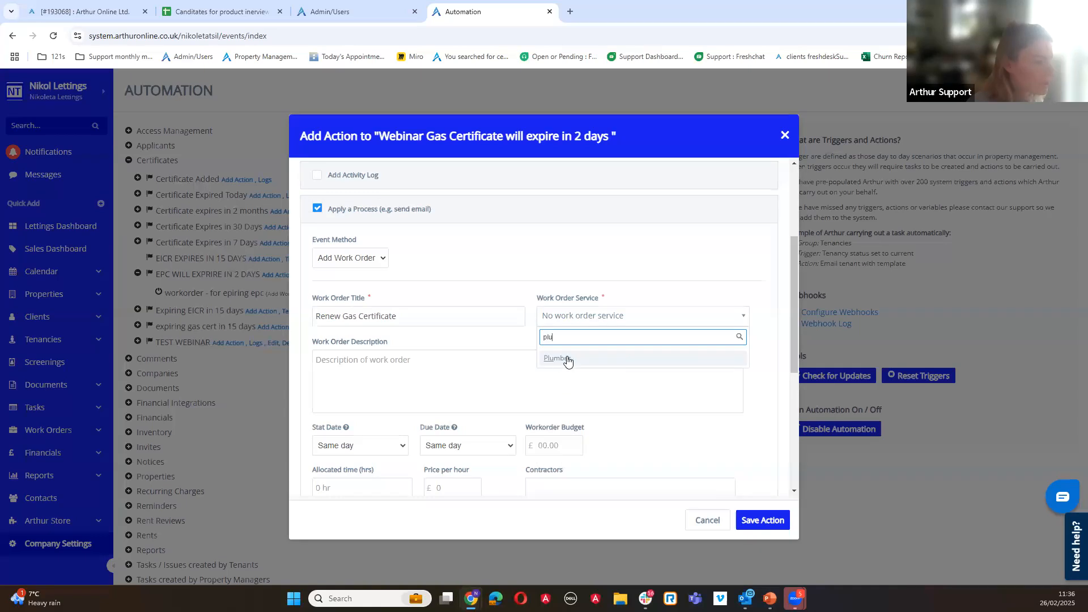
click(562, 358)
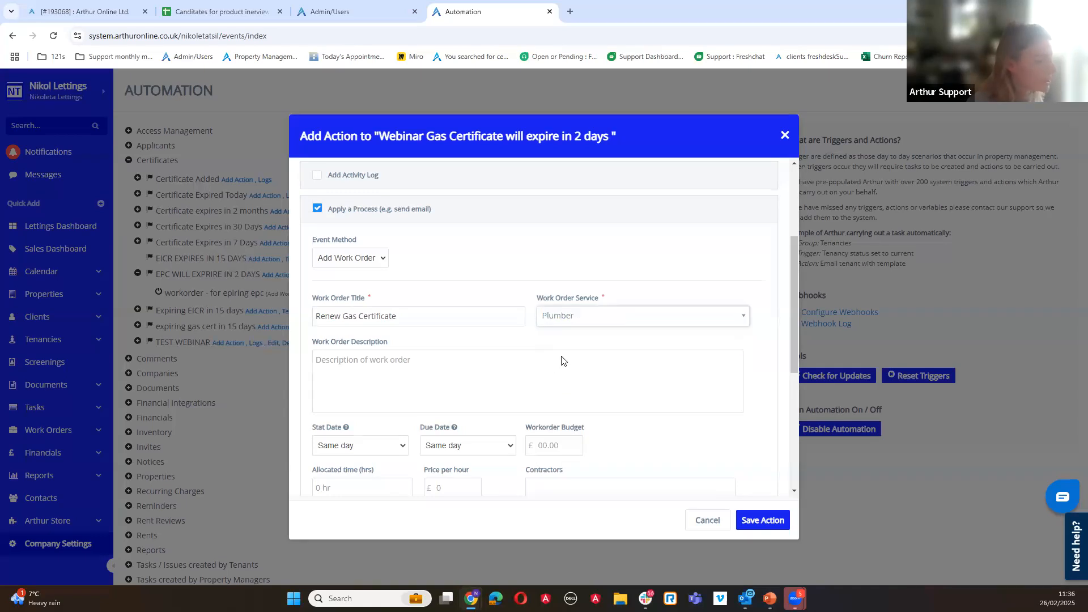
Type the description 'please renew the gas certificate and upload it in a', fixing typos.
click(359, 363)
text(ple)
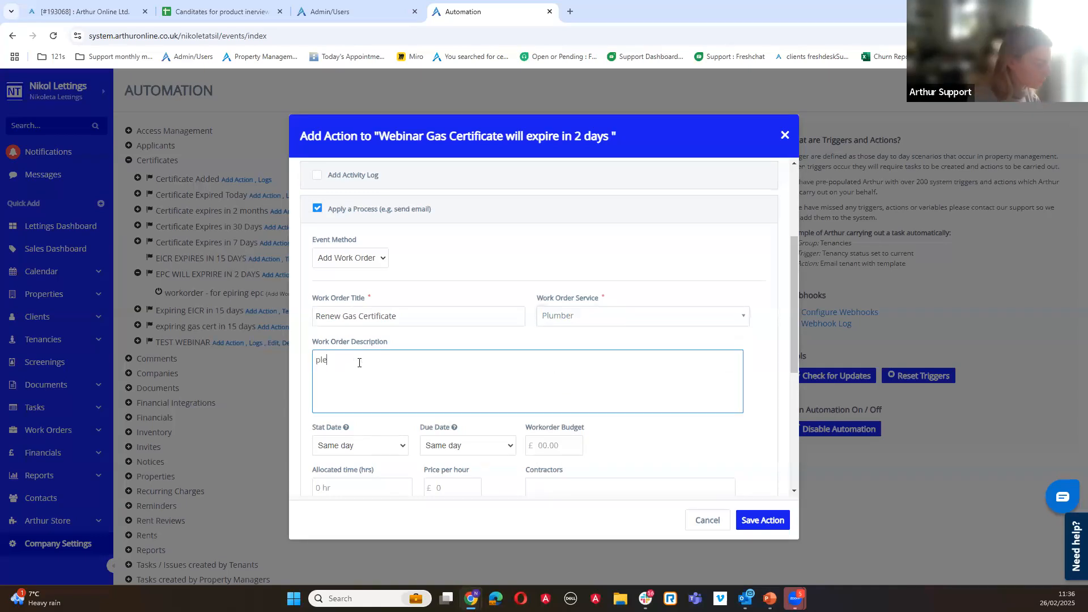
text(ase re)
text(new )
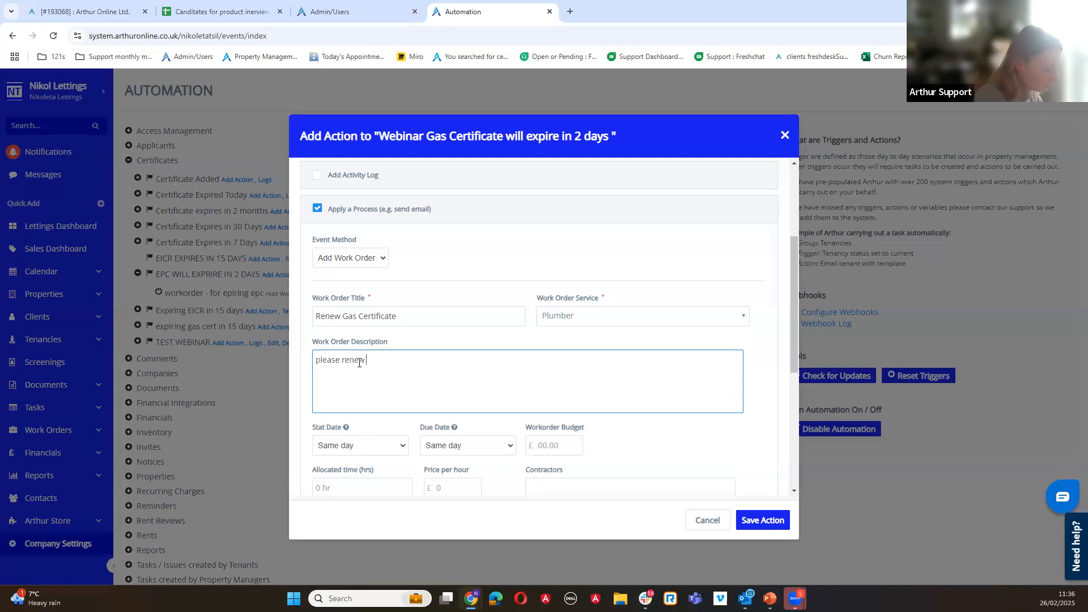
text(the gas certificate anb)
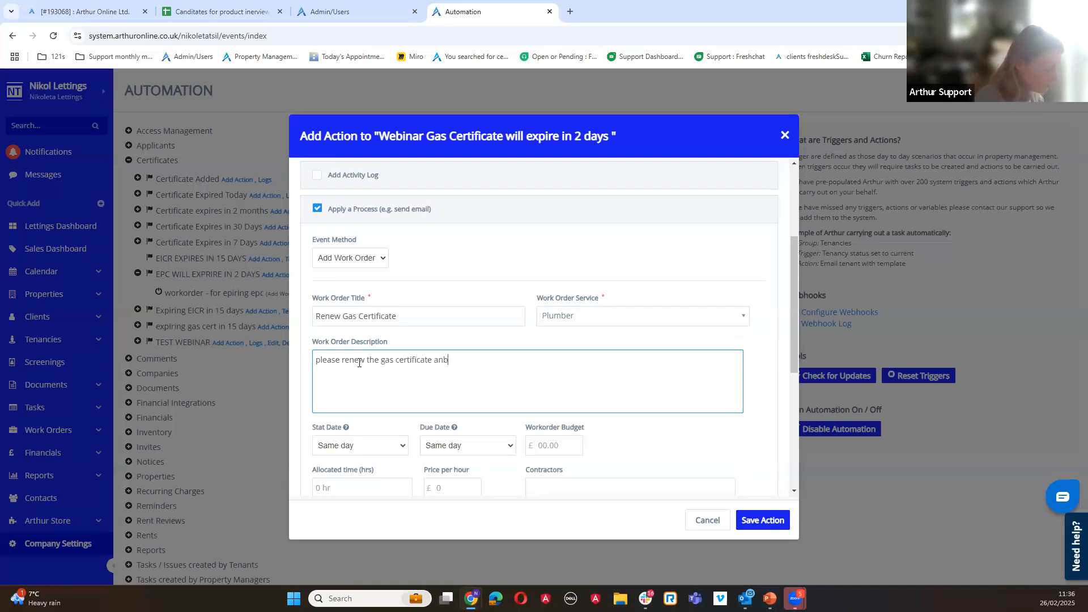
key(BackSpace)
text(d uoload it o)
key(BackSpace)
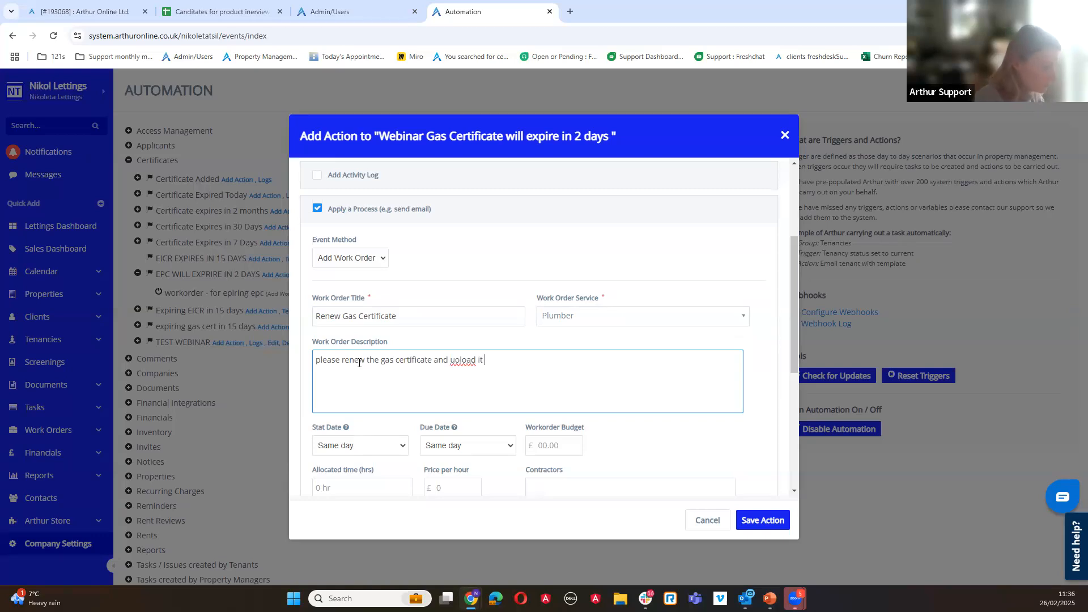
key(BackSpace)
key(BackSpace)
key(BackSpace)
key(BackSpace)
key(BackSpace)
key(BackSpace)
key(BackSpace)
key(BackSpace)
key(BackSpace)
text(plod)
key(ctrl+BackSpace)
text(upload it in arthur)
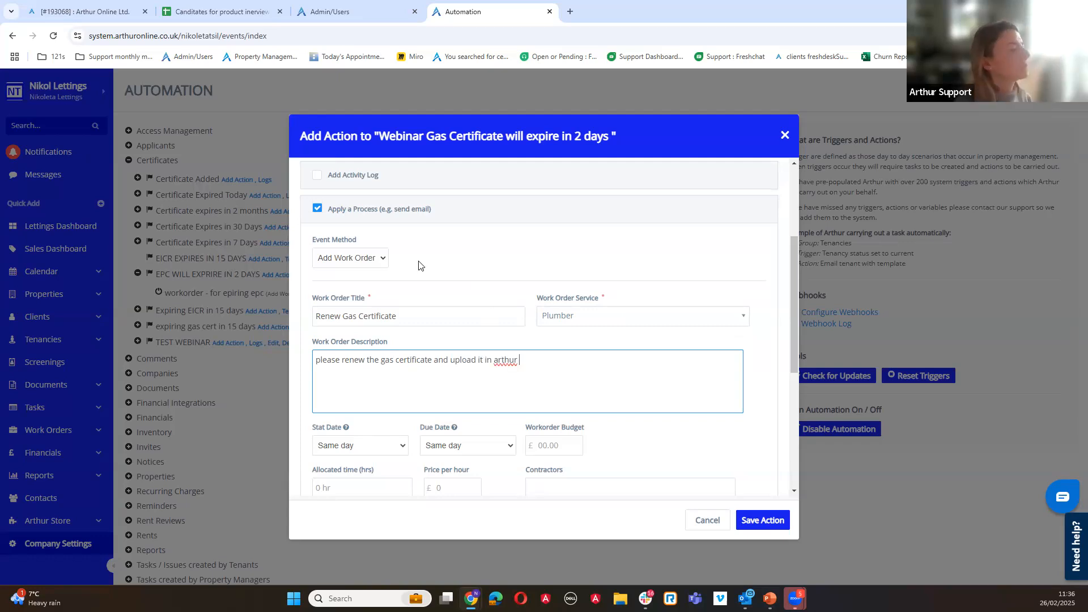
Keep the work order's start date as Same day and set Due Date to +2 days.
scroll(402, 221, down, 4)
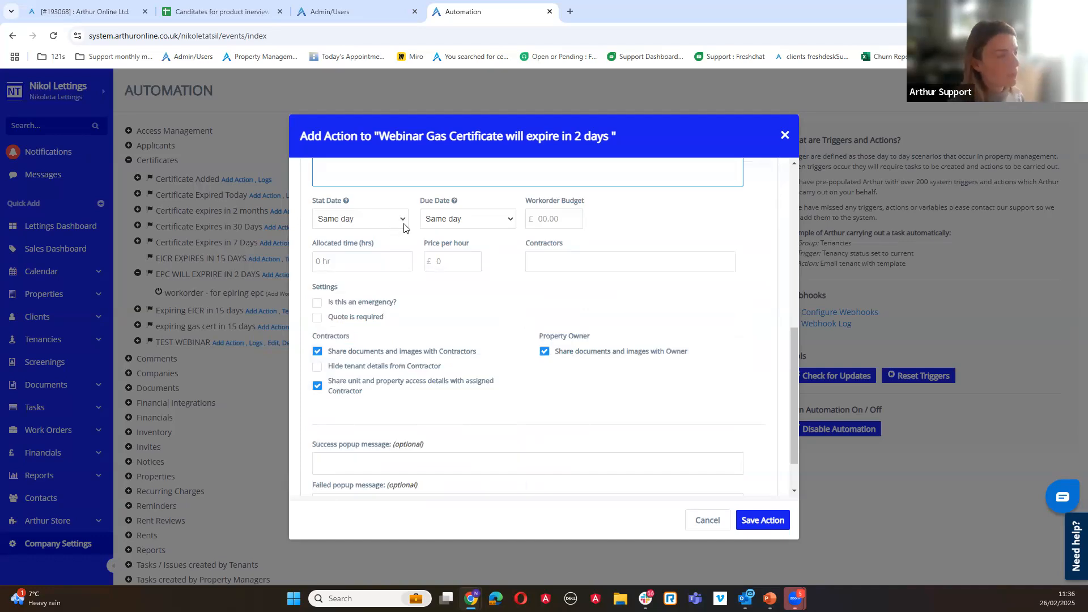
click(403, 223)
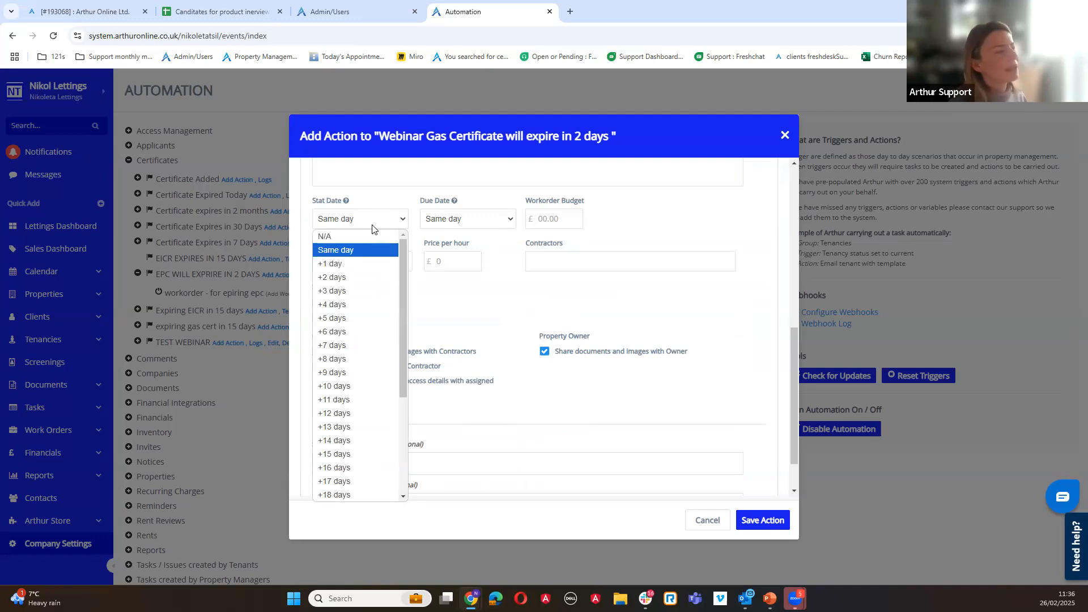
click(389, 218)
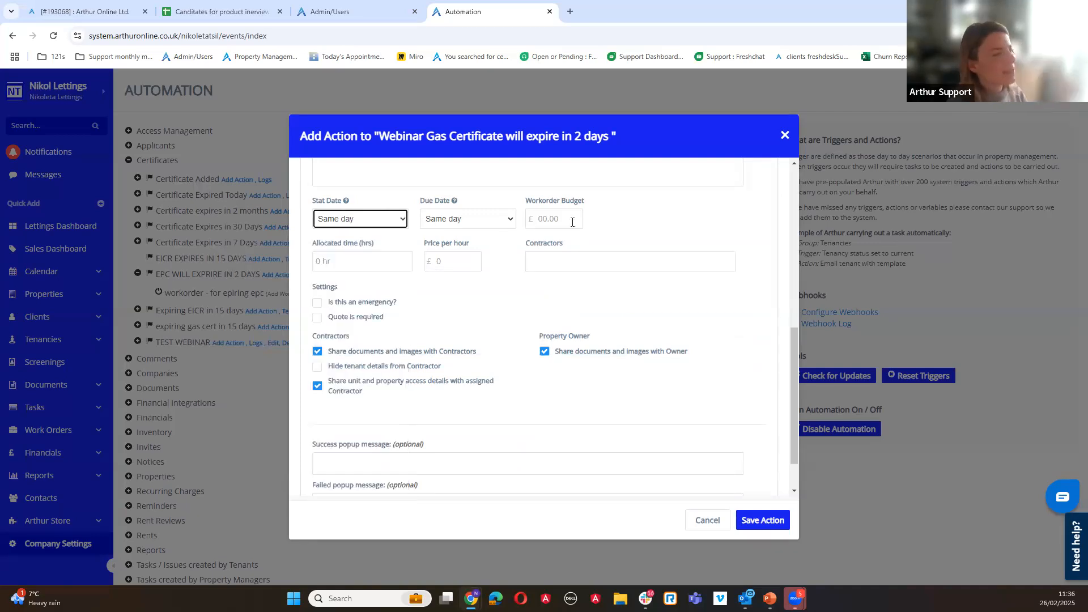
click(504, 221)
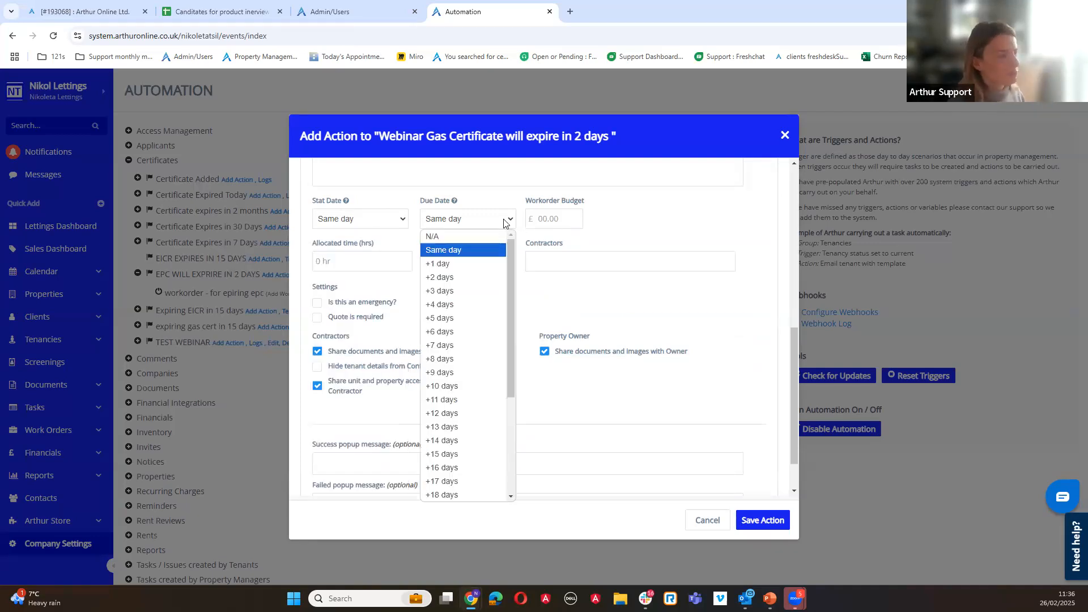
click(458, 284)
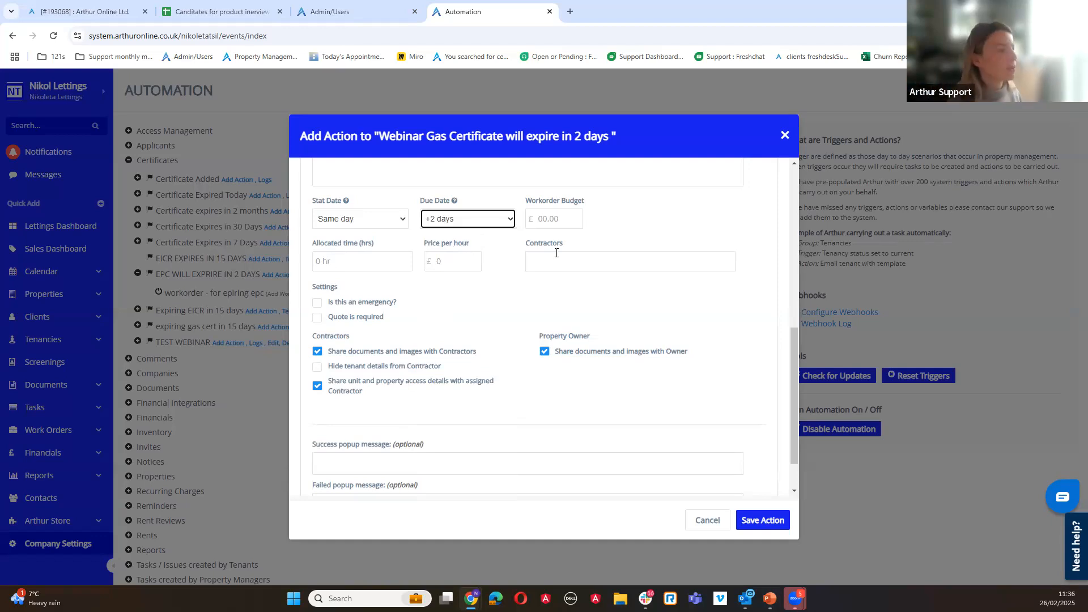
Assign the matching contractor to the work order and save the action.
click(545, 266)
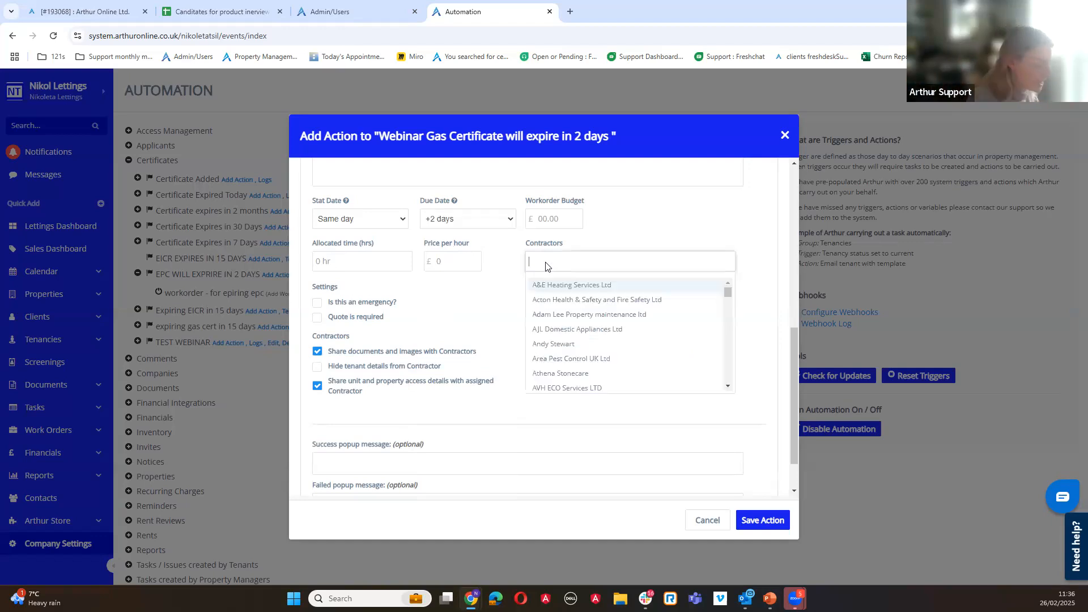
text(en)
key(BackSpace)
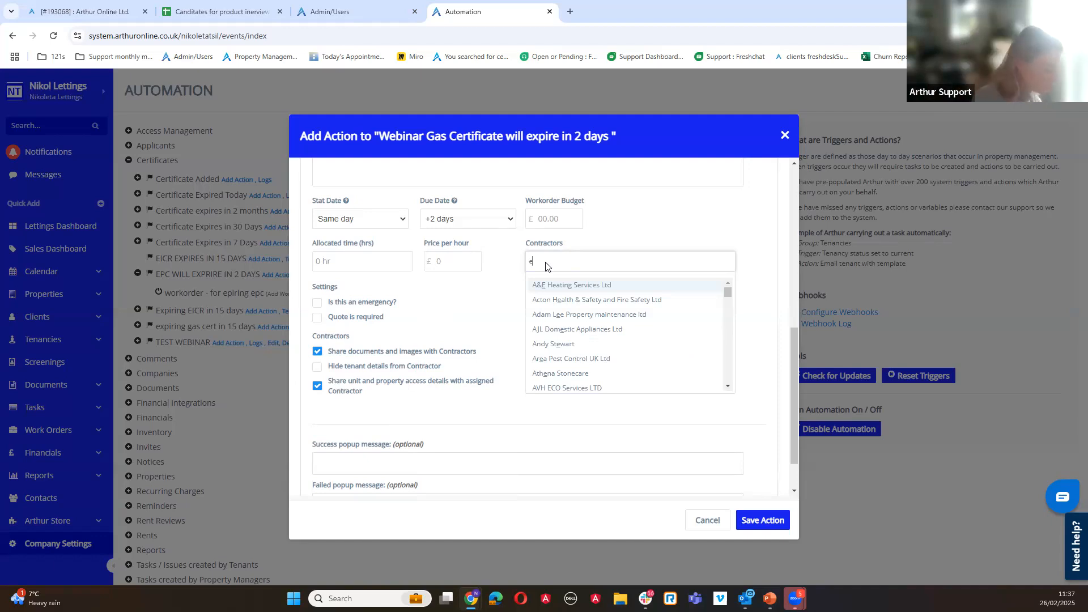
text(b)
click(543, 286)
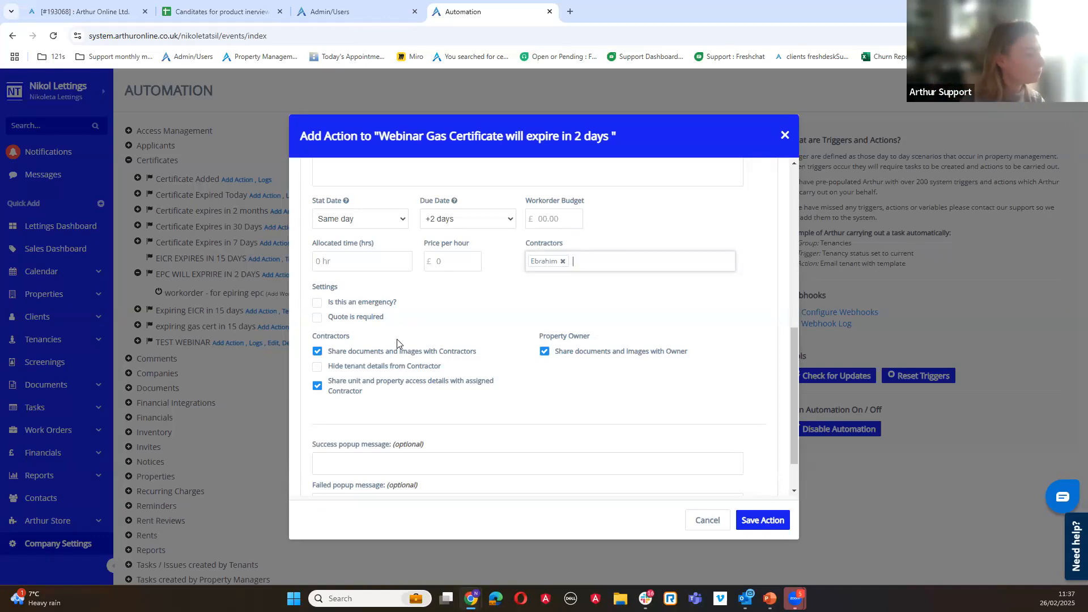
scroll(473, 403, down, 1)
click(755, 532)
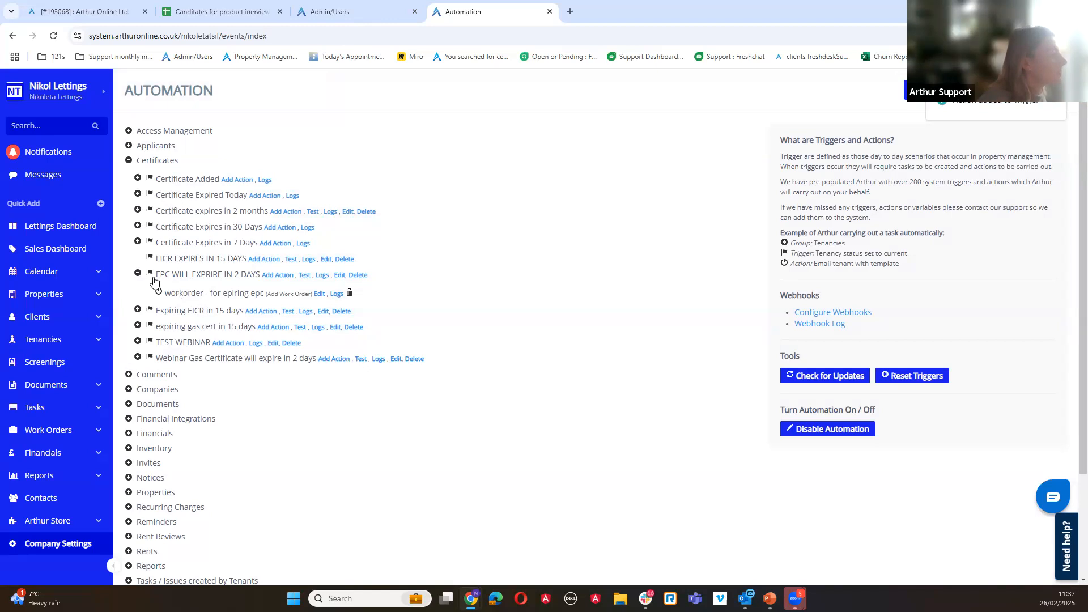
Expand the Webinar Gas Certificate trigger and review the EPC and Webinar trigger settings unchanged.
click(158, 361)
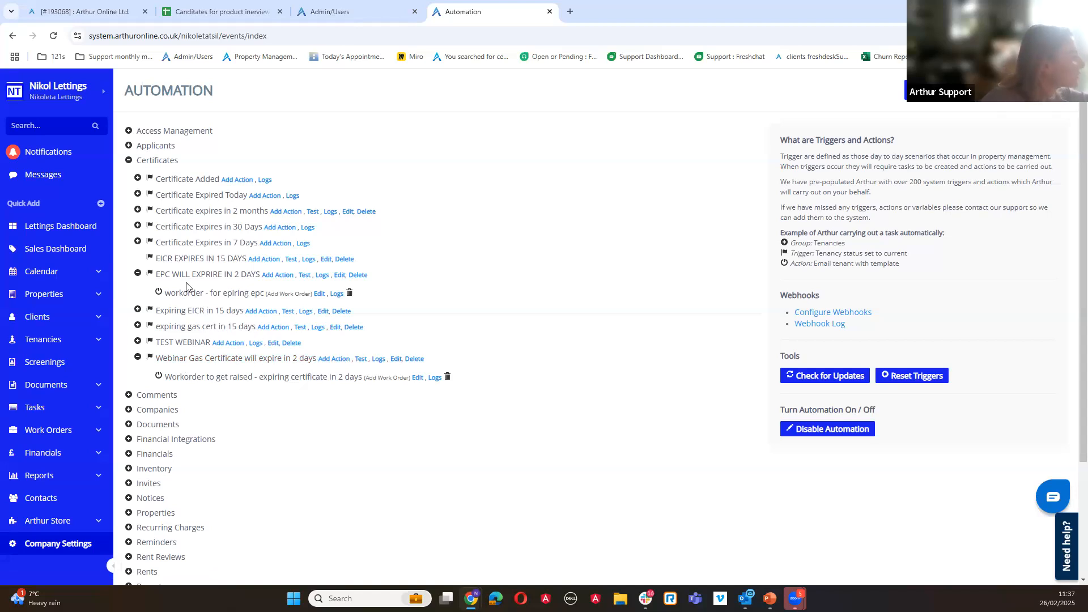
click(340, 276)
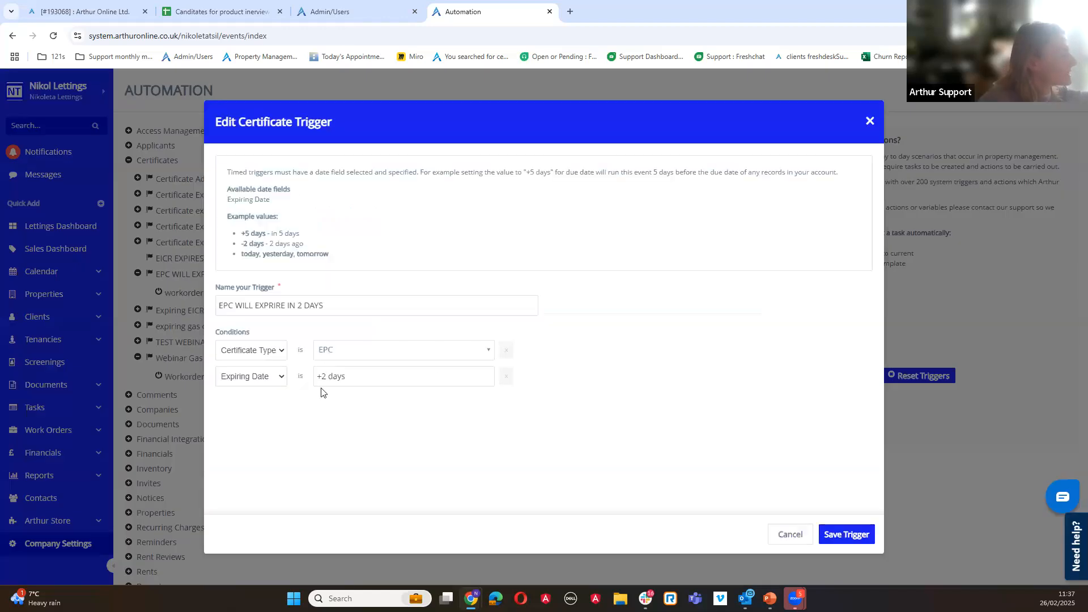
click(869, 121)
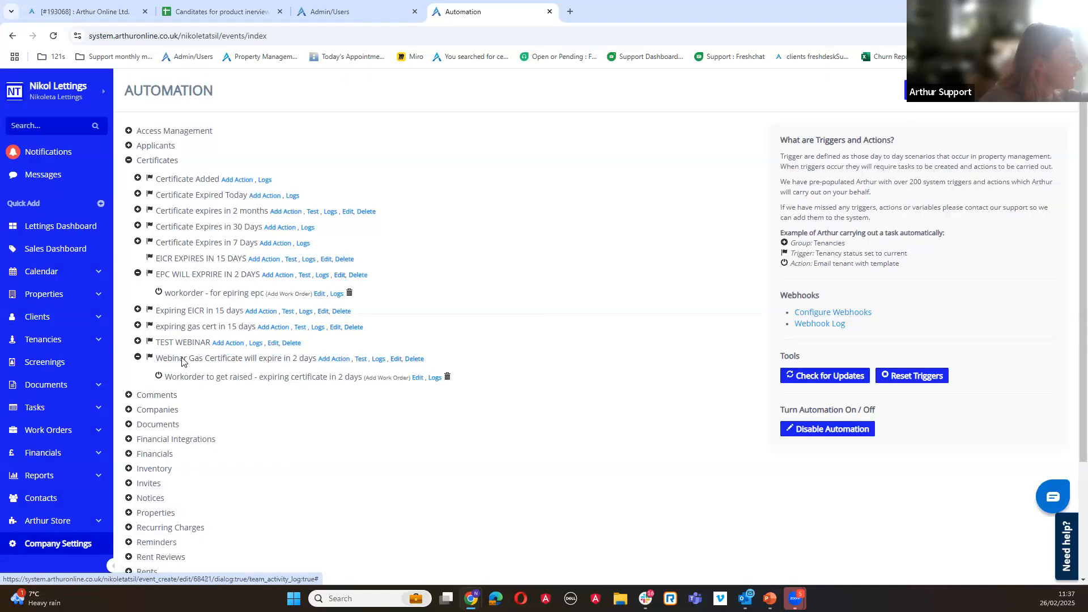
click(396, 363)
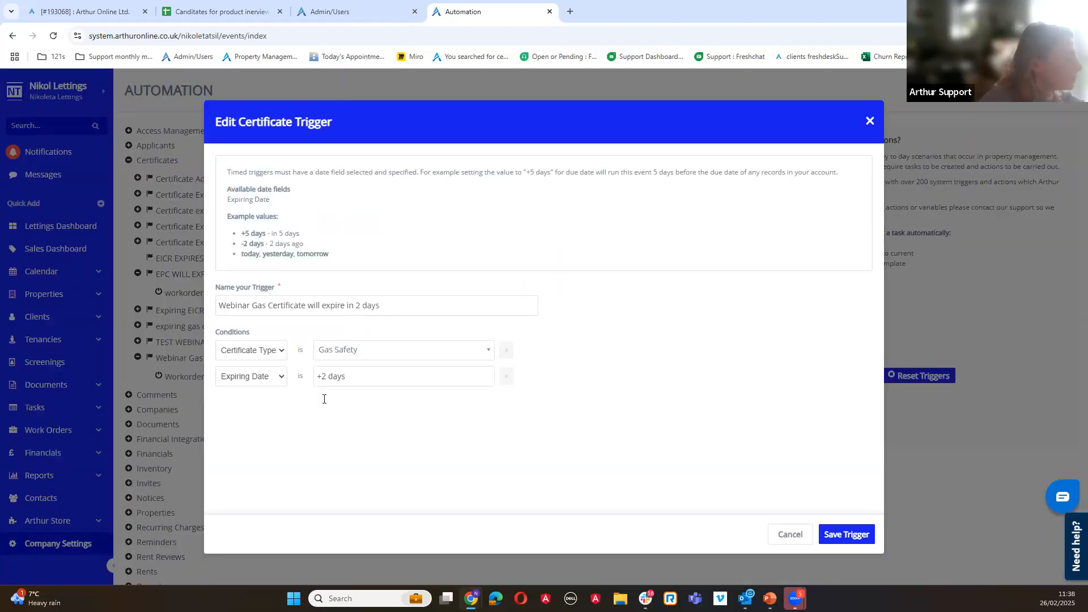
click(867, 121)
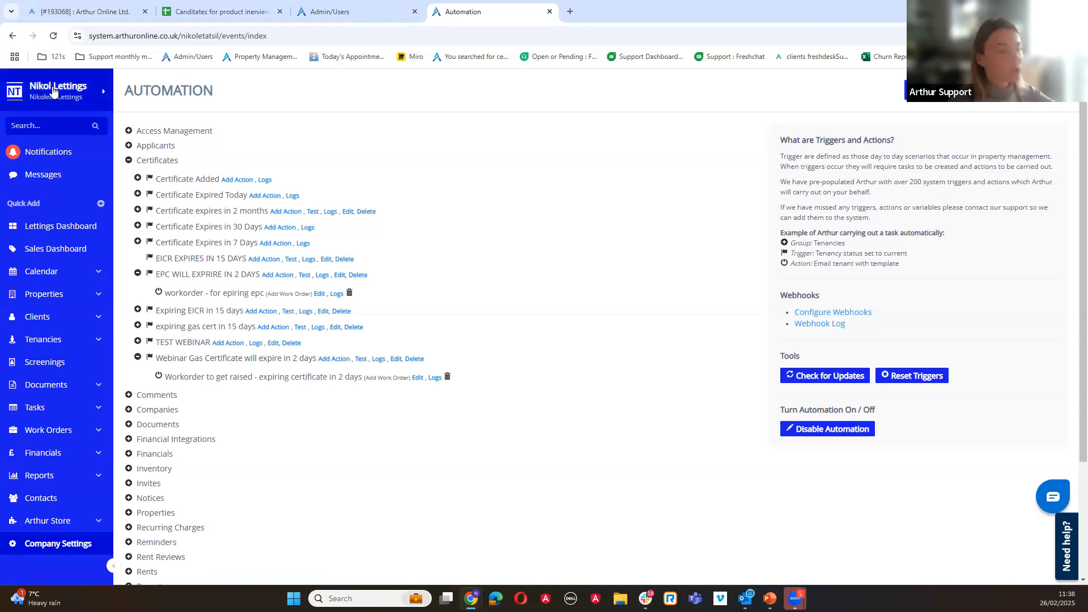
click(76, 84)
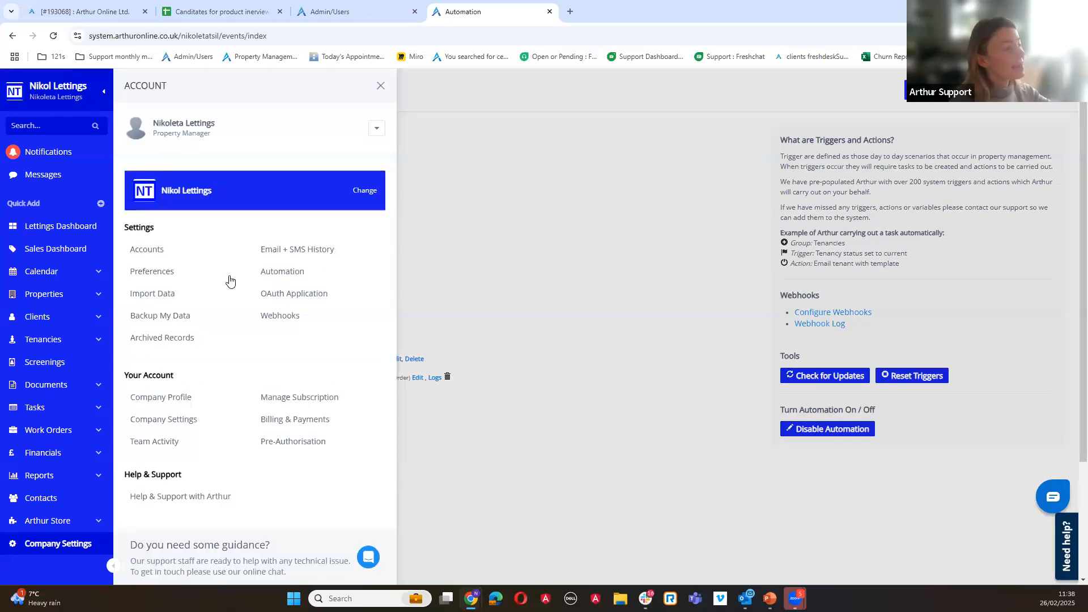
click(287, 275)
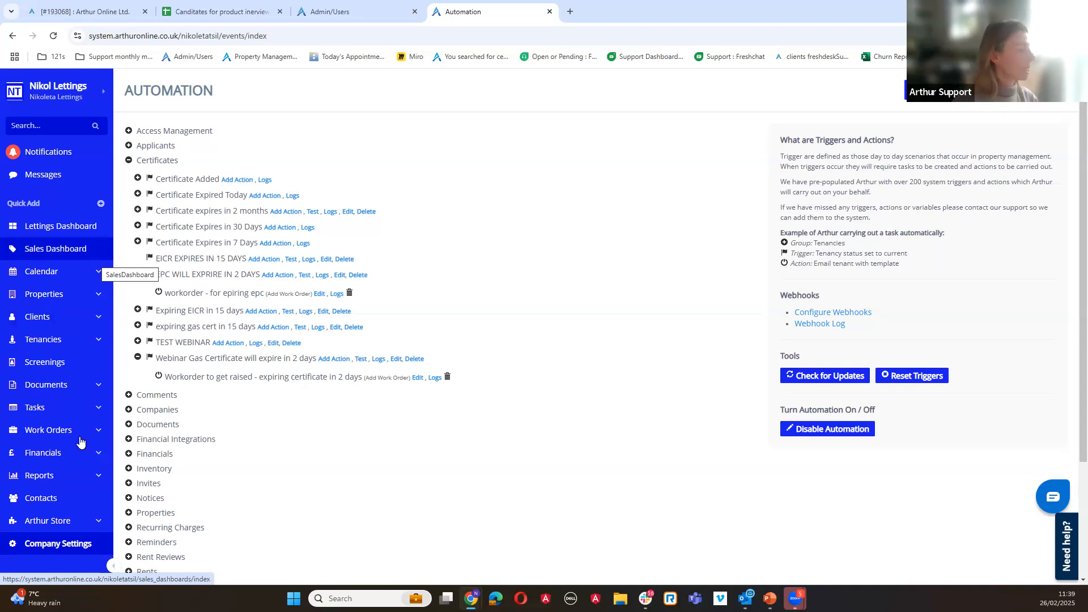
click(39, 390)
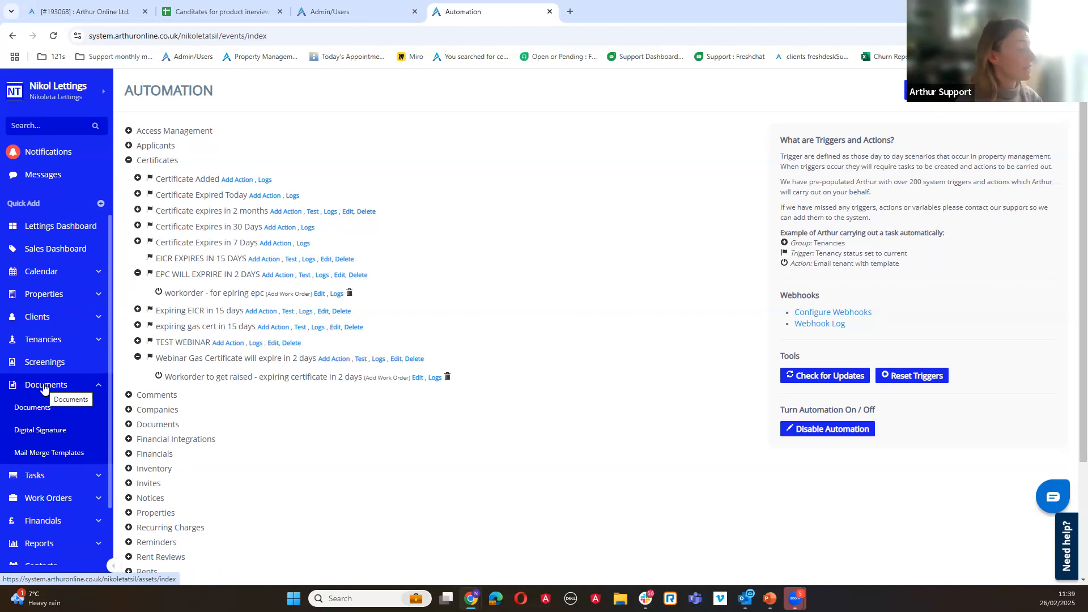
scroll(105, 349, down, 2)
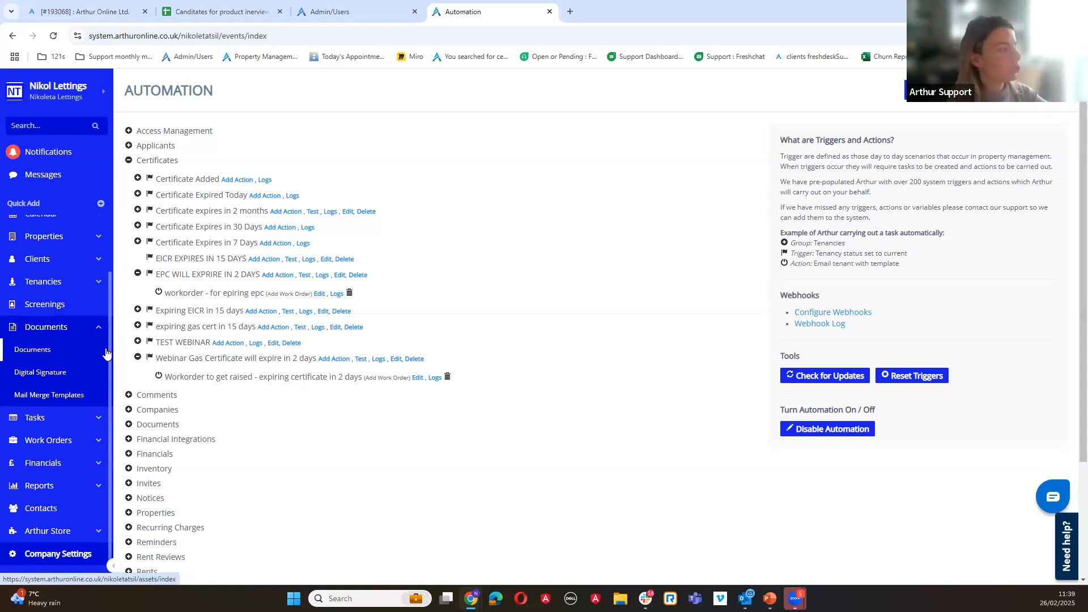
scroll(63, 306, up, 2)
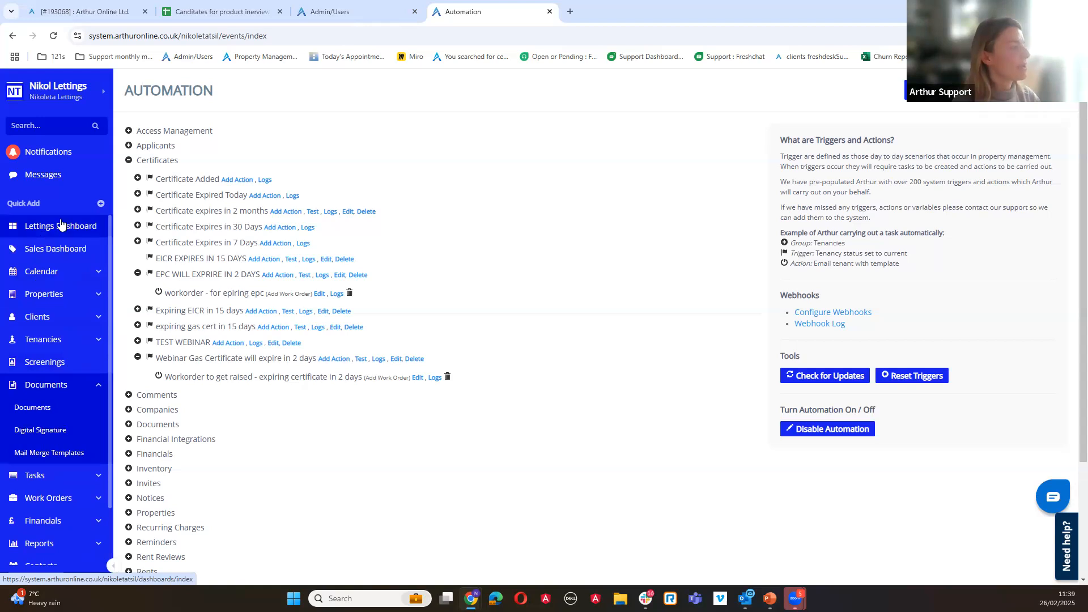
click(60, 225)
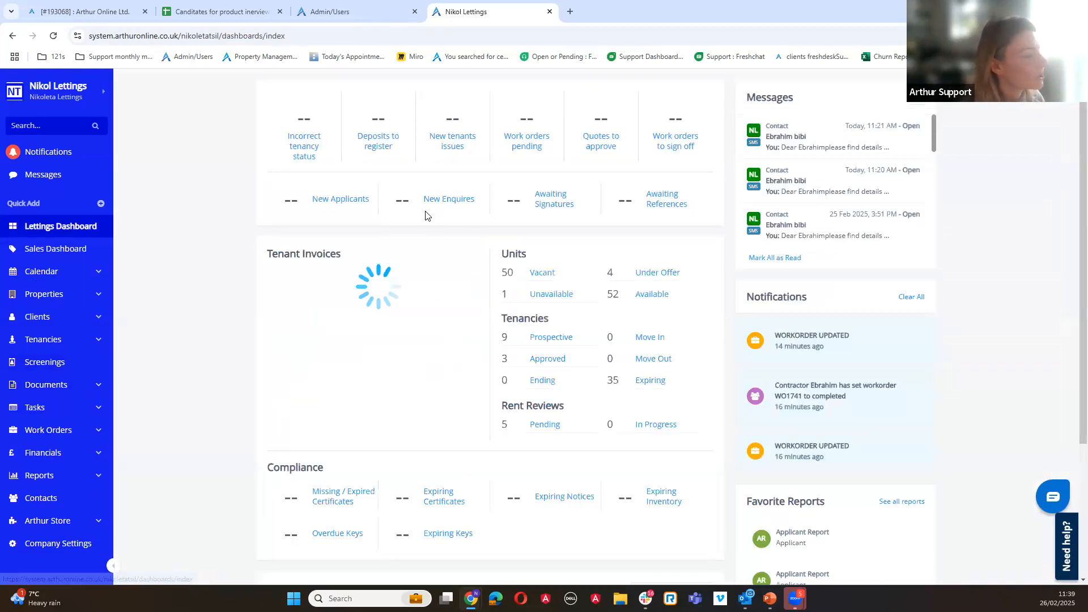
Open the Missing / Expired Certificates list from the dashboard's Compliance section.
scroll(323, 354, down, 2)
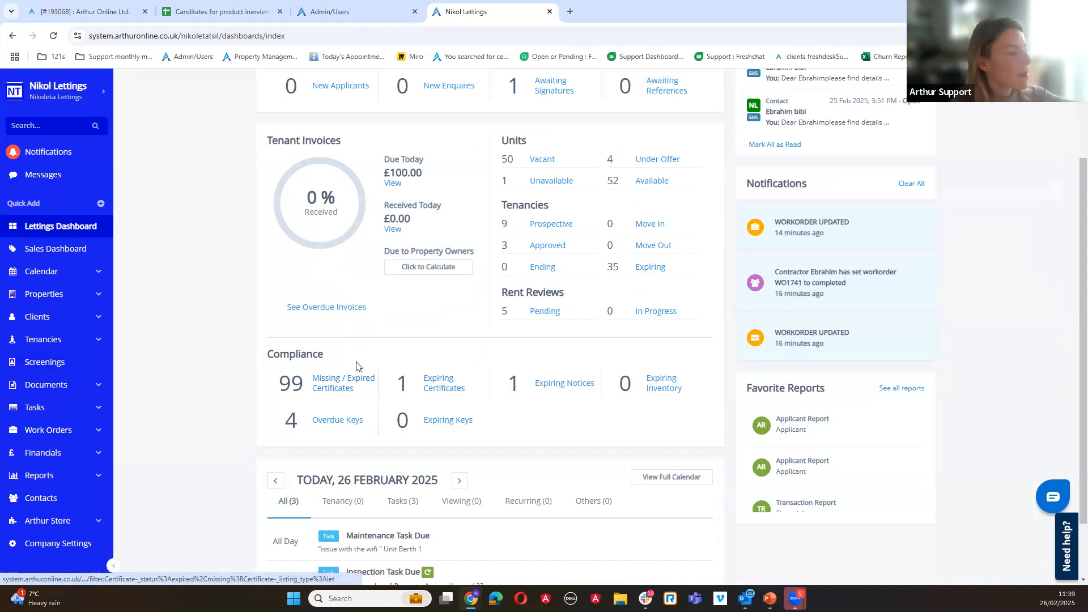
click(331, 389)
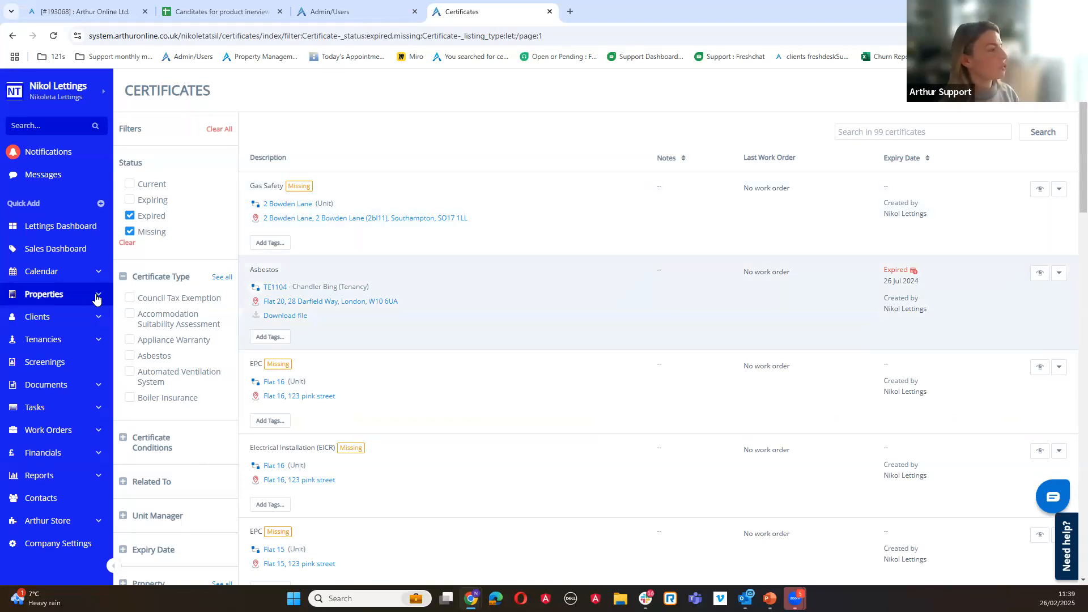
Open the Tasks page showing the 47 tenant-raised tasks.
click(96, 297)
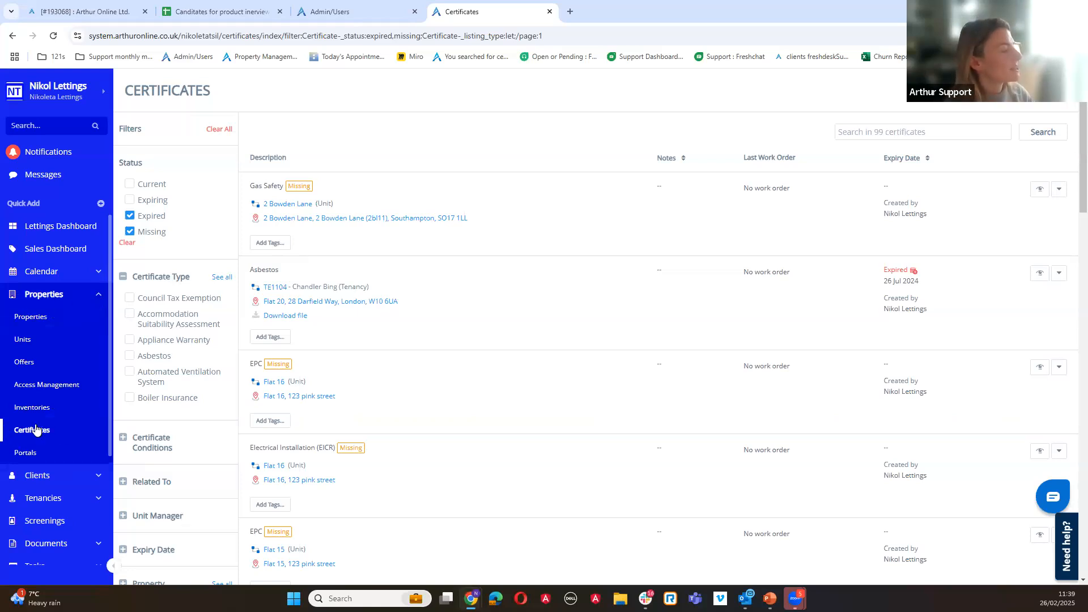
click(97, 296)
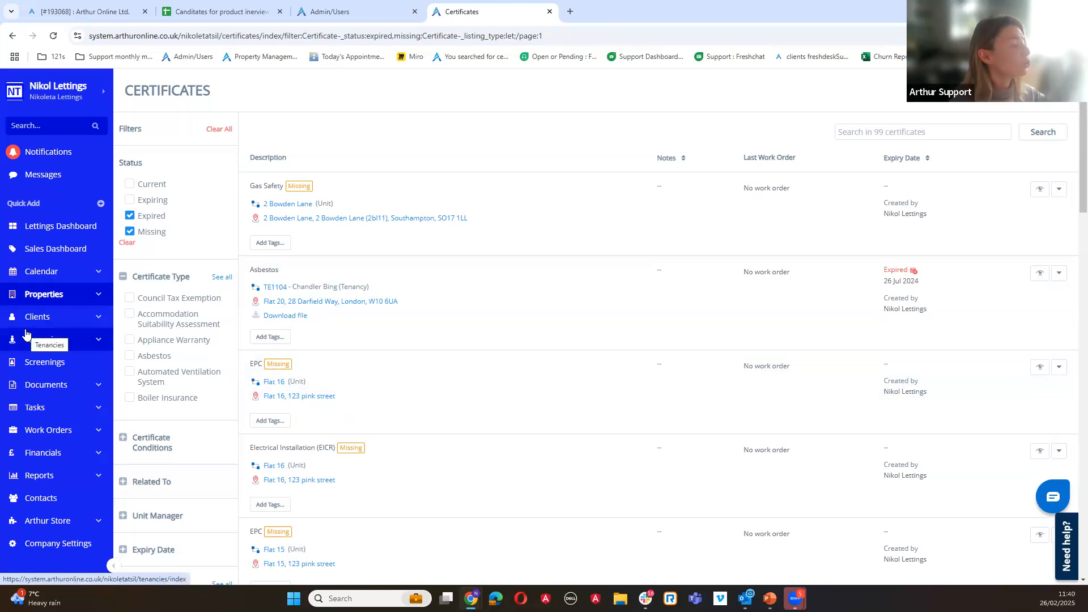
click(52, 411)
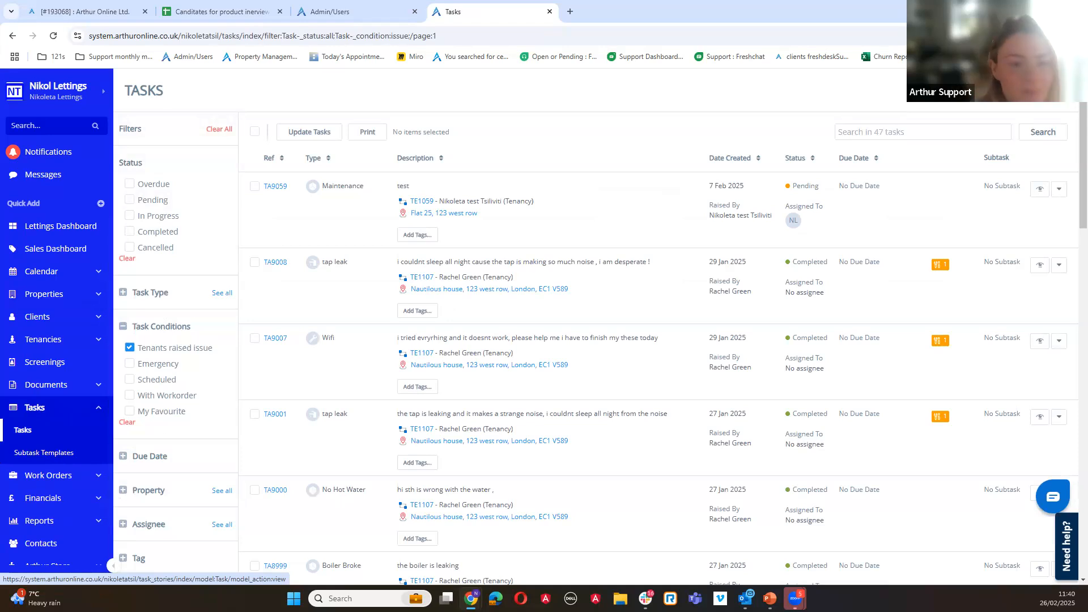
Look through the 47 tenant-raised tasks, then go to the Properties list.
scroll(1041, 342, down, 2)
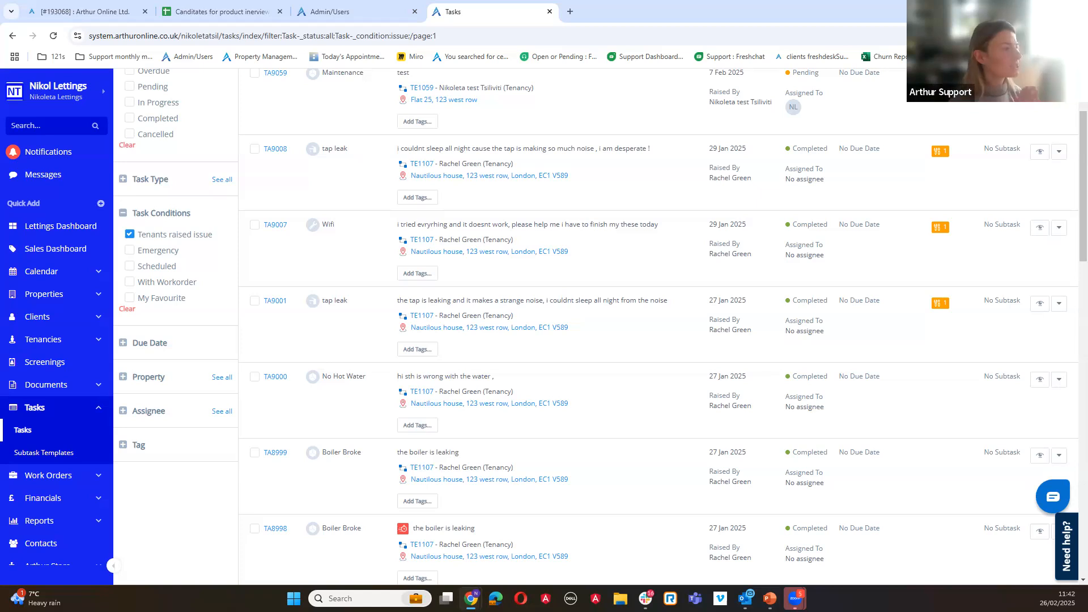
scroll(850, 368, up, 2)
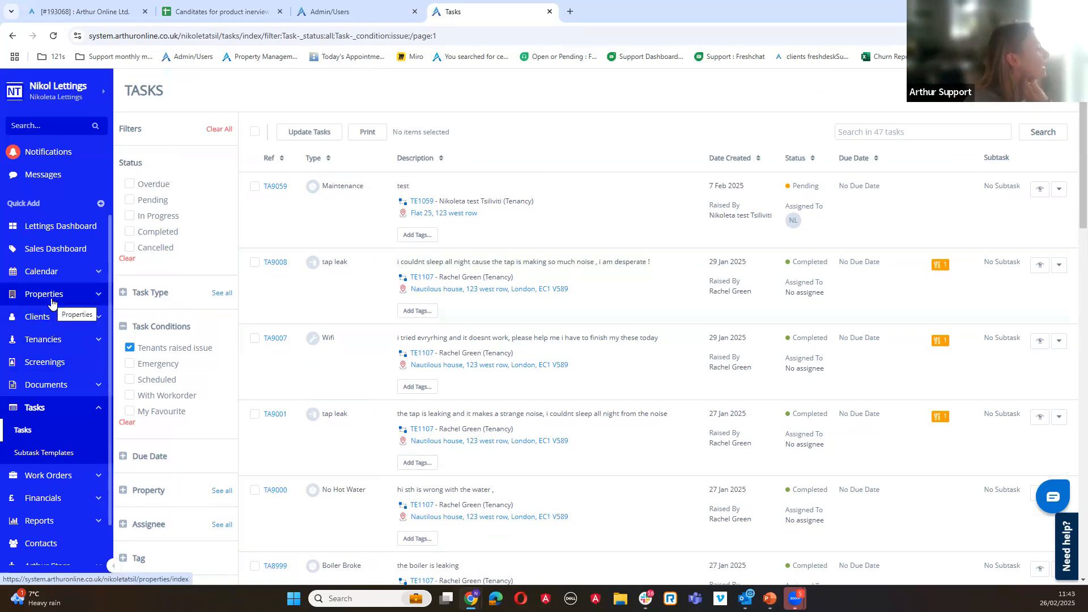
scroll(48, 502, down, 1)
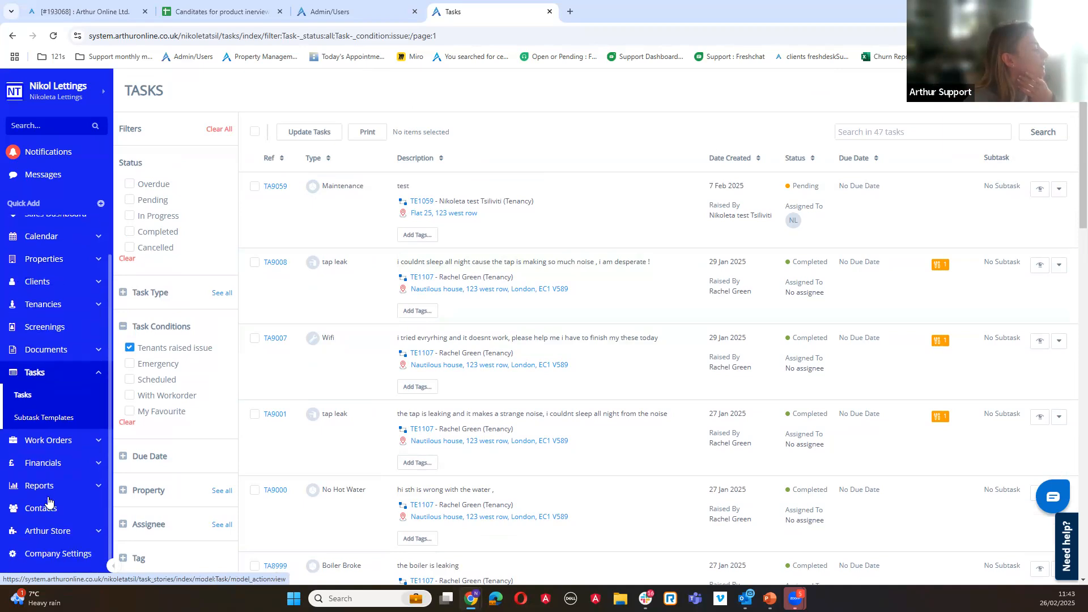
scroll(54, 397, up, 1)
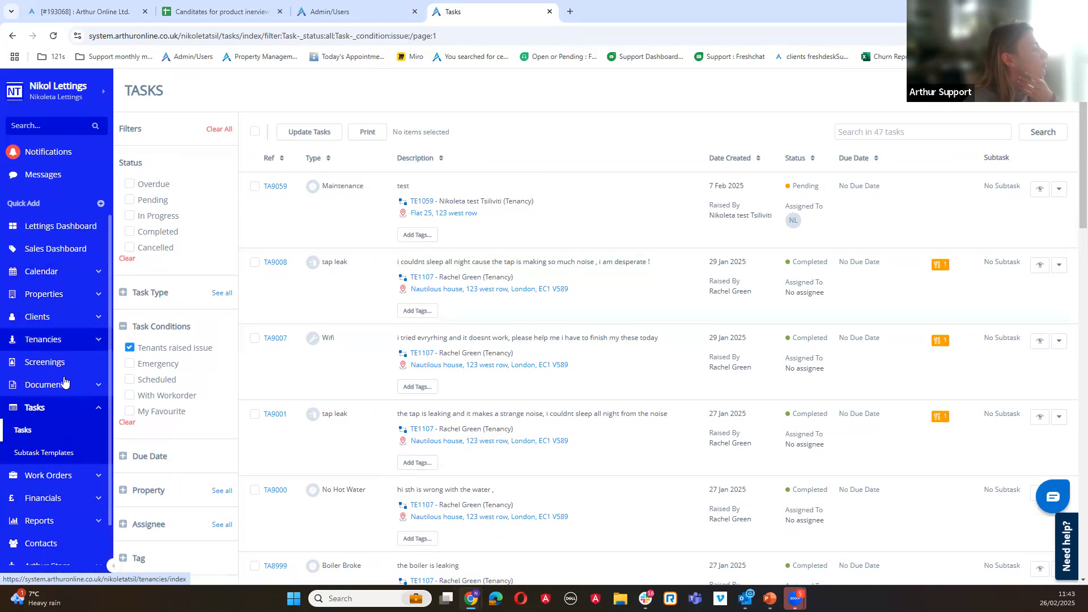
click(49, 296)
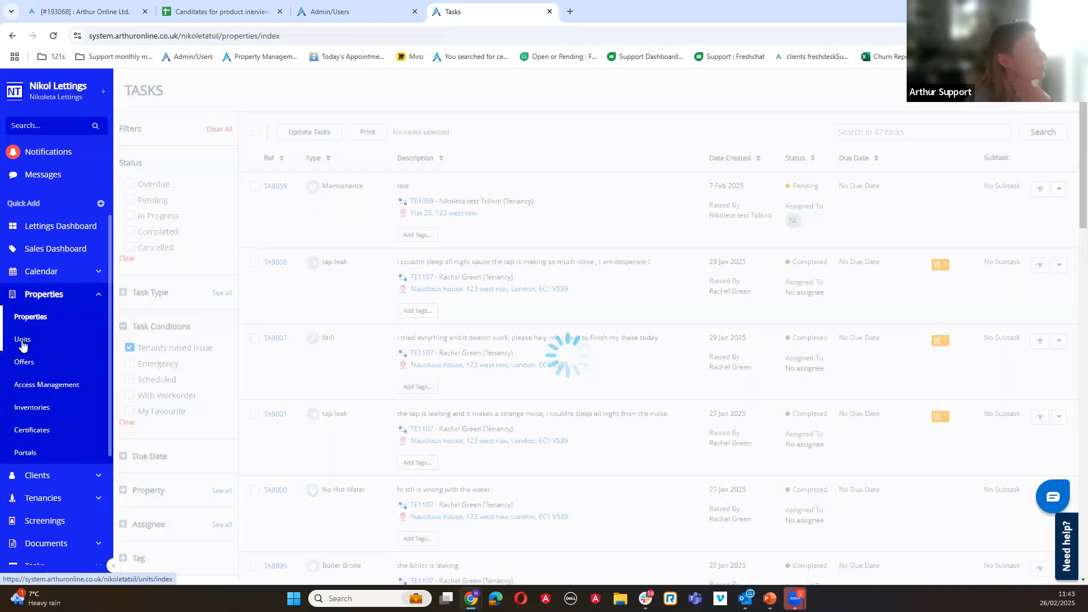
Search units for BERTH, open Berth 1 and show its four certificates.
click(23, 341)
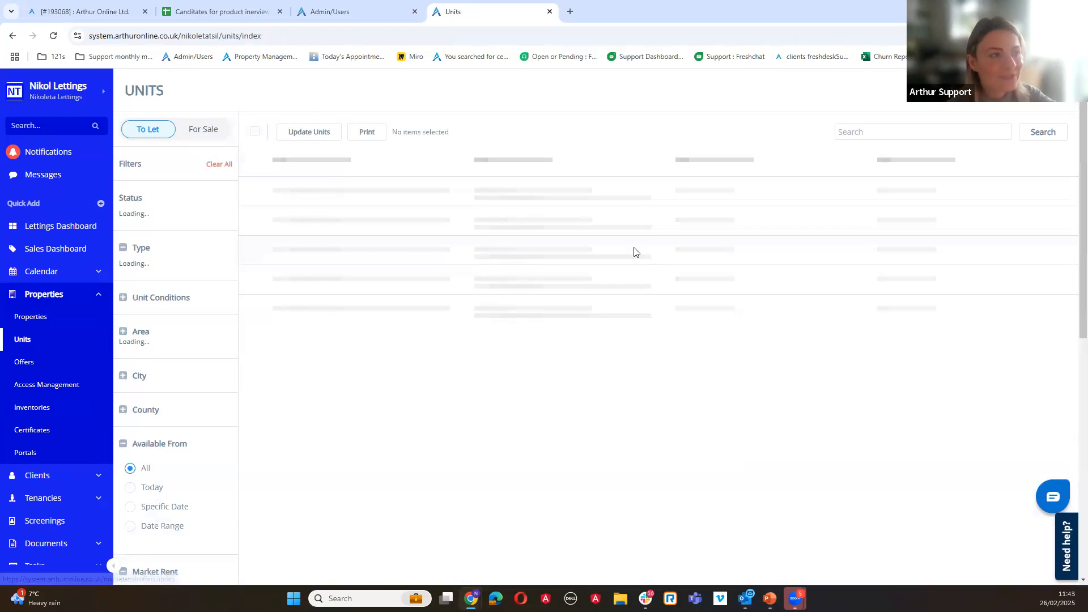
click(850, 133)
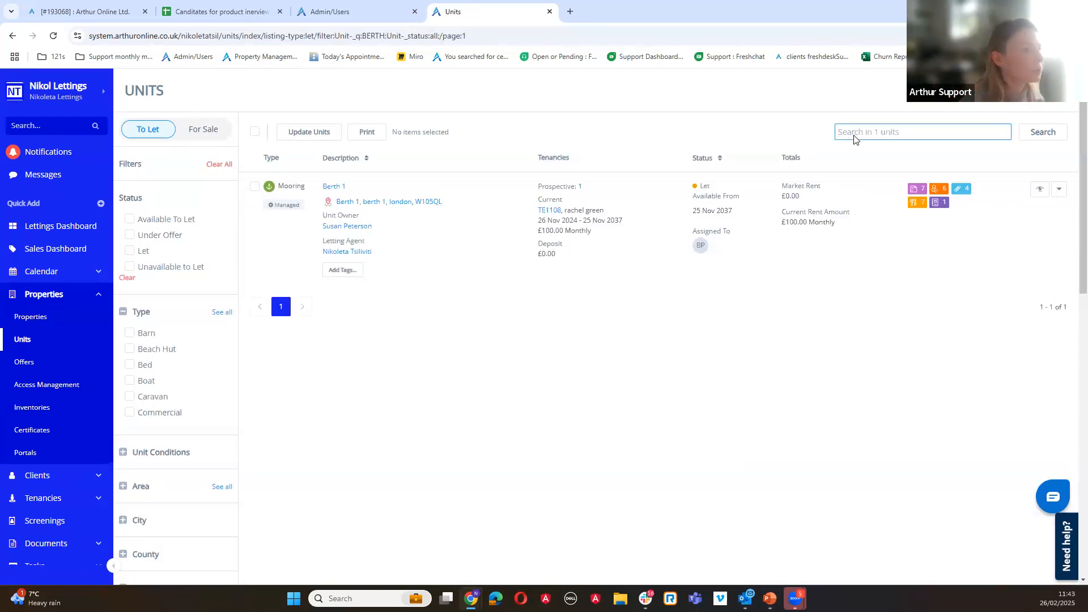
click(336, 187)
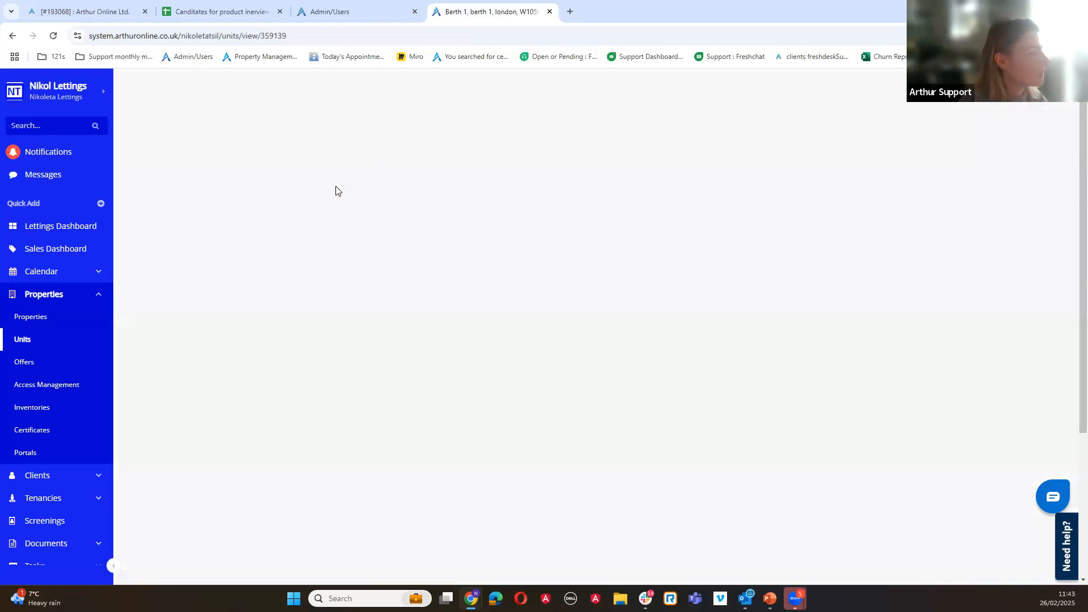
scroll(159, 466, down, 2)
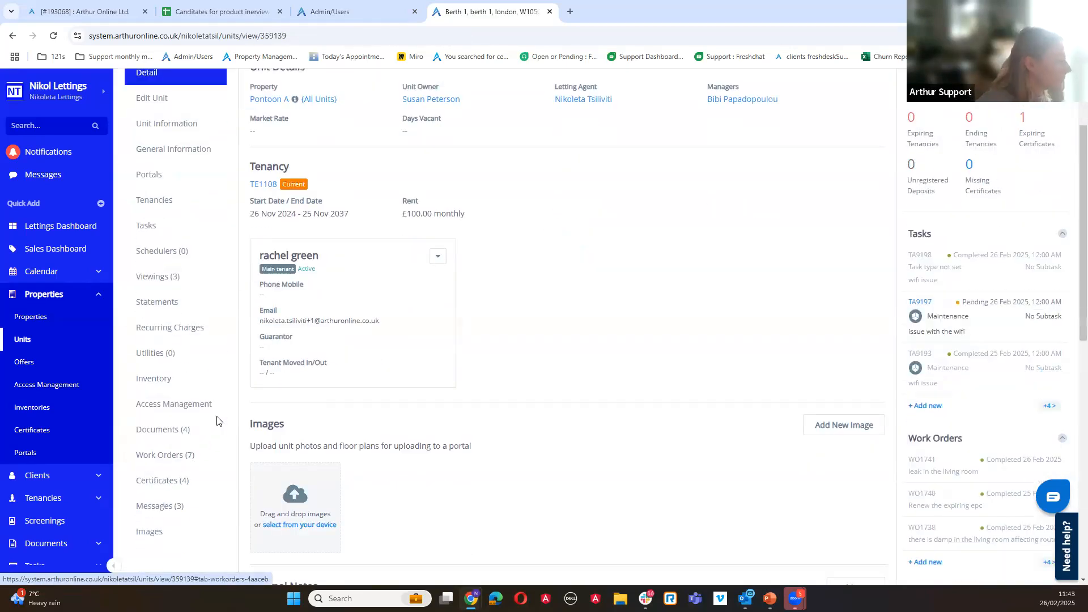
click(157, 482)
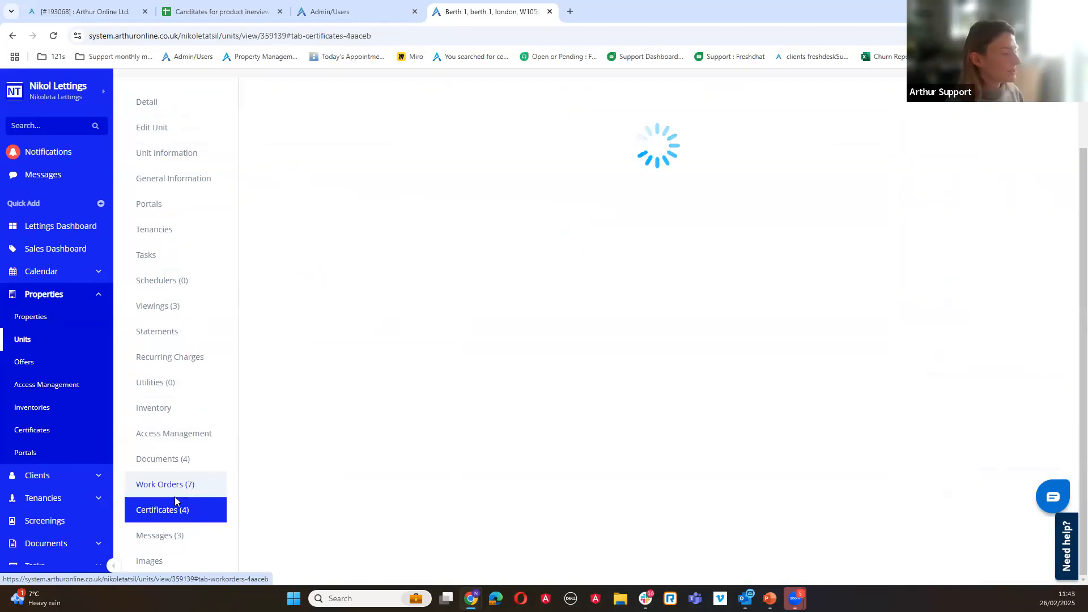
scroll(397, 328, up, 2)
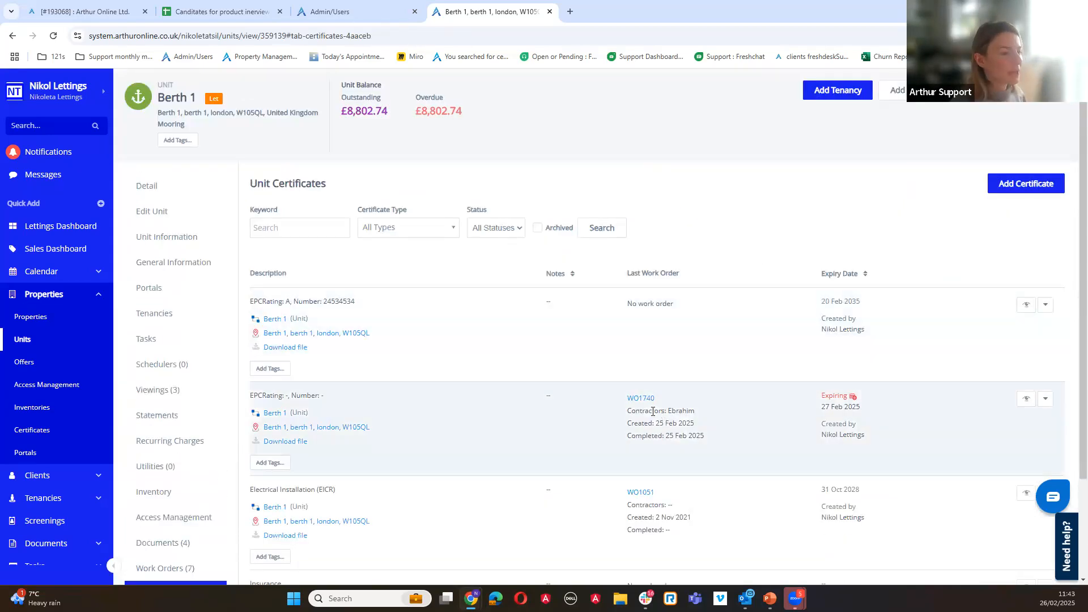
scroll(663, 422, down, 3)
scroll(610, 413, up, 2)
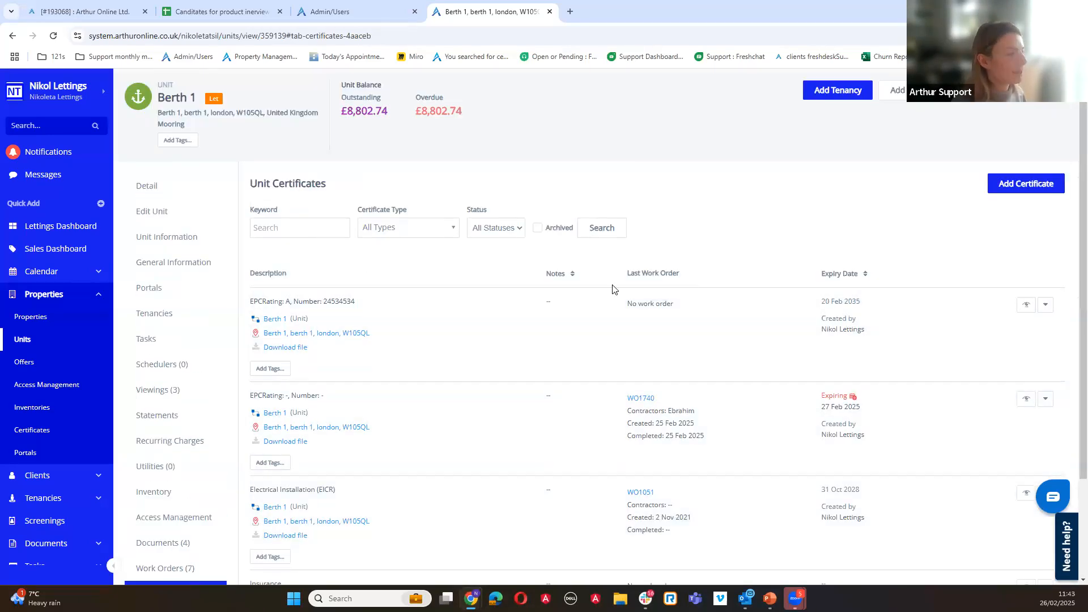
Add a Gas Safety certificate to Berth 1 expiring 28/02/2025.
click(1011, 184)
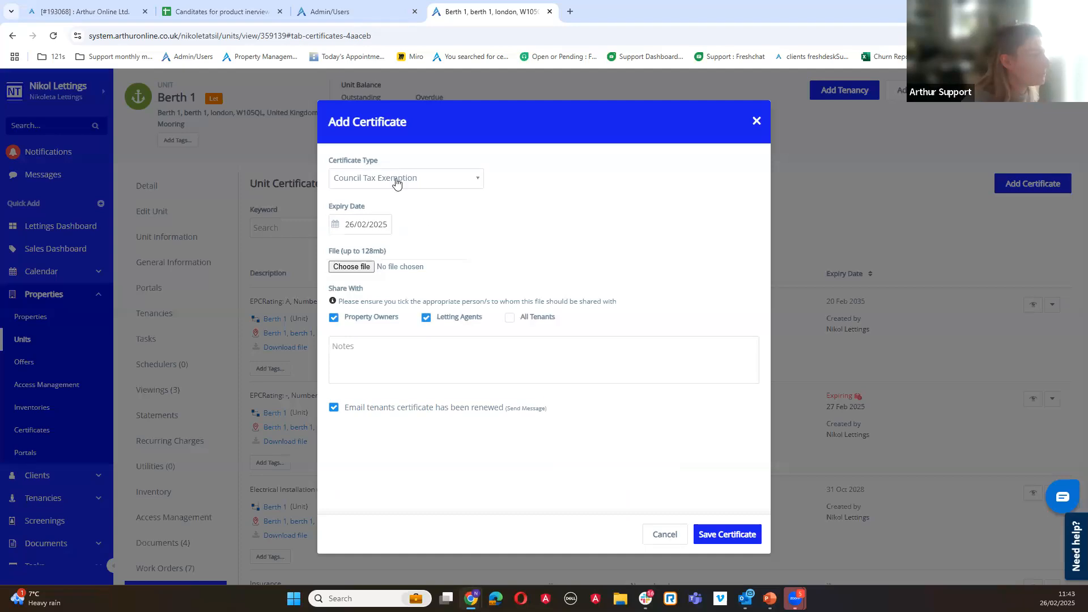
click(397, 179)
text(gas)
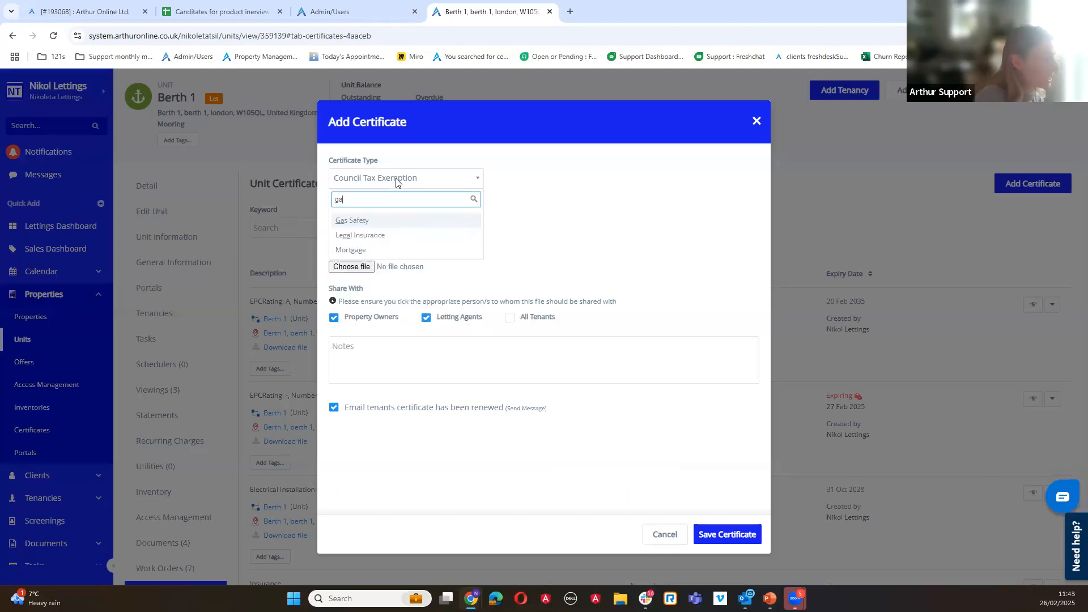
click(340, 221)
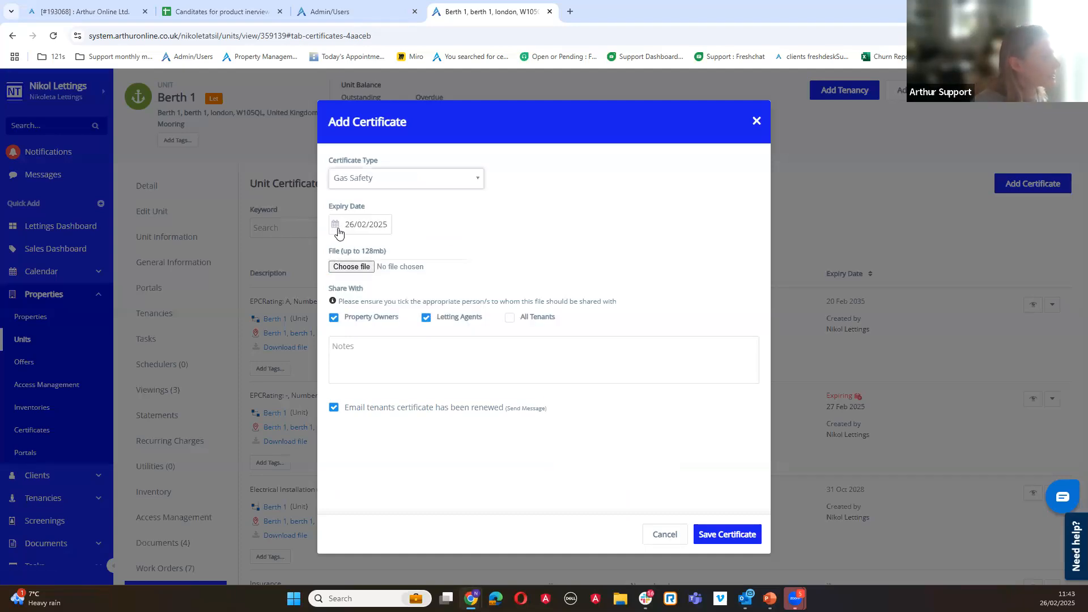
click(336, 226)
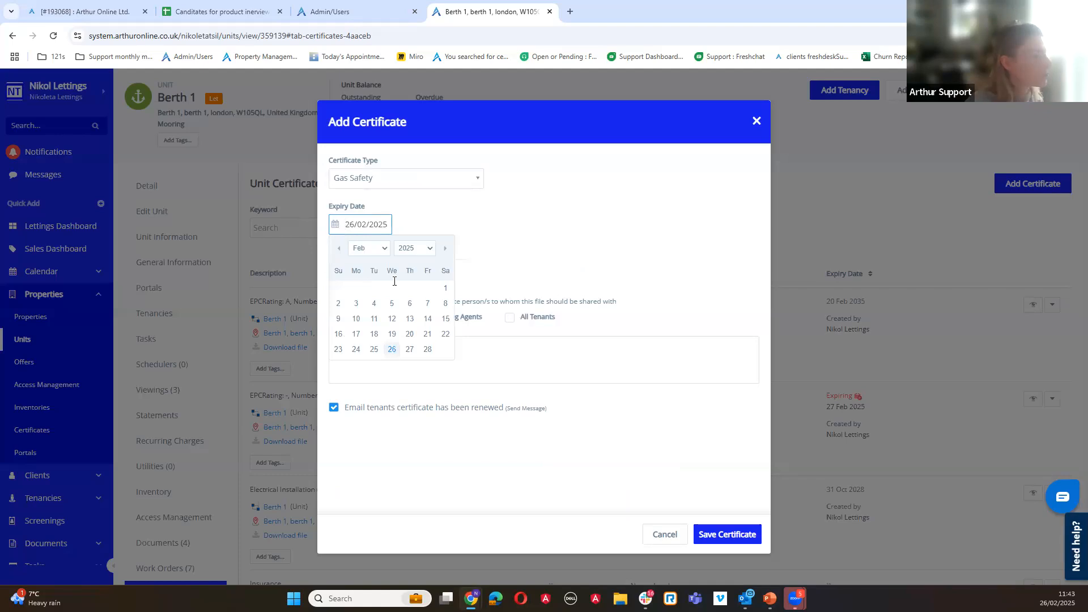
click(427, 349)
Attach the invoice PDF from Downloads and stop sharing with property owners.
click(351, 267)
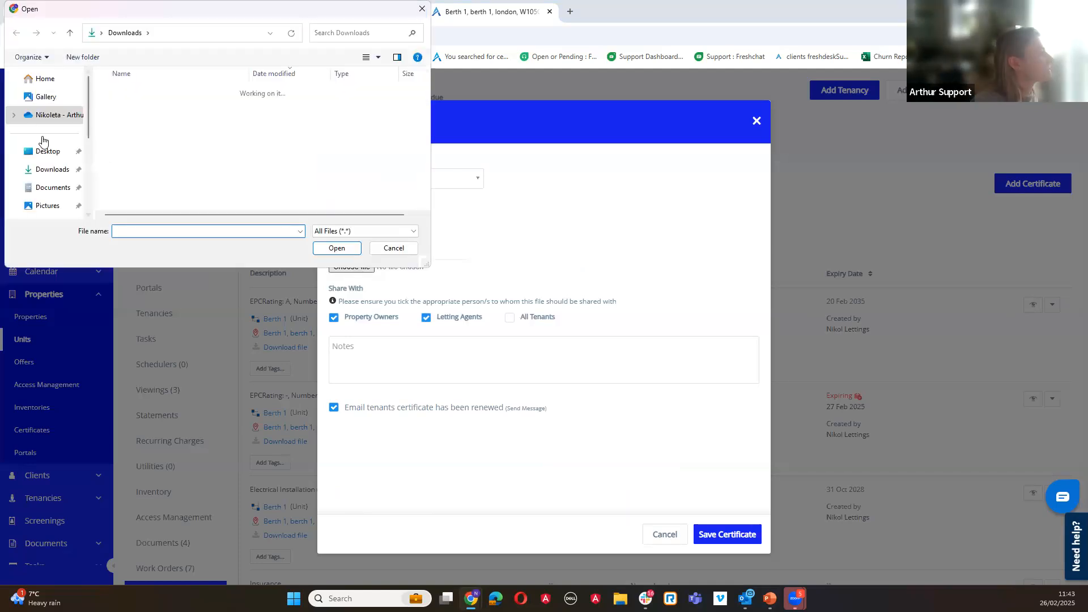
click(70, 167)
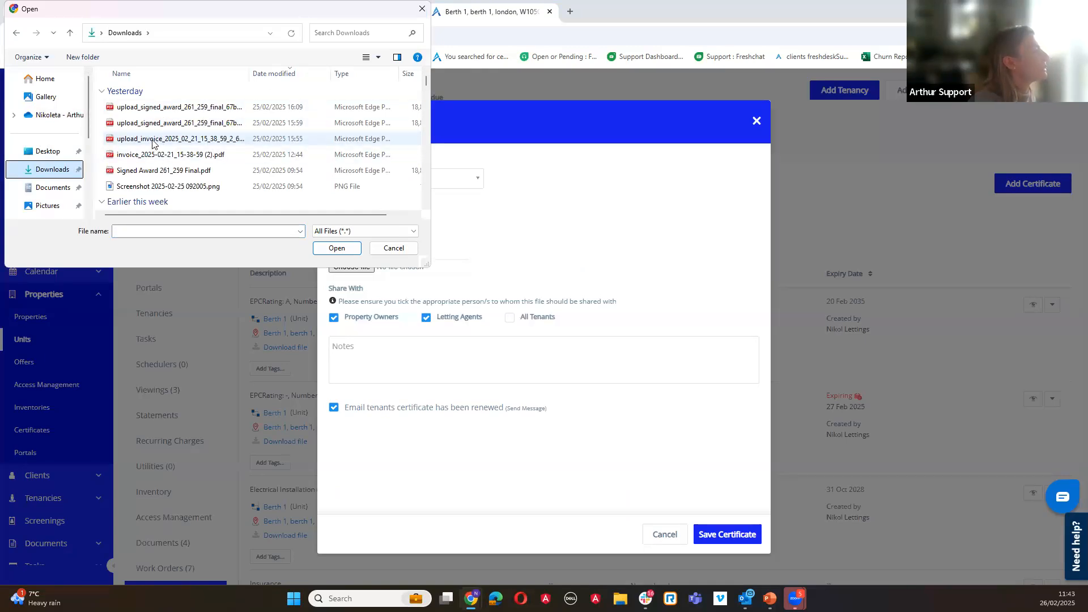
click(187, 144)
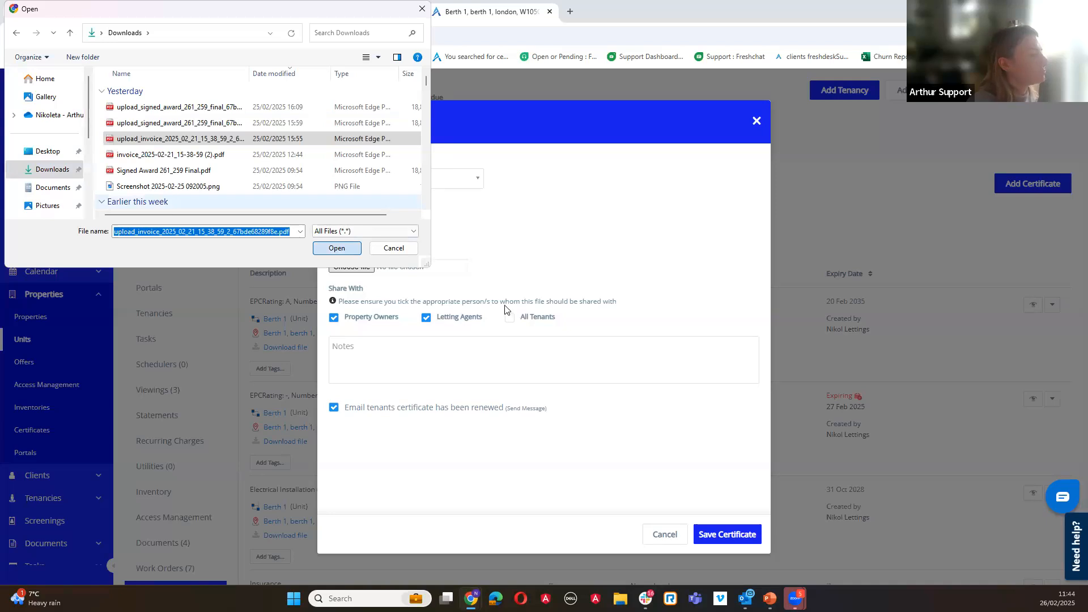
click(333, 319)
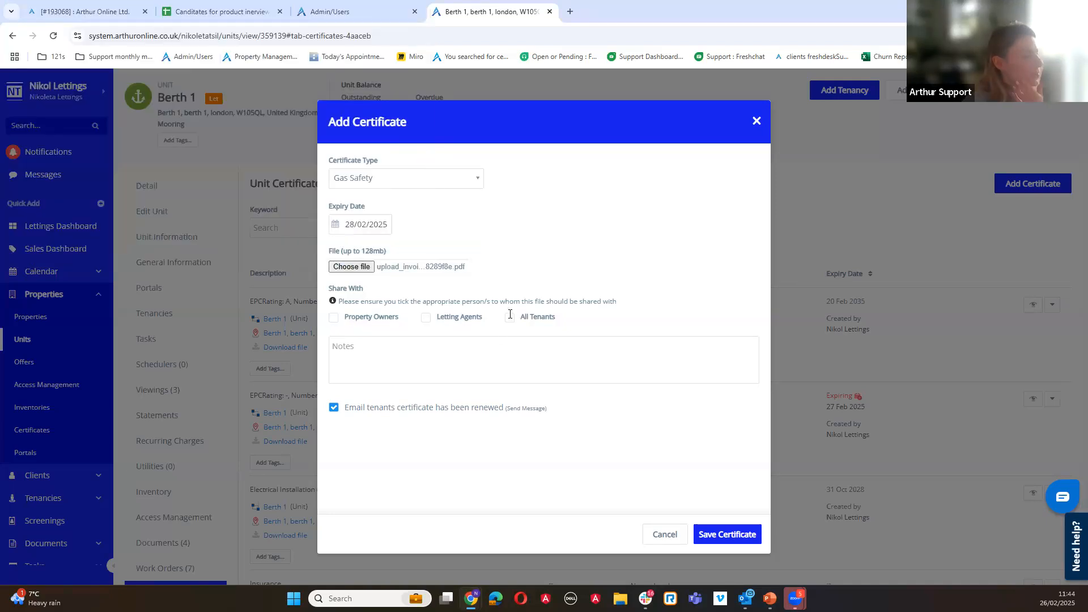
Save the Gas Safety certificate with note 'webinar test expired' and no tenant renewal email.
double_click(335, 408)
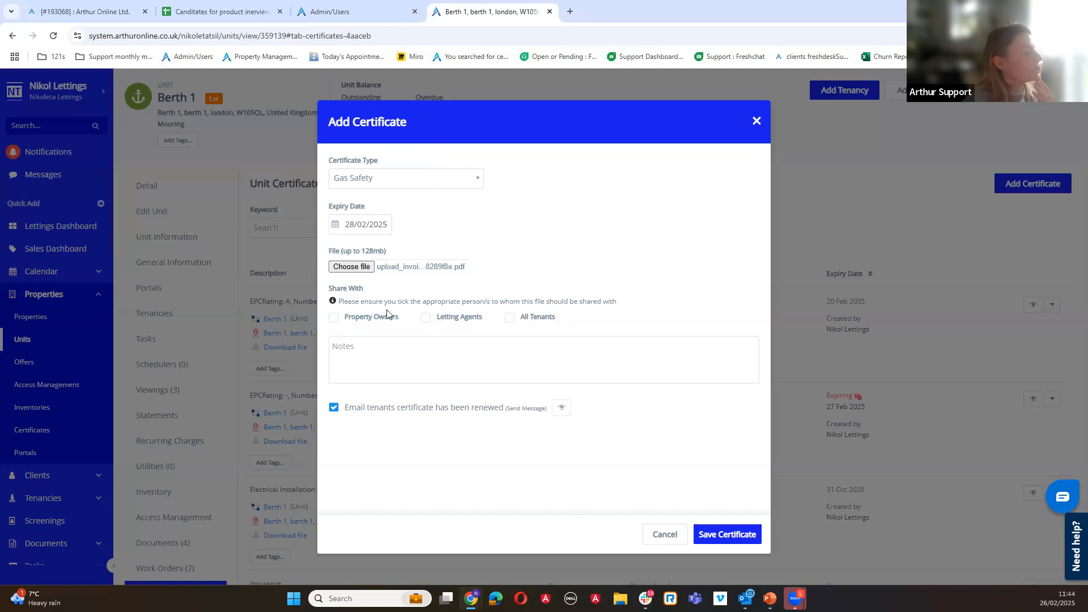
click(392, 350)
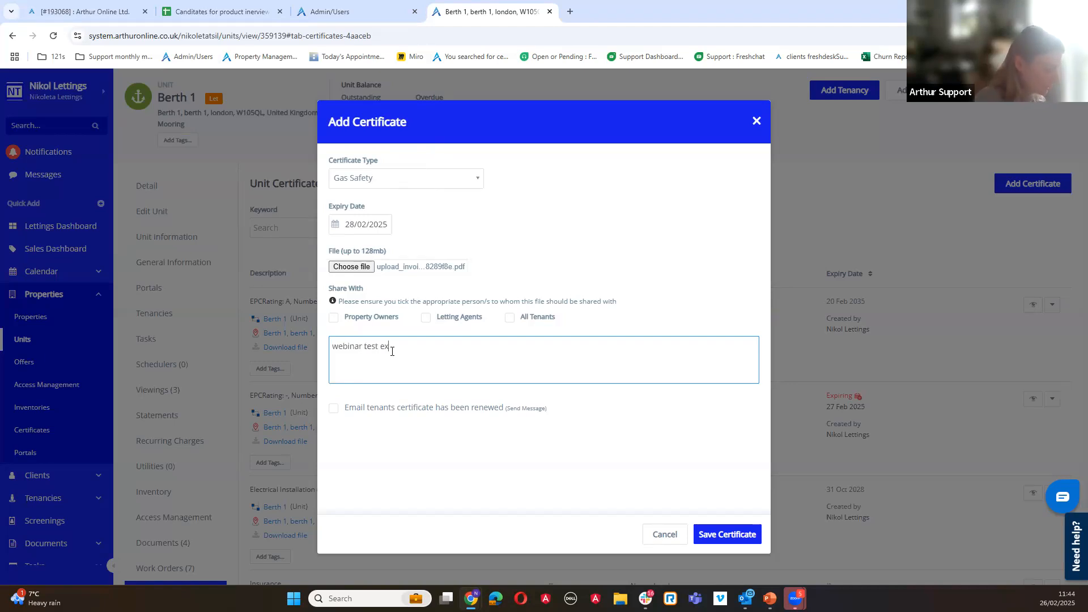
text(ired)
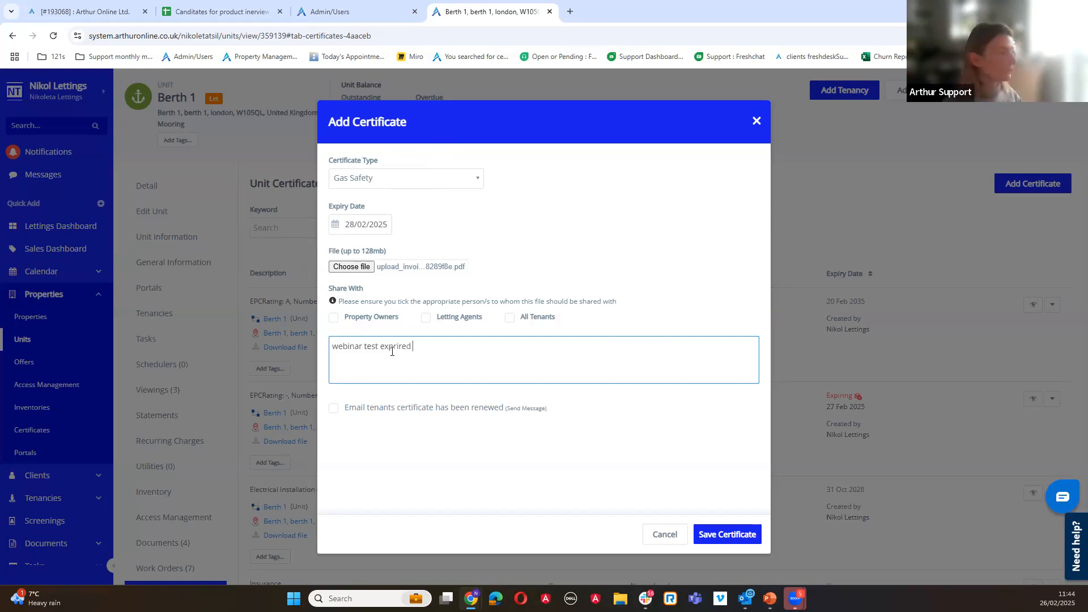
click(718, 535)
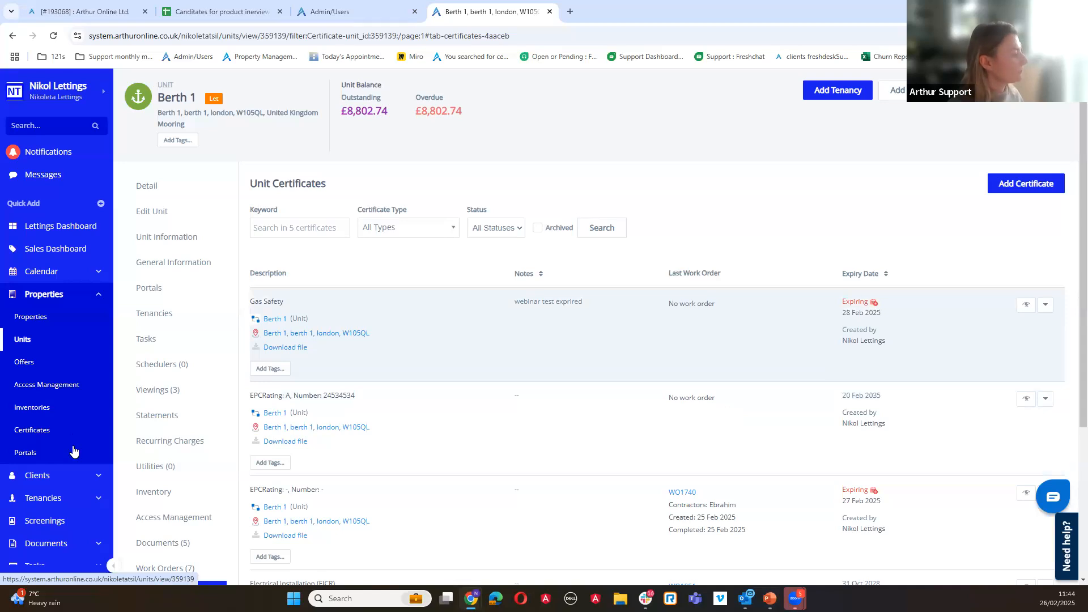
scroll(40, 481, down, 2)
click(39, 479)
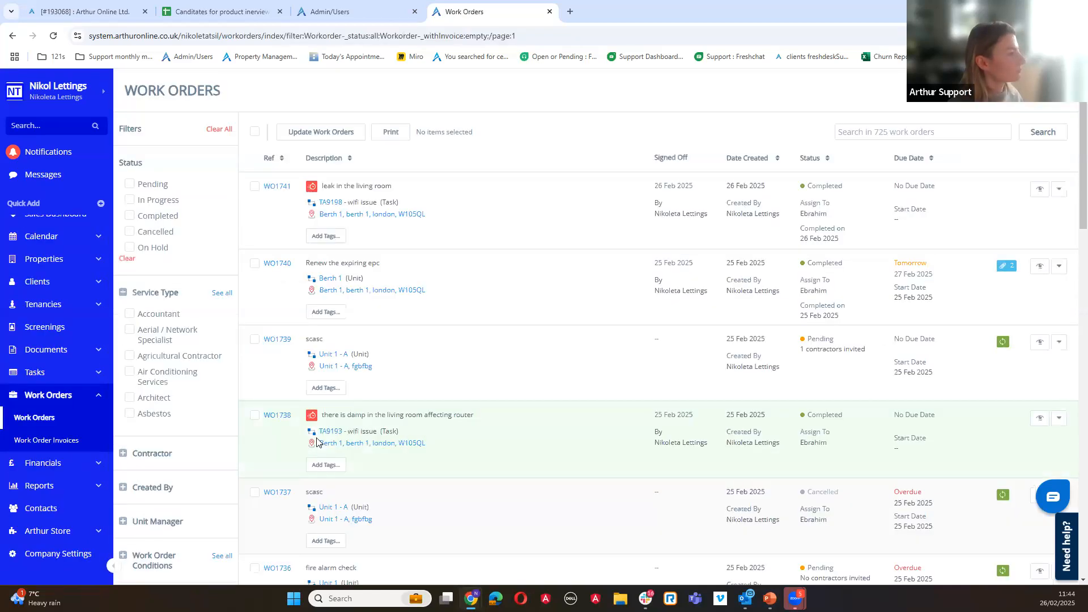
Reload the Work Orders list so WO1742 'Renew Gas Certificate' for Berth 1 appears.
click(52, 37)
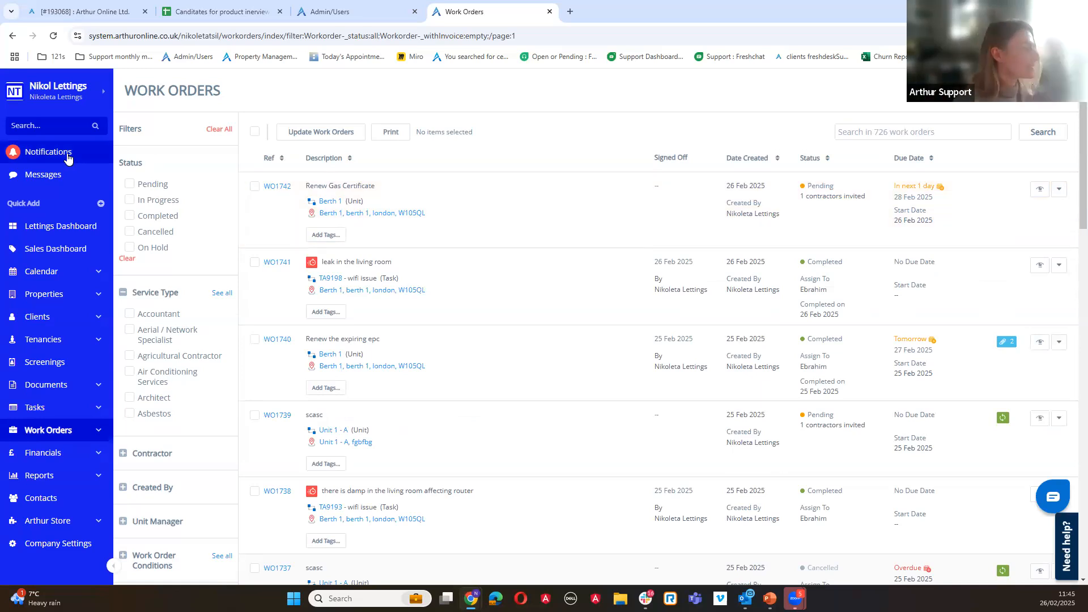
Mark all notifications as read and close the notifications panel.
click(68, 158)
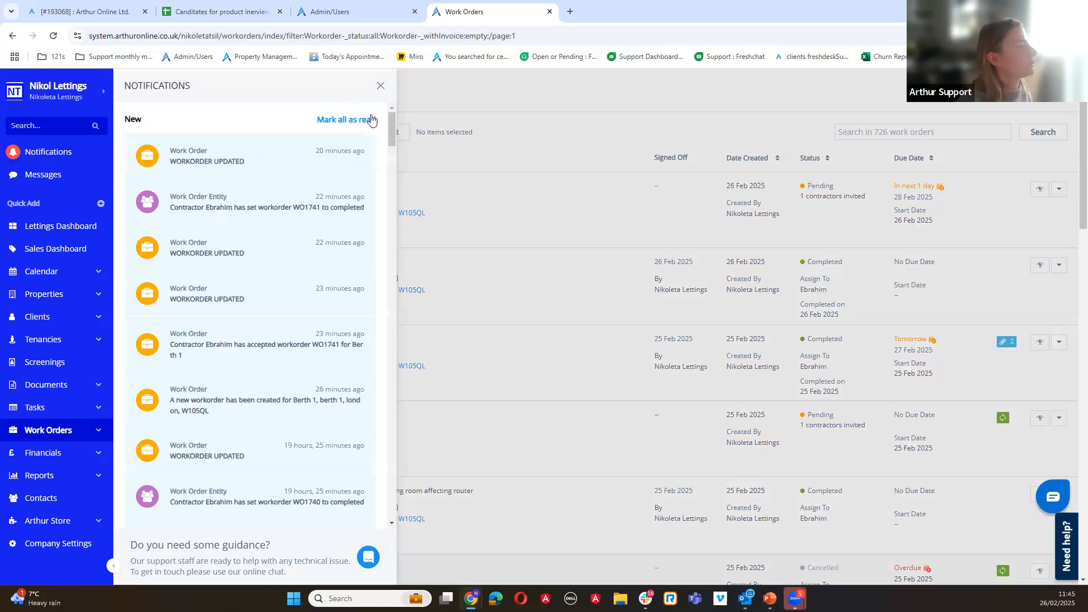
click(345, 120)
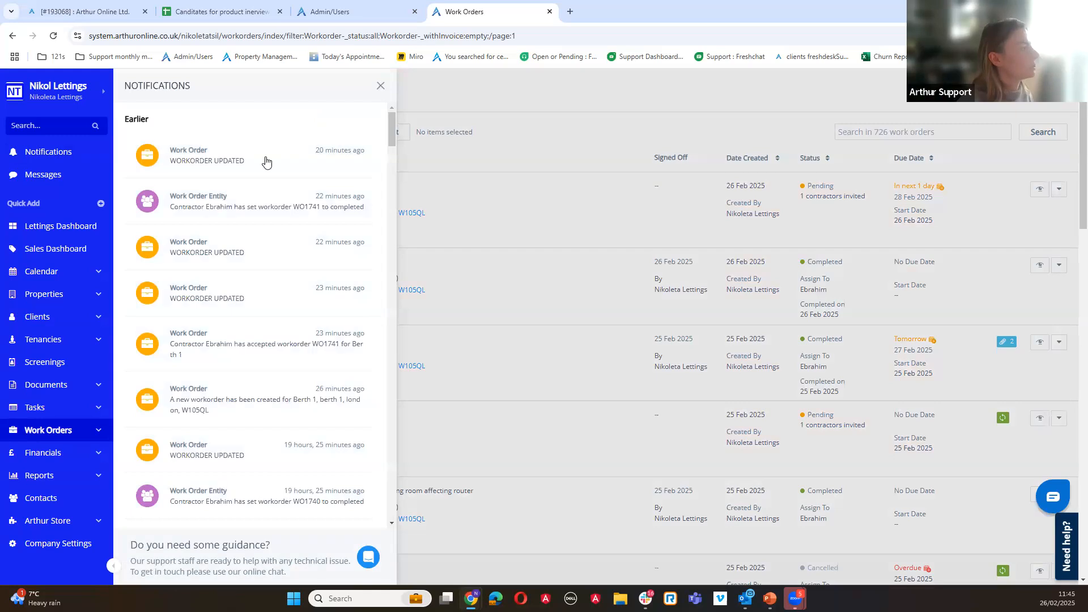
click(380, 86)
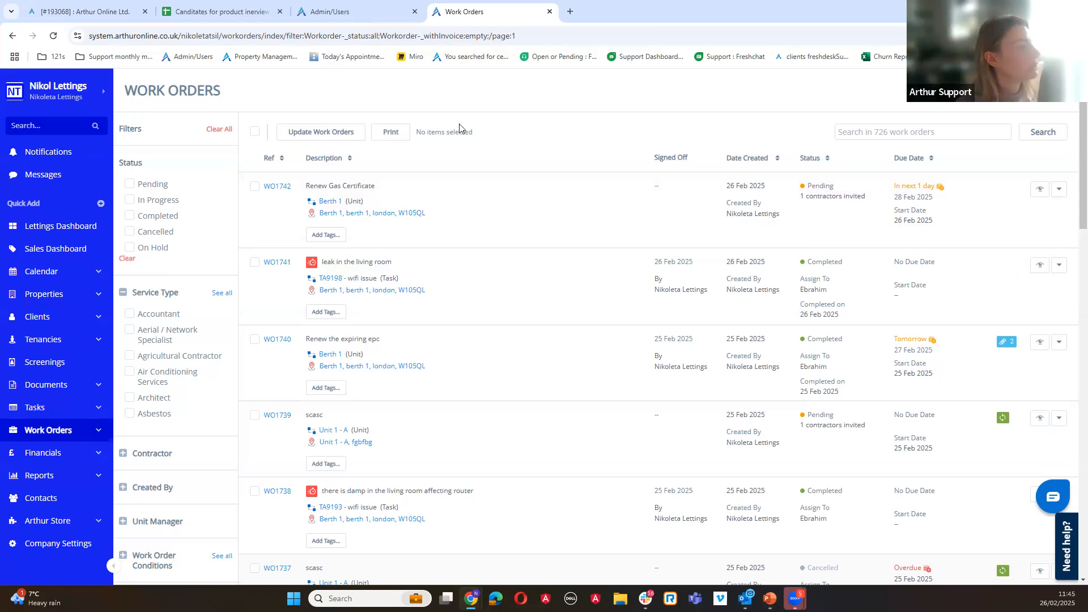
Duplicate the Work Orders tab, then show Berth 1's certificates from the Properties list.
right_click(478, 12)
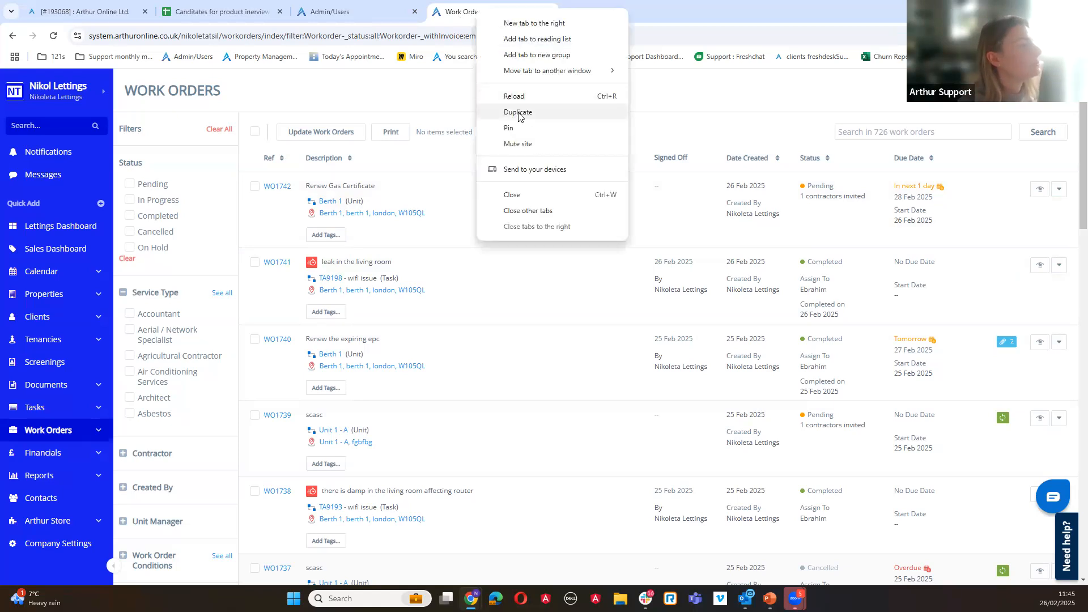
click(515, 114)
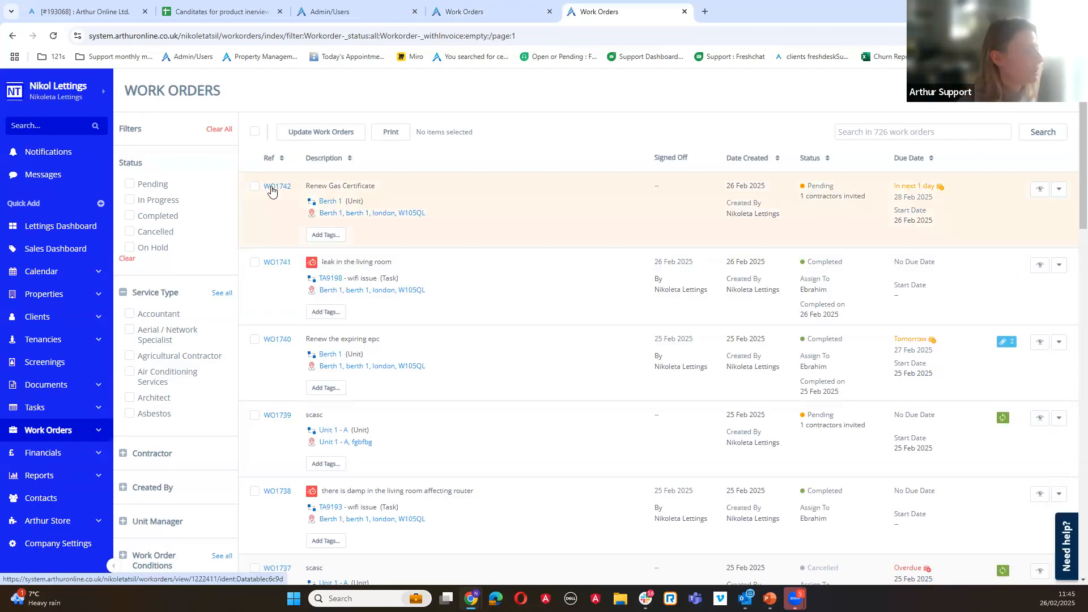
click(38, 295)
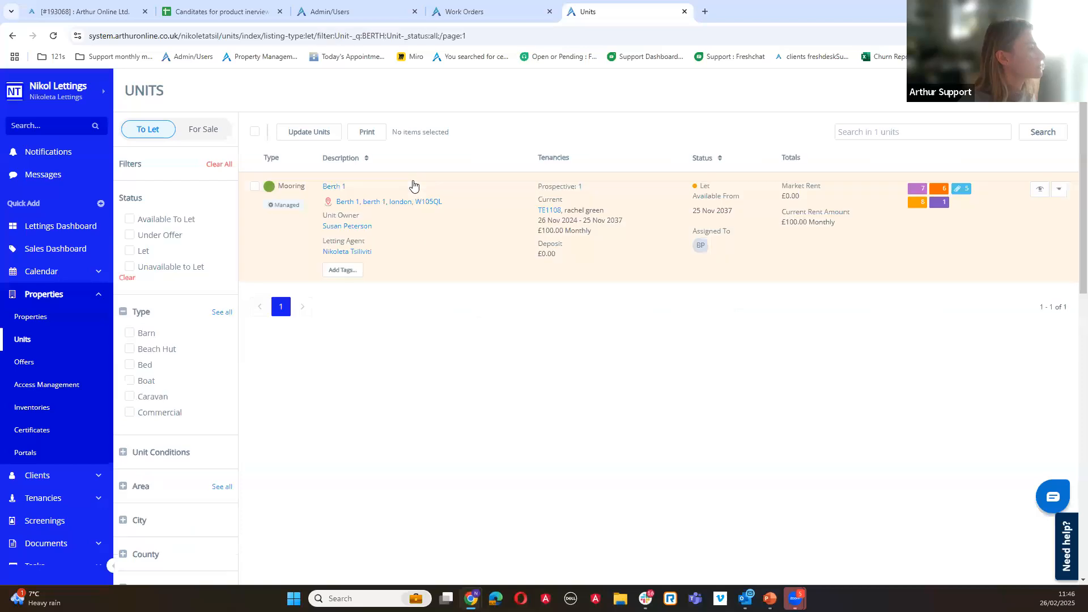
click(340, 267)
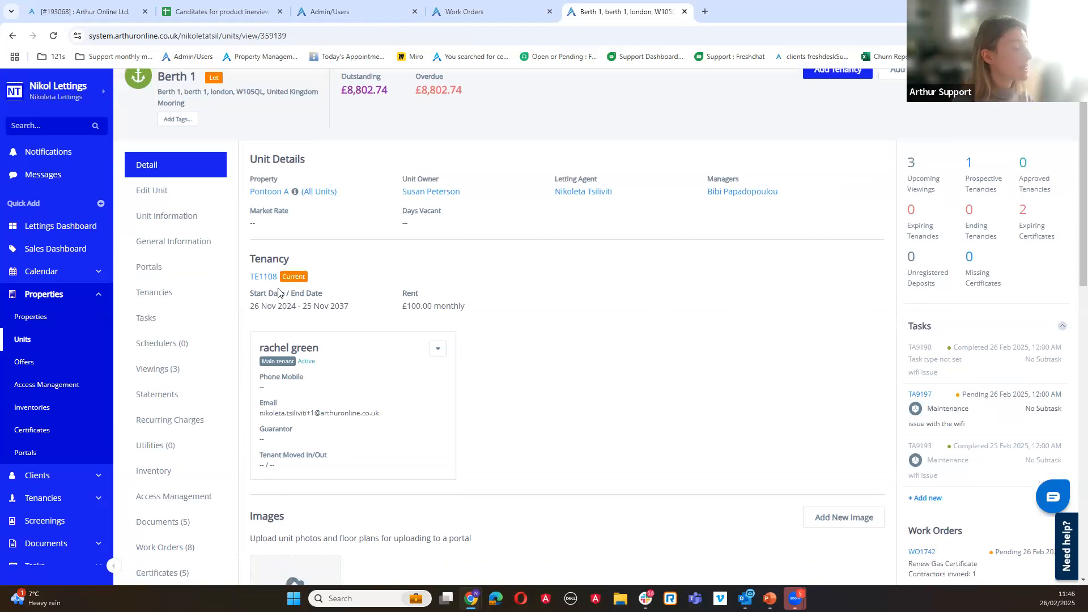
scroll(198, 453, down, 2)
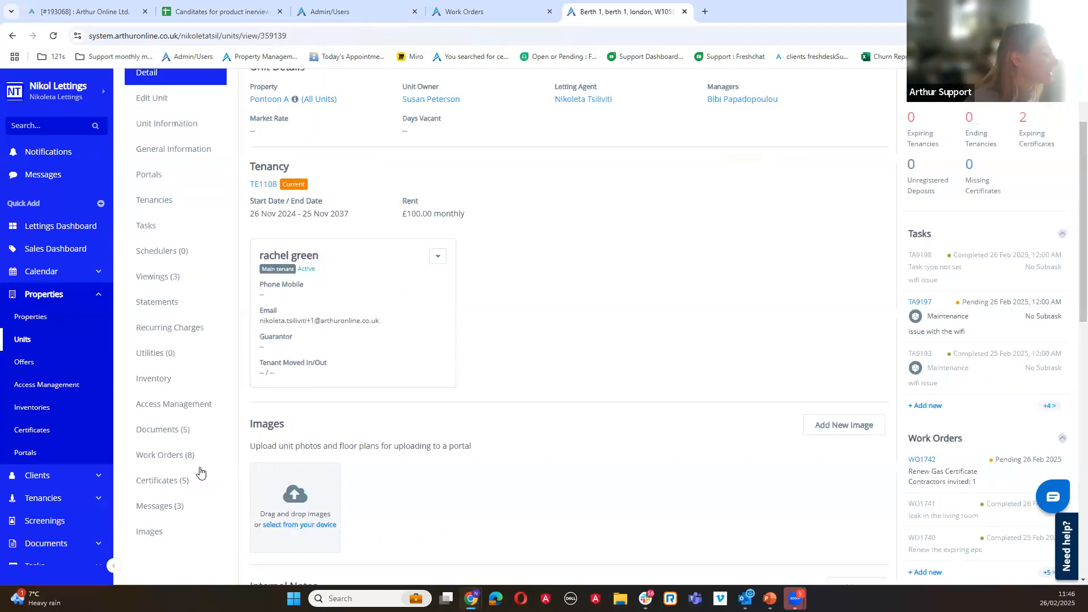
click(160, 483)
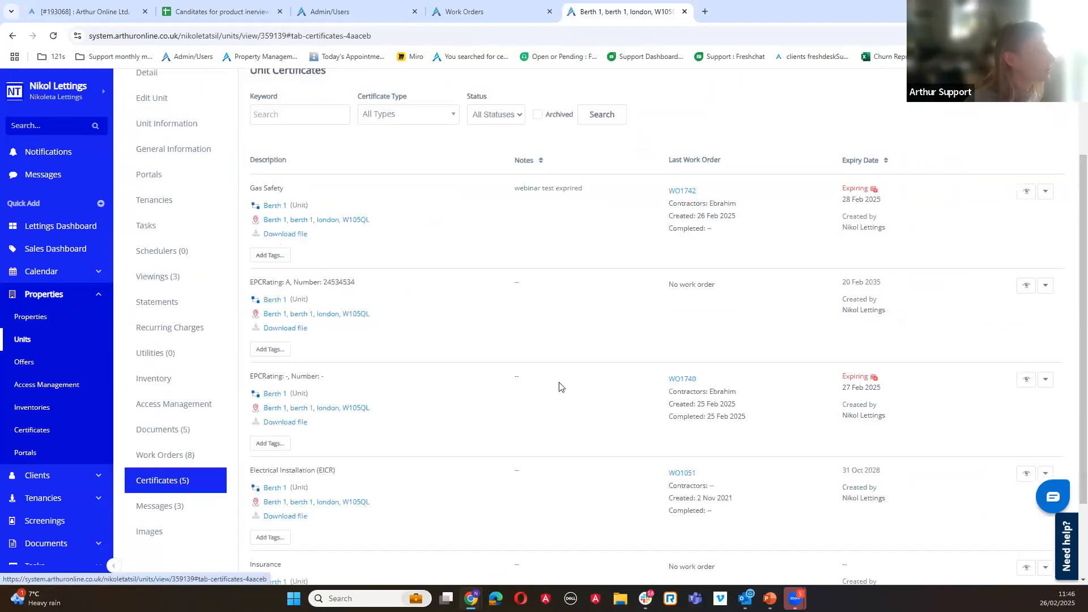
scroll(286, 267, up, 1)
scroll(263, 295, up, 2)
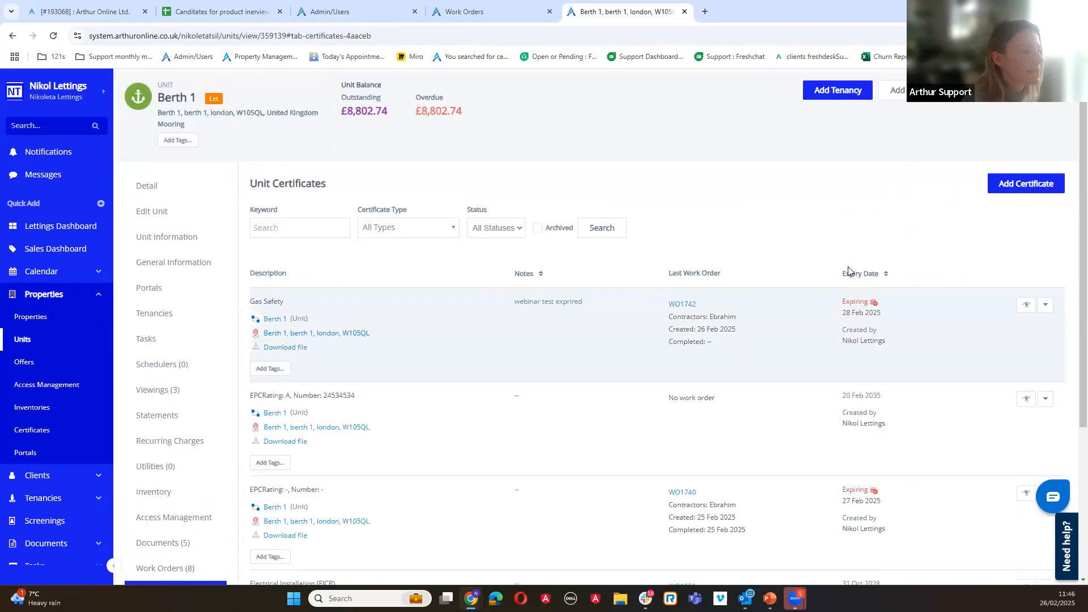
click(1045, 307)
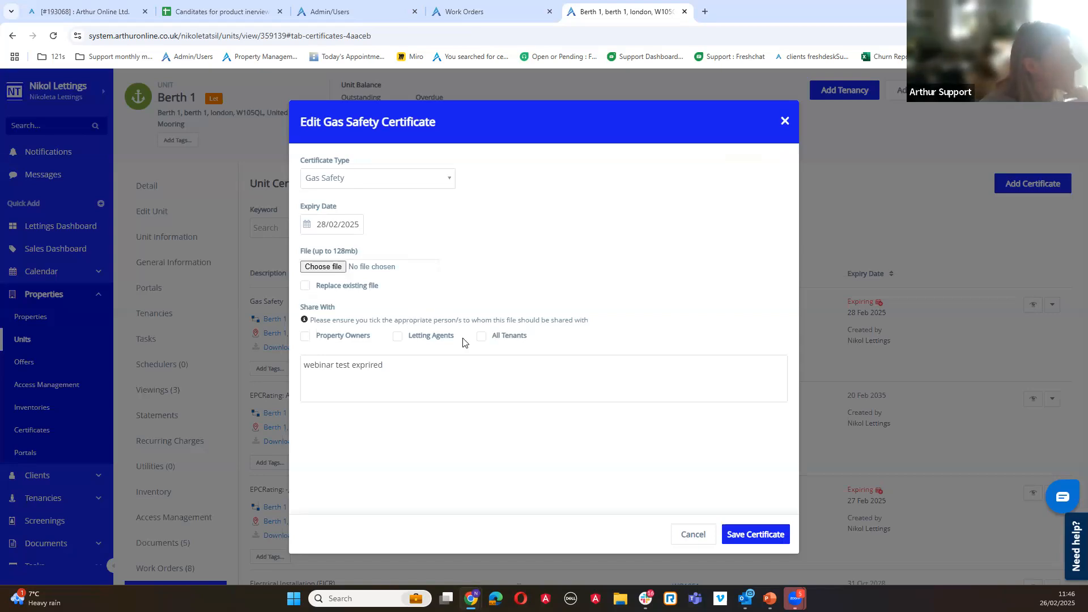
click(784, 120)
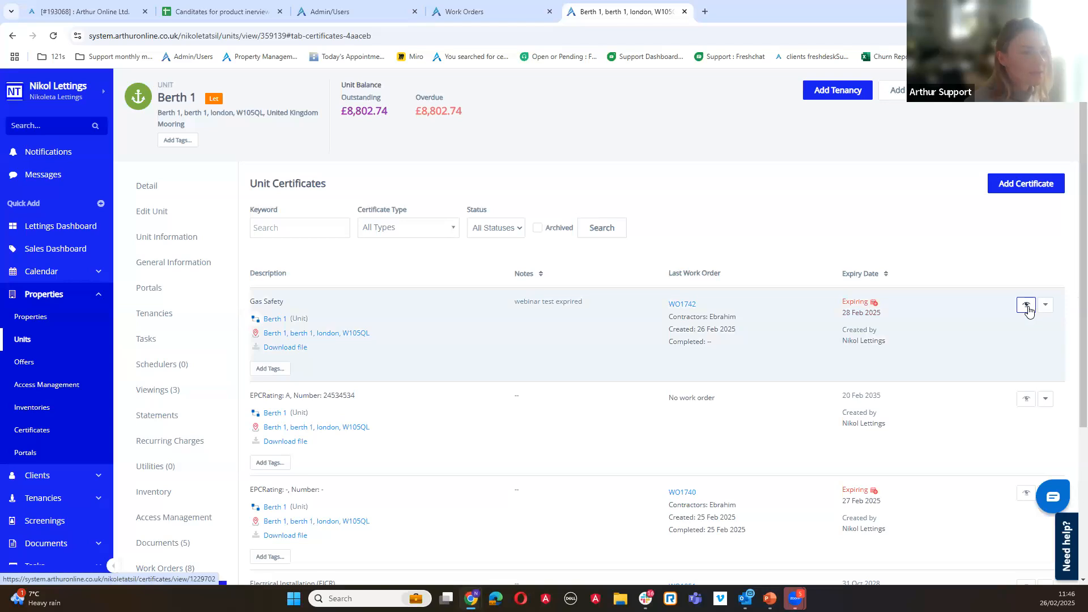
click(1026, 304)
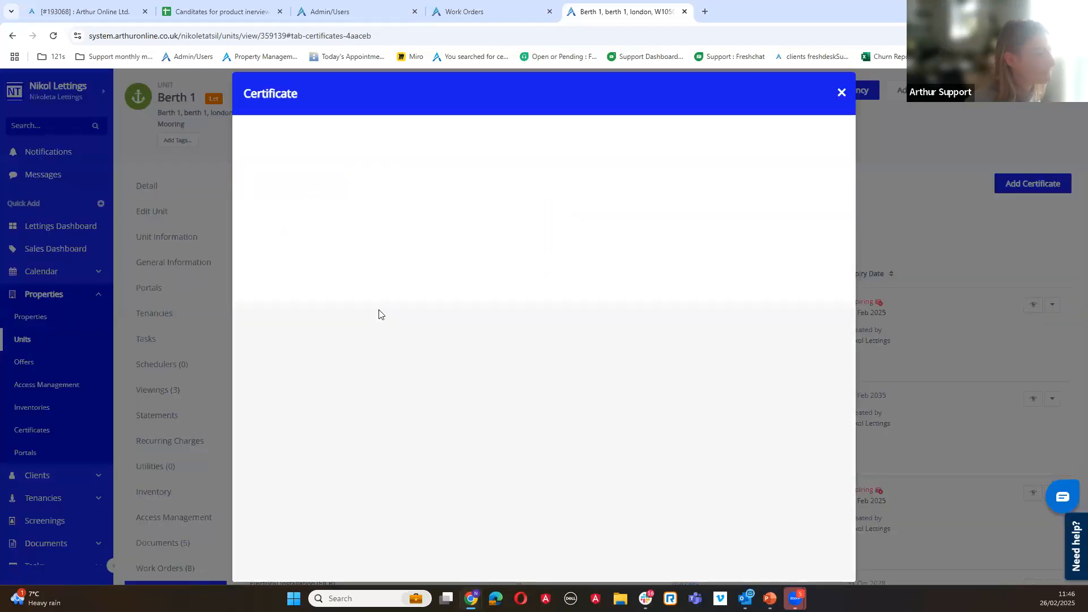
click(810, 144)
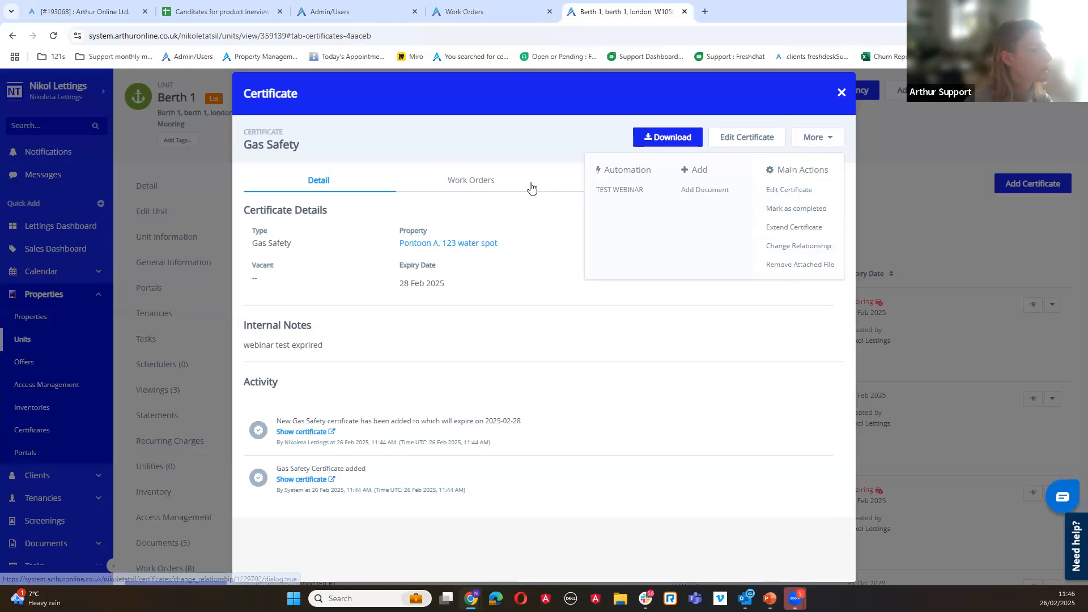
click(178, 305)
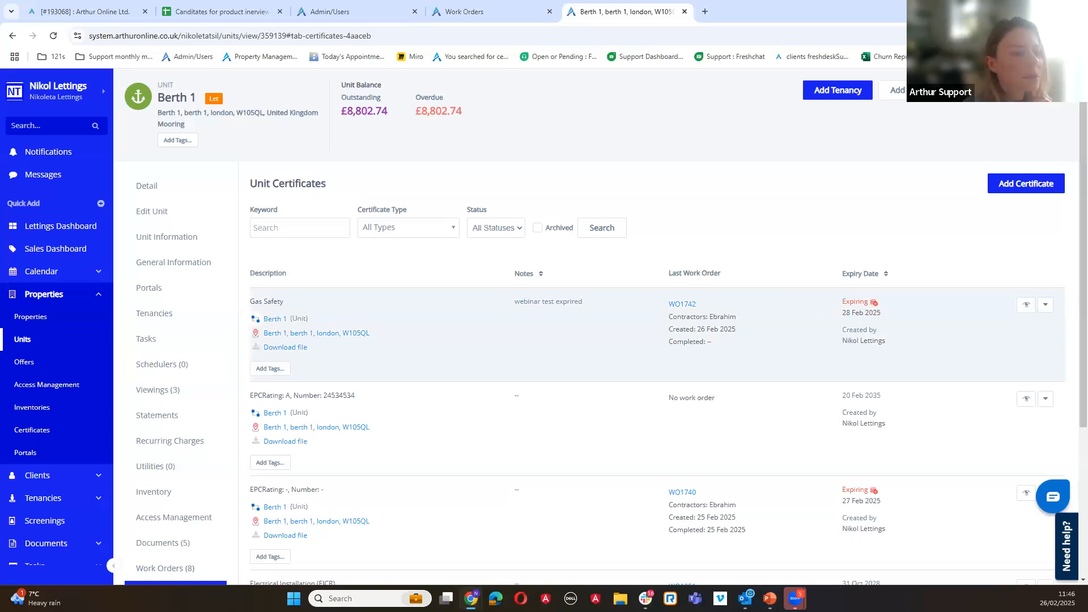
click(1044, 306)
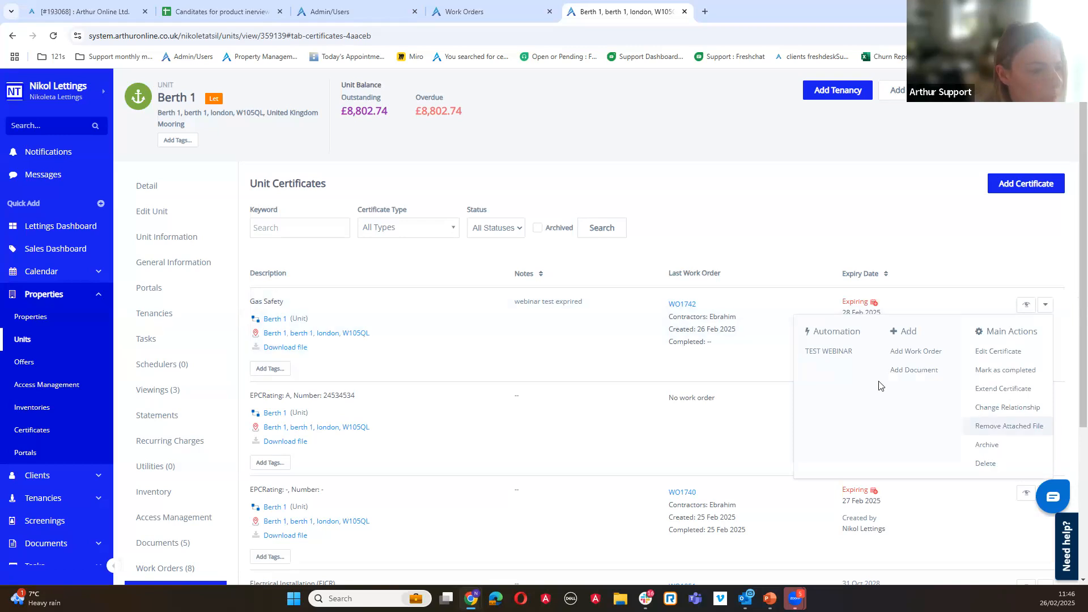
click(1026, 306)
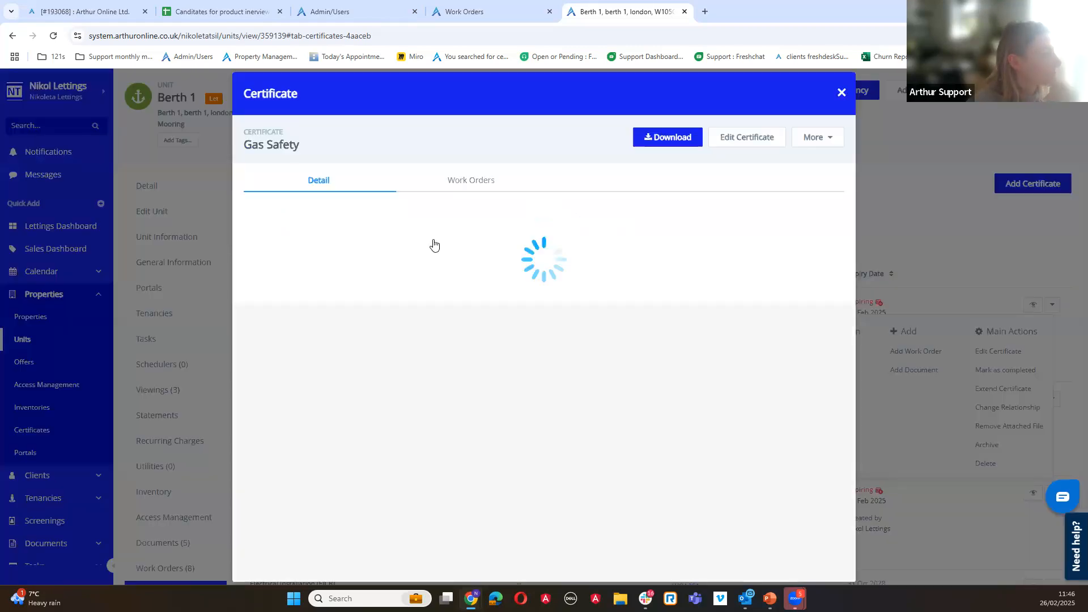
click(766, 143)
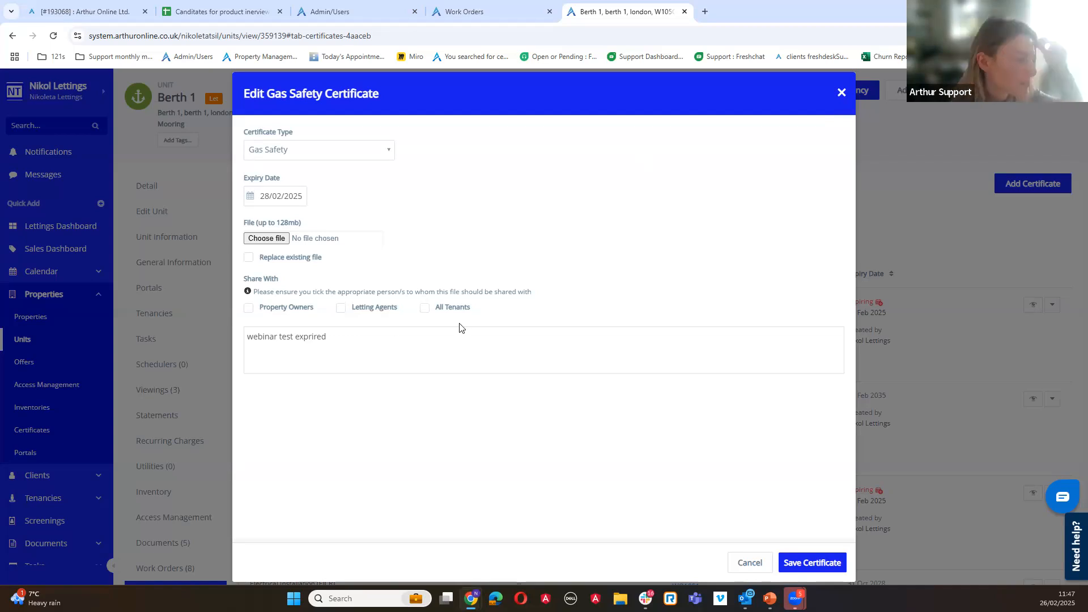
click(843, 93)
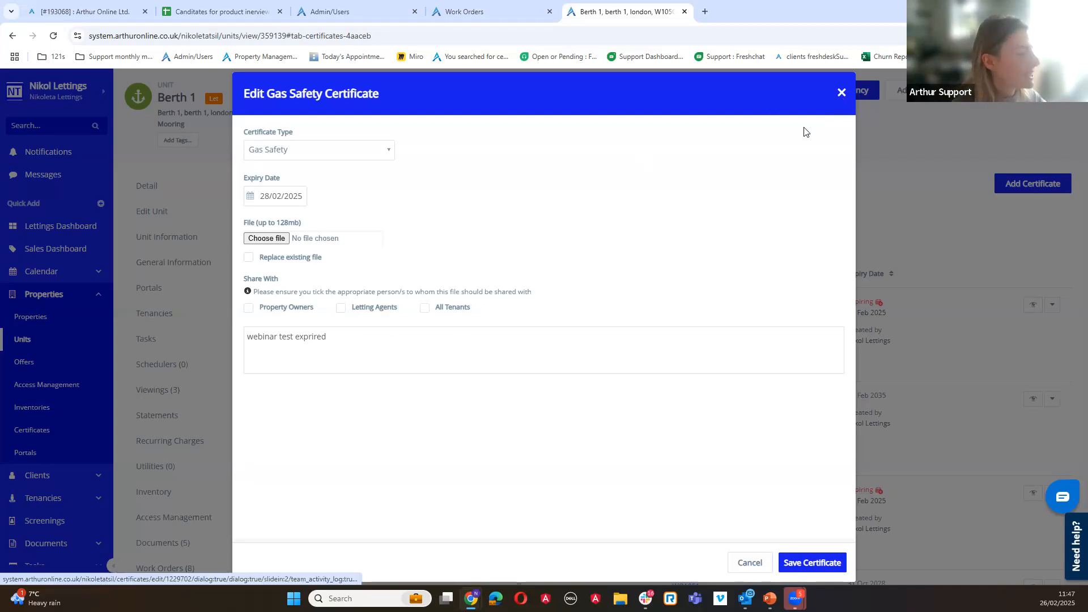
click(815, 140)
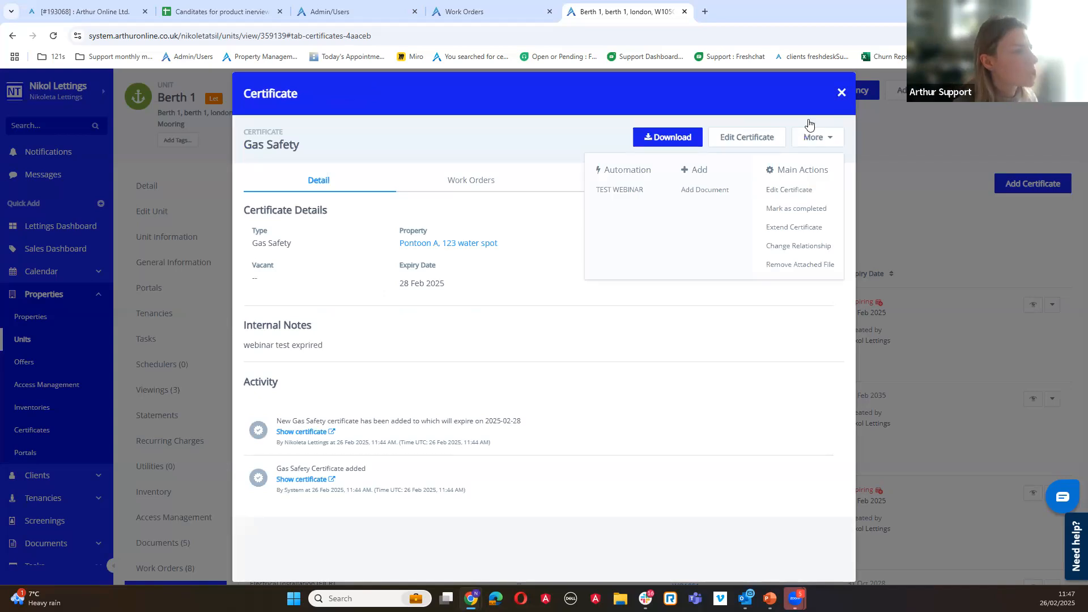
key(Escape)
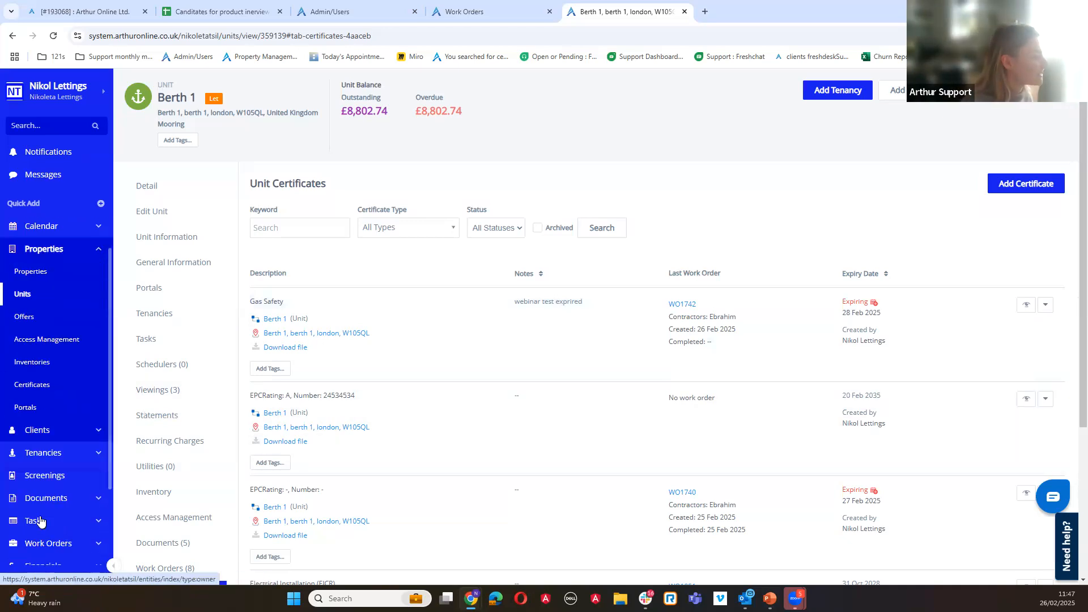
Assign WO1742 to the invited contractor and select the contractor's company email on their profile.
scroll(37, 482, down, 2)
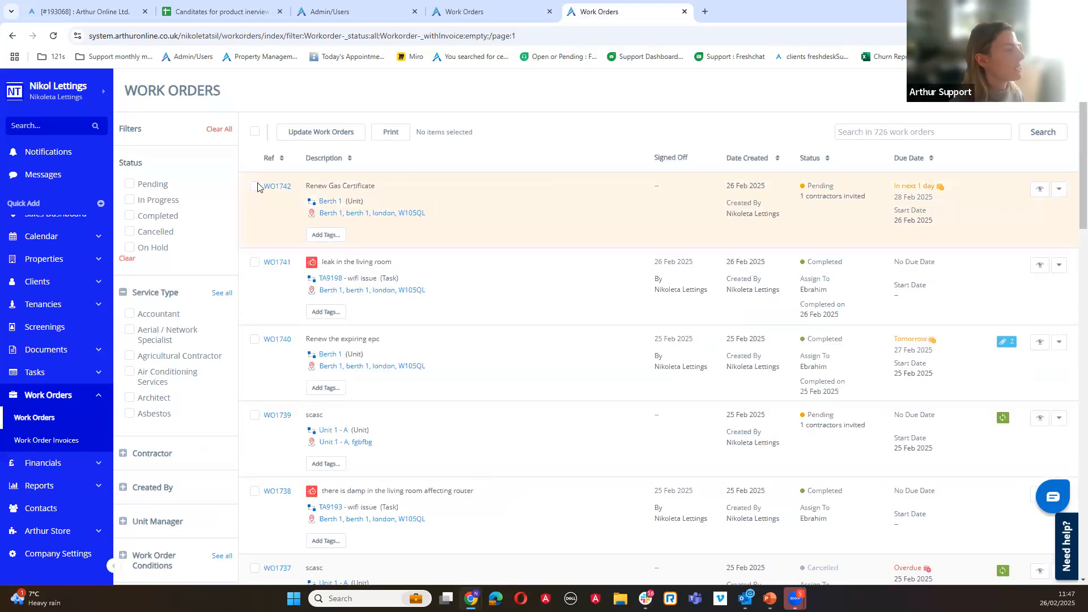
click(276, 188)
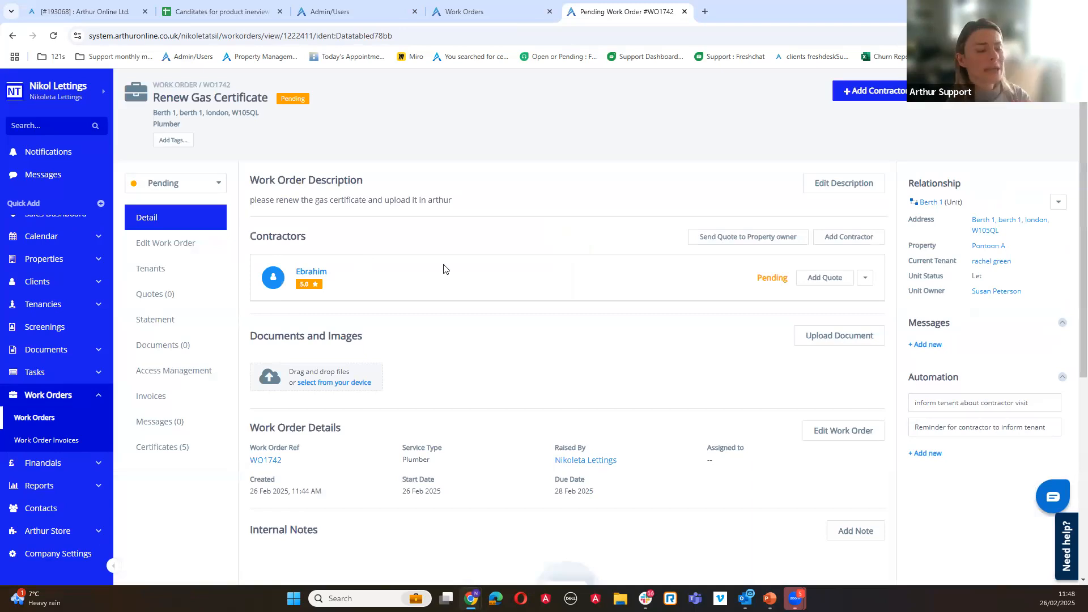
click(864, 277)
click(811, 302)
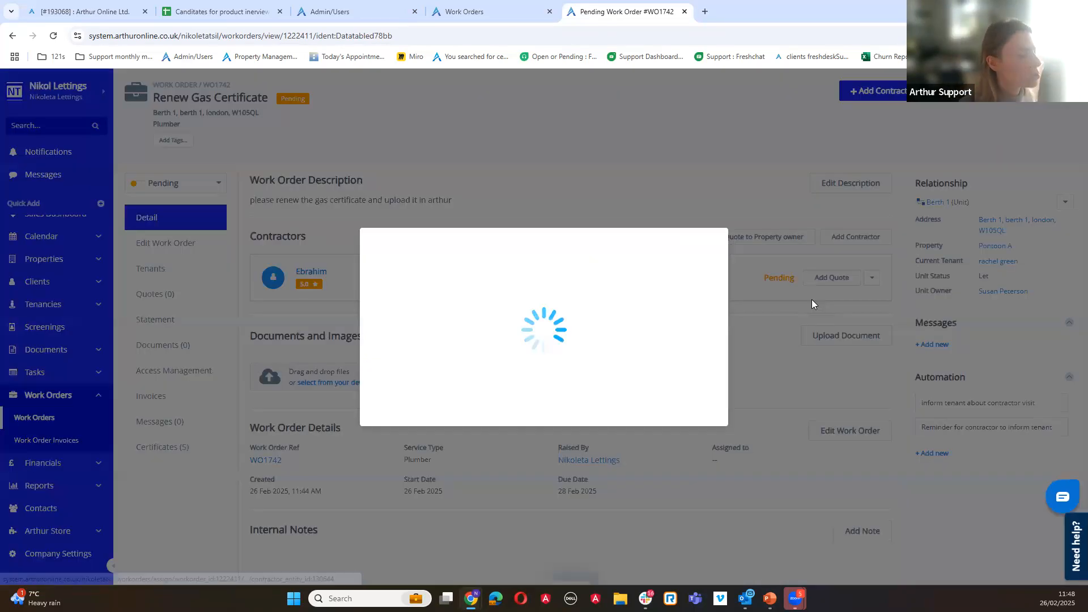
click(700, 407)
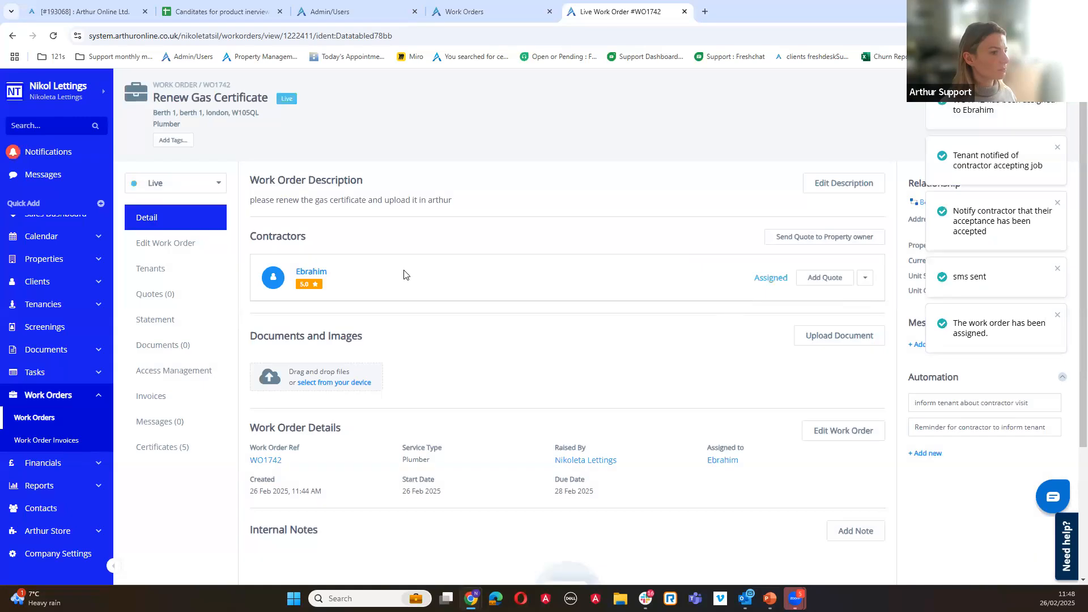
click(308, 274)
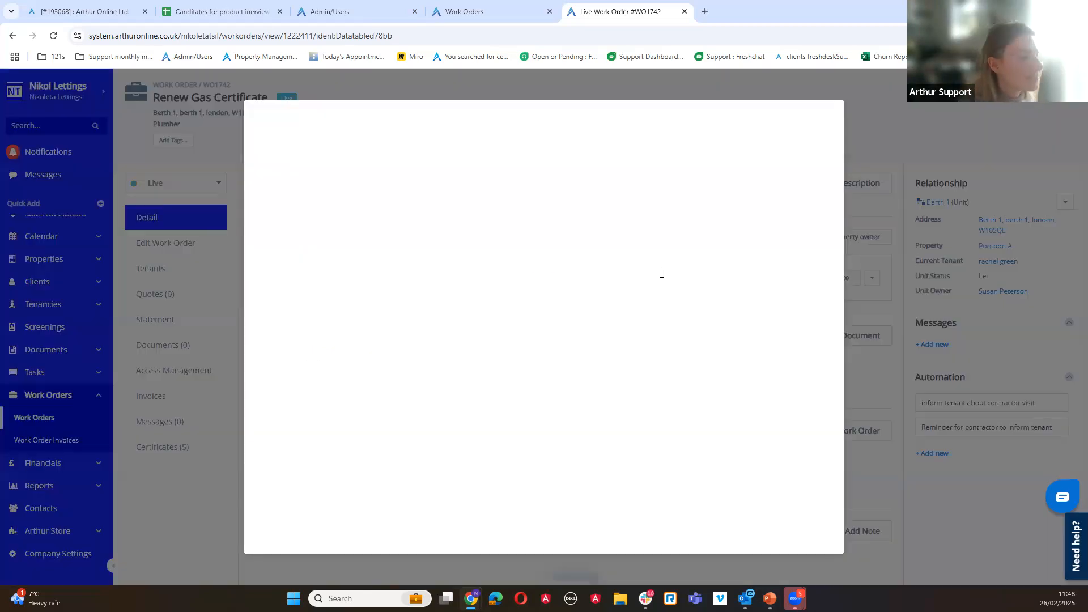
triple_click(643, 254)
key(ctrl+c)
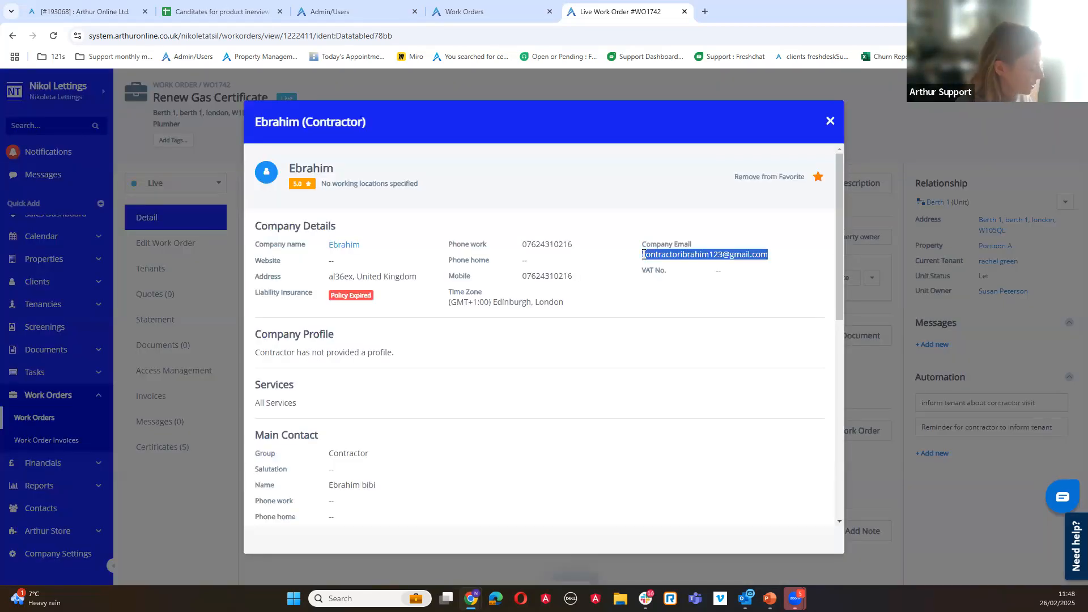
Replace the Admin Users email filter with the contractor's copied email address.
click(342, 14)
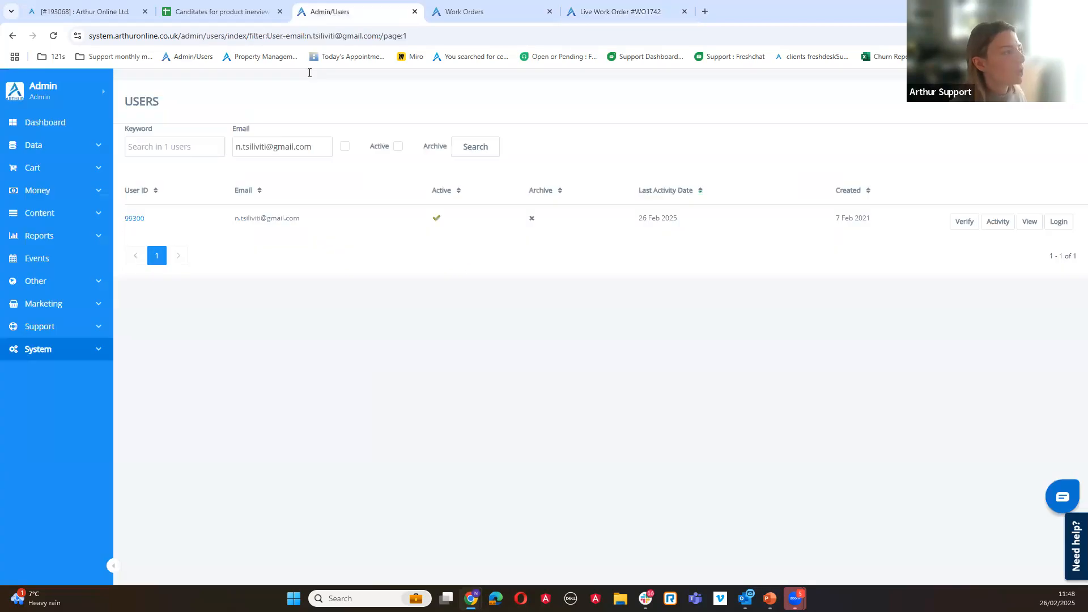
drag(317, 147, 150, 149)
key(BackSpace)
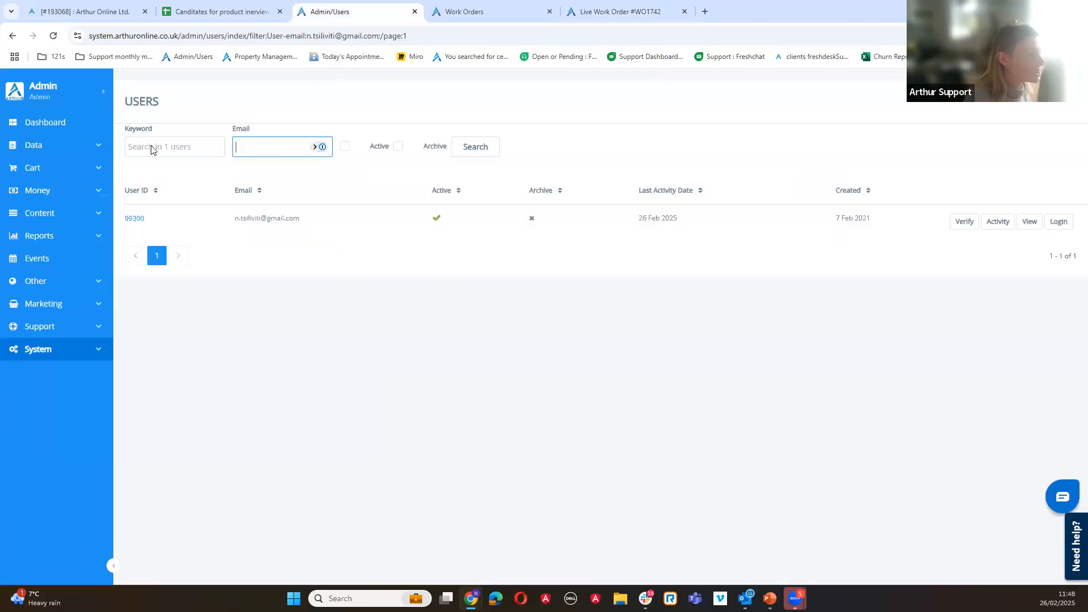
key(ctrl+v)
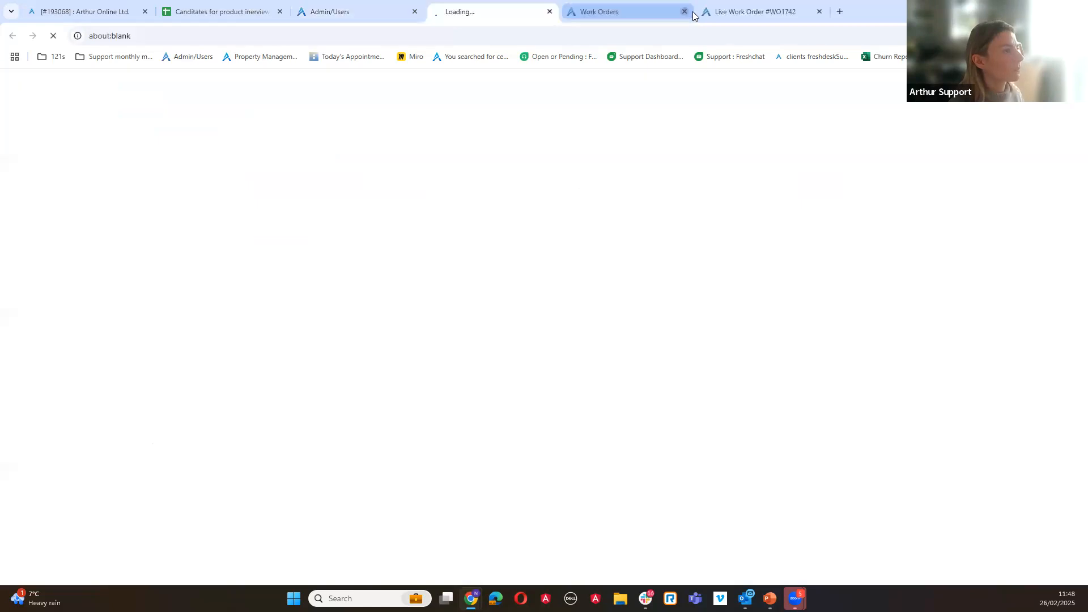
Open live job WO1742 'Renew Gas Certificate' from the contractor's Live Jobs.
click(684, 11)
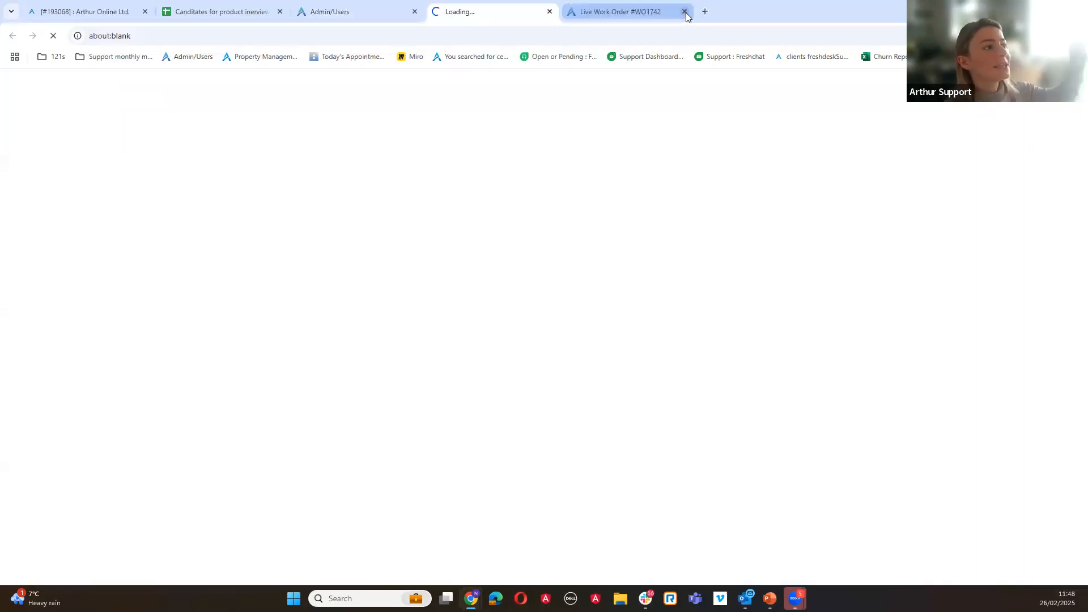
click(684, 12)
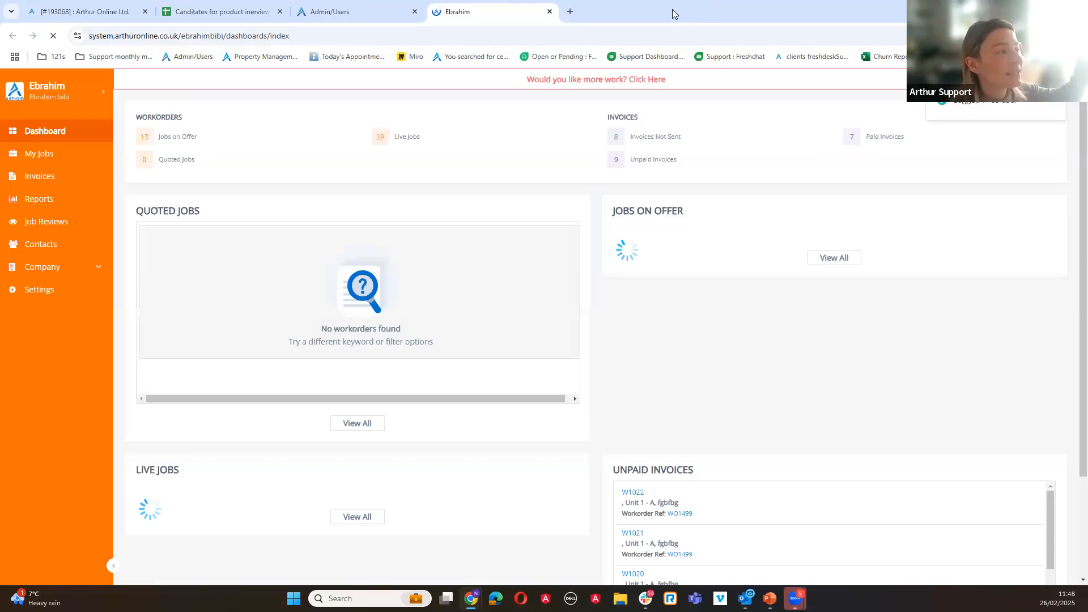
click(405, 137)
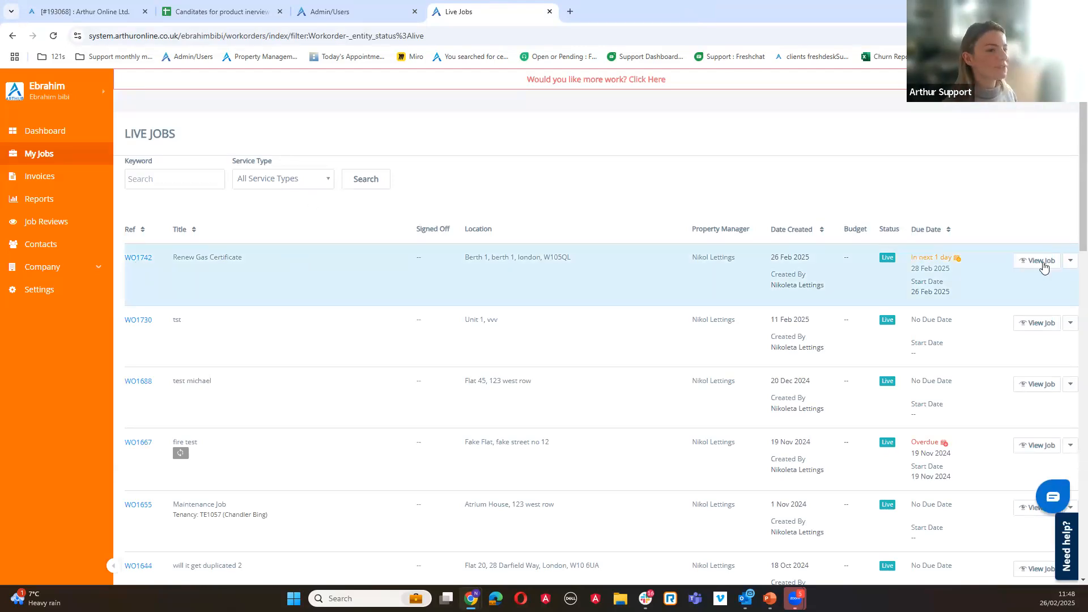
click(1037, 262)
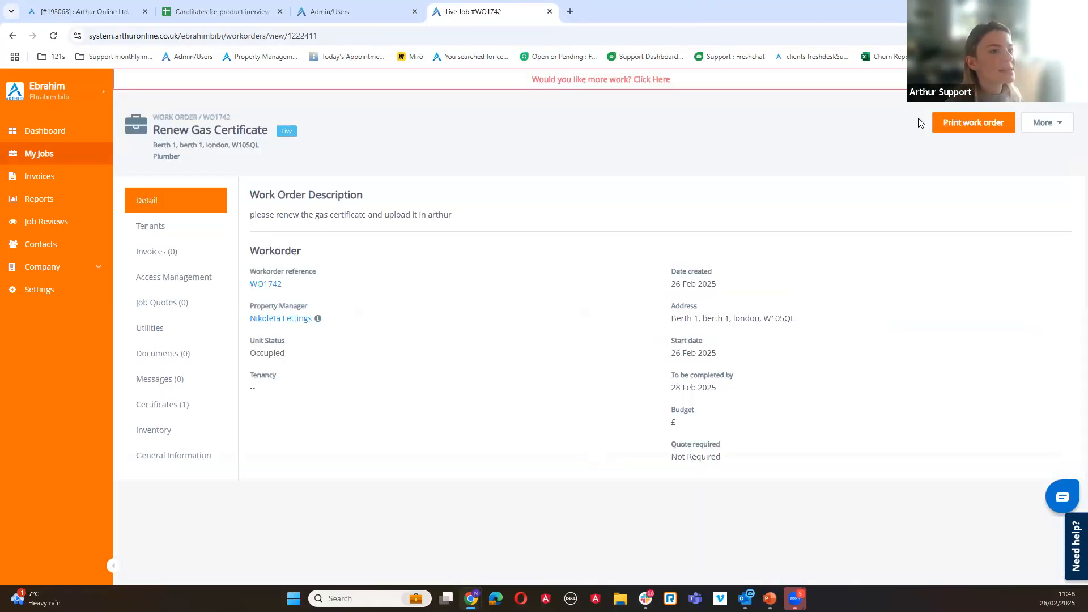
click(1057, 123)
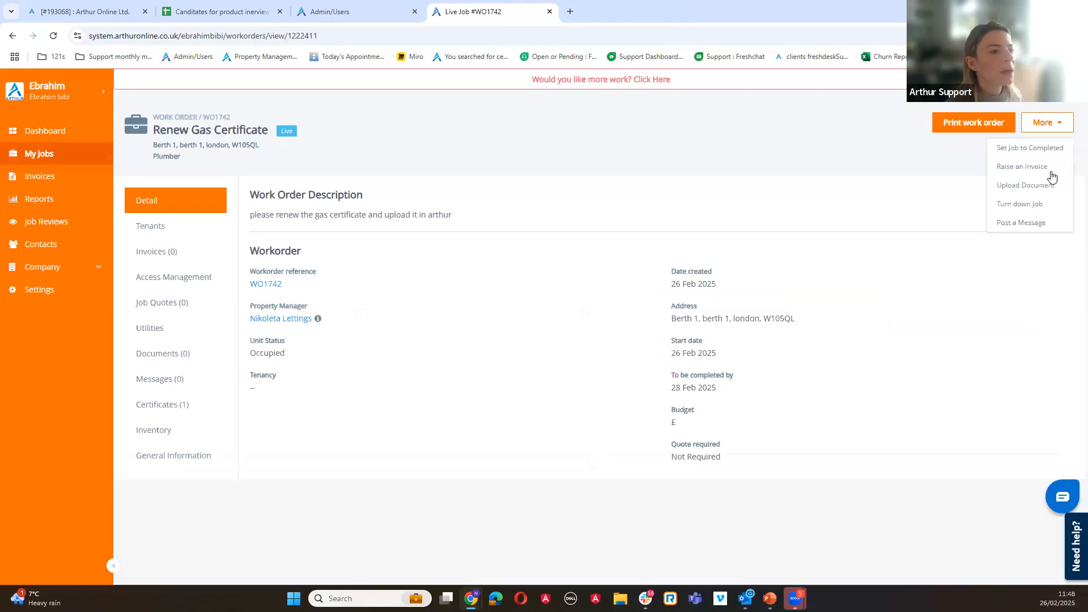
Add a Gas Safety certificate to WO1742 with expiry date 26 Feb 2026.
click(159, 406)
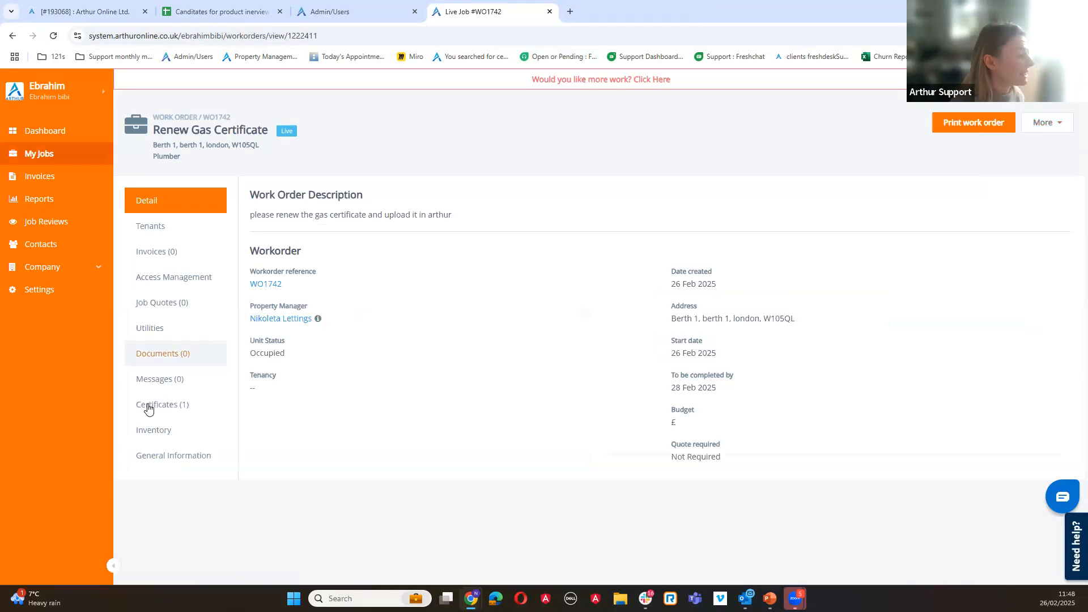
click(165, 406)
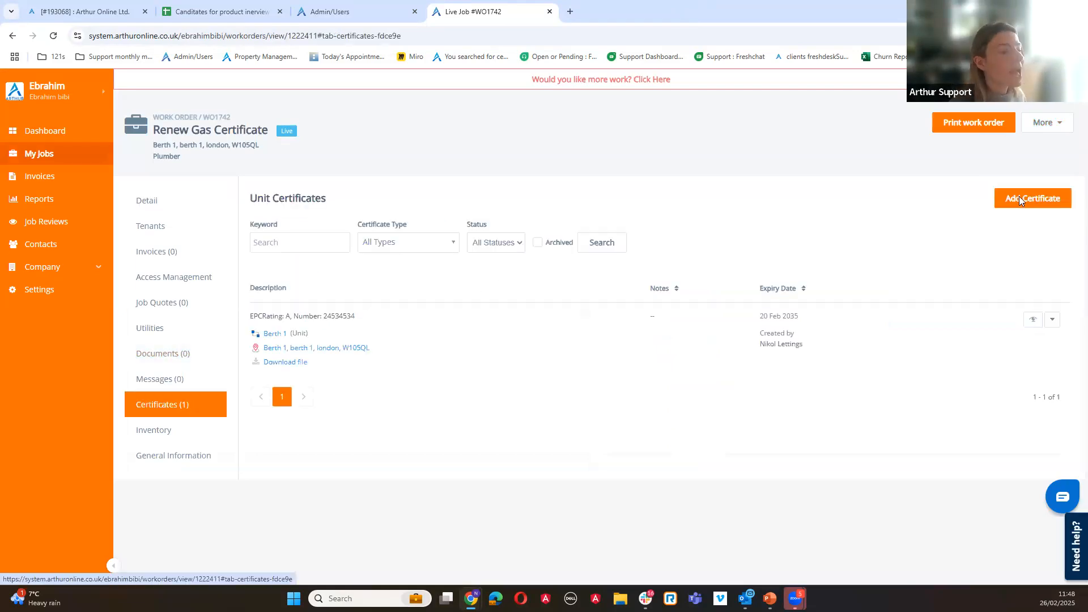
click(1019, 200)
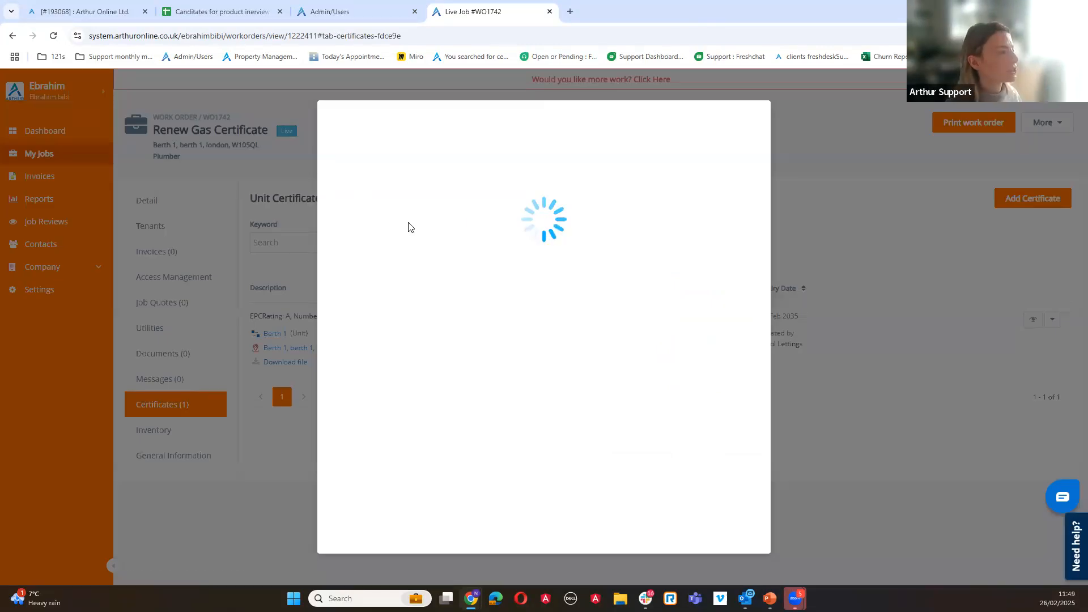
click(423, 182)
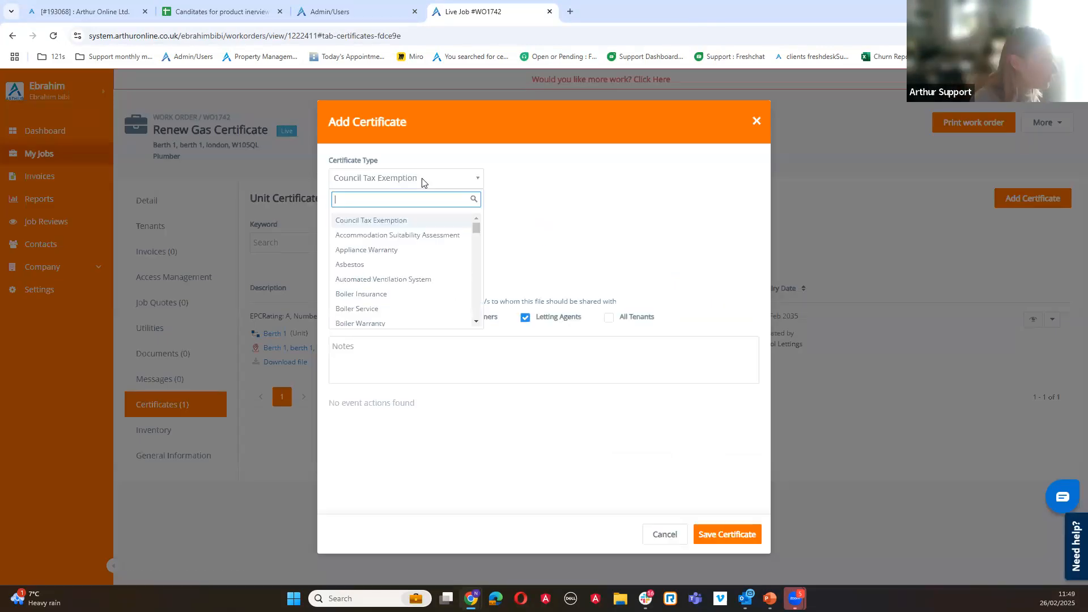
text(gas)
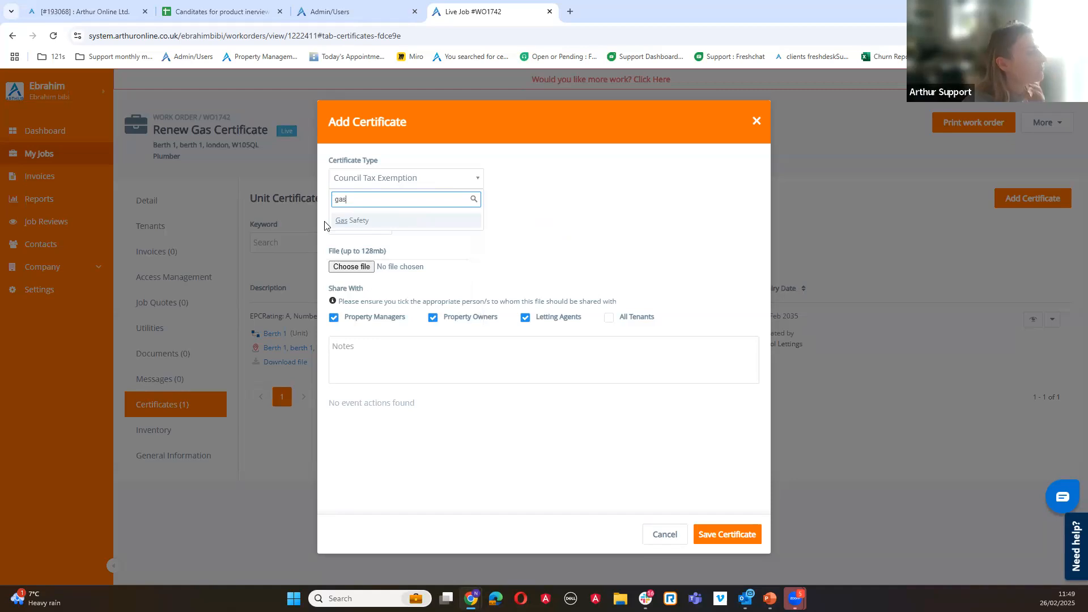
click(336, 225)
click(366, 227)
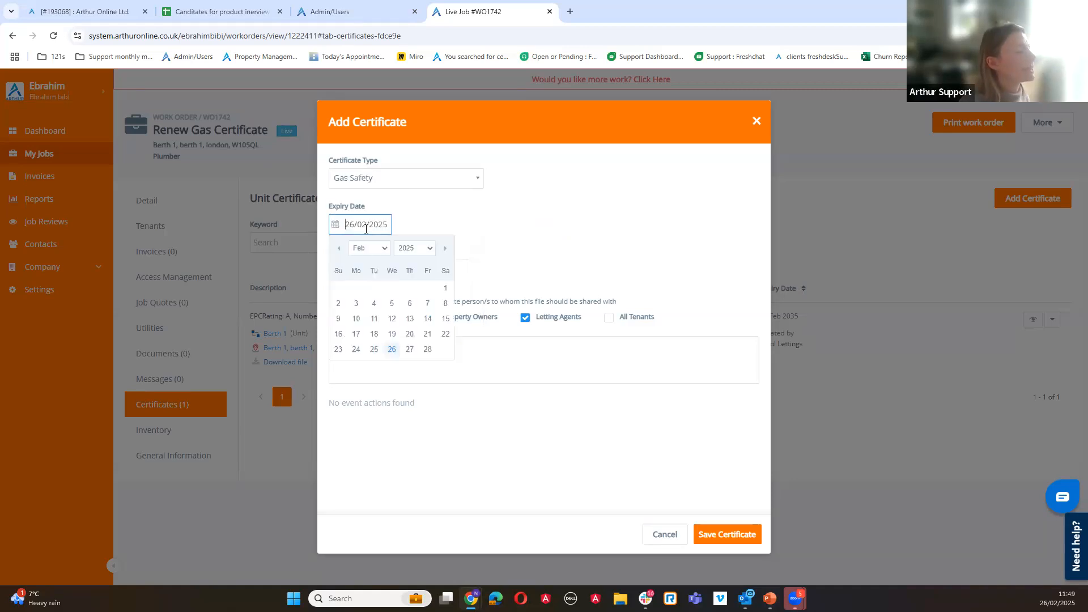
click(429, 248)
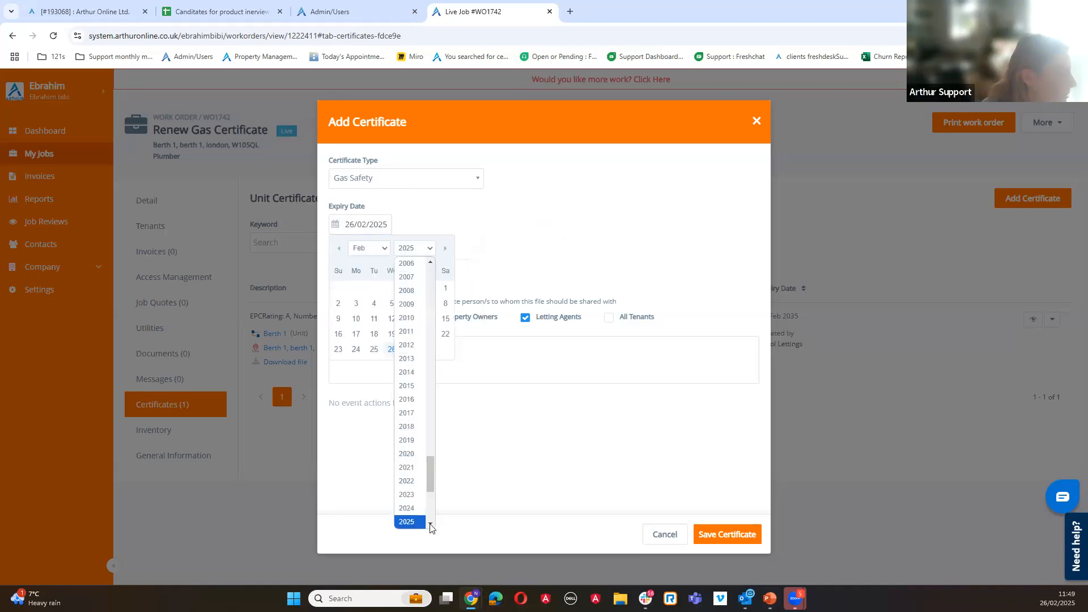
click(430, 525)
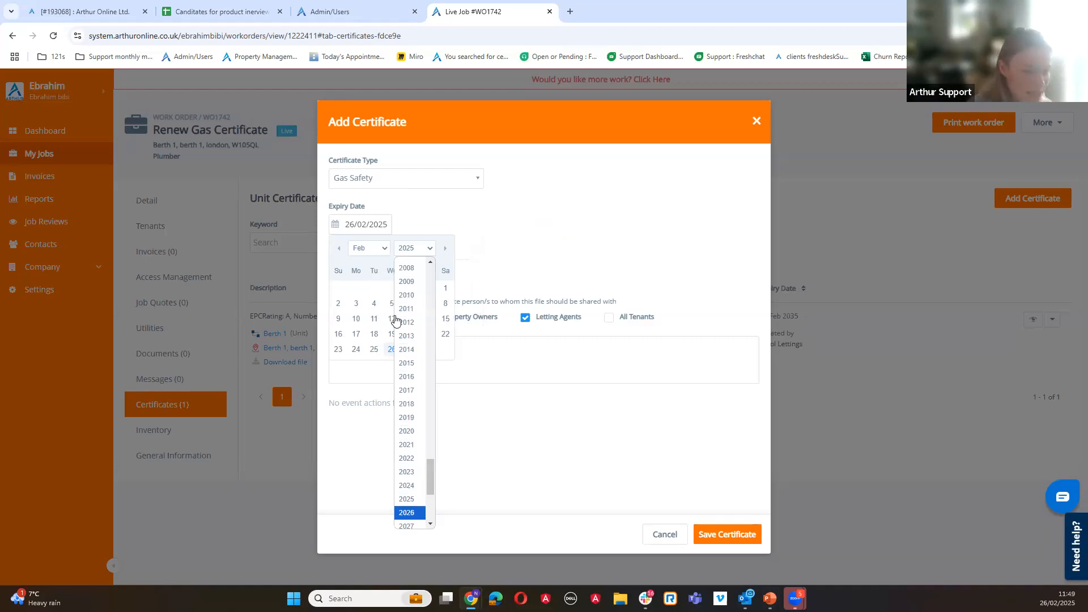
click(406, 513)
click(410, 335)
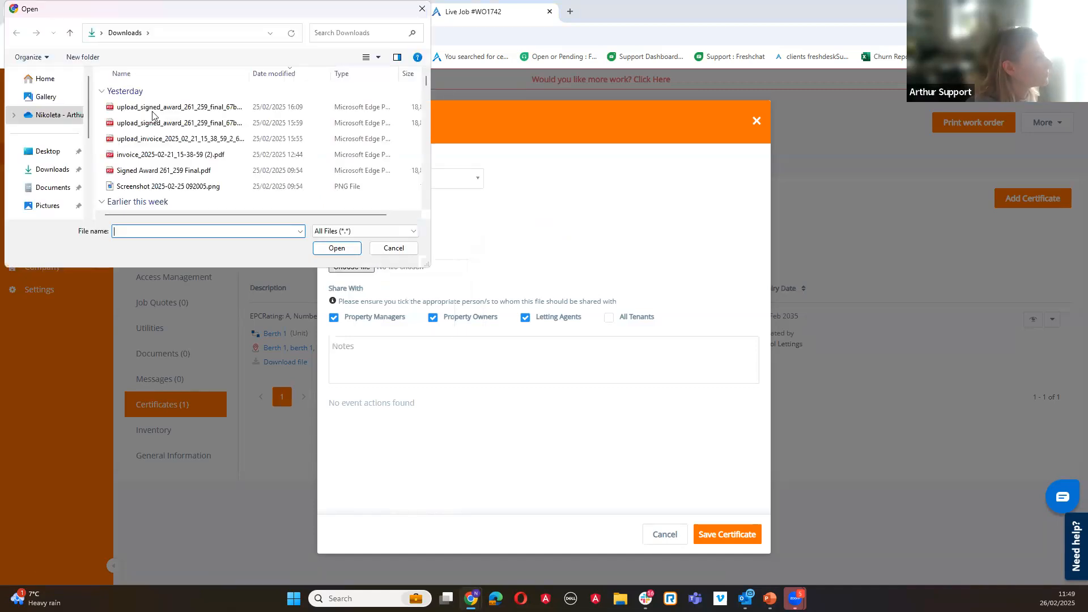
Attach Signed Award 261_259 Final.pdf and save the certificate.
click(161, 172)
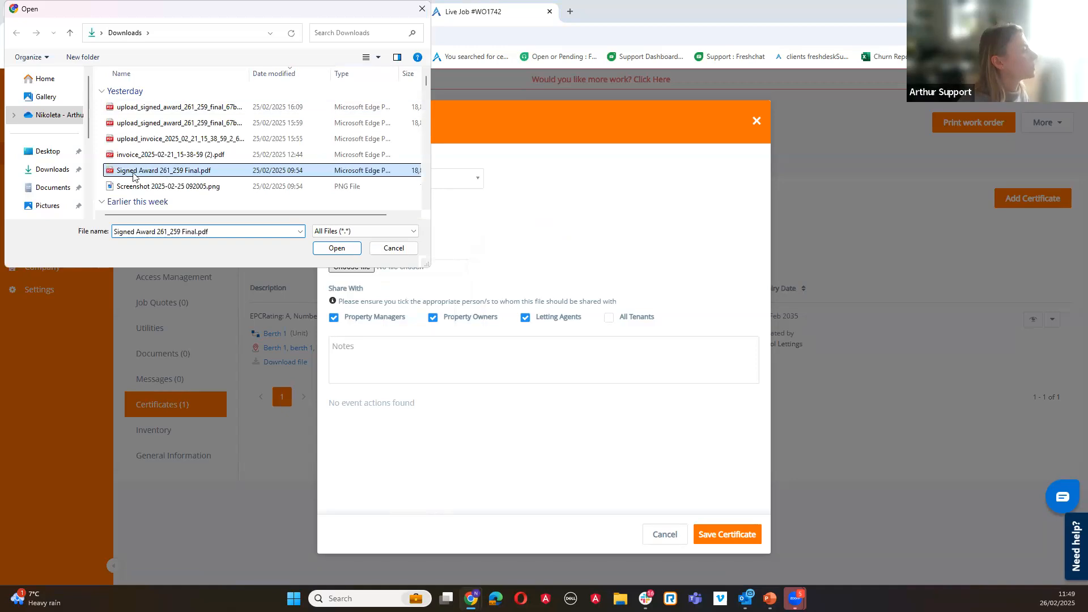
click(335, 249)
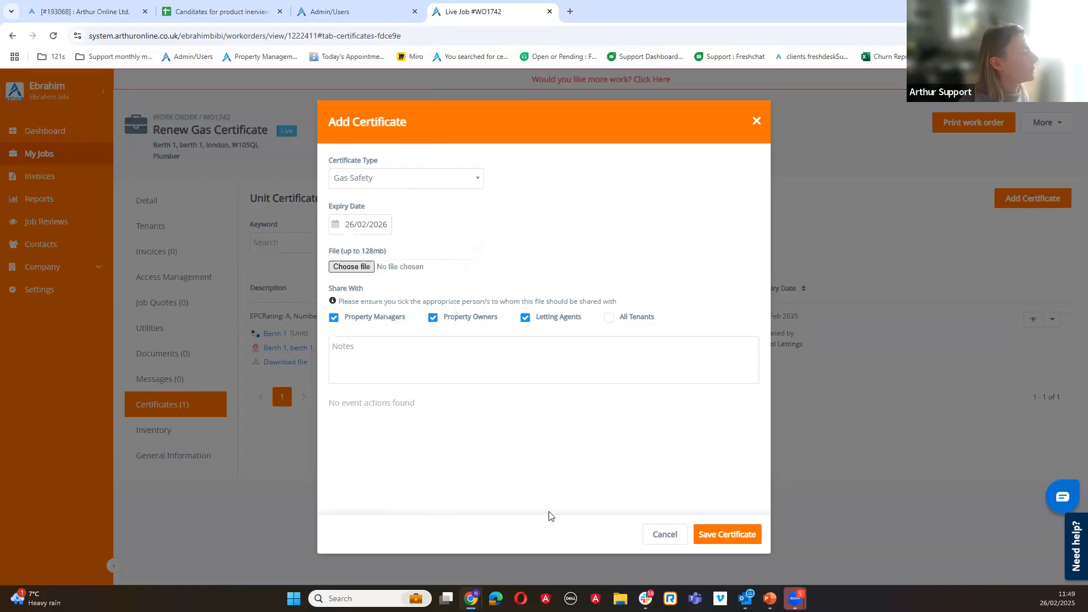
click(725, 534)
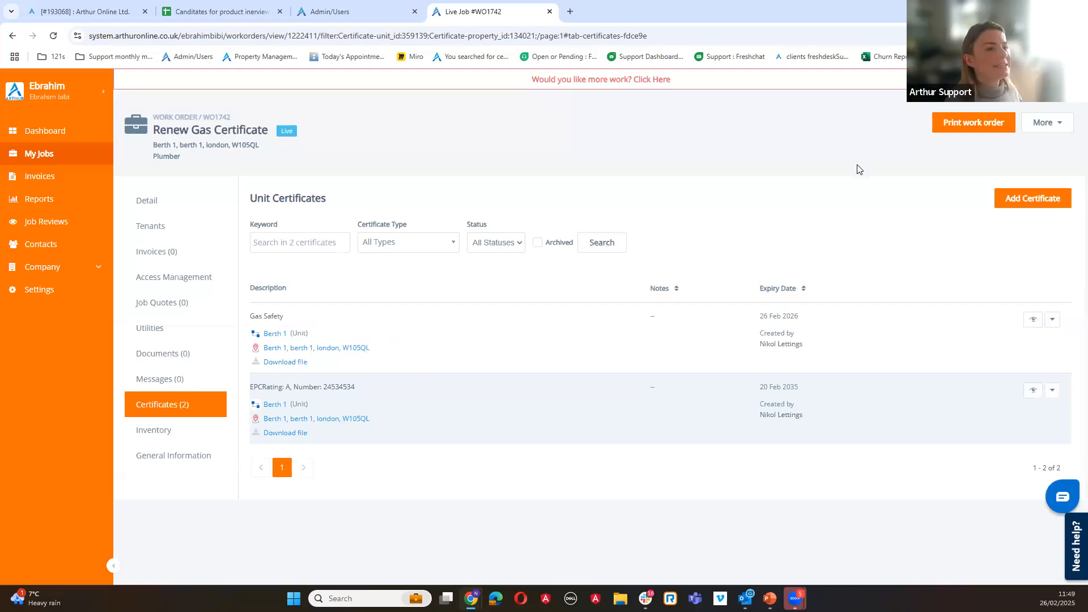
Set job WO1742 to Completed from the More actions menu.
click(1042, 123)
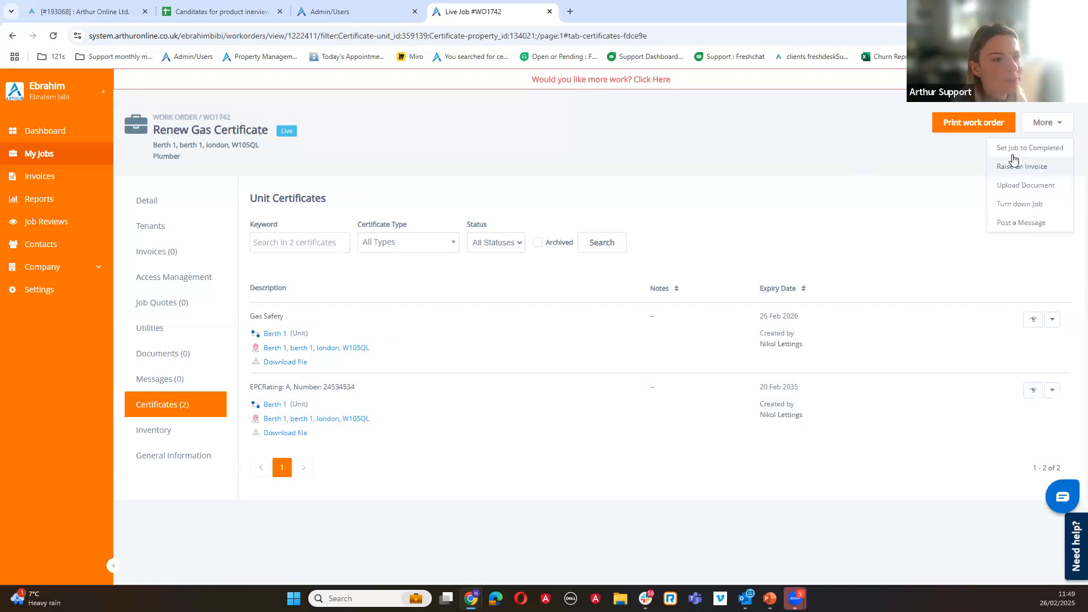
click(1027, 151)
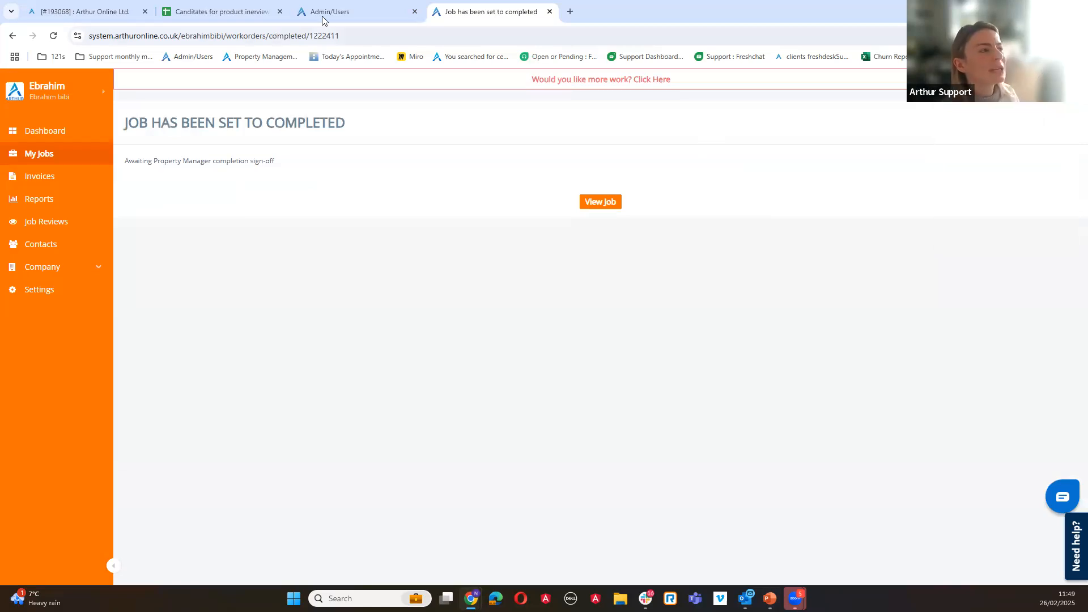
mouse_move(323, 18)
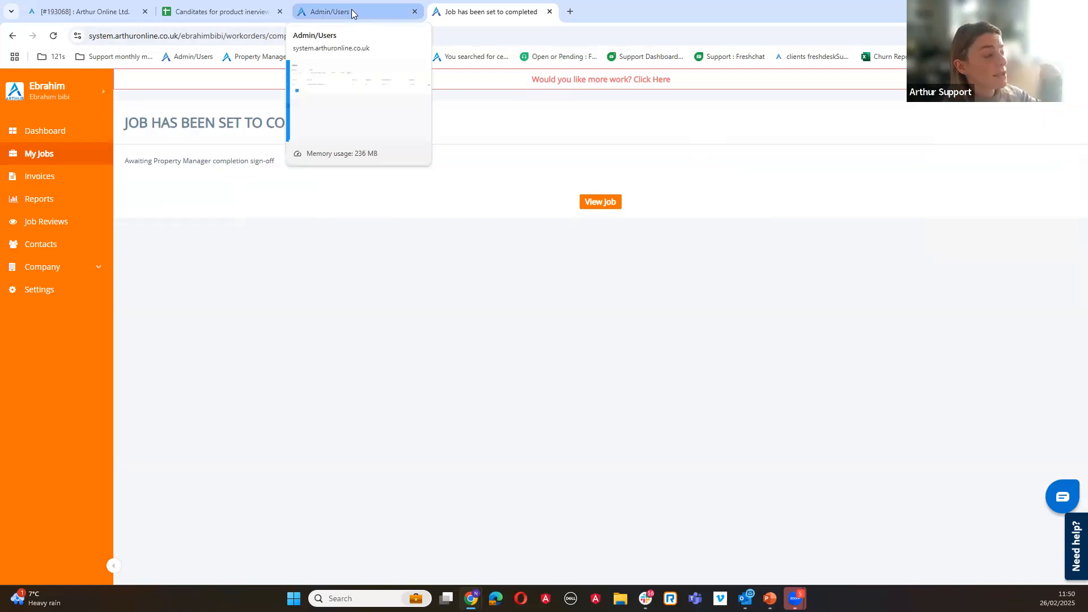
Search Admin Users by a new e-mail address entered in the Email filter.
click(340, 116)
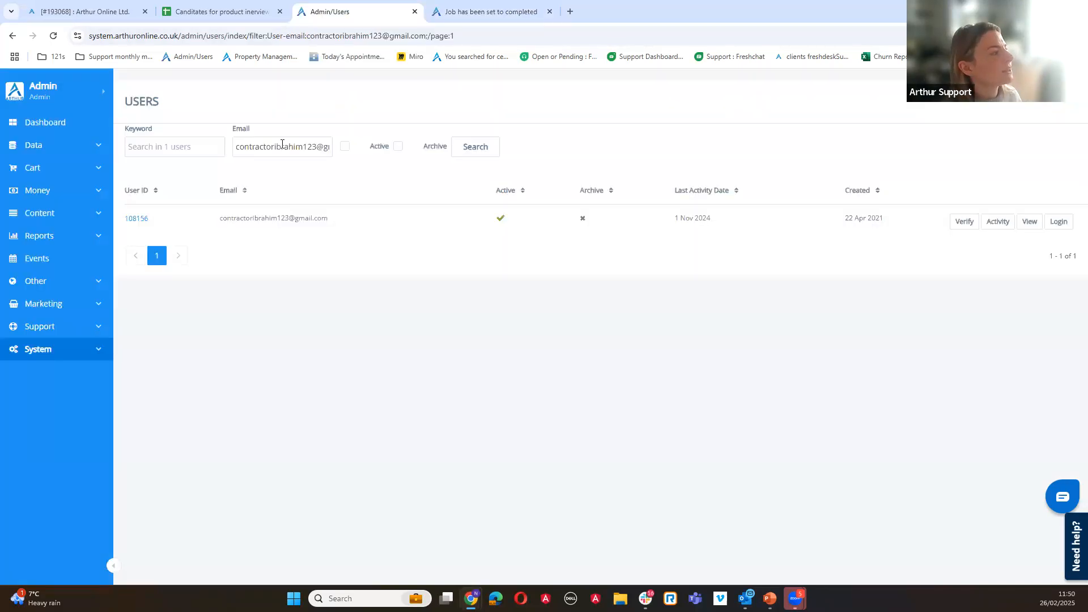
double_click(280, 145)
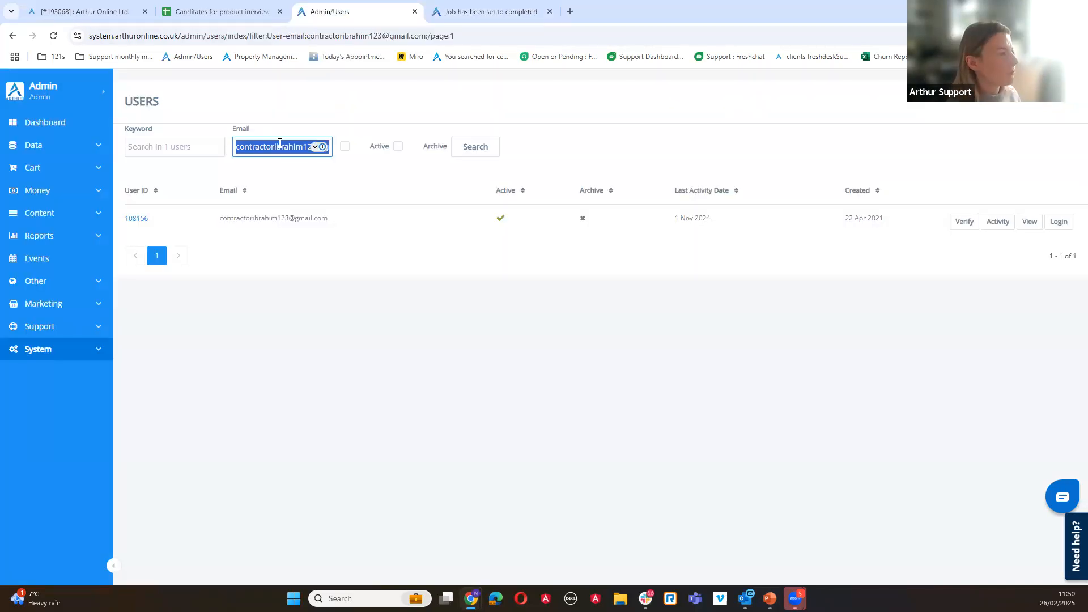
key(BackSpace)
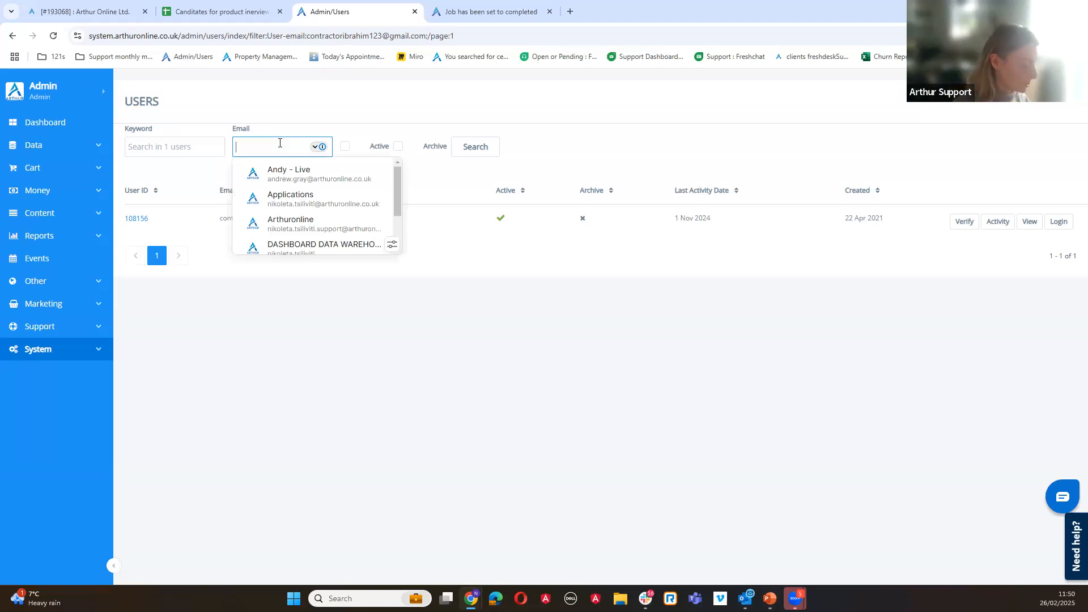
text(ni)
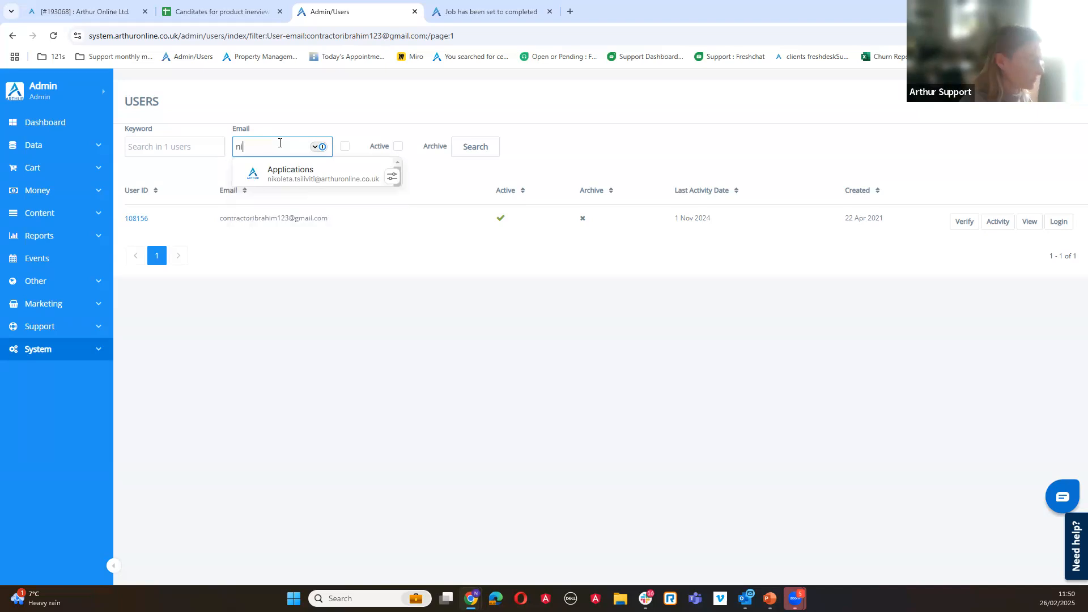
key(BackSpace)
key(BackSpace)
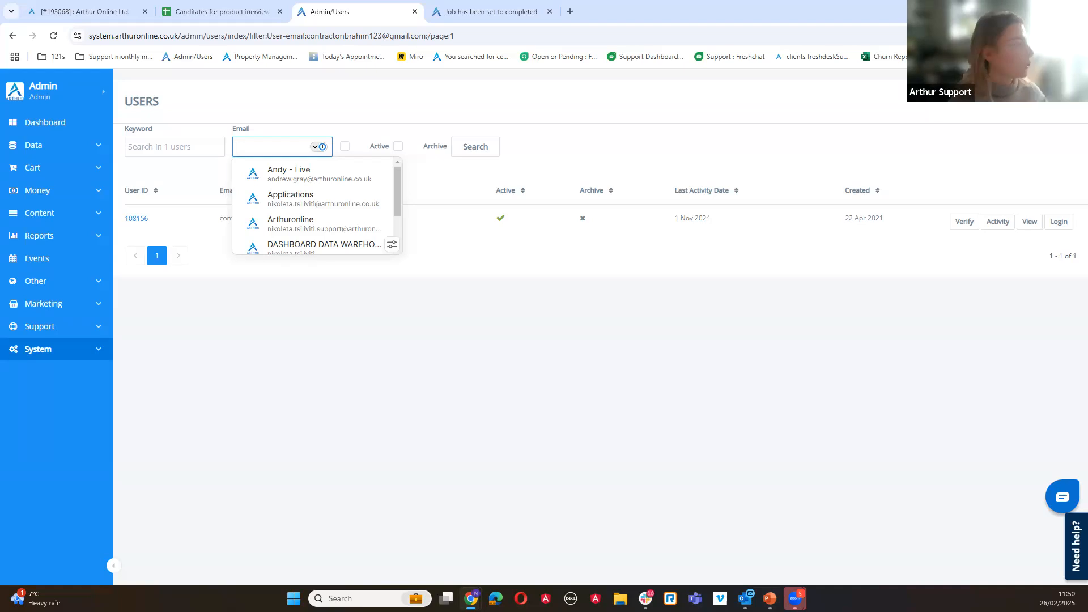
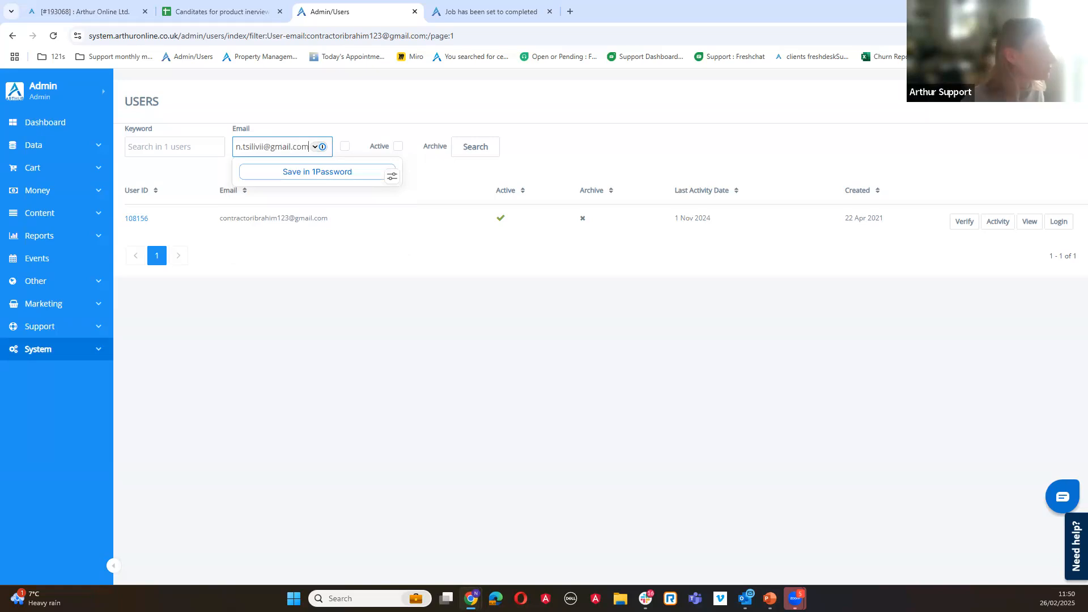
click(481, 152)
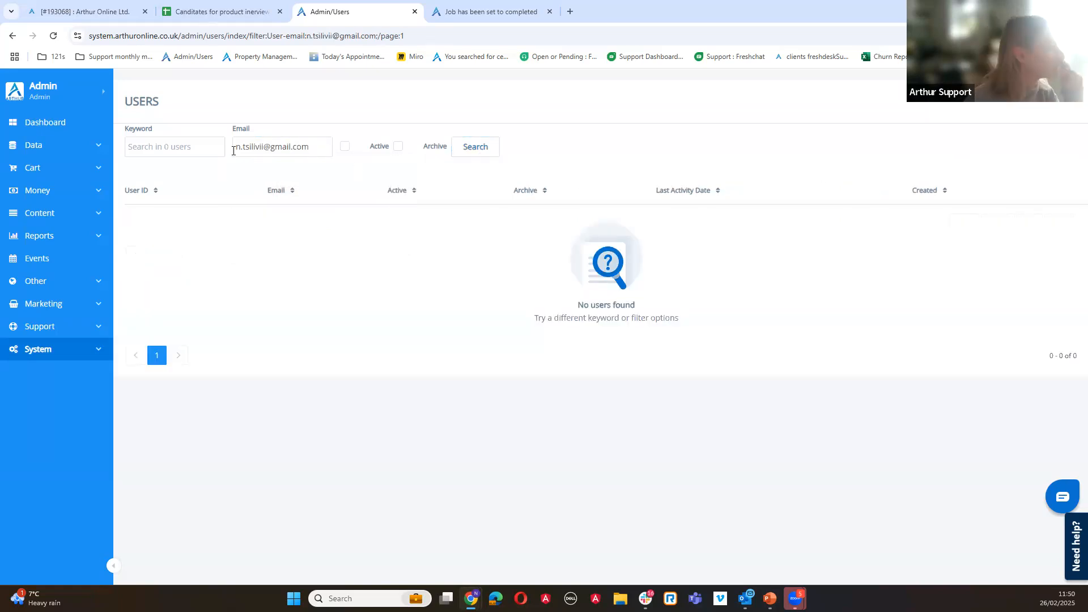
Correct the name part of the e-mail address in the filter.
drag(325, 148, 174, 146)
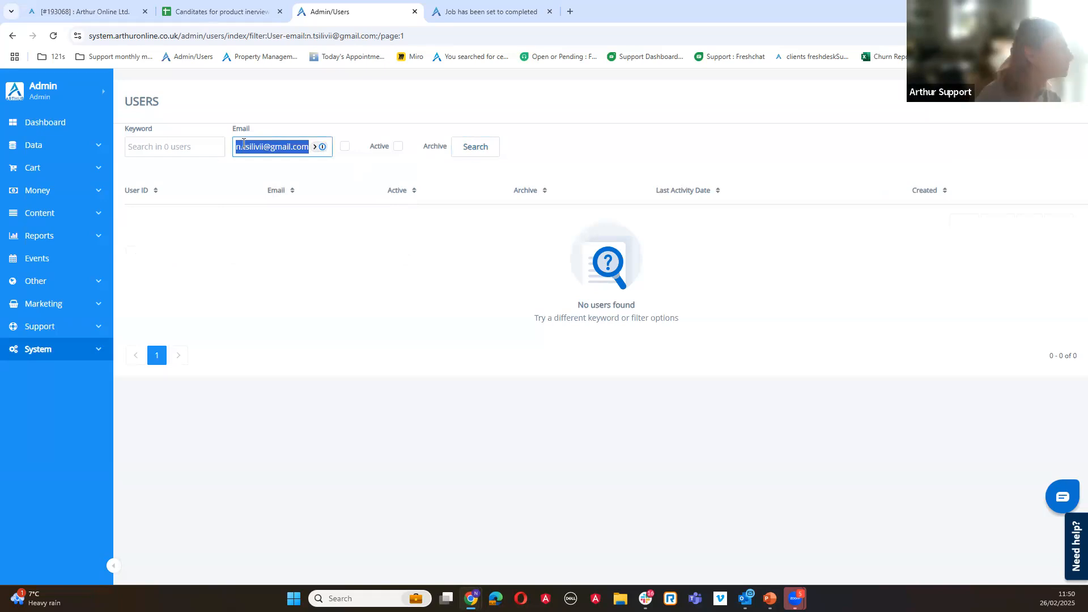
click(265, 148)
text(ti)
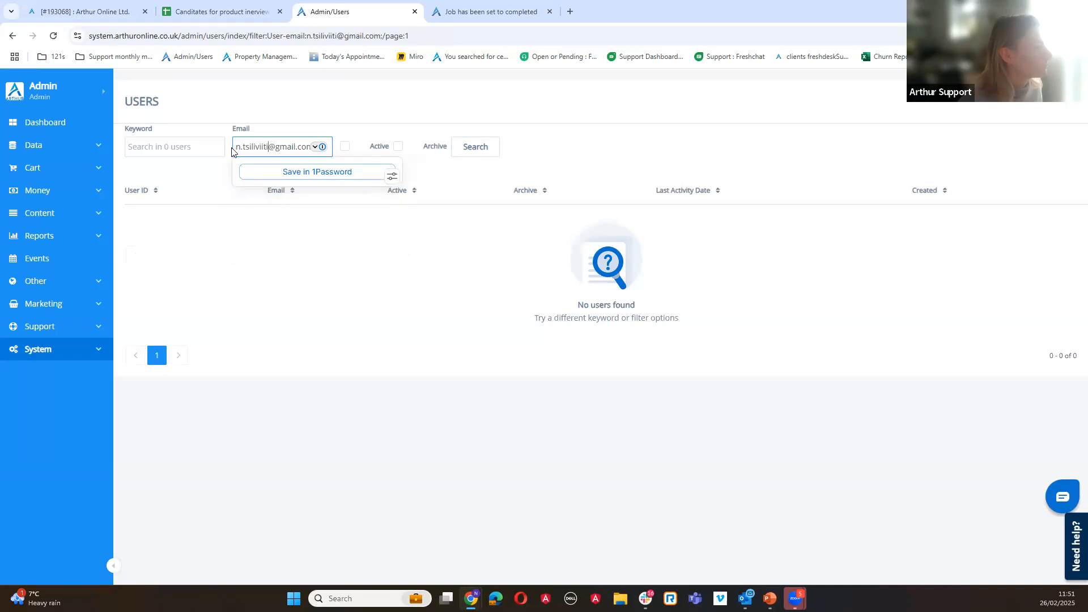
click(231, 151)
Remove an extra letter from the name part of the filter's e-mail address.
drag(242, 147, 267, 147)
click(264, 146)
key(BackSpace)
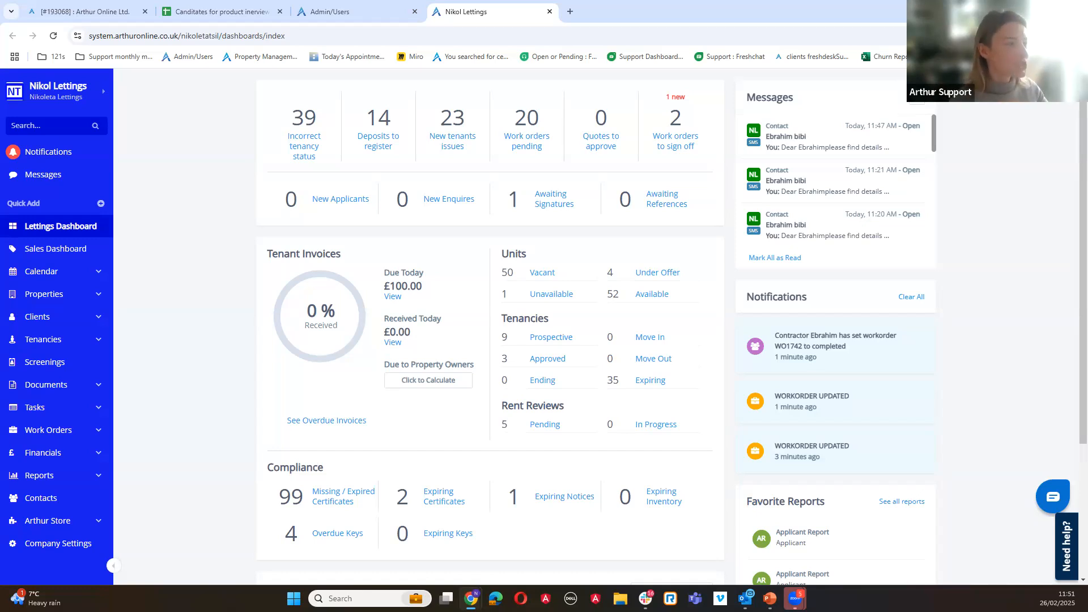
Open the 'Work orders to sign off' list showing the 2 pending work orders, including WO1742.
click(678, 120)
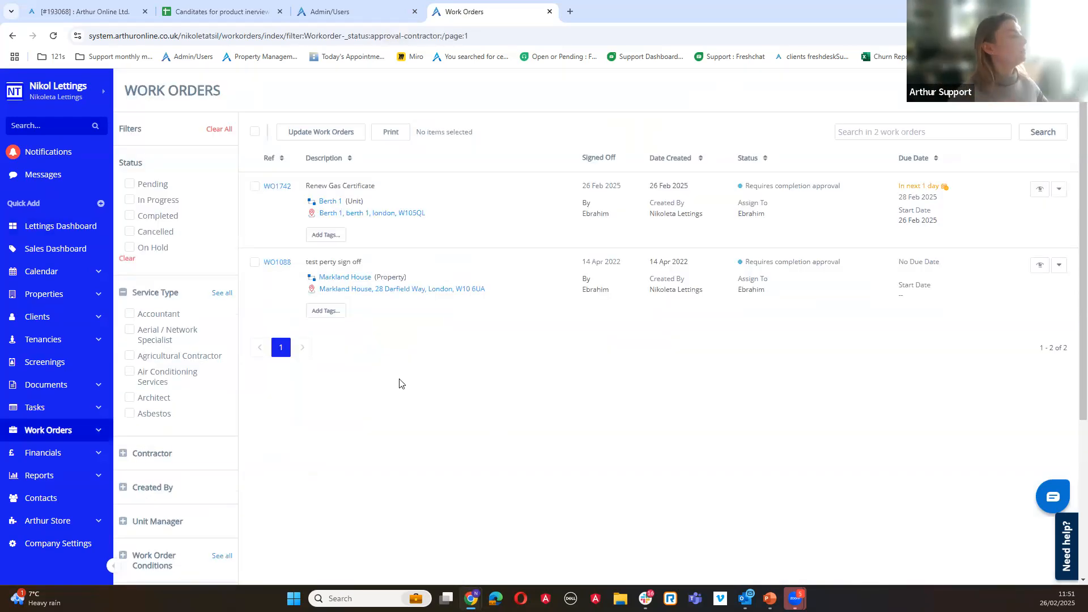
click(51, 225)
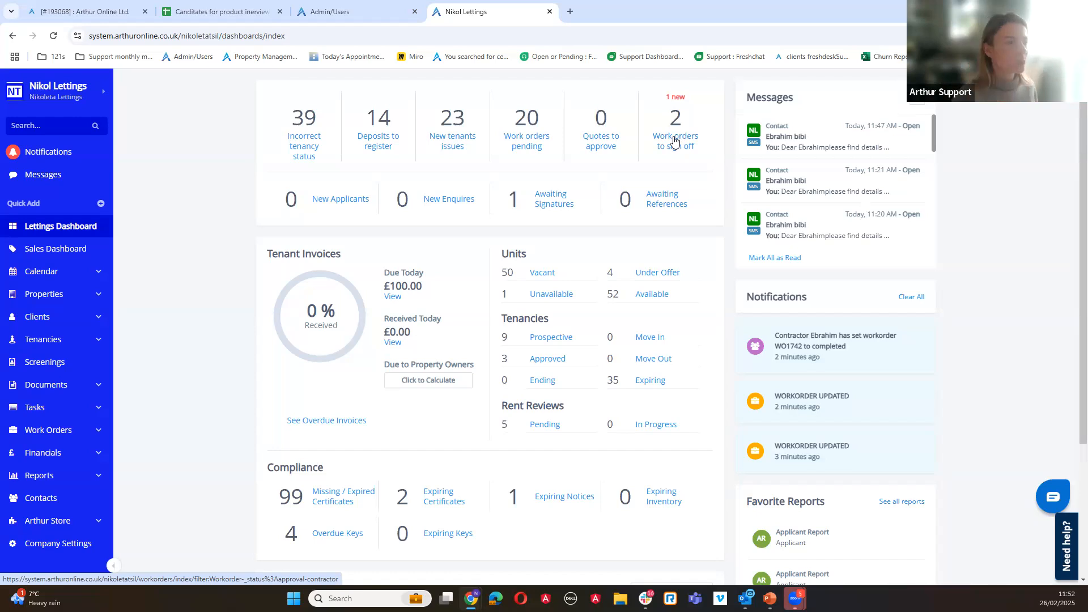
click(674, 140)
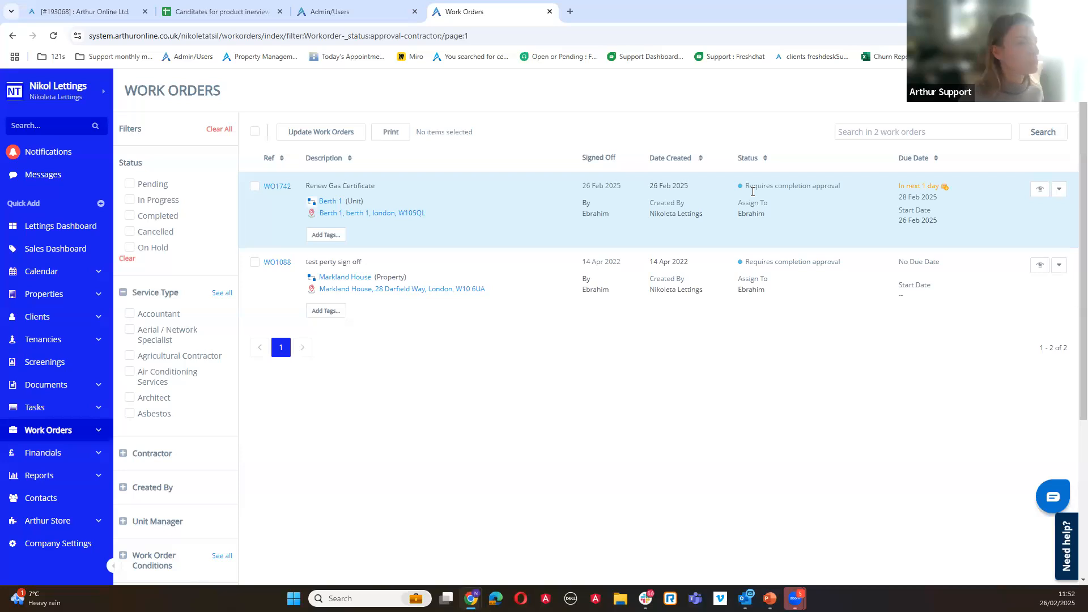
Set WO1742 'Renew Gas Certificate' to Completed, submit the four-star contractor review, and go back.
click(280, 187)
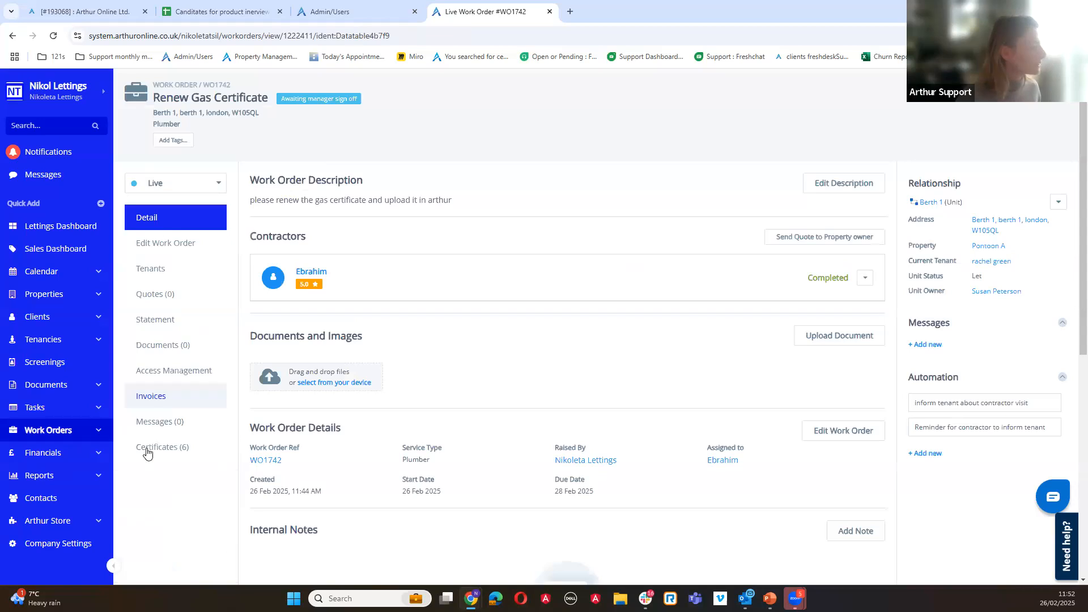
click(206, 188)
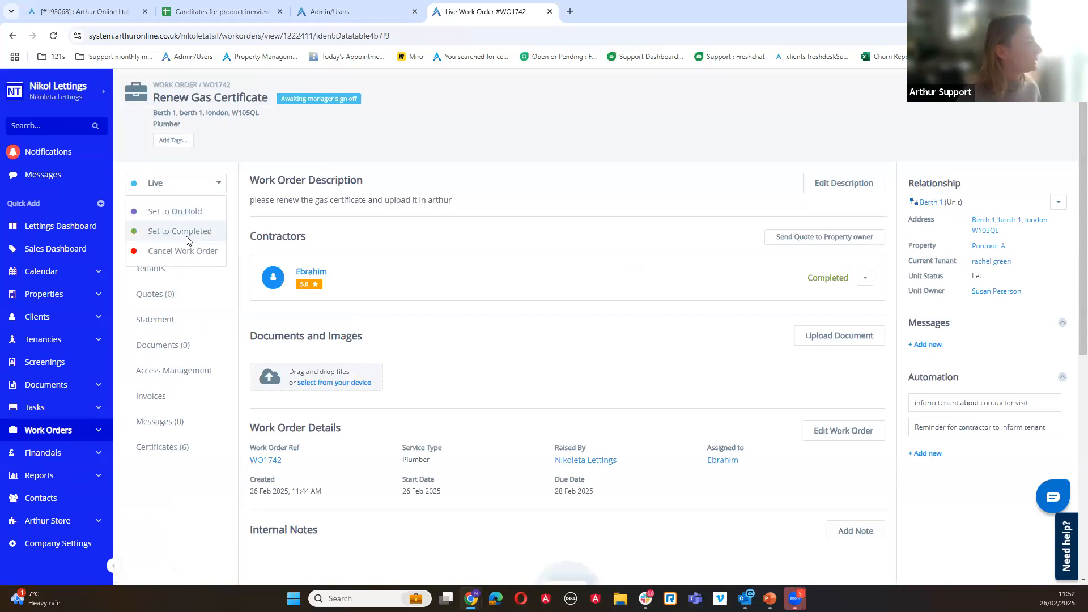
click(187, 237)
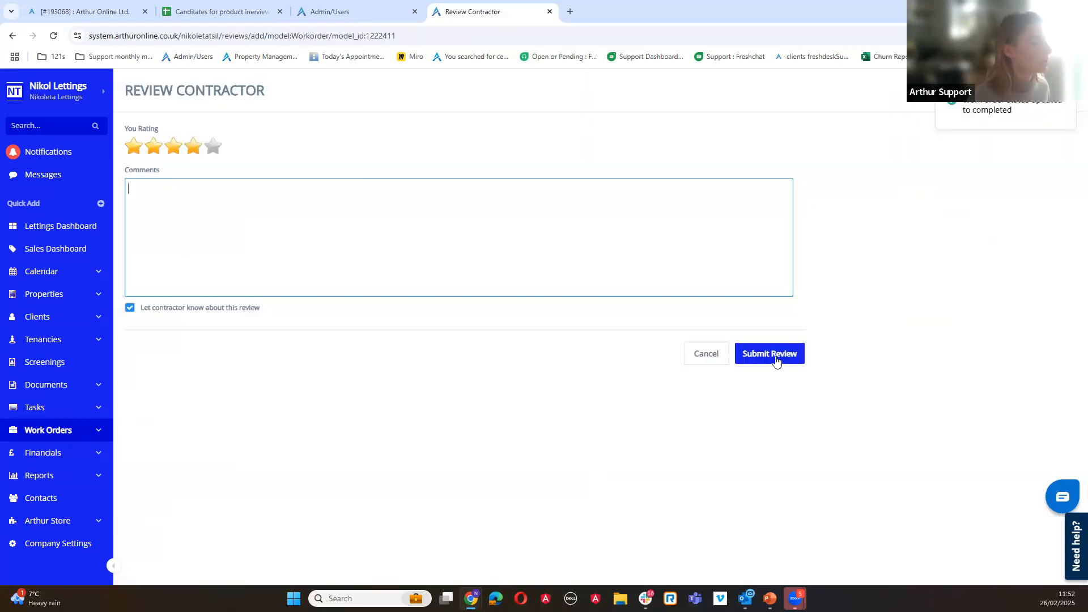
click(771, 354)
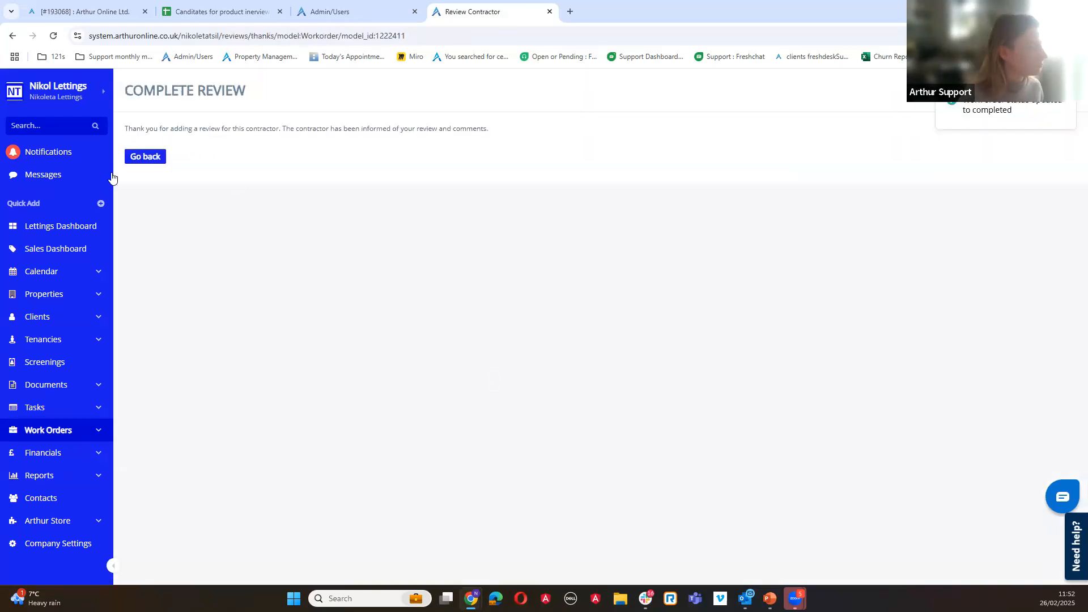
click(146, 159)
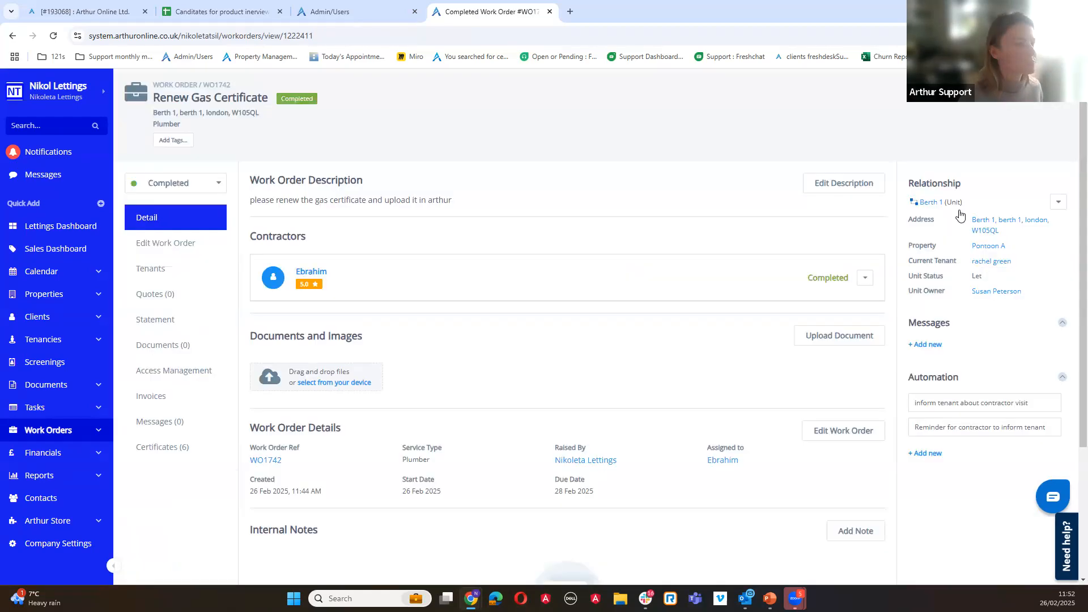
Open the Berth 1 unit in a new tab and show the work order's six certificates.
right_click(929, 204)
click(965, 221)
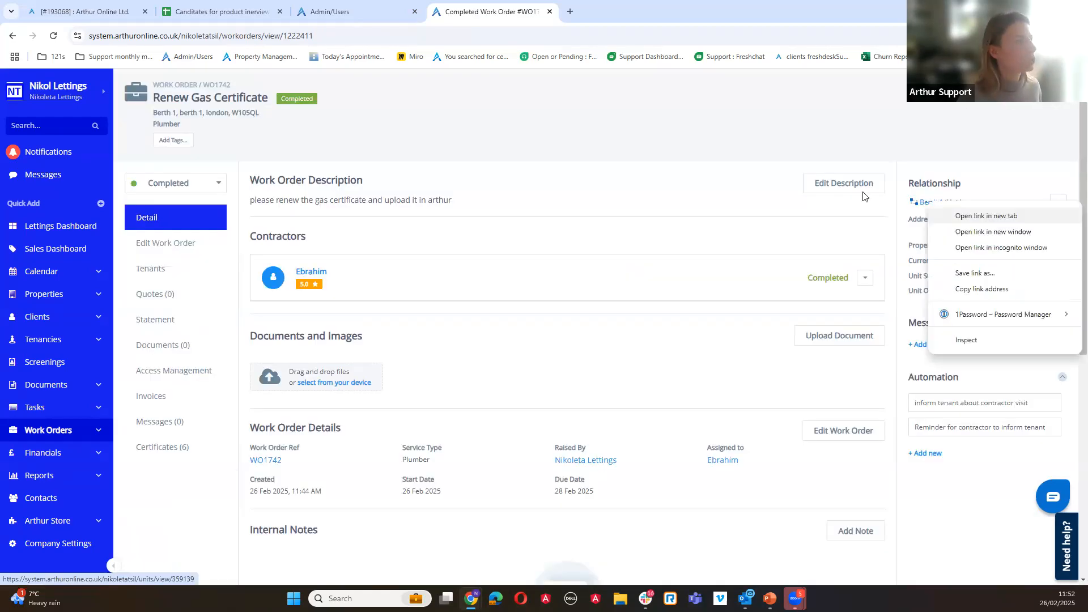
click(153, 453)
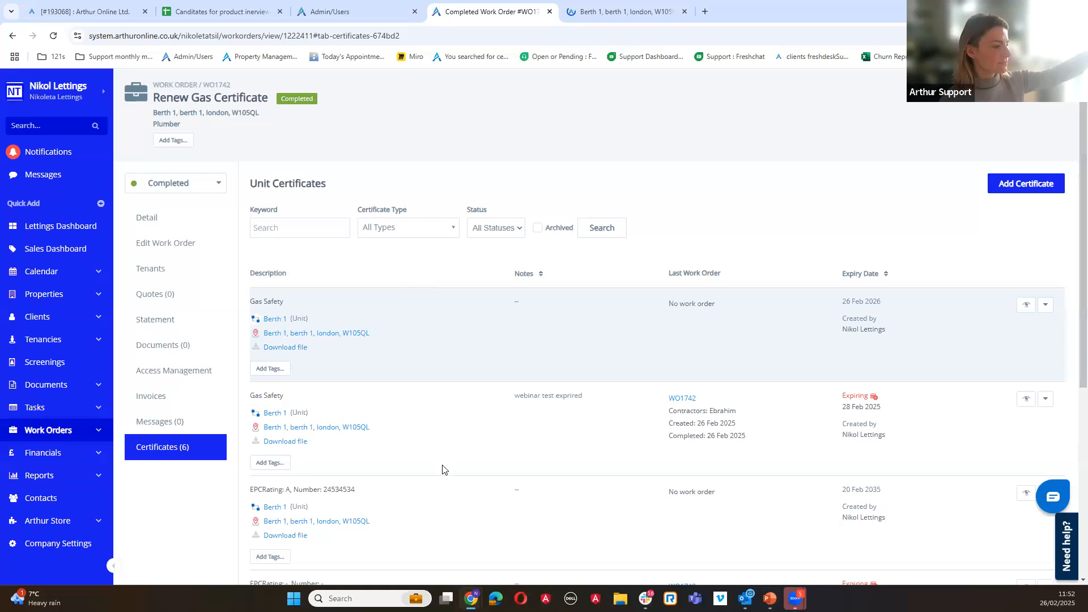
scroll(443, 469, down, 5)
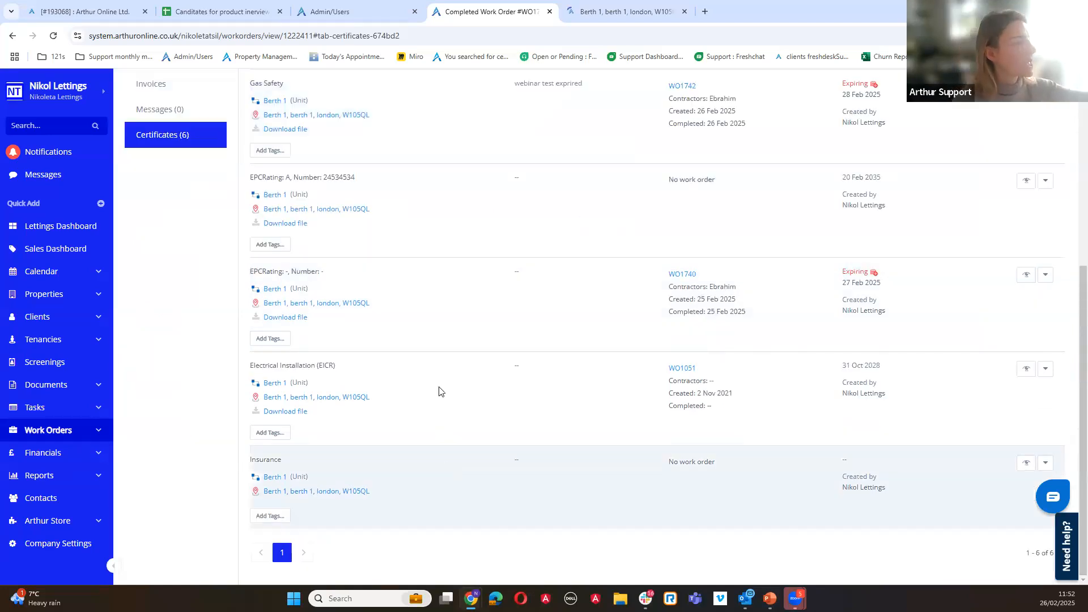
scroll(438, 389, up, 5)
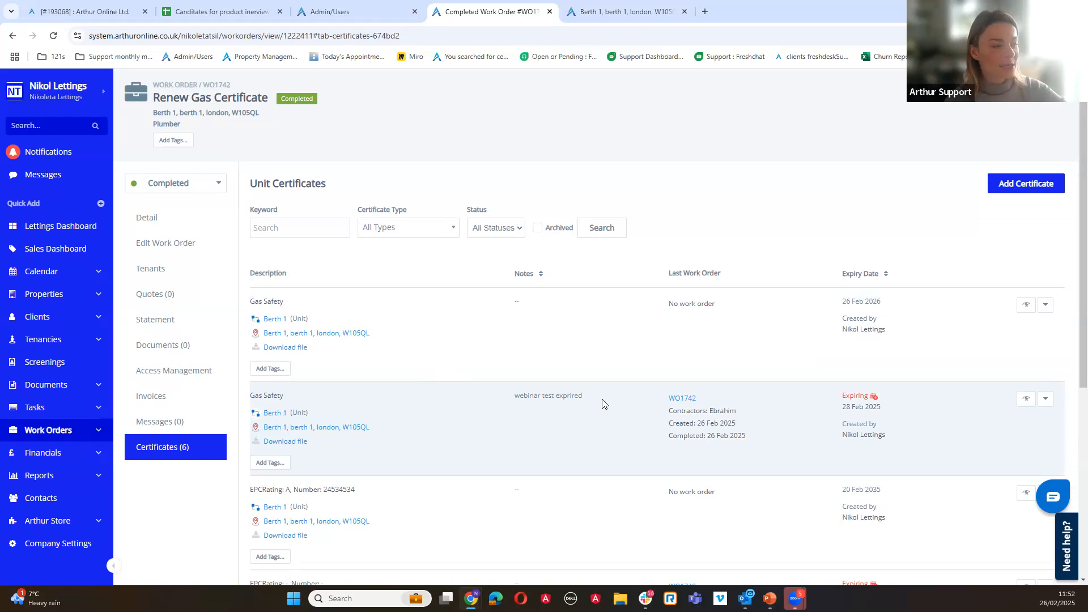
Review the second Gas Safety certificate's note and the rest of the certificate list.
triple_click(516, 397)
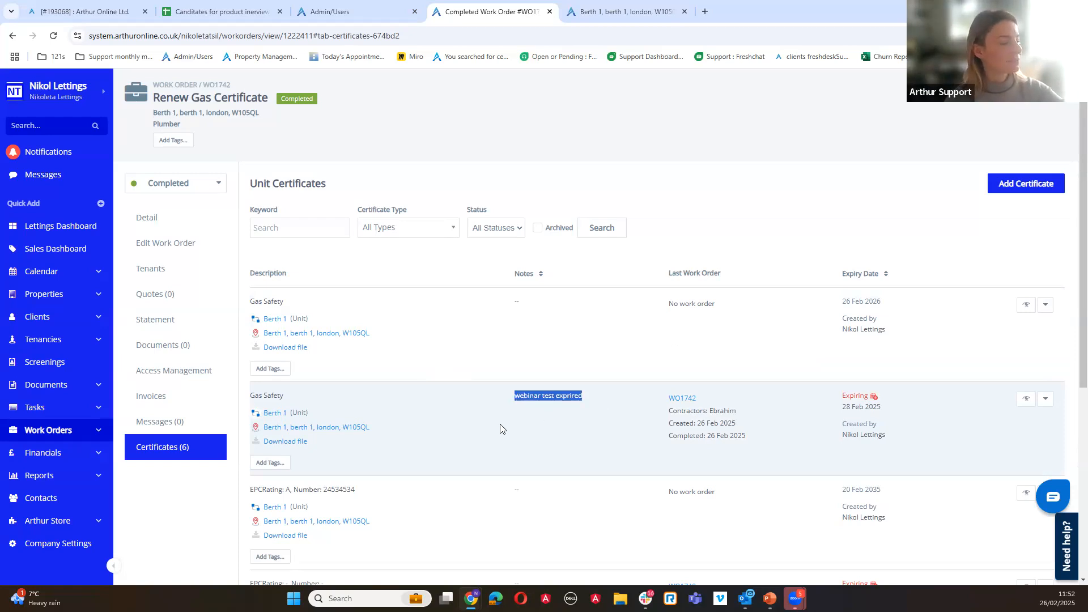
click(396, 335)
scroll(396, 335, down, 4)
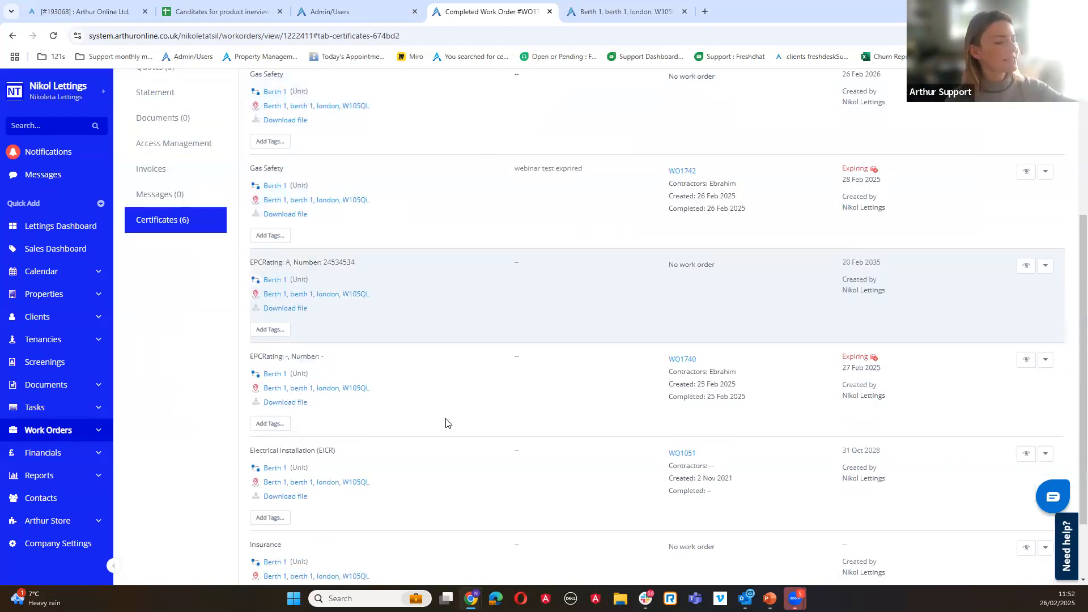
scroll(448, 424, up, 2)
scroll(446, 424, up, 1)
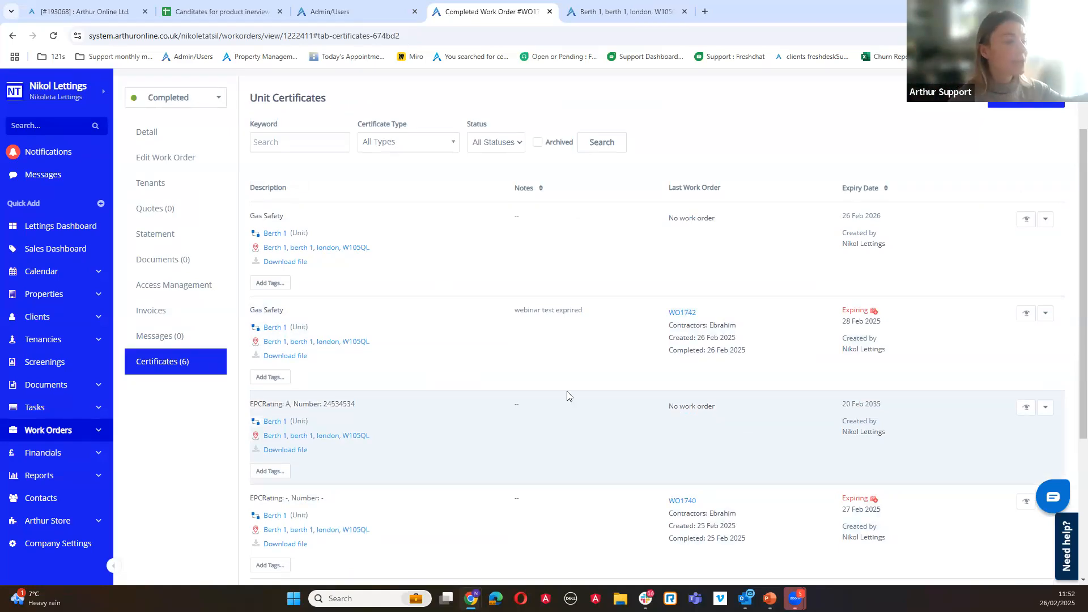
scroll(566, 391, up, 1)
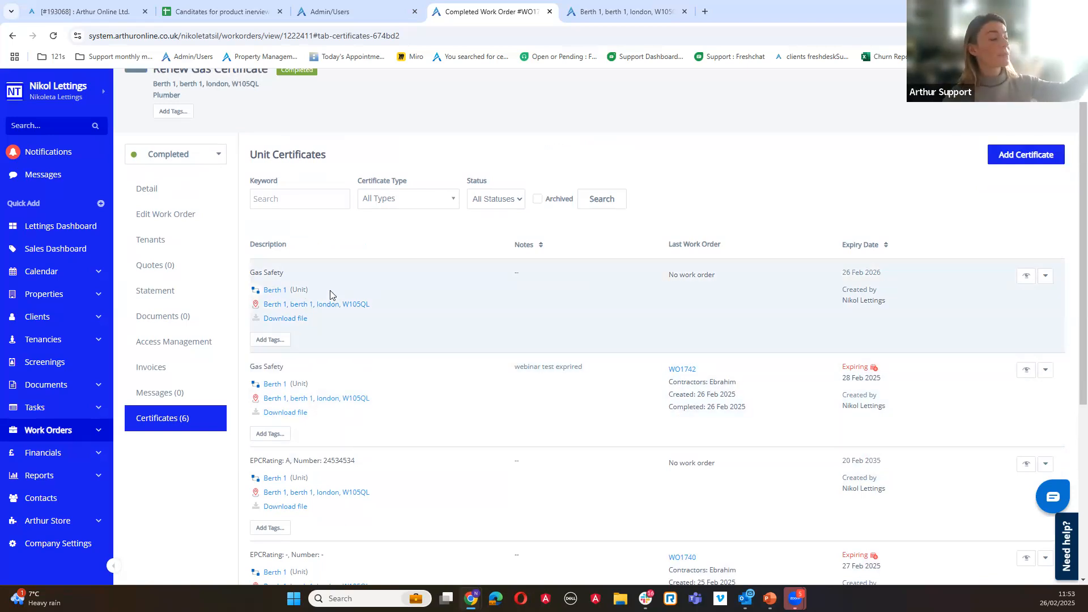
On the Berth 1 tab, show Certificates (6) and inspect the expiring Gas Safety certificate's actions without choosing one.
click(636, 15)
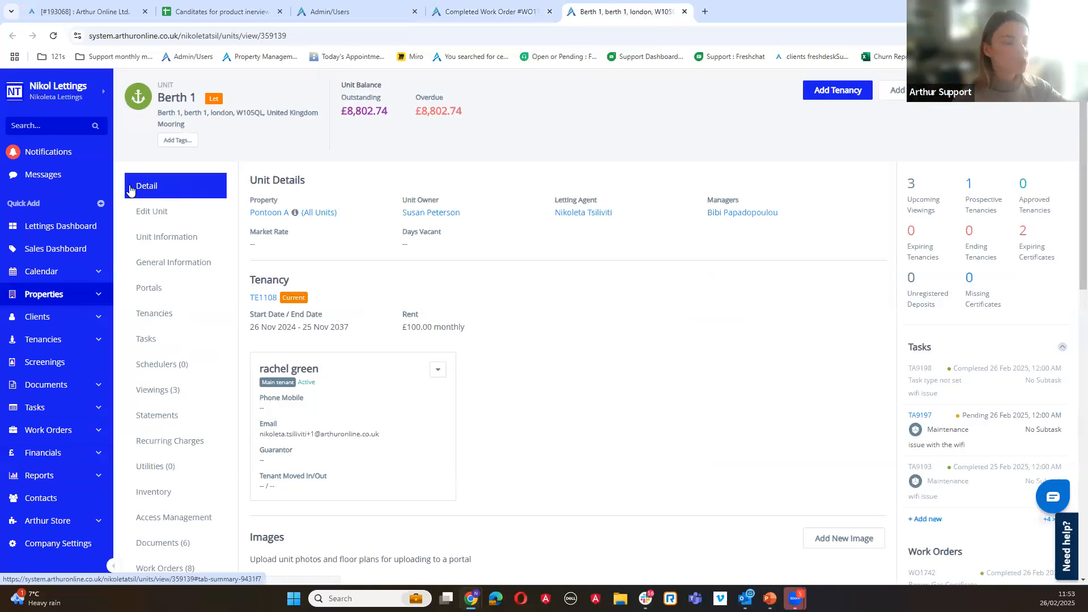
scroll(209, 283, down, 5)
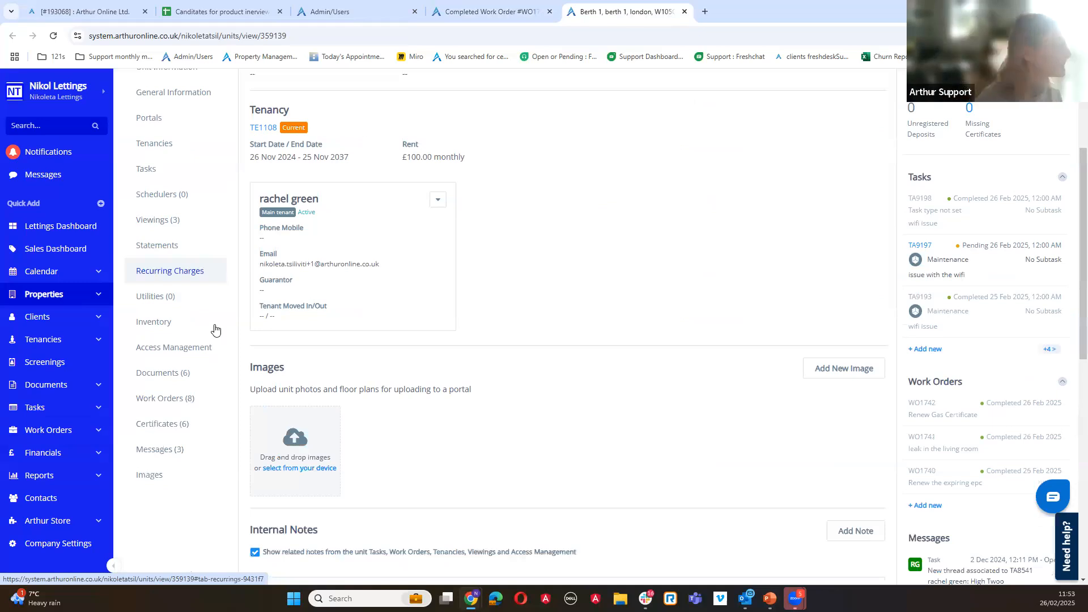
click(164, 313)
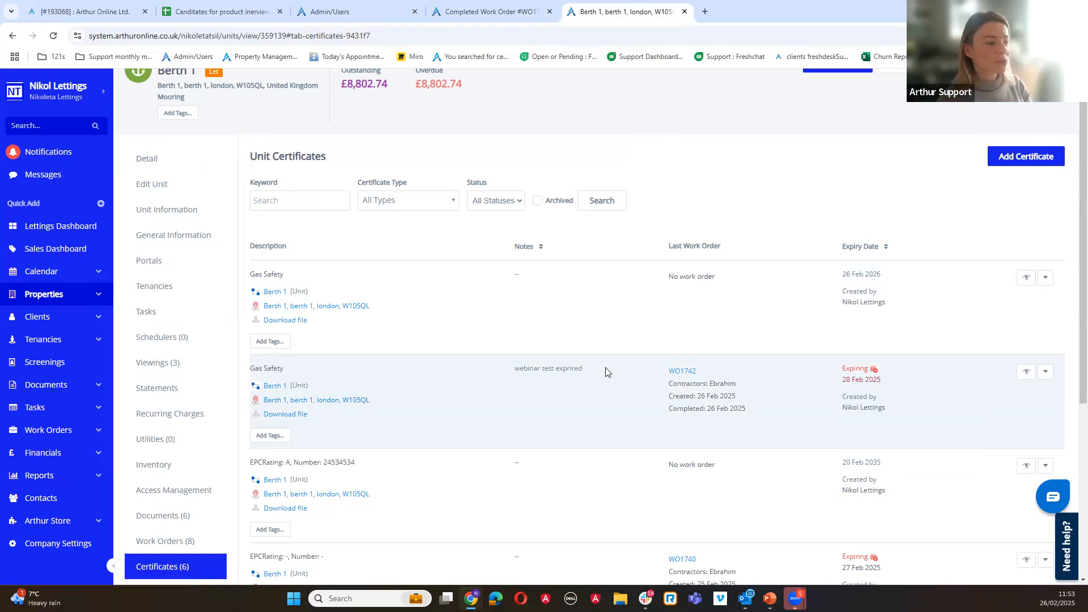
triple_click(621, 384)
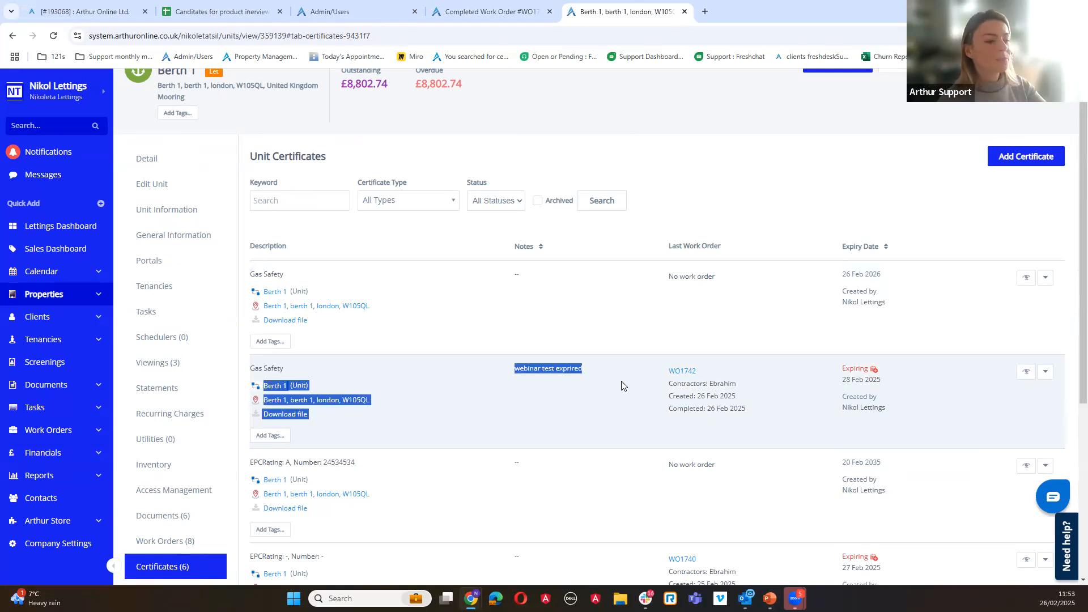
click(1045, 373)
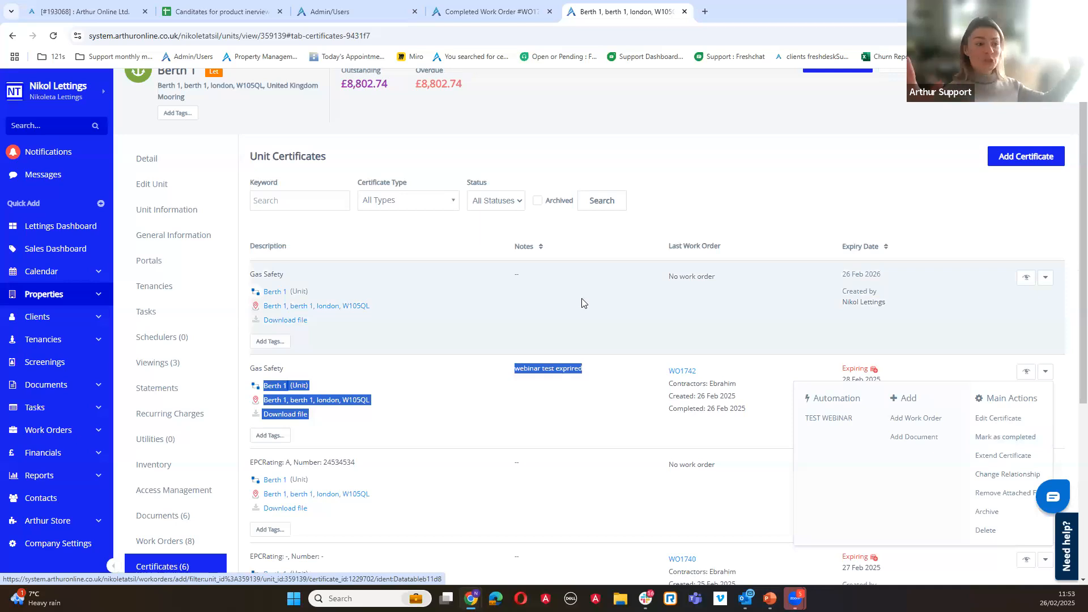
click(582, 303)
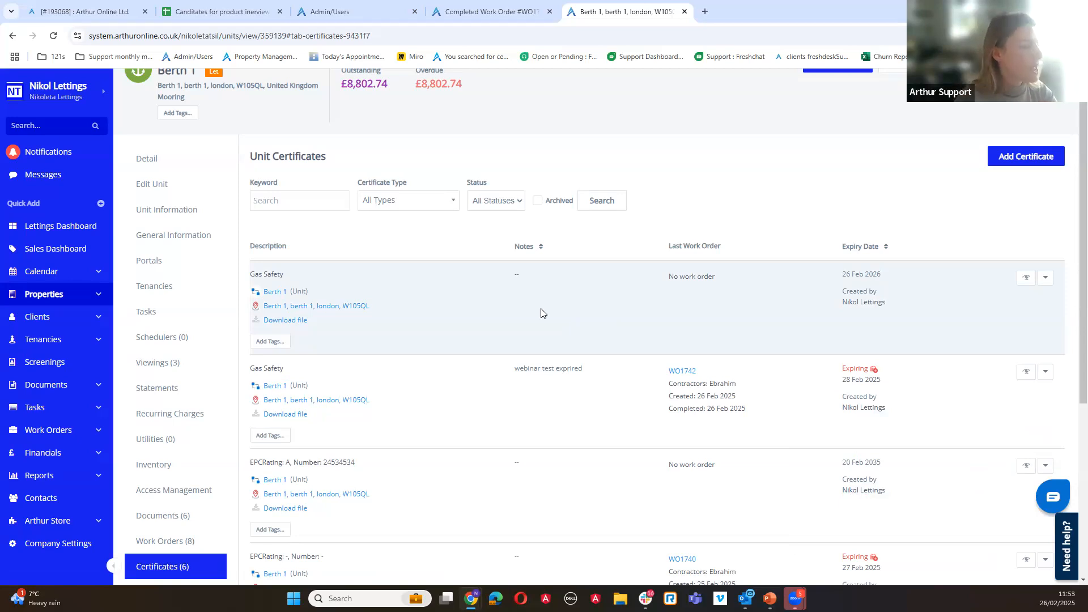
Scroll up Berth 1's certificate list to the new Gas Safety certificate valid until 26 Feb 2026.
scroll(541, 312, up, 1)
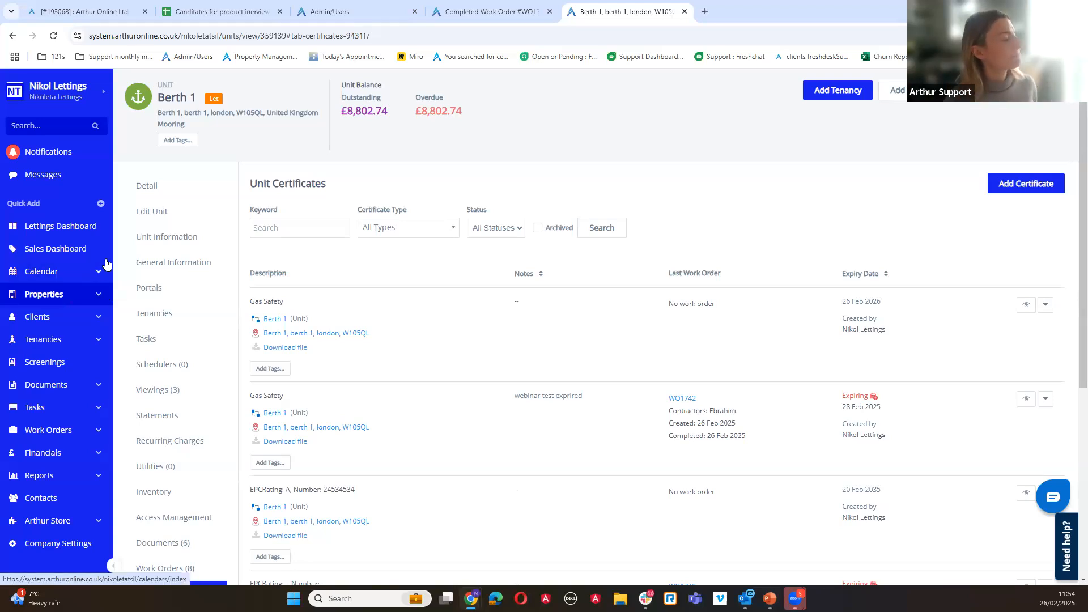
Expand Calendar in the sidebar and open the Scheduler list of 55 scheduled jobs.
click(97, 273)
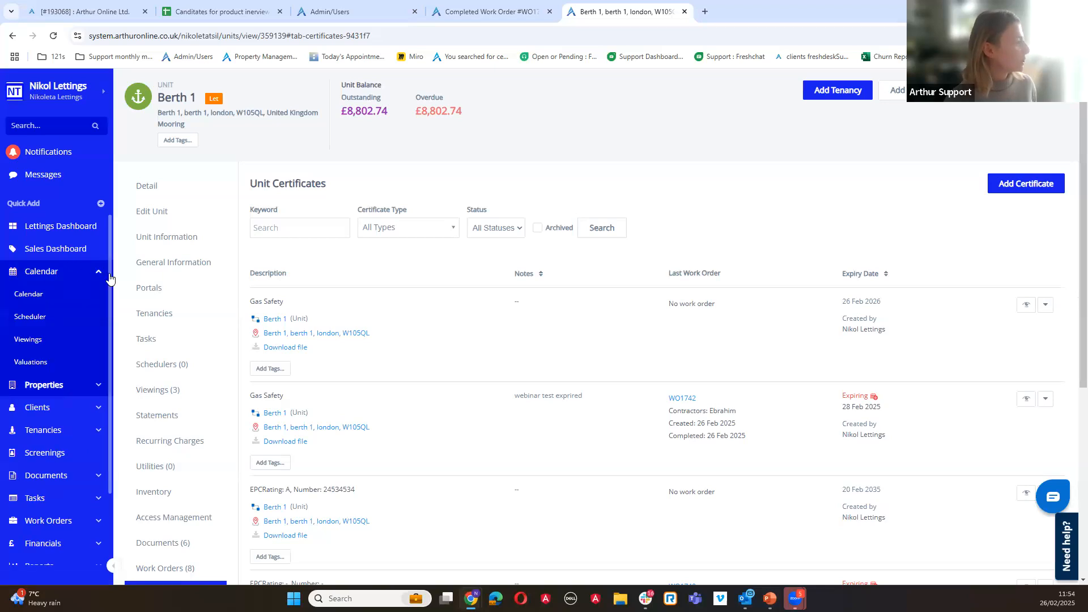
click(22, 321)
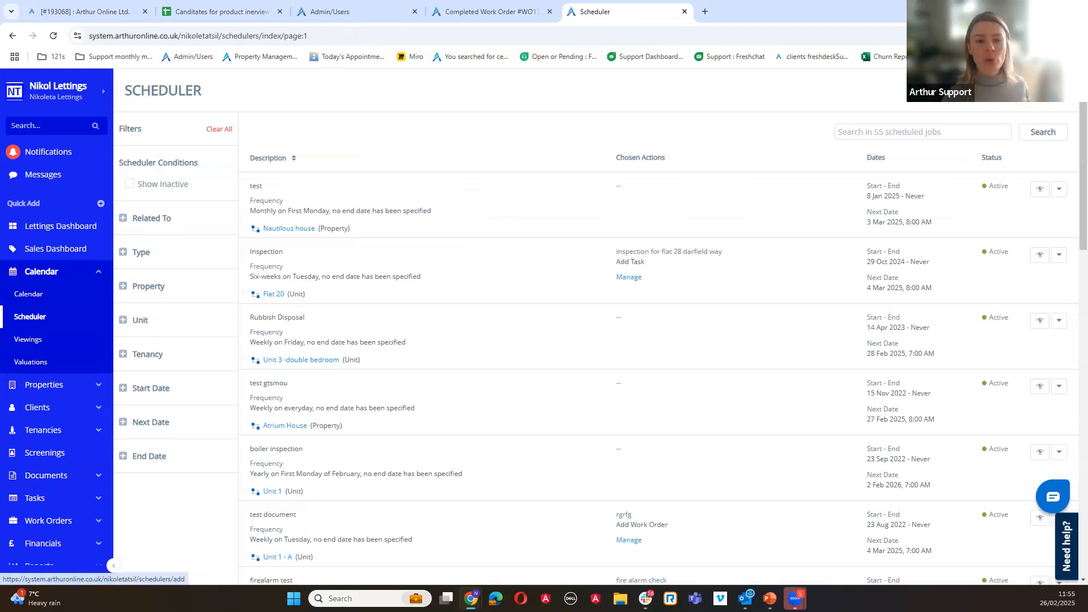
Start a new scheduler for the Berth 1 unit named 'webinar garden grooming'.
click(1038, 90)
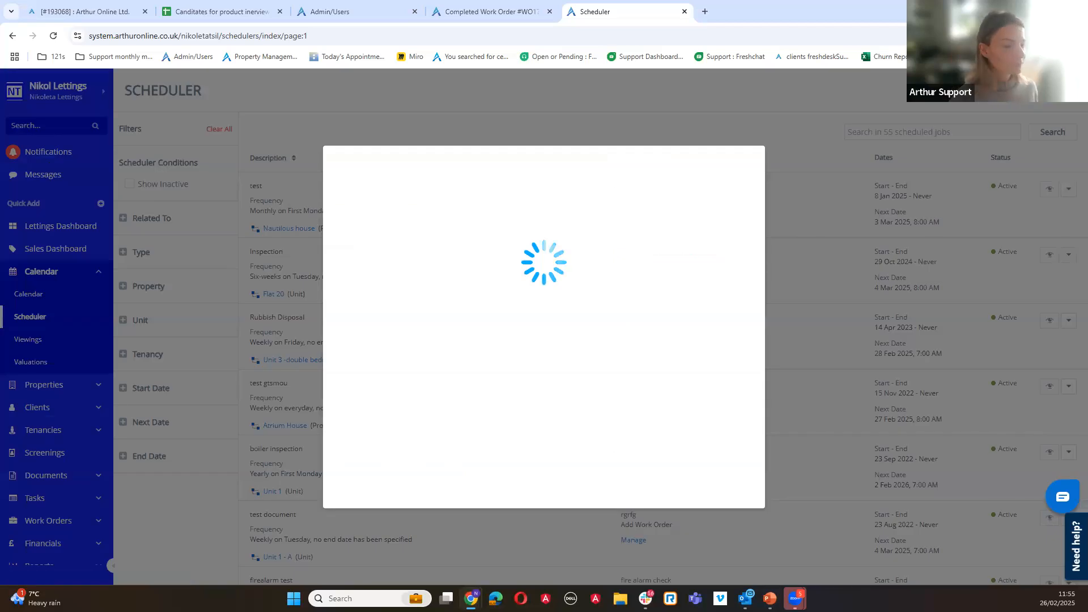
click(394, 225)
text(b)
key(BackSpace)
text(bert)
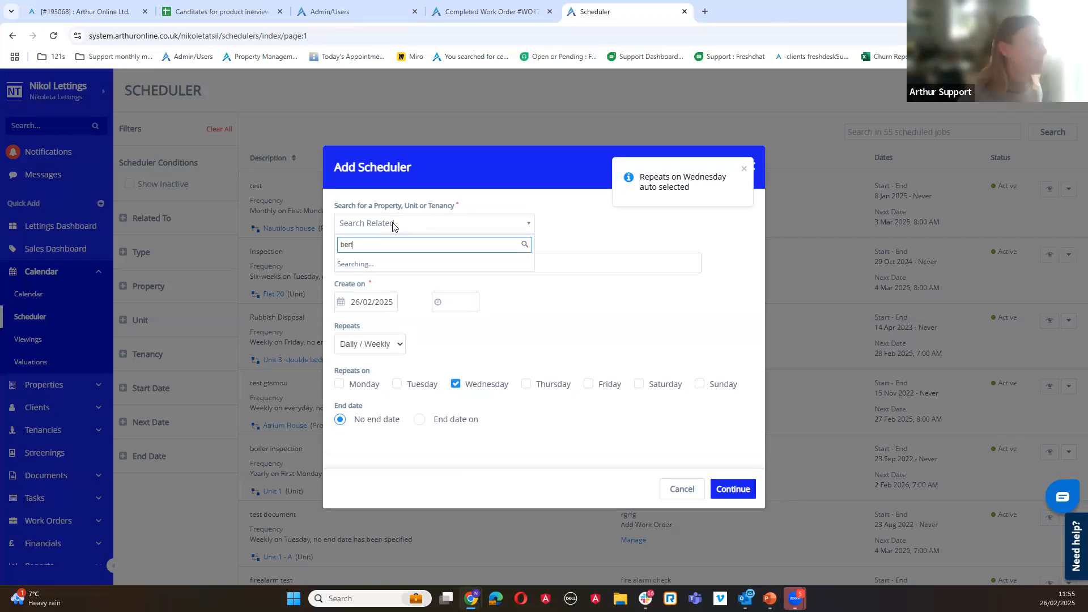
click(379, 264)
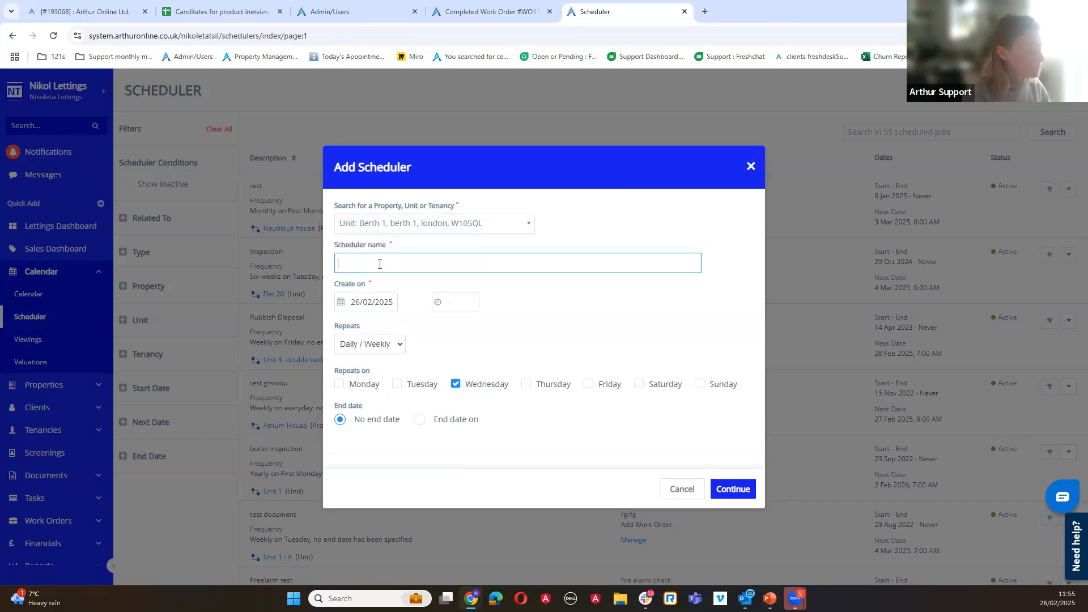
text(we)
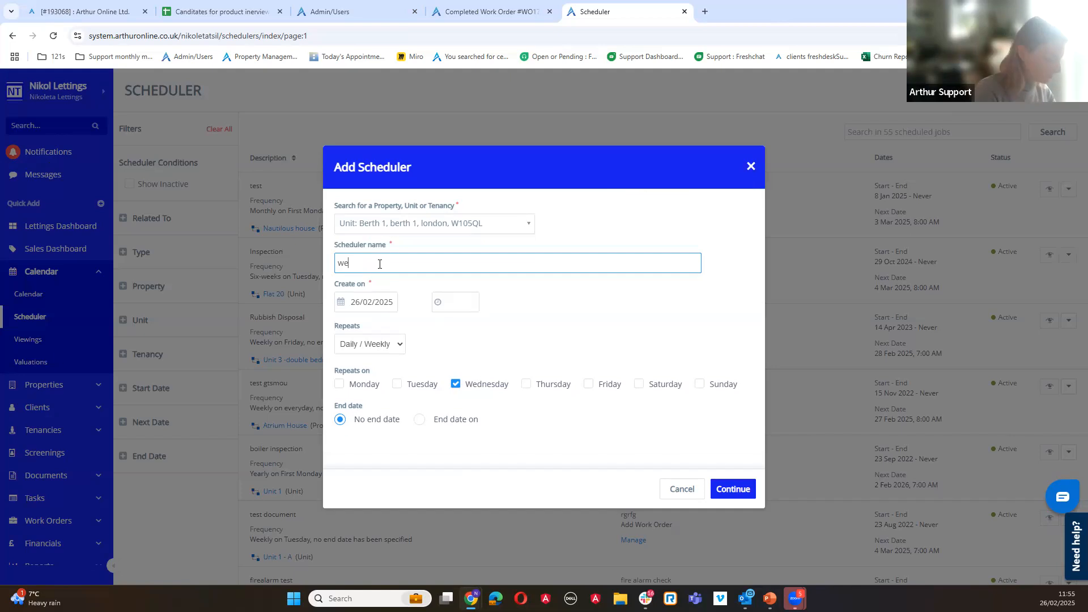
text(binar )
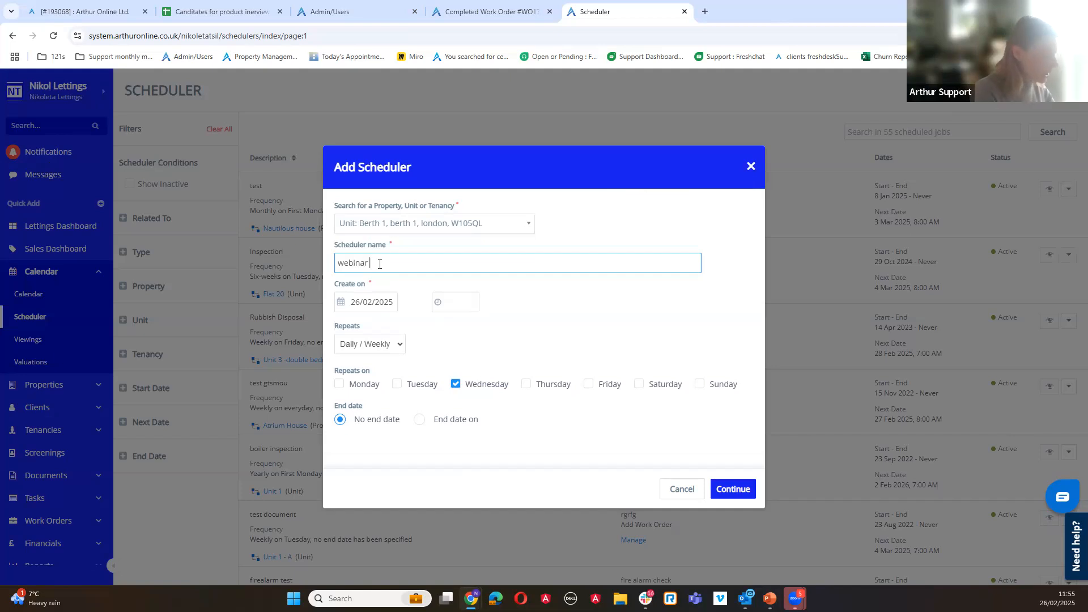
text(garden grooming)
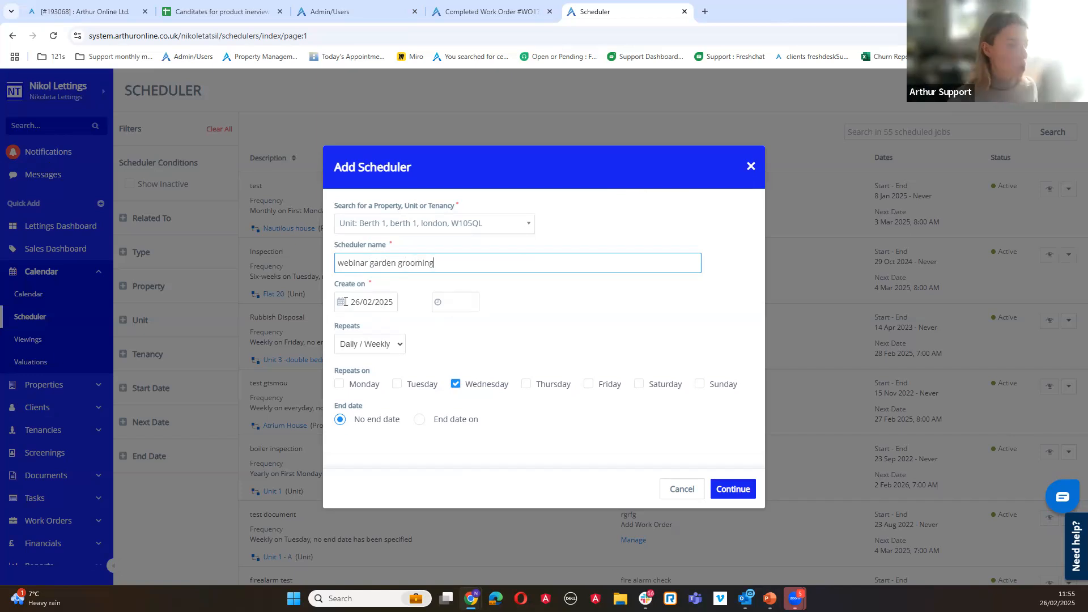
Make it repeat monthly on the first Monday with no end date, and continue.
click(399, 343)
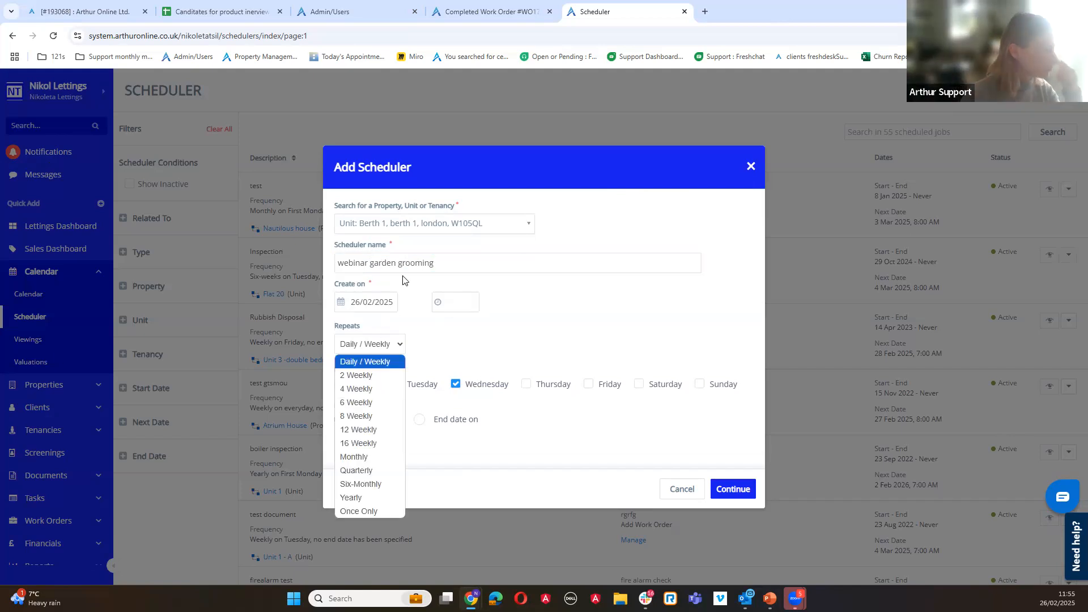
click(367, 391)
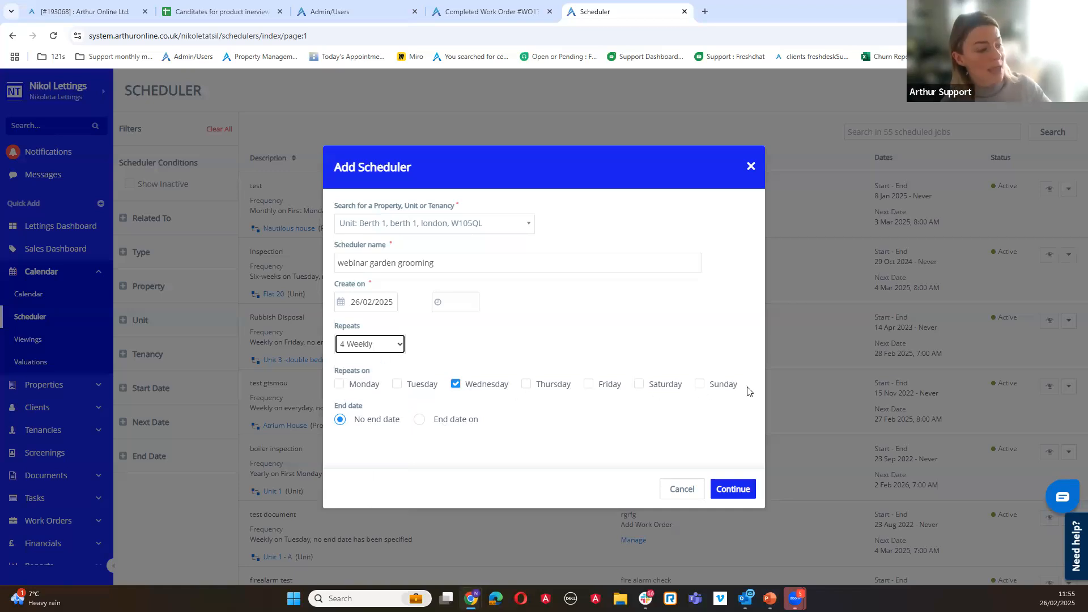
click(401, 347)
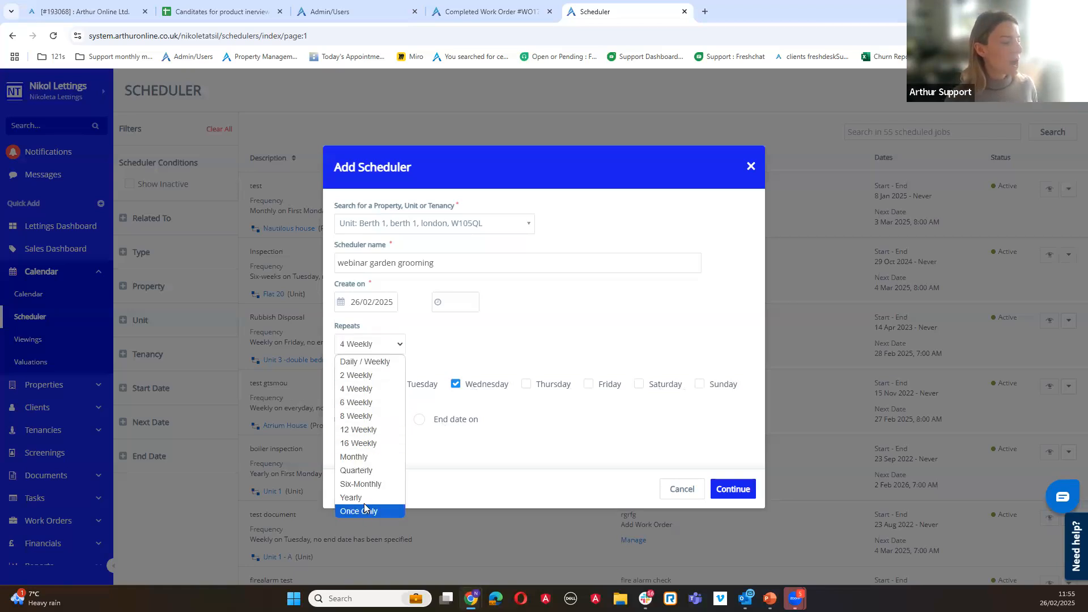
click(354, 458)
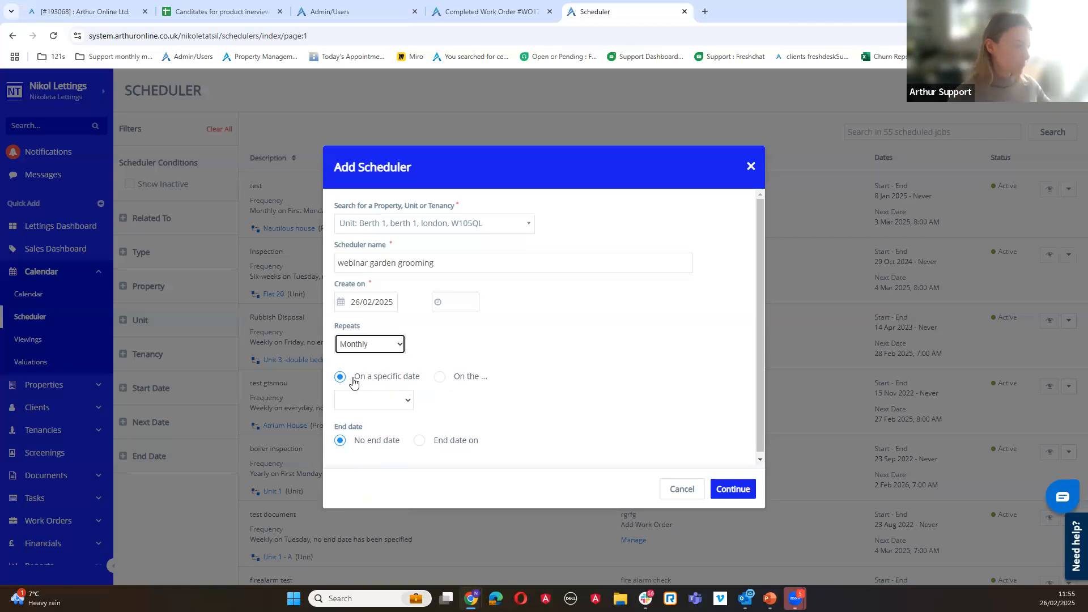
click(441, 377)
click(473, 400)
click(372, 400)
click(357, 431)
click(460, 402)
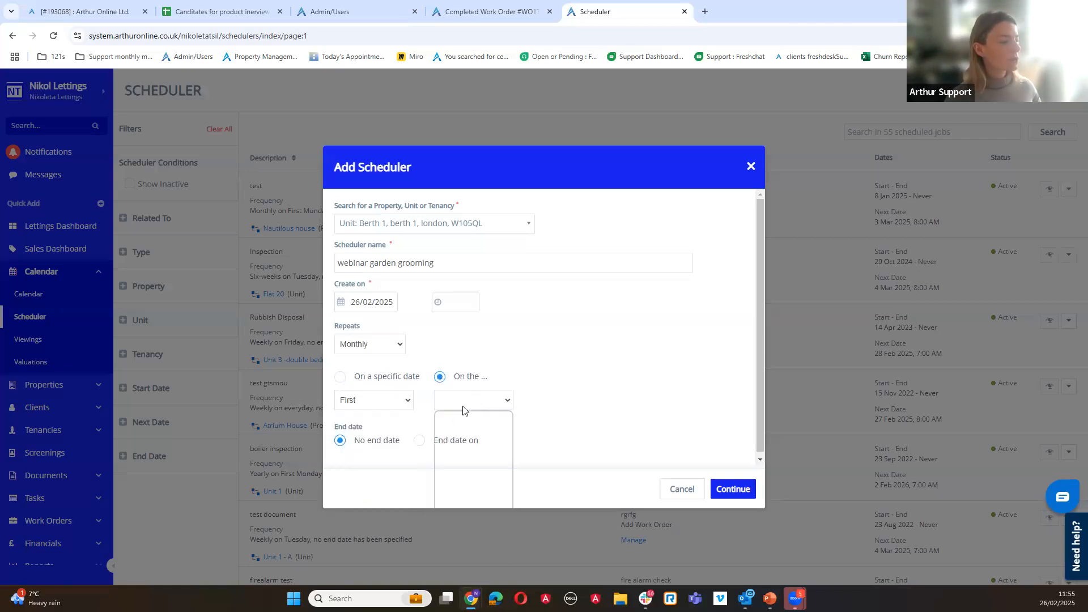
click(458, 473)
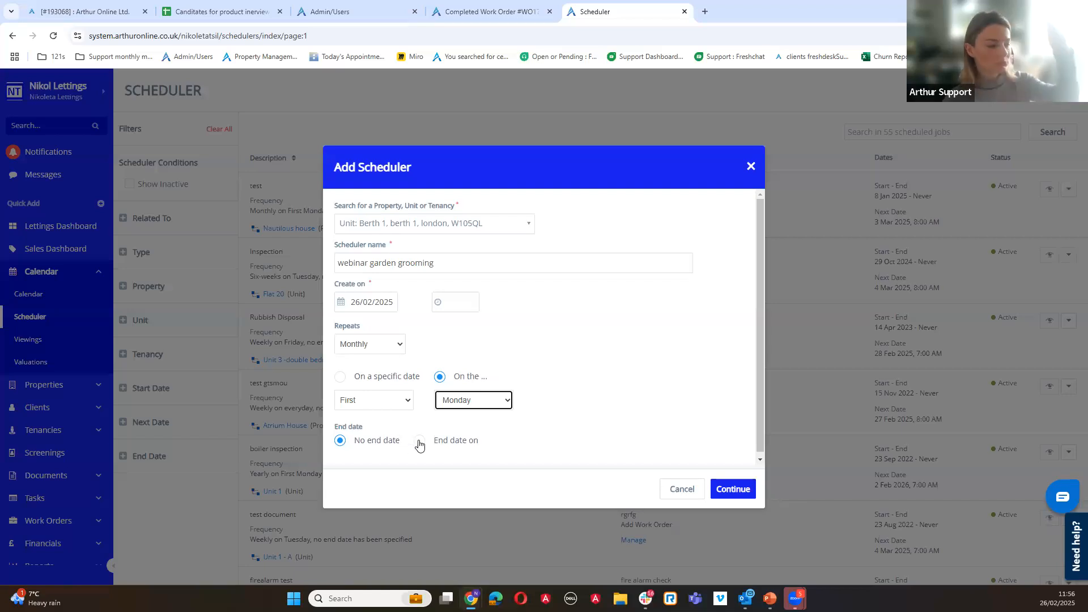
click(732, 494)
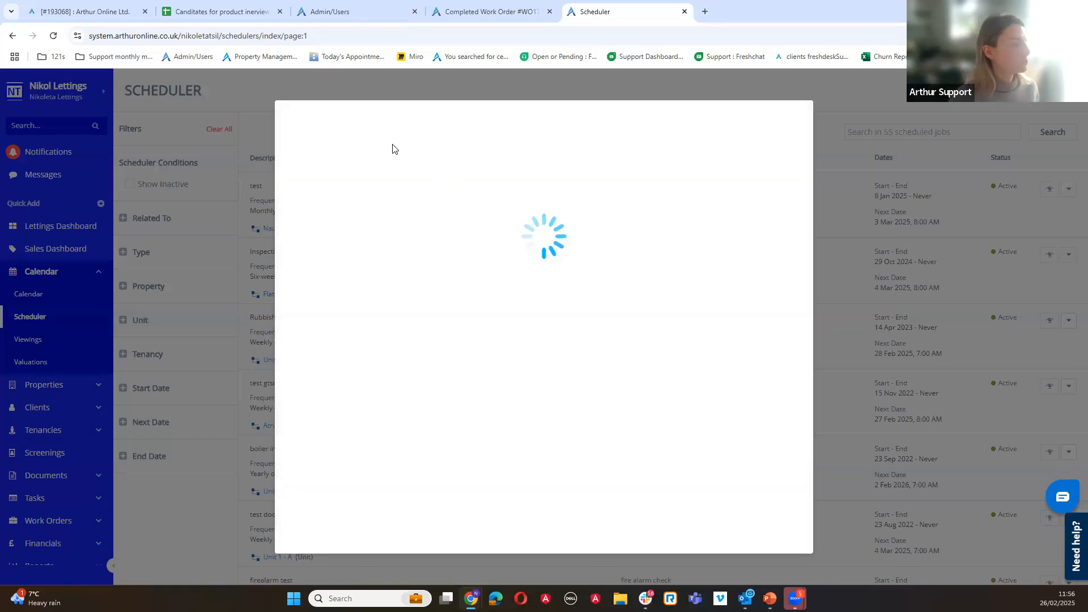
Name the action 'workorder to groom the garden' and set its Event Method to Add Work Order.
click(320, 194)
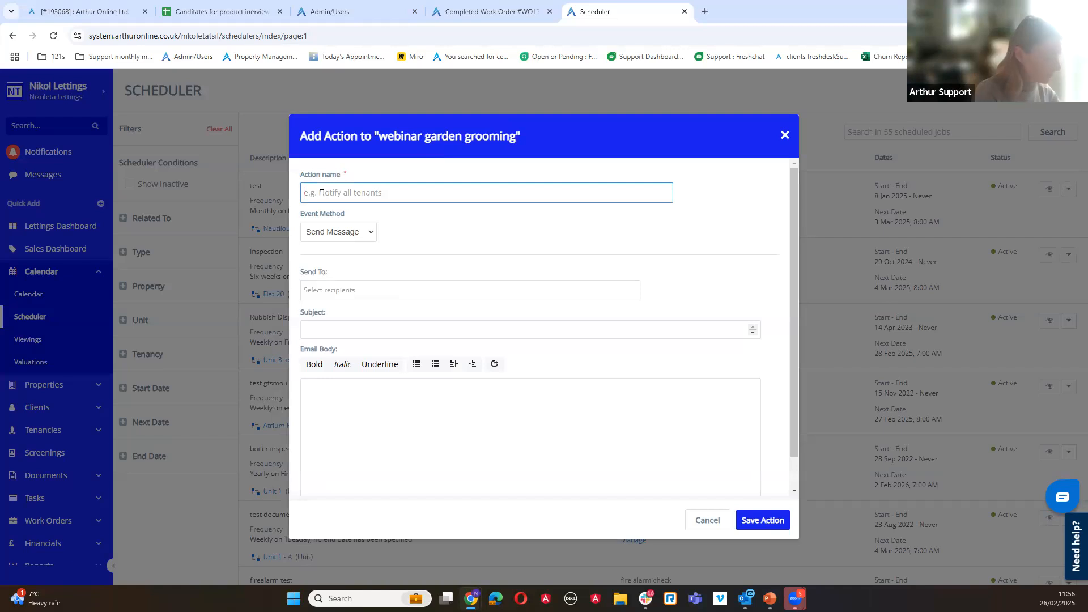
text(groo)
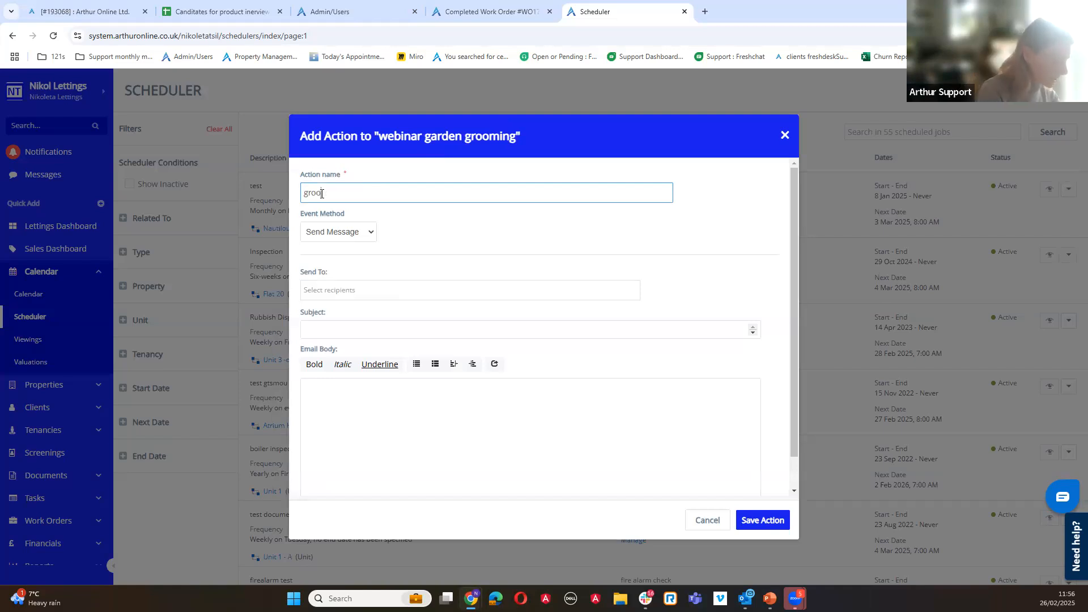
key(BackSpace)
key(BackSpace)
key(BackSpace)
key(BackSpace)
key(BackSpace)
key(BackSpace)
key(BackSpace)
key(BackSpace)
key(BackSpace)
text(work)
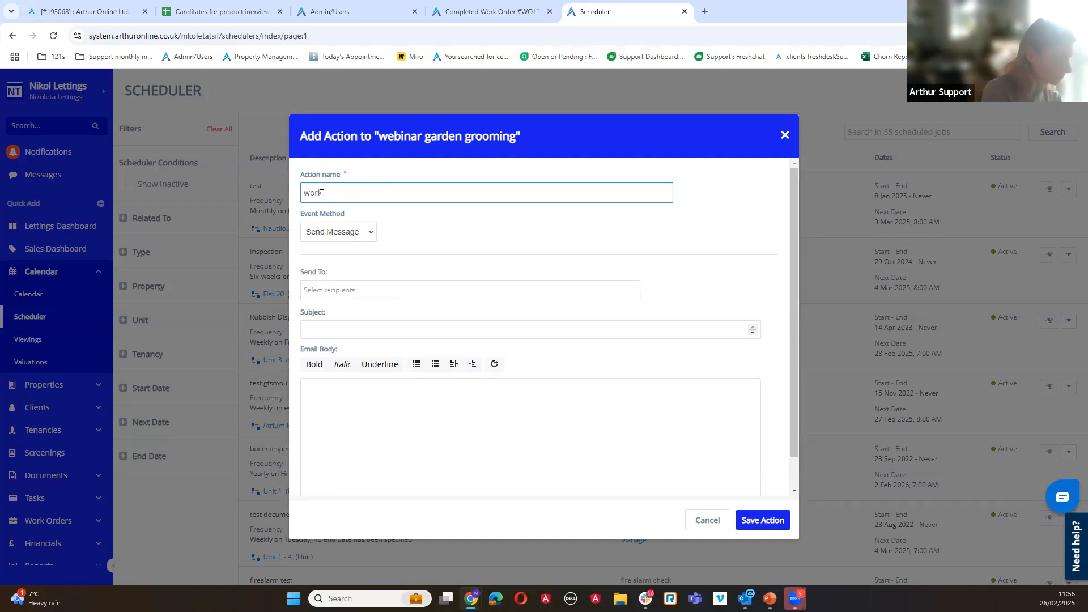
text(order to )
text(gr)
text(p)
key(BackSpace)
text(ou)
text(m the)
key(BackSpace)
key(BackSpace)
key(BackSpace)
key(BackSpace)
key(BackSpace)
key(BackSpace)
key(BackSpace)
text(om the )
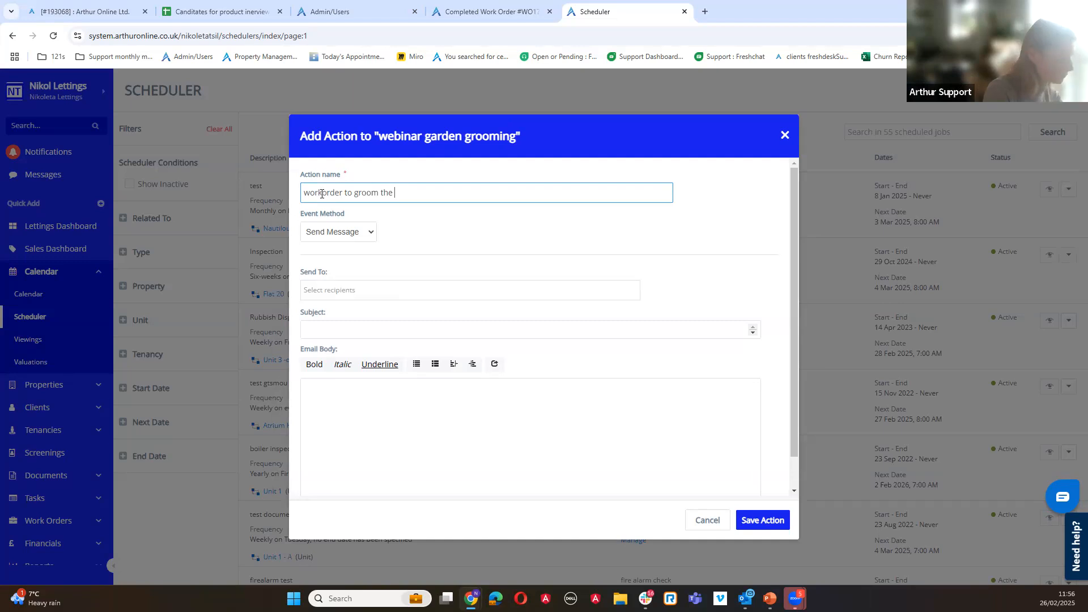
text(garden)
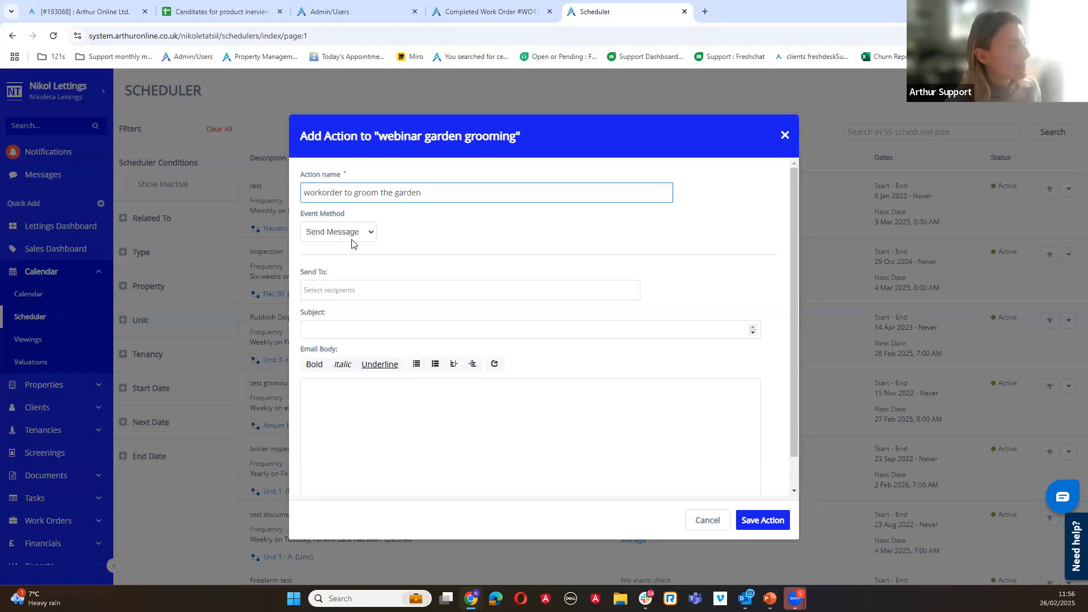
click(352, 237)
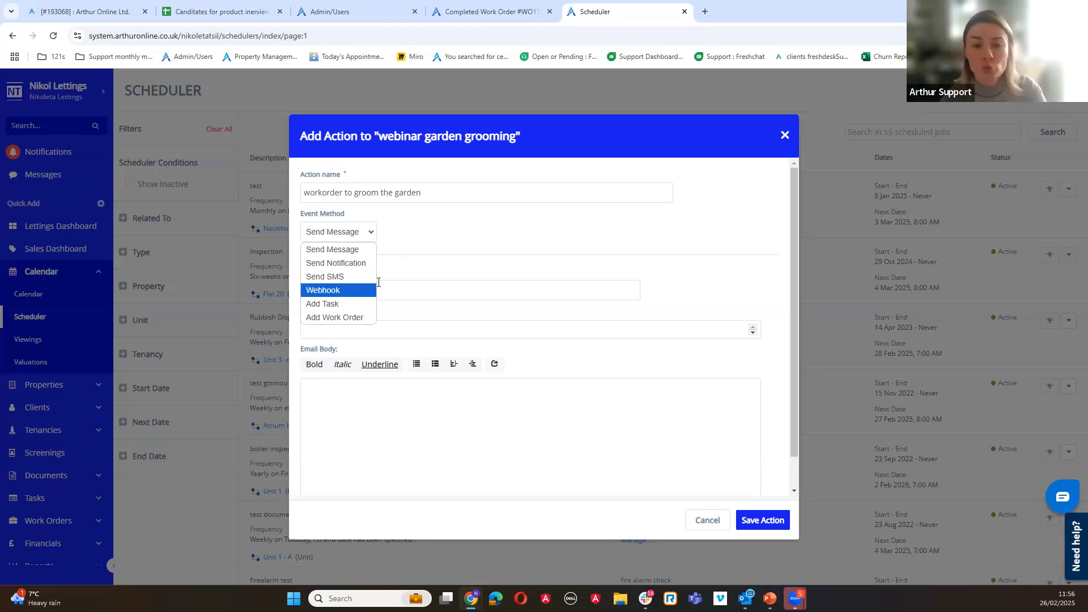
click(334, 318)
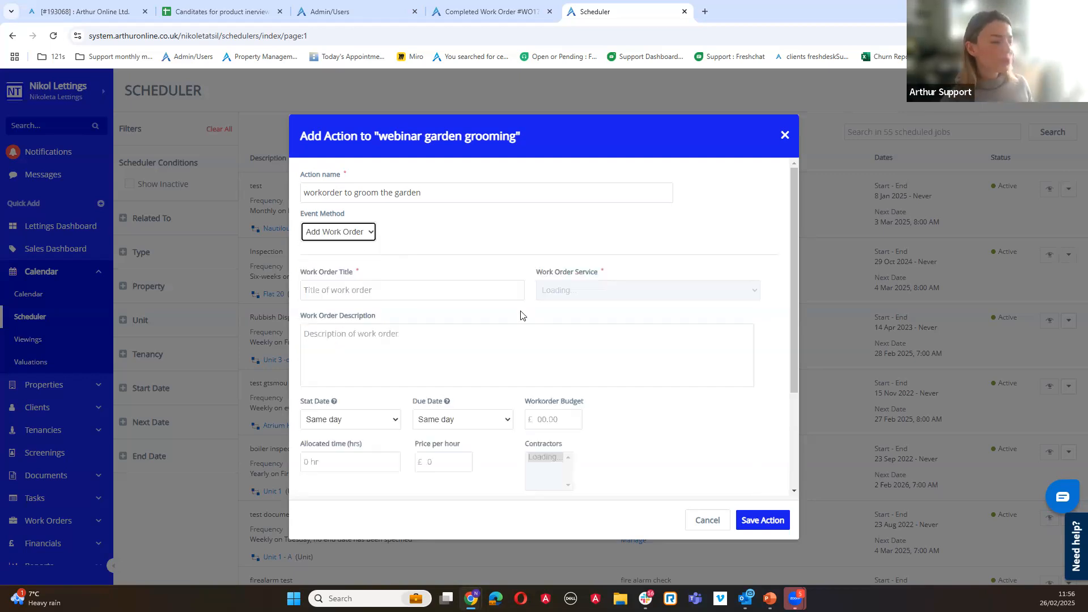
Title the work order 'groom the garden' with the Gardener / Garden Designer service.
scroll(584, 331, down, 3)
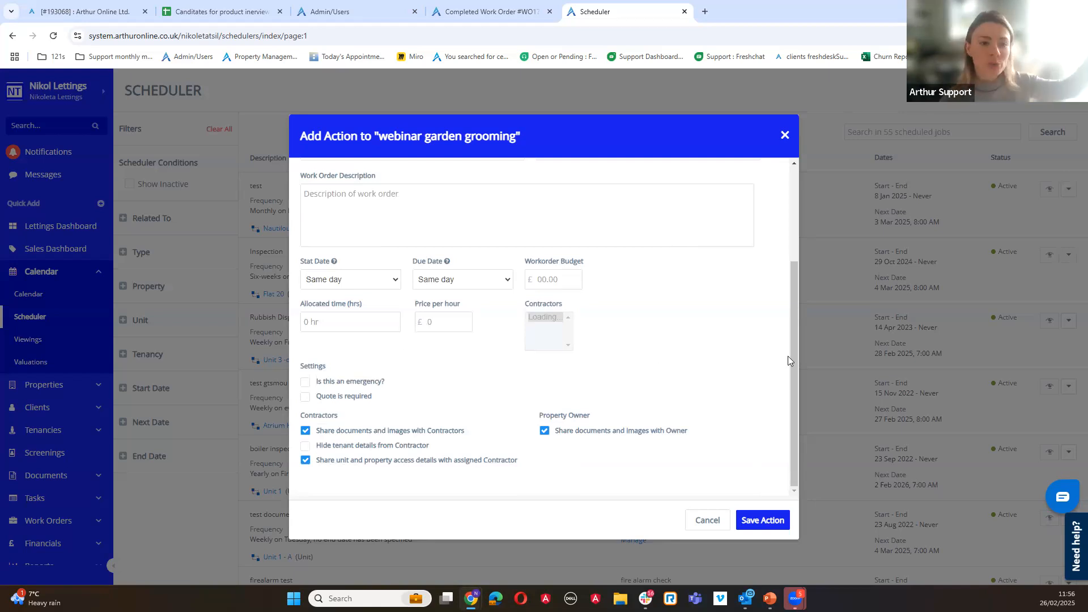
scroll(453, 369, up, 1)
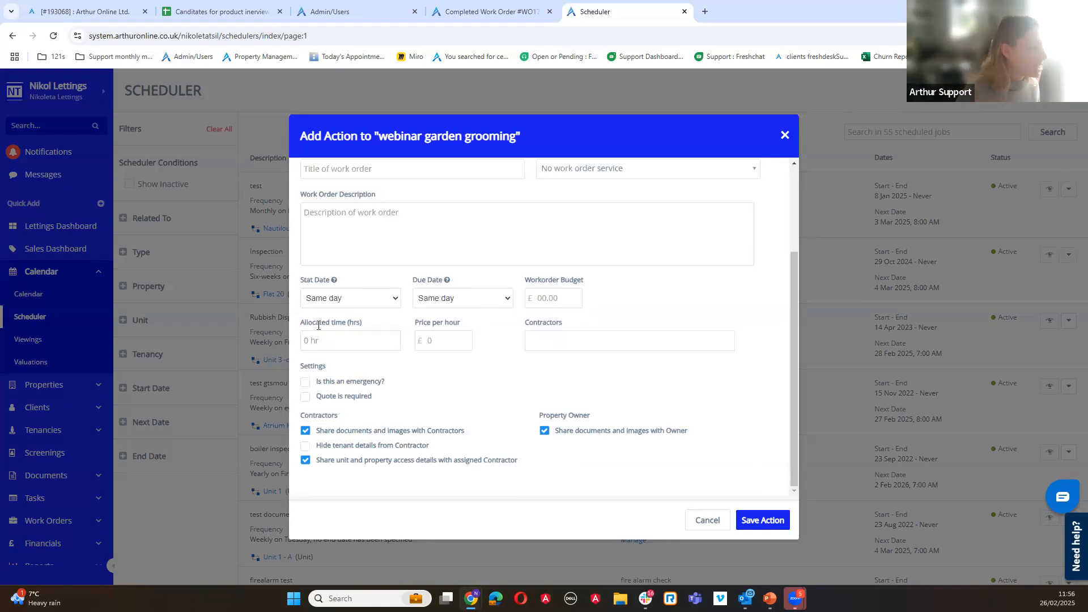
scroll(454, 337, up, 2)
click(341, 293)
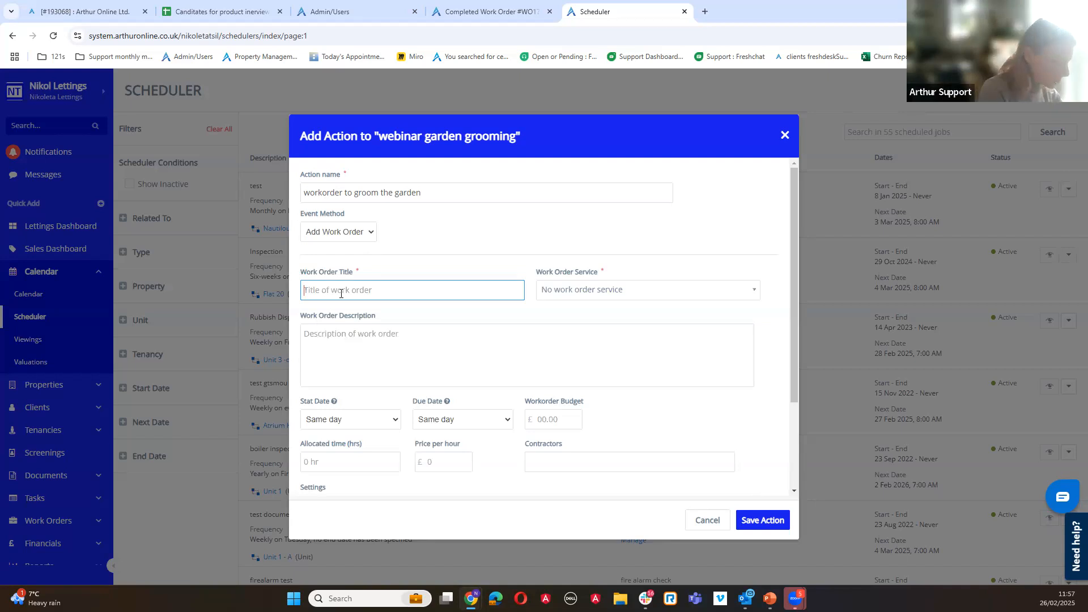
text(groom the garen)
key(BackSpace)
key(BackSpace)
key(BackSpace)
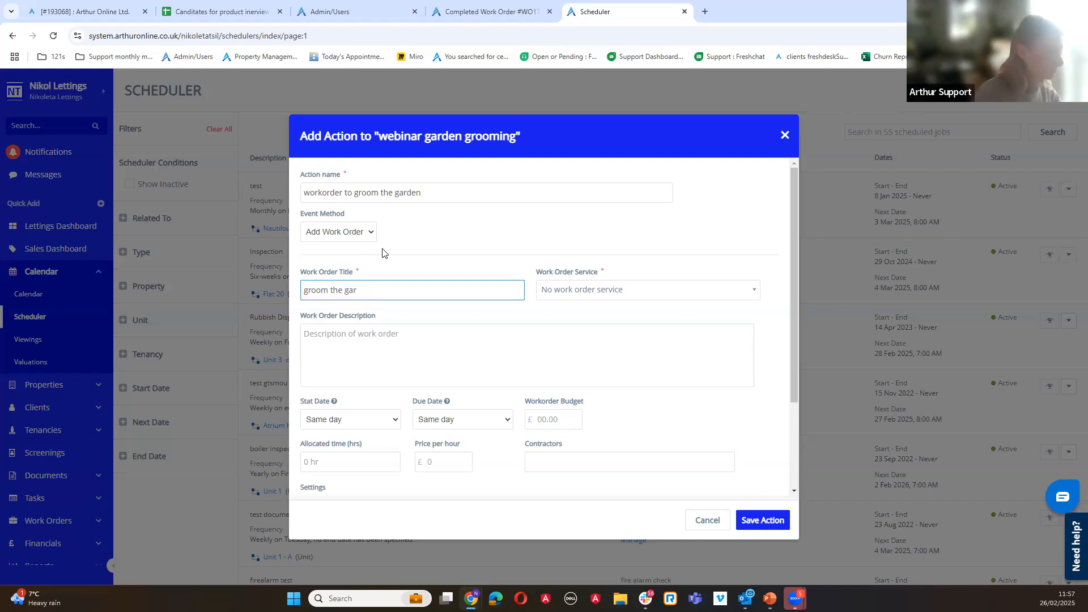
text(den)
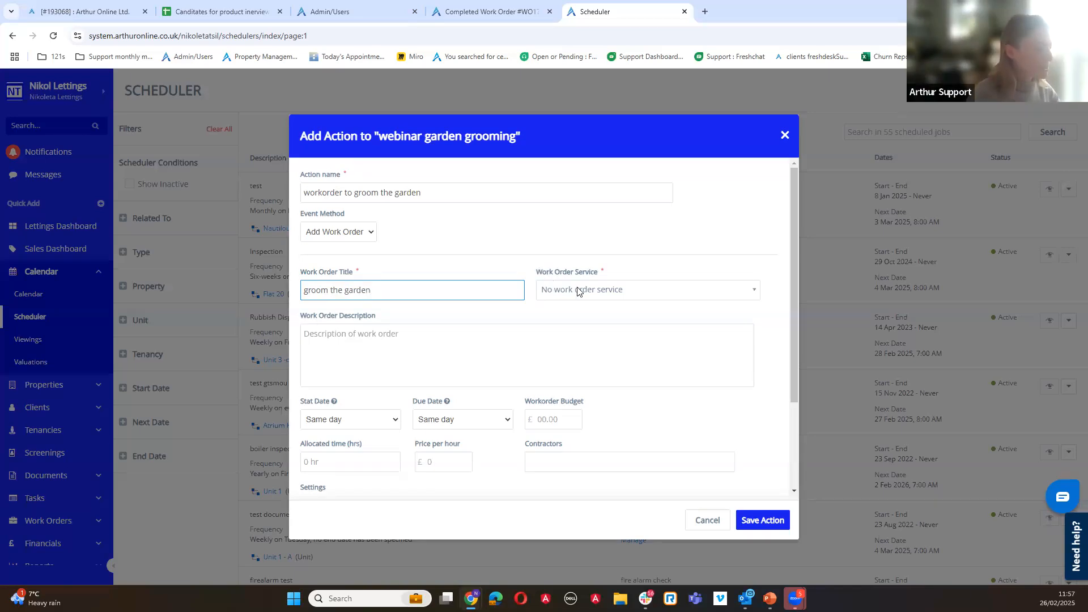
click(578, 291)
text(ga)
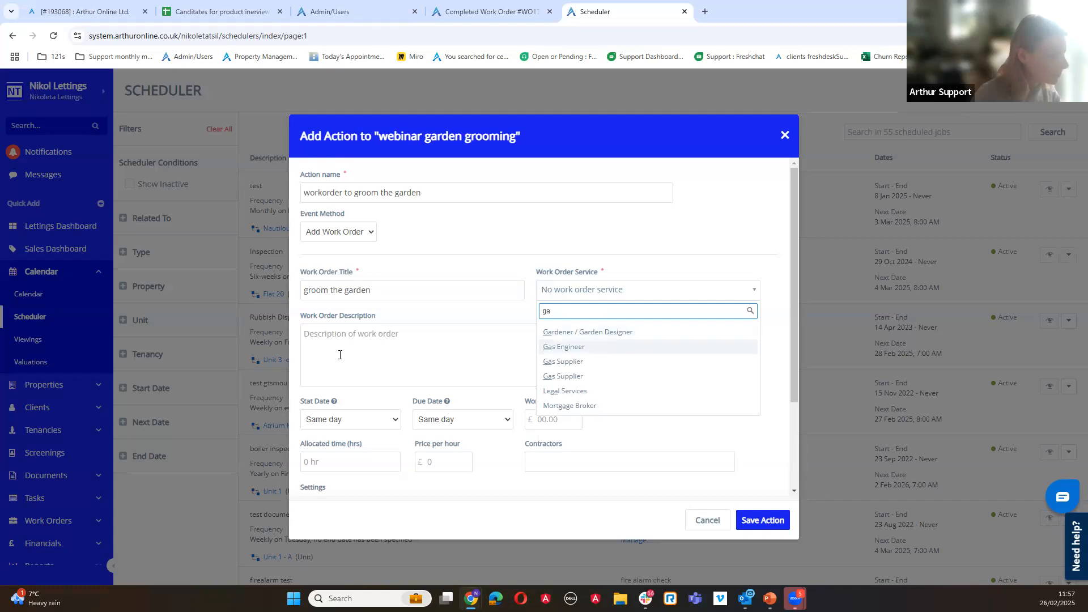
key(Up)
key(Return)
Add the description 'please do this or that', start +1 day, and leave the due date unchanged.
click(340, 354)
text(please do this or that)
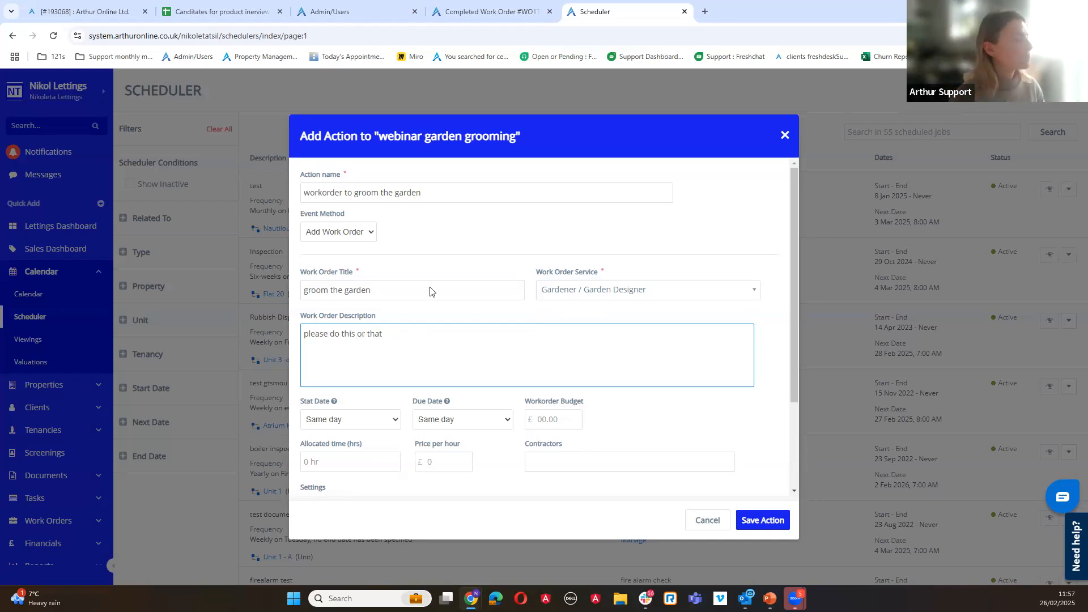
scroll(429, 286, down, 2)
click(379, 299)
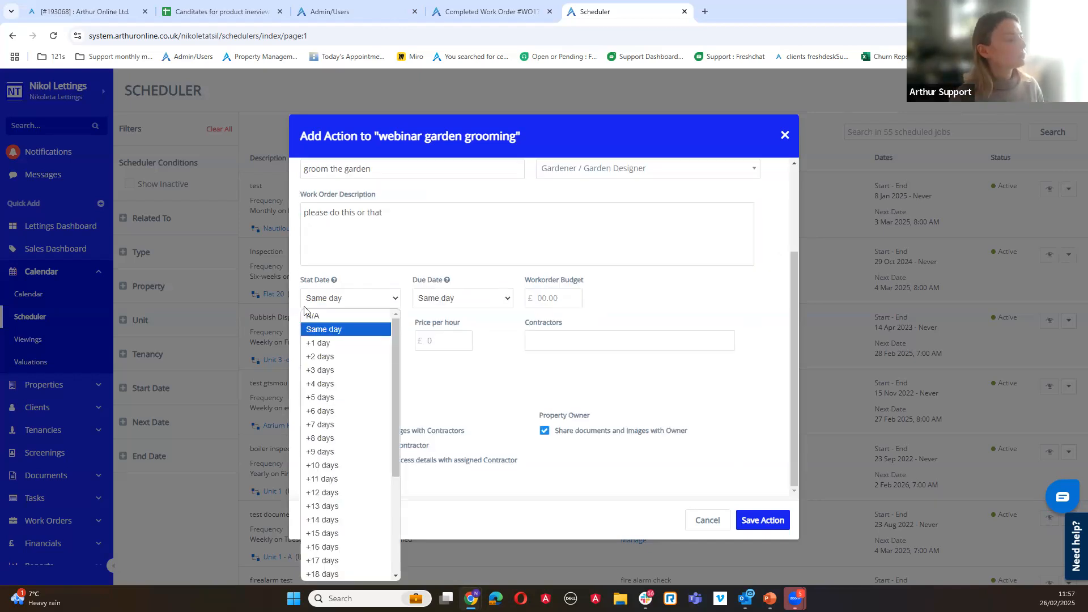
click(325, 343)
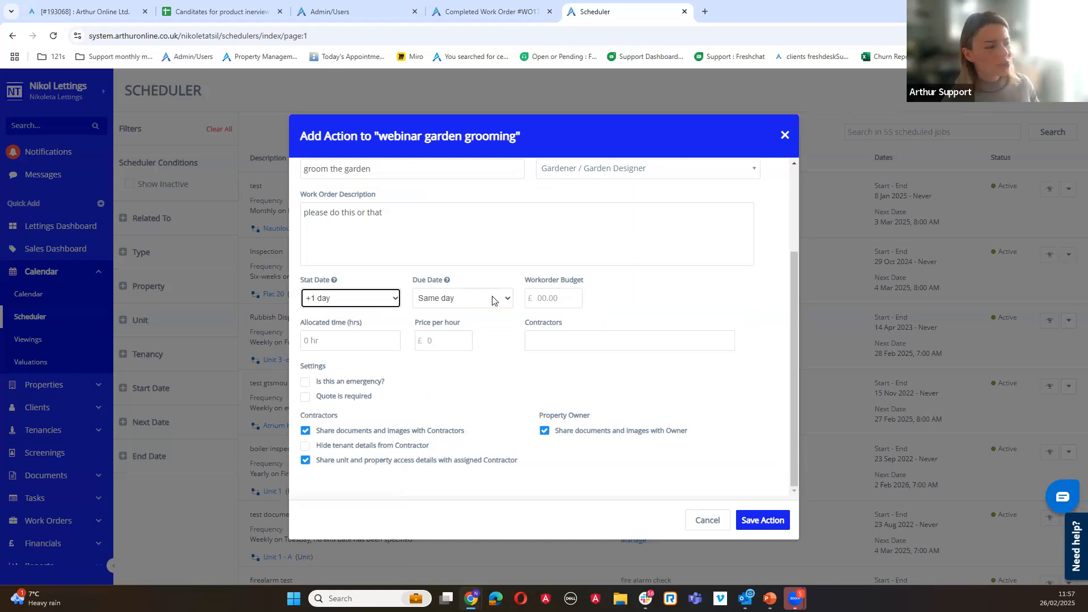
click(492, 300)
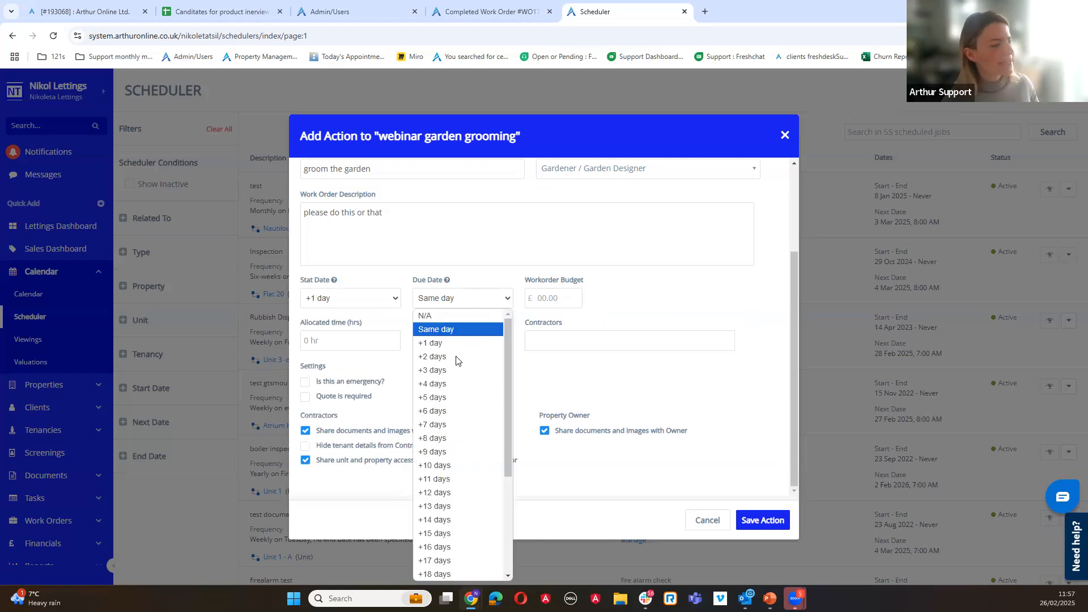
click(331, 362)
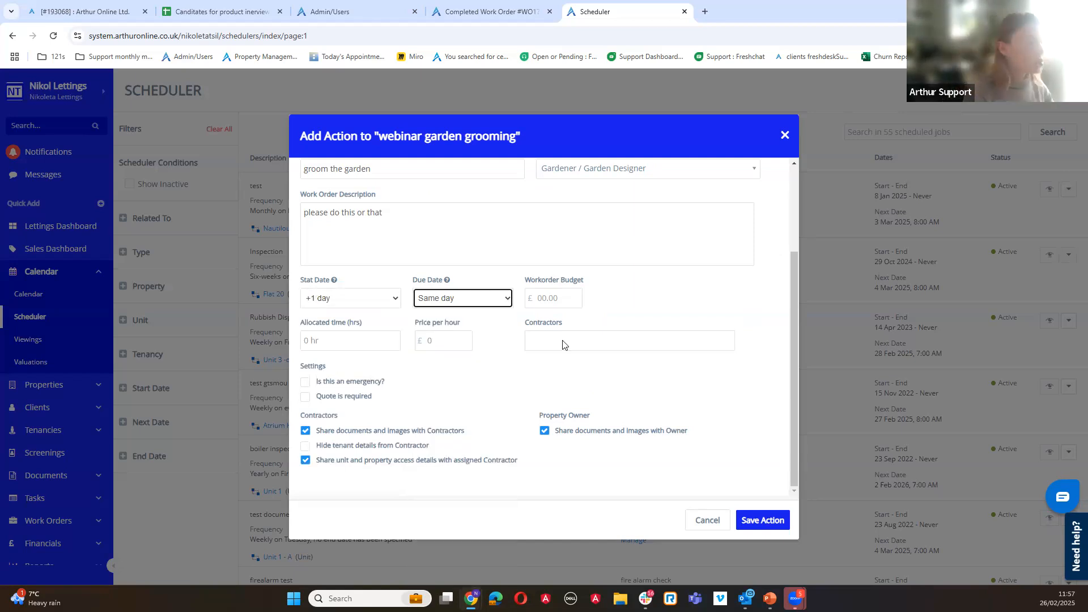
Assign the suggested contractor and save the work-order action.
click(563, 341)
text(eg)
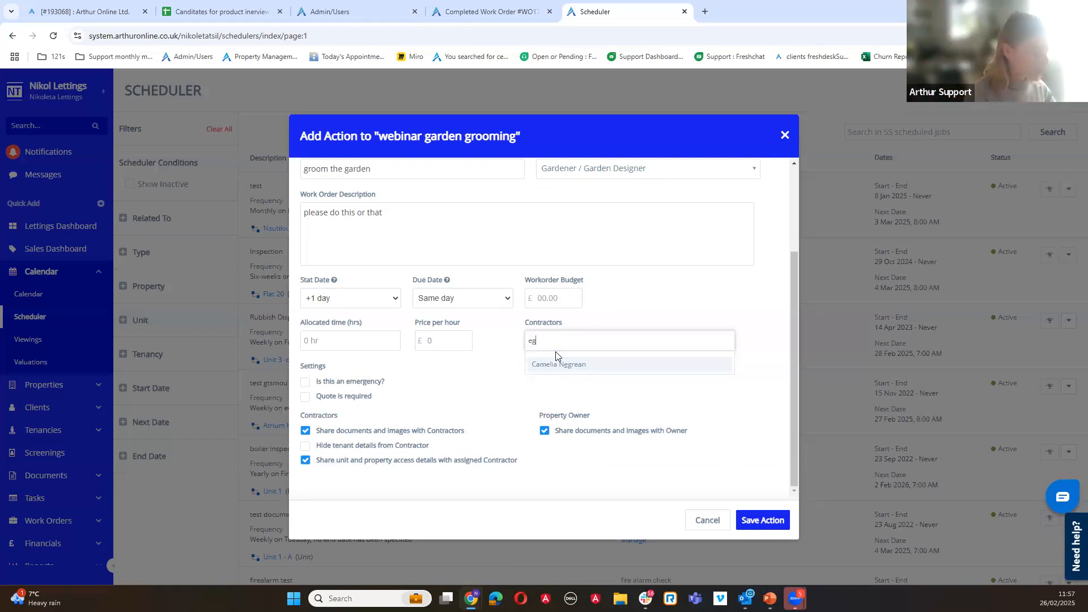
key(BackSpace)
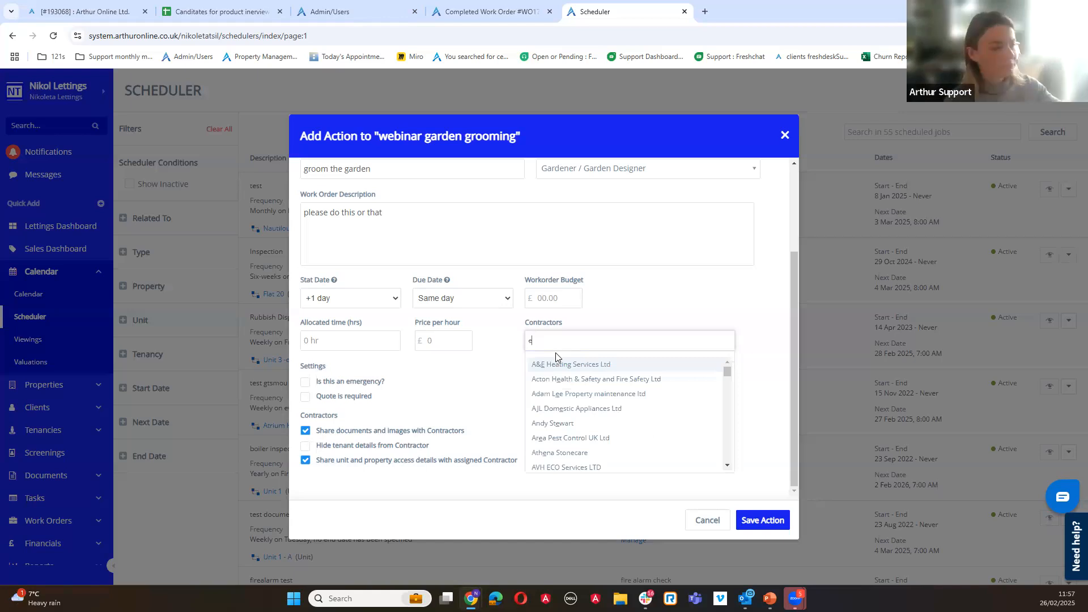
text(bra)
click(554, 366)
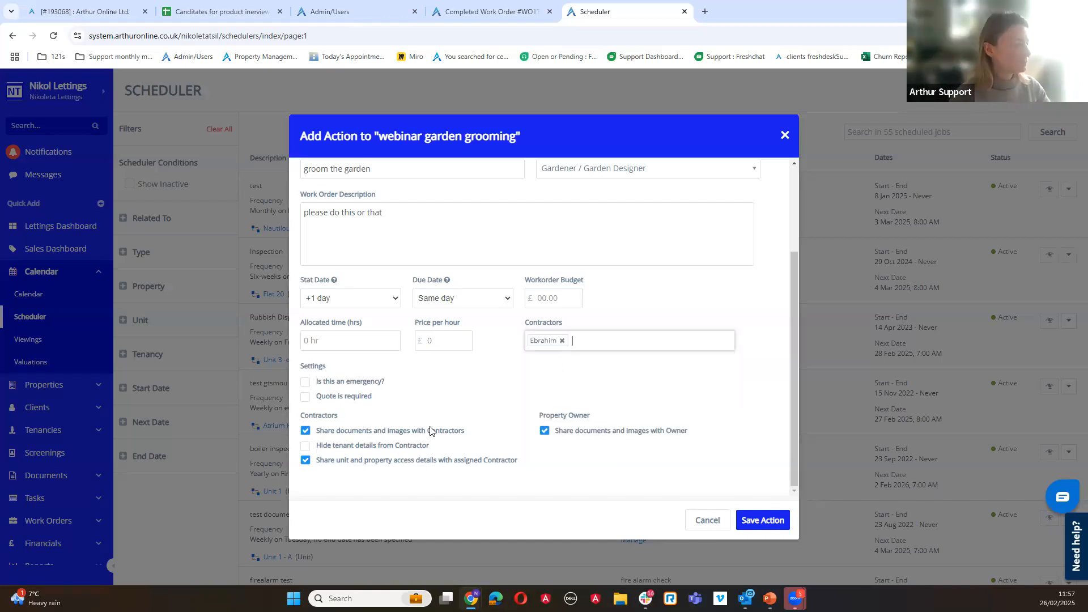
click(759, 527)
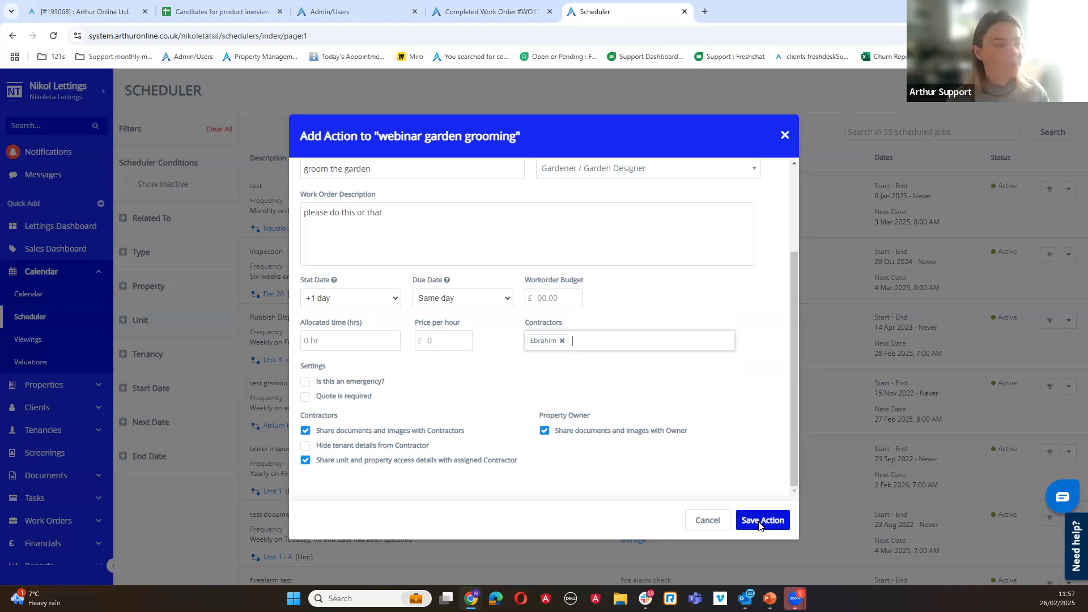
click(760, 520)
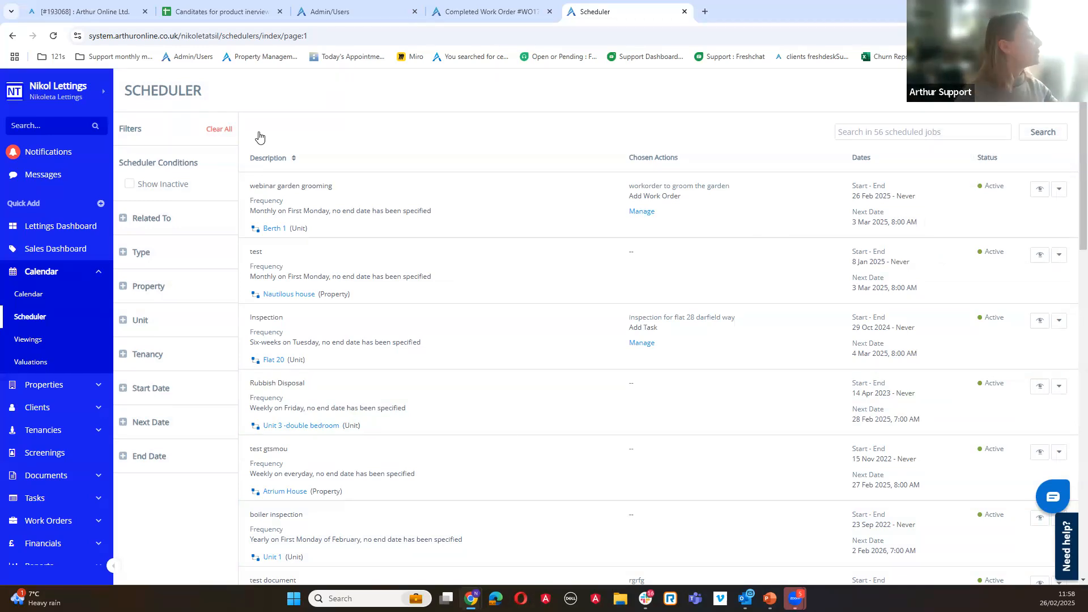
Return to the completed WO1742 tab and open actions for the Gas Safety certificate valid to 26 Feb 2026.
click(476, 12)
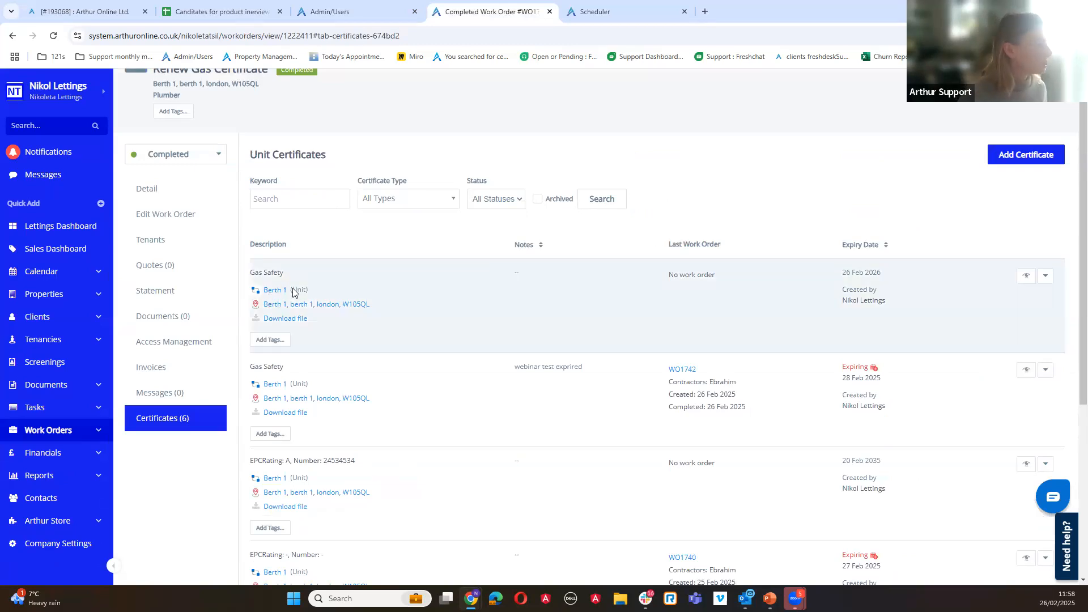
scroll(295, 292, up, 1)
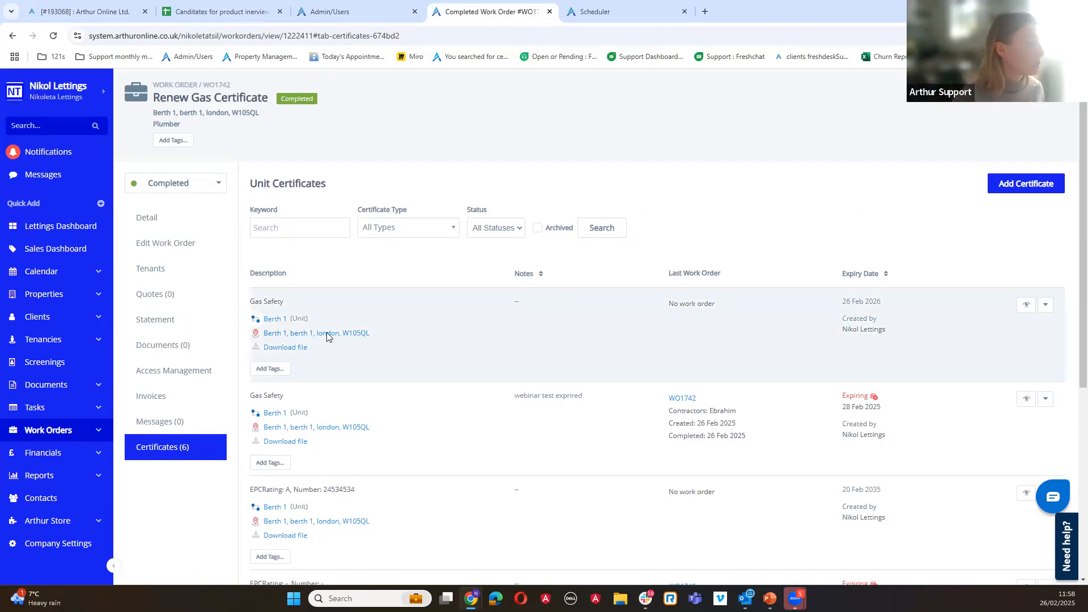
click(1045, 307)
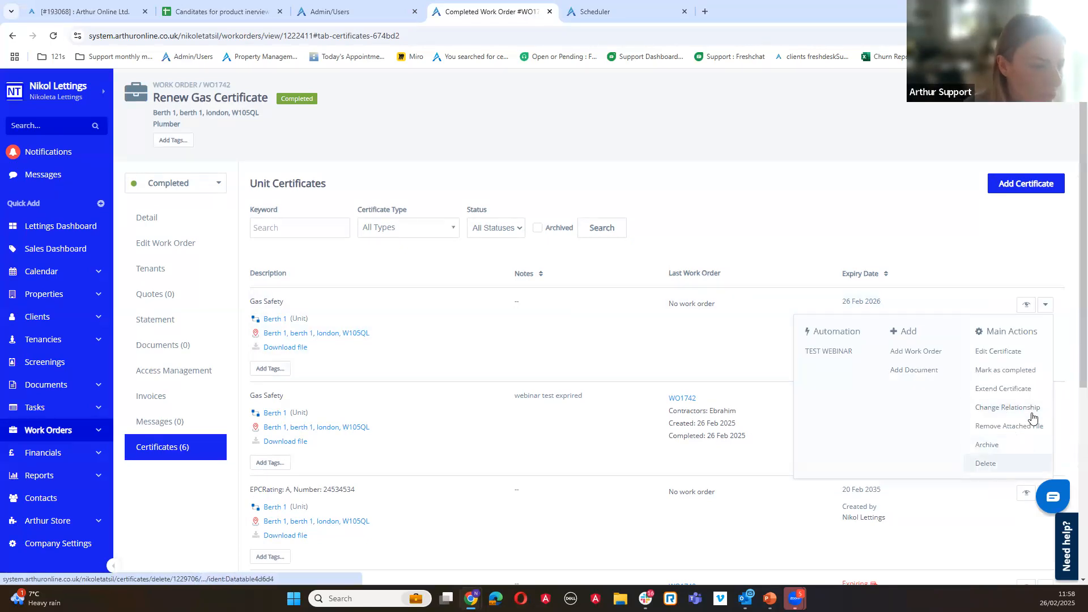
Open the Gas Safety certificate expiring 26 Feb 2026 in its edit form.
click(1046, 305)
click(827, 324)
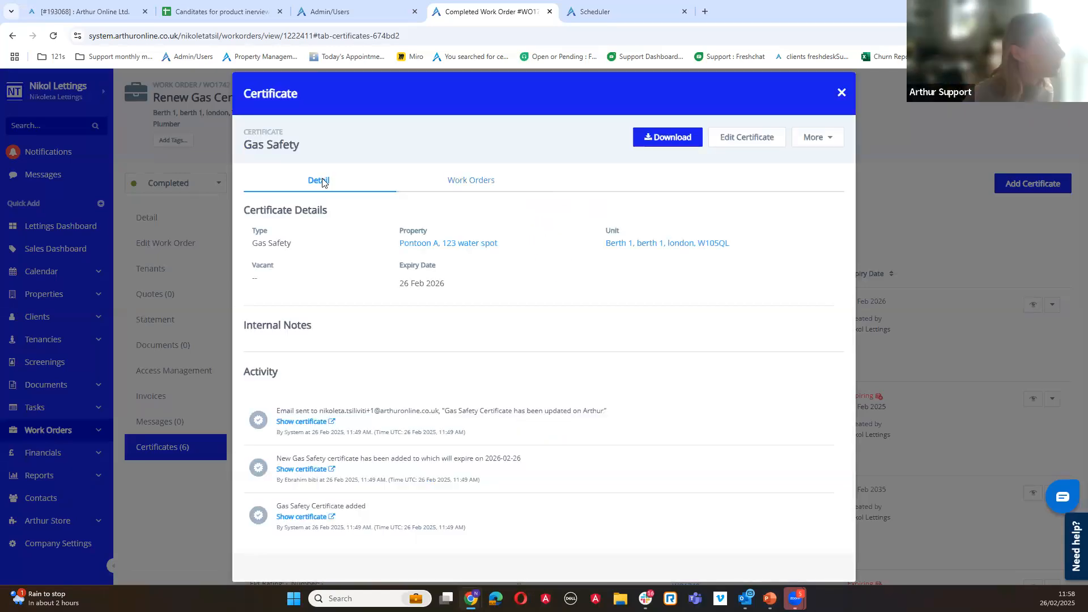
click(754, 138)
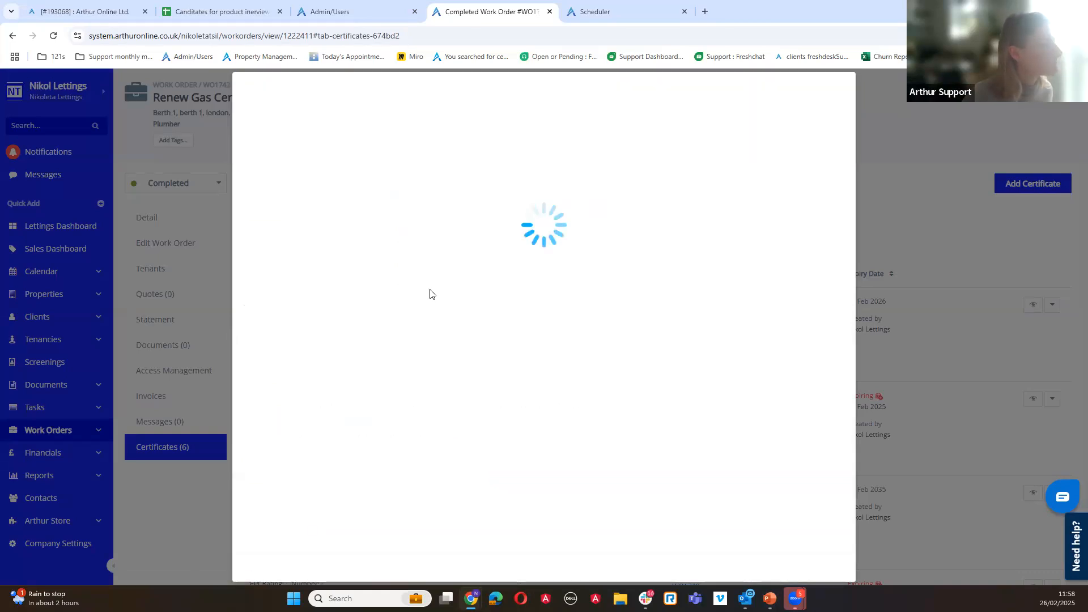
click(842, 93)
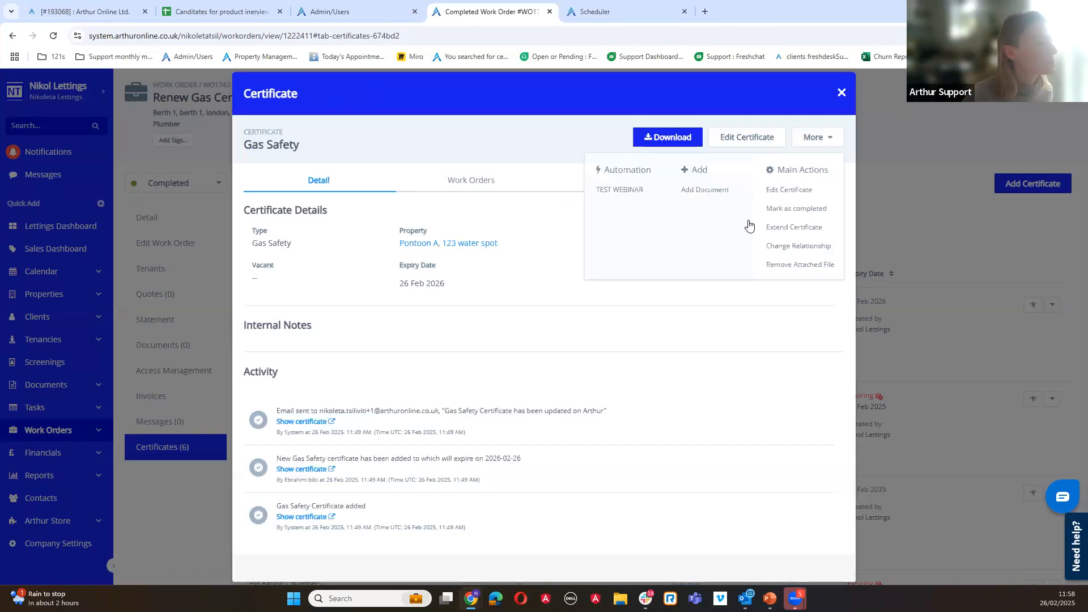
click(760, 139)
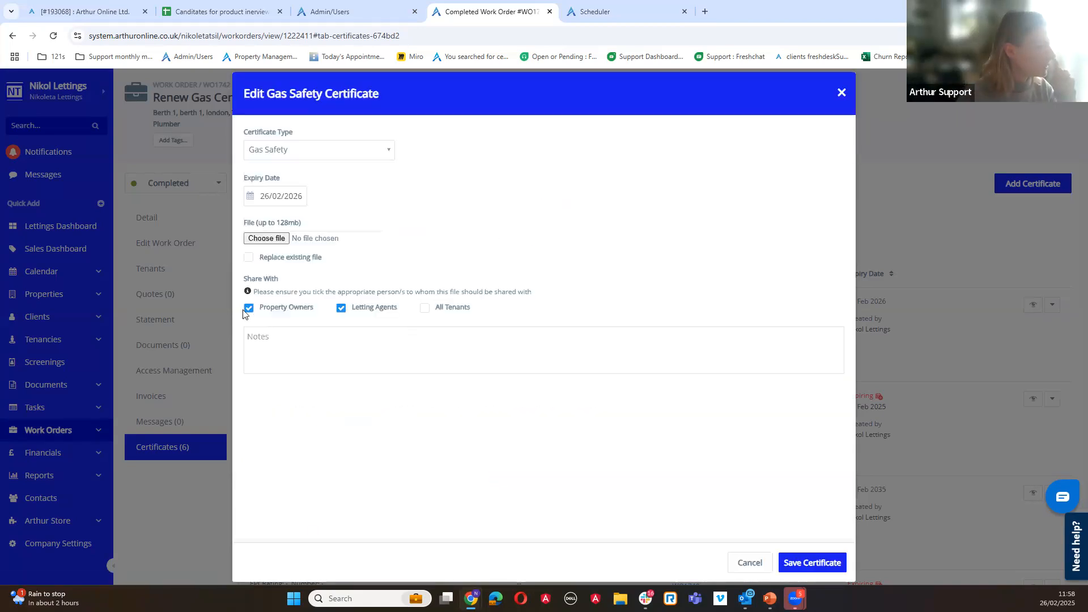
Share the certificate with All Tenants only, removing Letting Agents and Property Owners, and save.
click(426, 309)
click(340, 309)
click(248, 308)
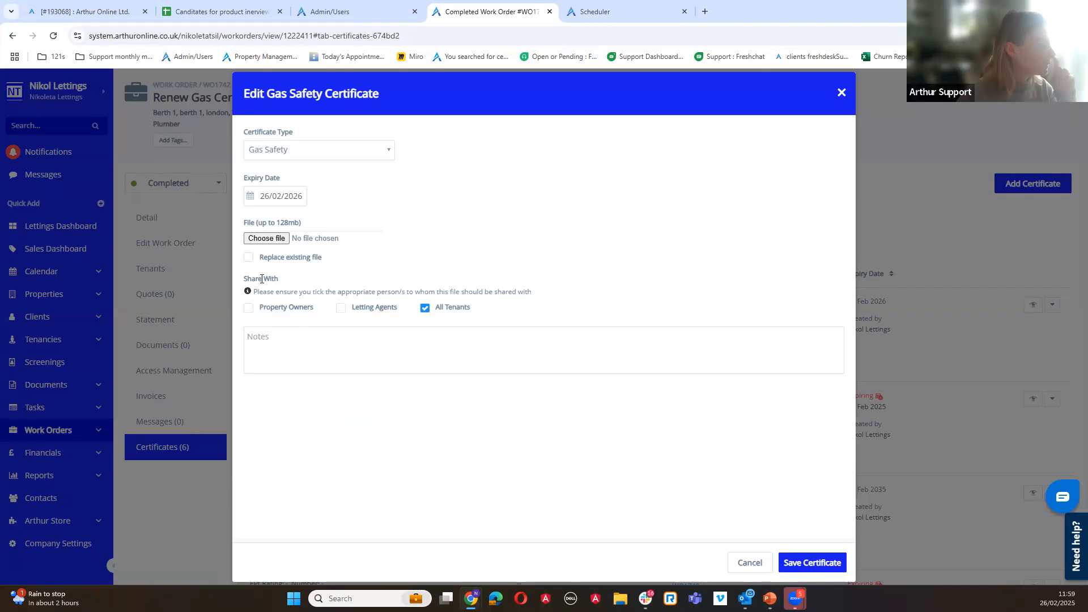
drag(262, 279, 368, 291)
drag(448, 291, 564, 291)
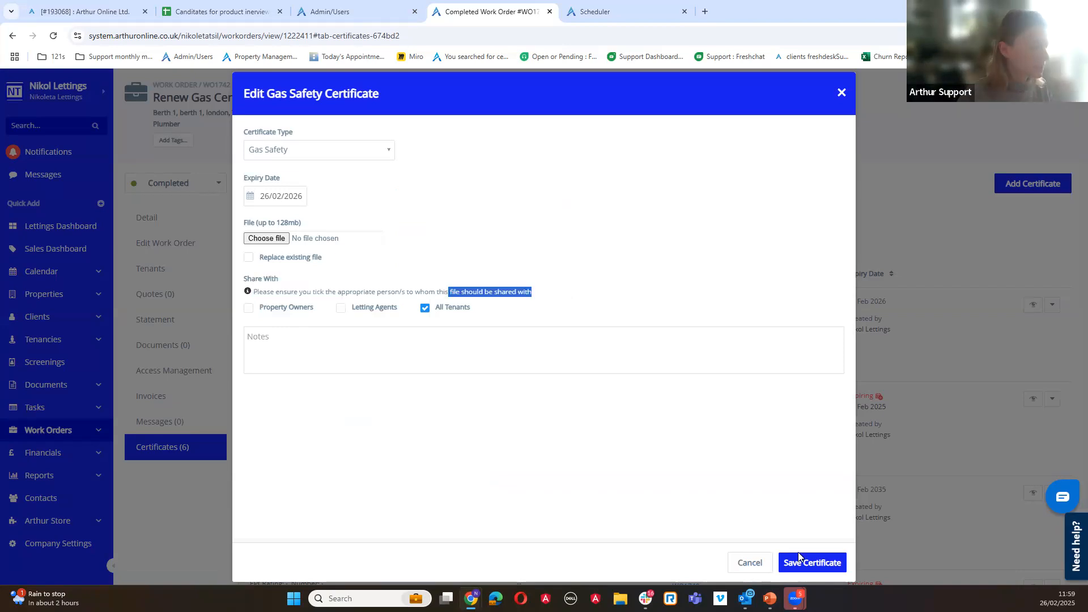
click(804, 562)
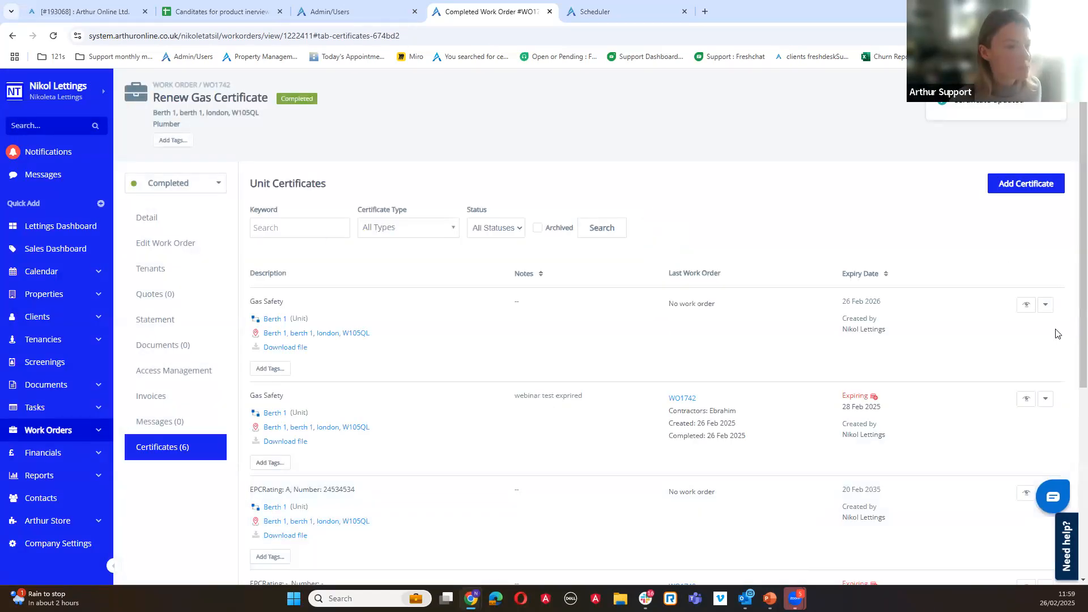
Review the reloaded Email + SMS History, then go to the Tenancies list of 89 tenancies.
click(1045, 305)
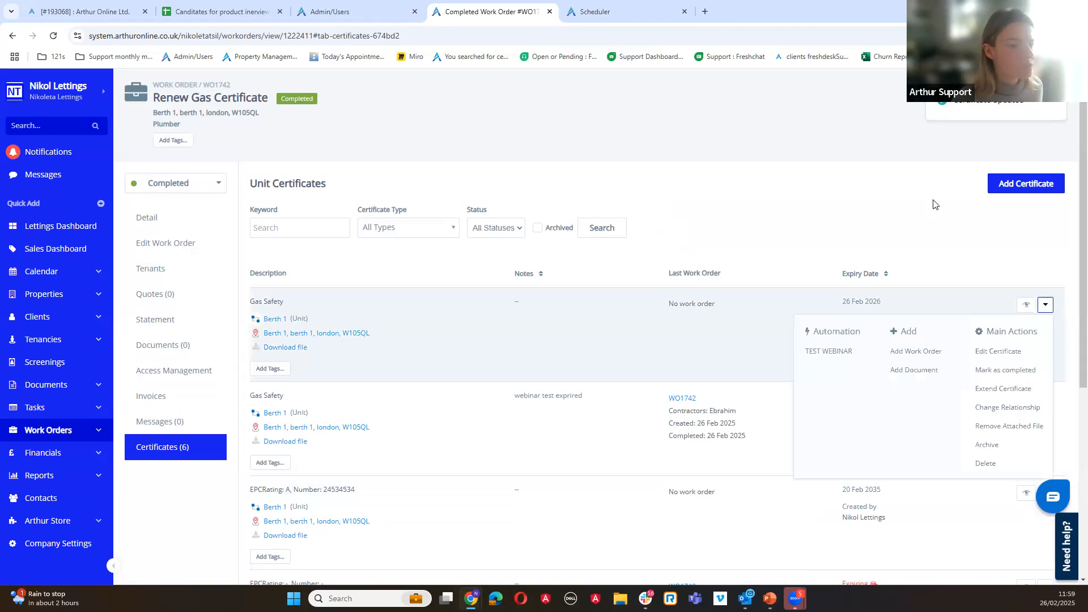
click(933, 204)
click(45, 153)
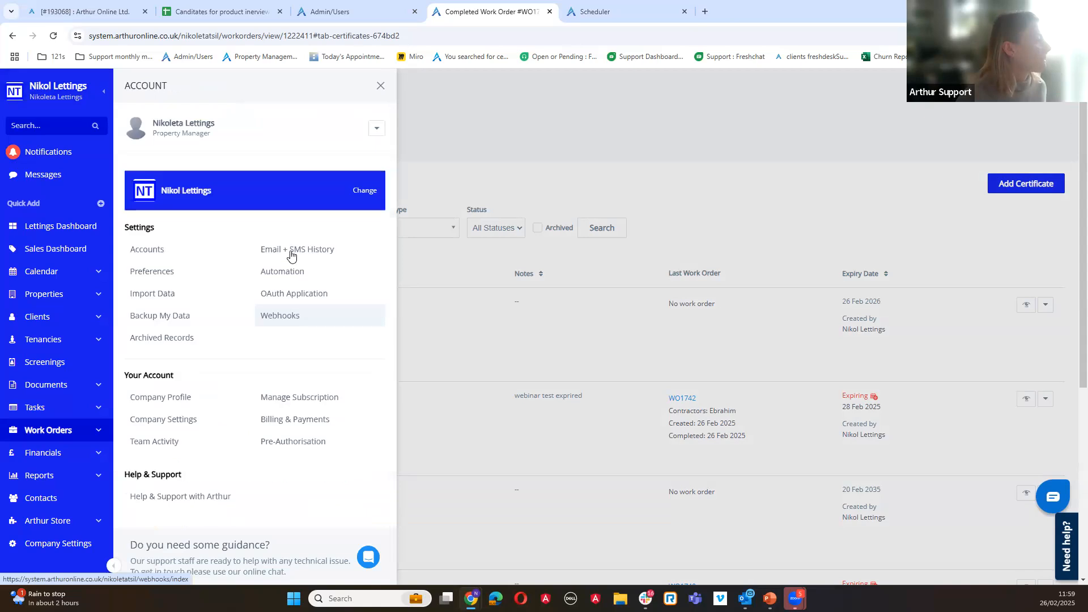
click(291, 254)
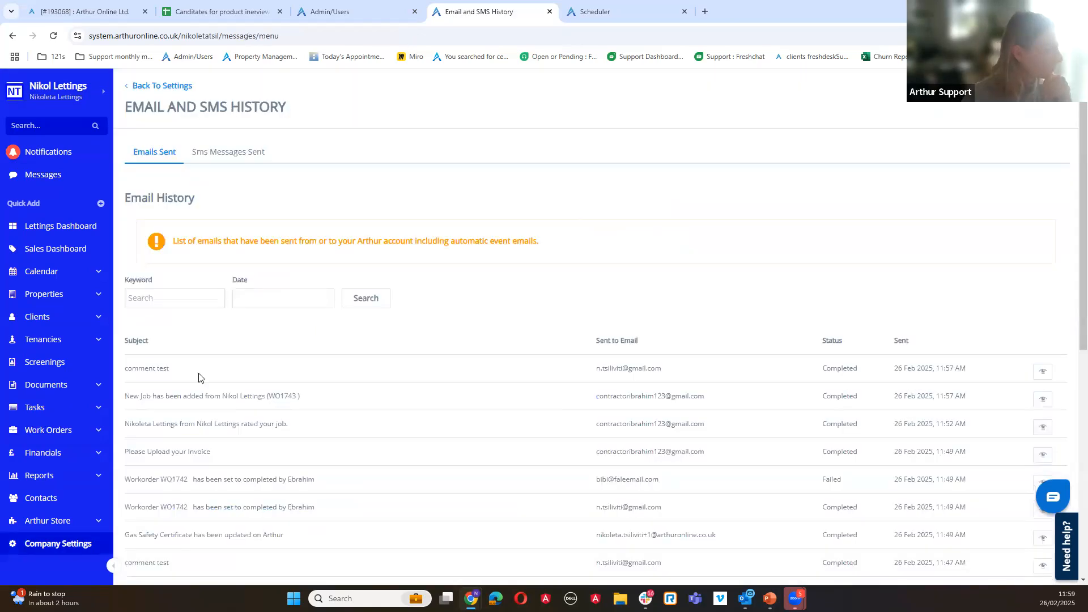
click(53, 37)
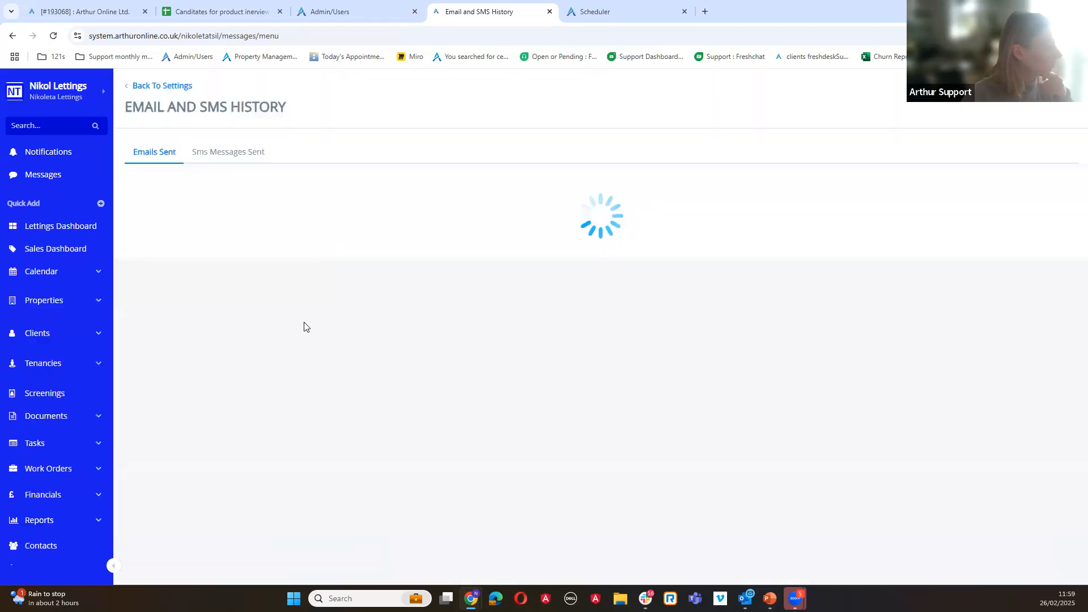
scroll(34, 397, down, 5)
click(42, 343)
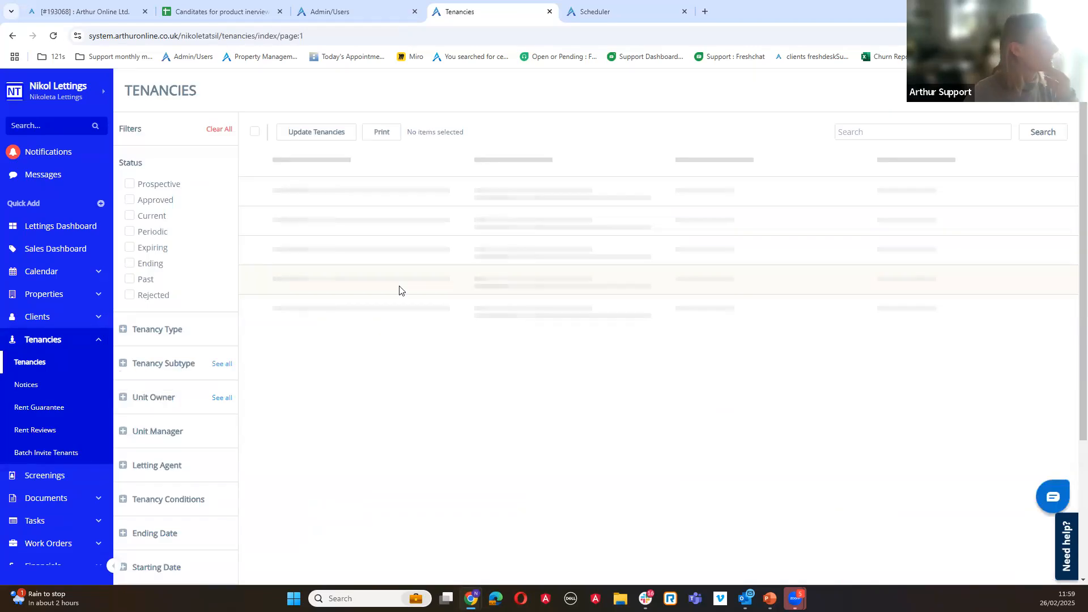
Search the tenancies list by the tenant's surname, correcting a typo.
click(860, 135)
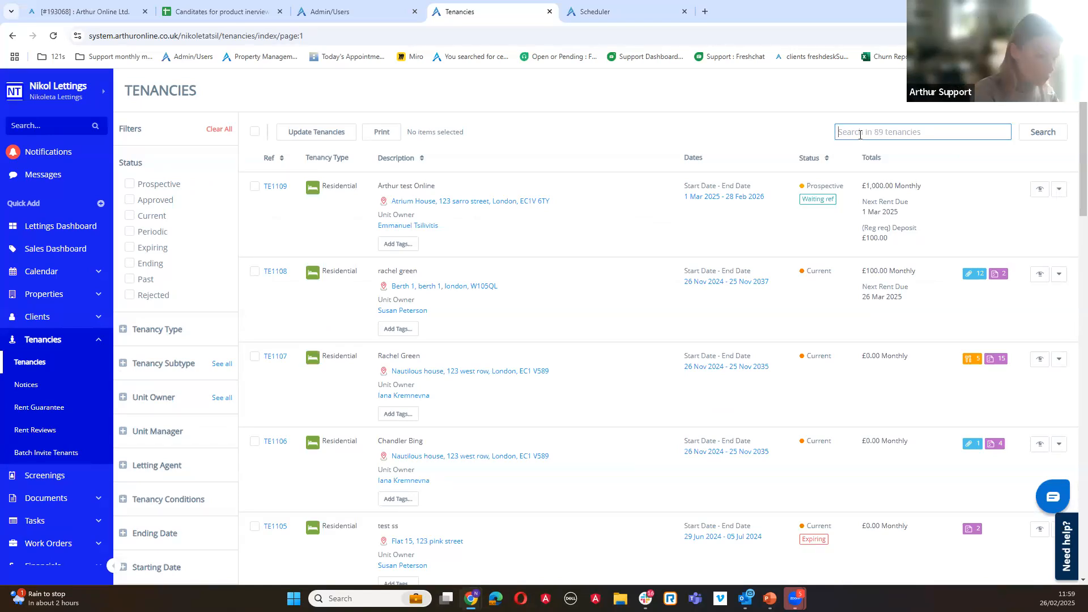
text(charn)
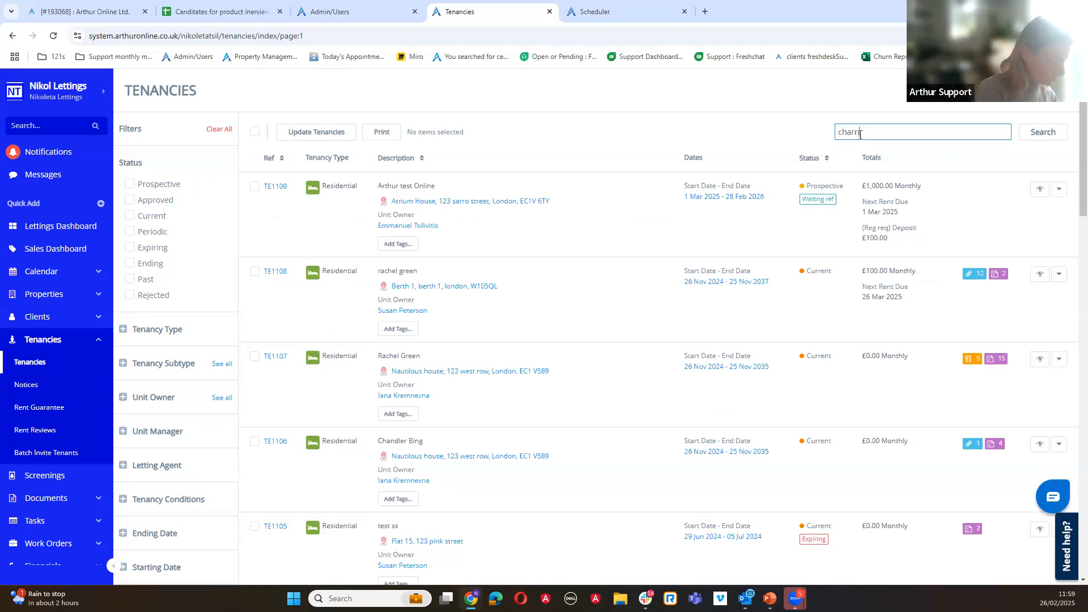
text(dle)
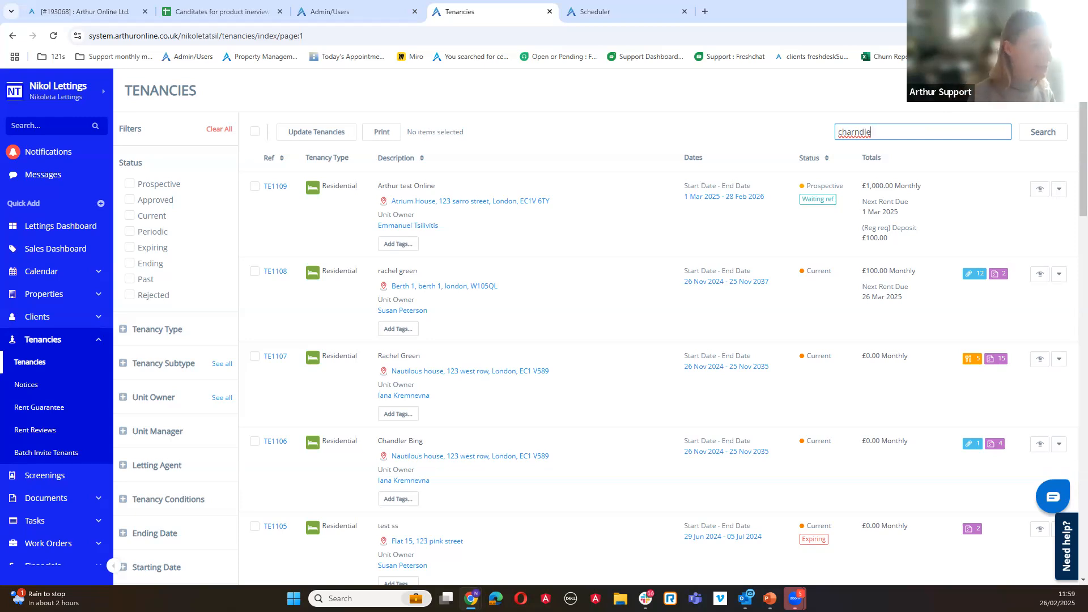
key(BackSpace)
key(BackSpace)
key(BackSpace)
key(BackSpace)
key(BackSpace)
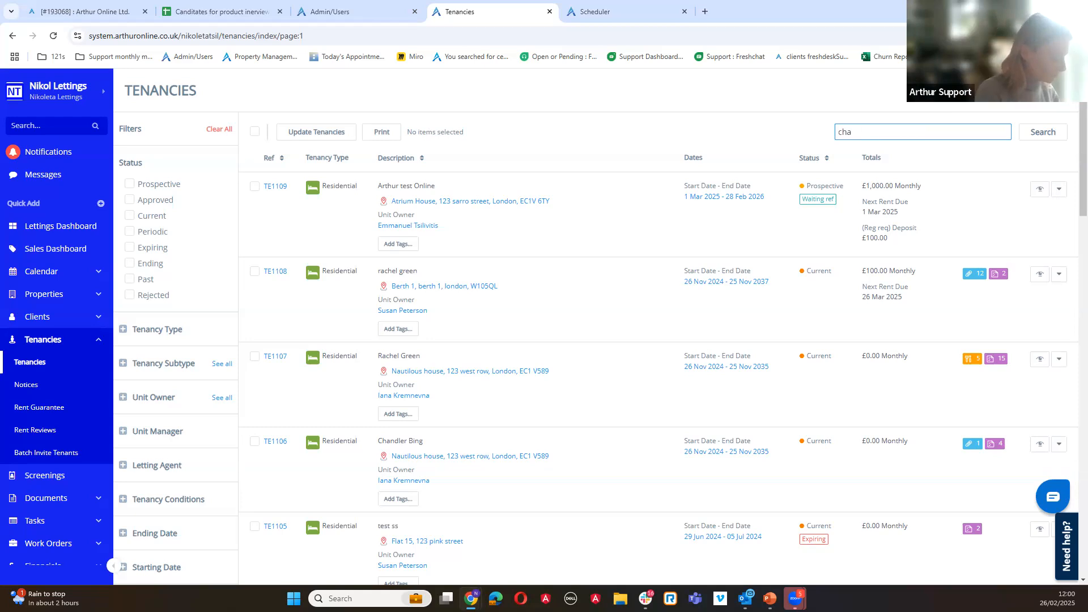
text(ndler)
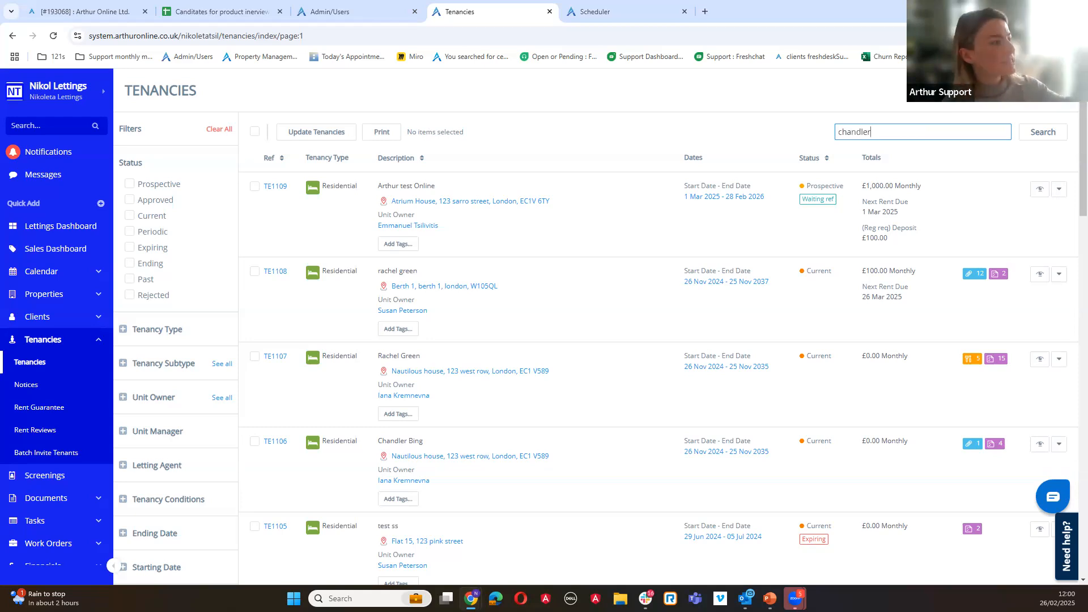
key(Return)
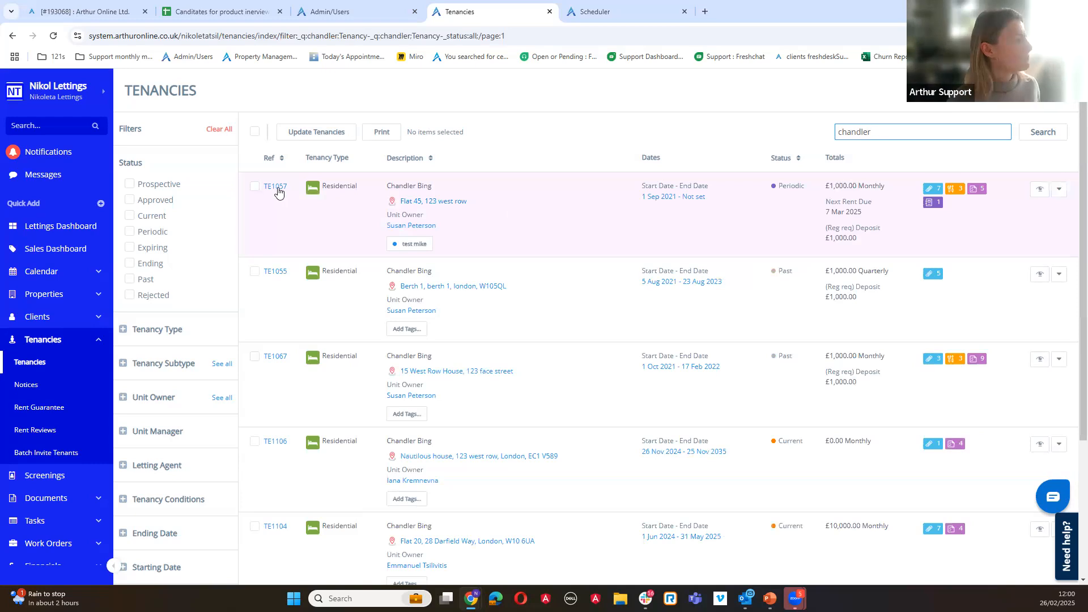
Open tenancy TE1057 and review its single Boiler Insurance certificate expiring 24 Dec 2035.
click(278, 188)
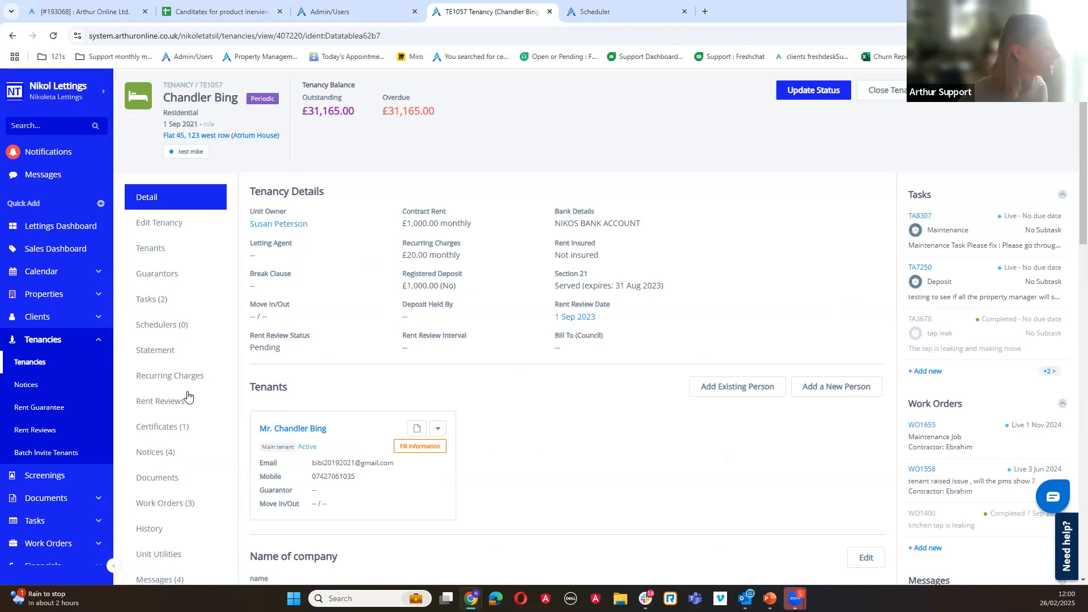
scroll(181, 408, down, 1)
scroll(155, 376, down, 2)
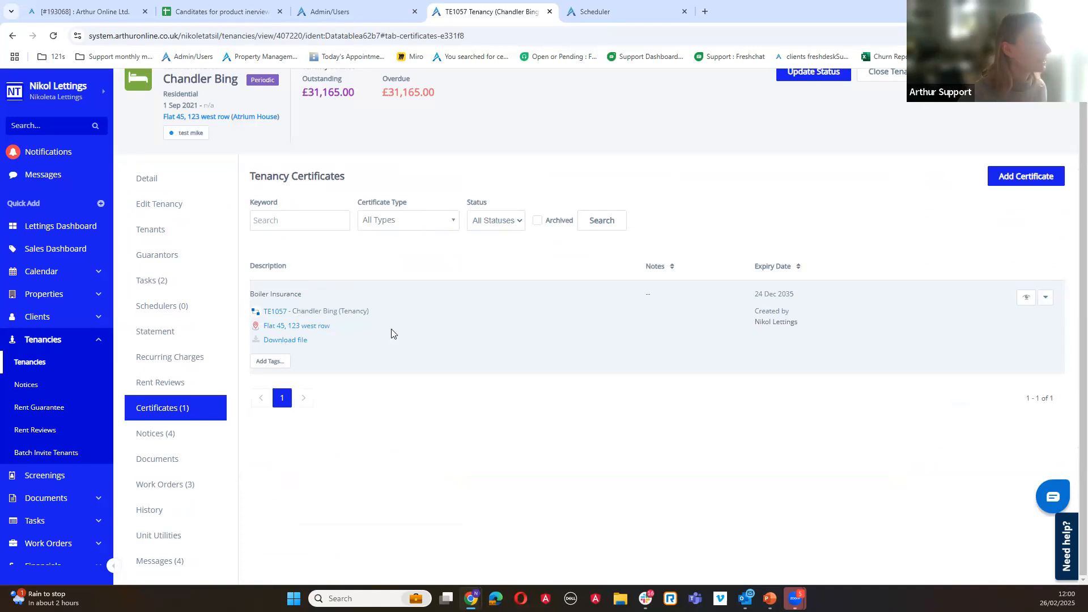
scroll(391, 329, up, 2)
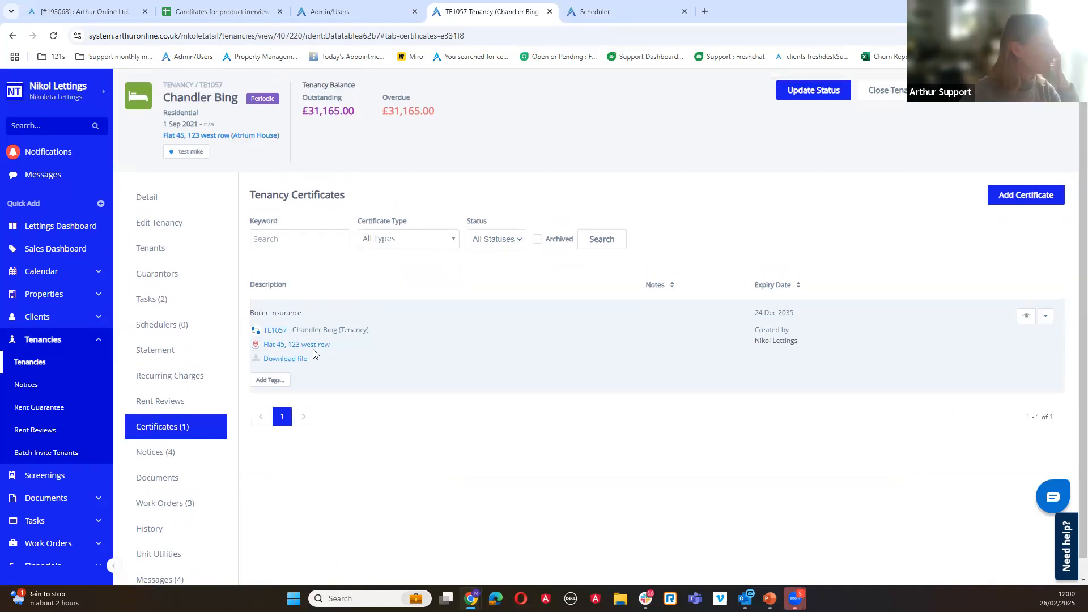
scroll(352, 340, down, 1)
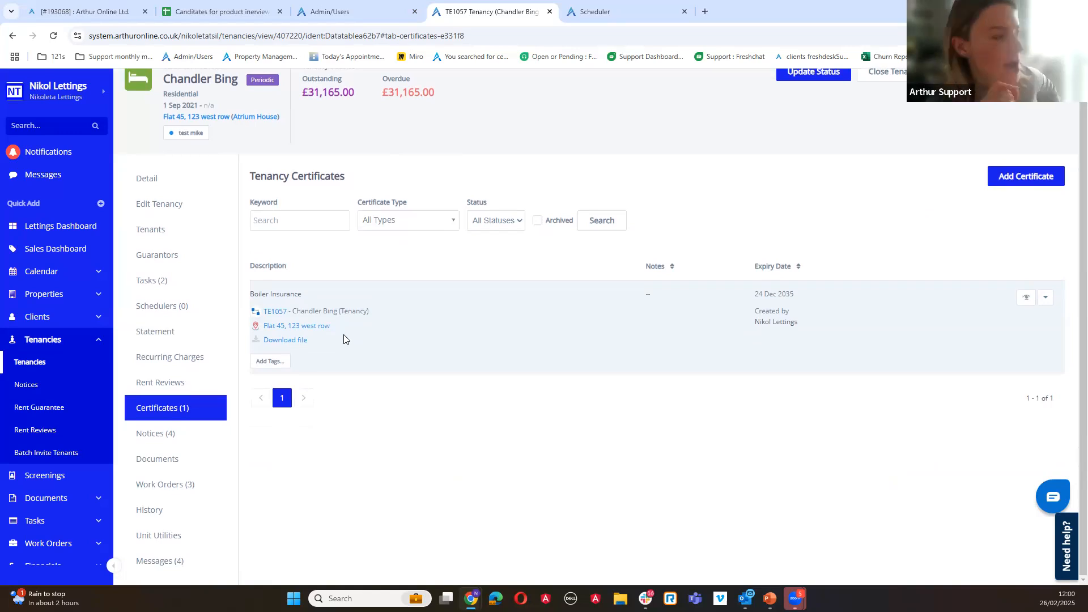